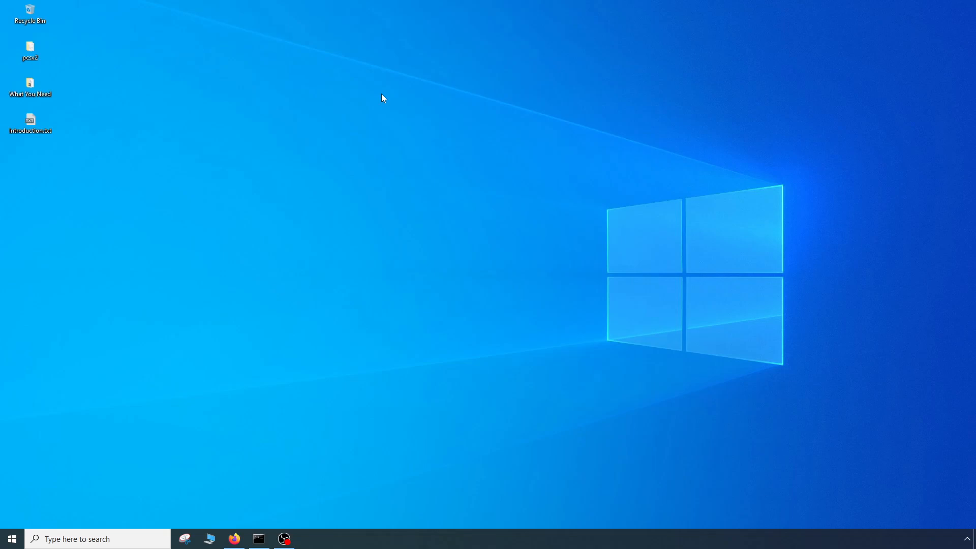
- Open the Introduction.txt checklist and the What You Need folder from the desktop
double_click(36, 125)
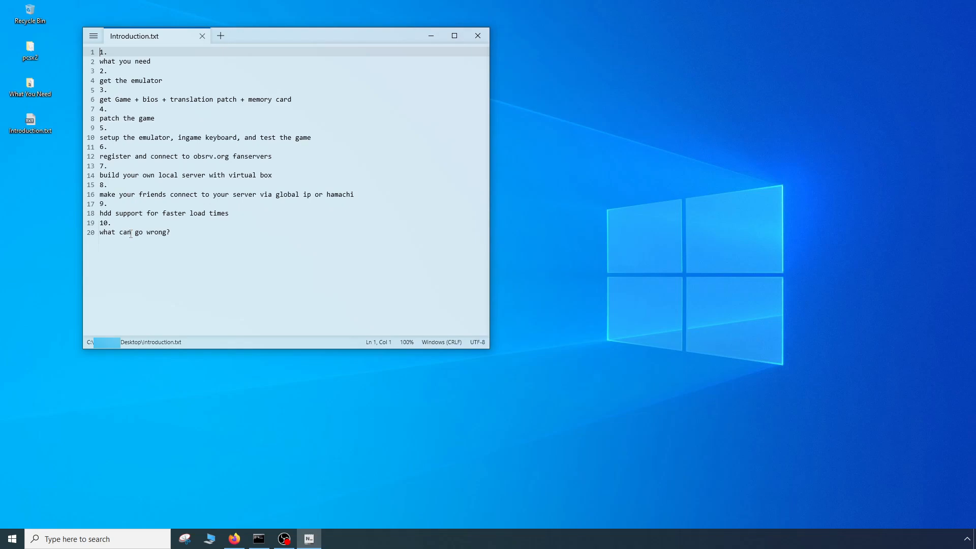
left_click(35, 234)
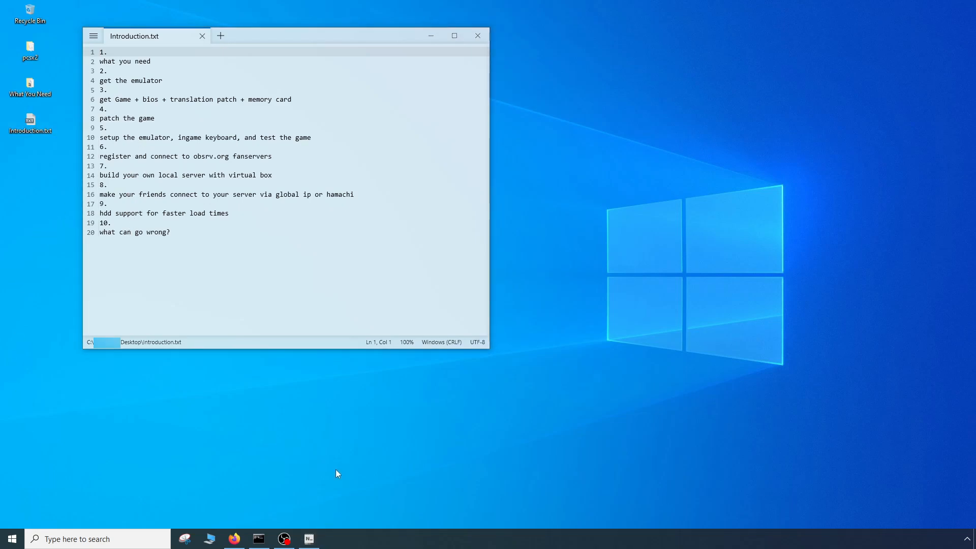
double_click(30, 85)
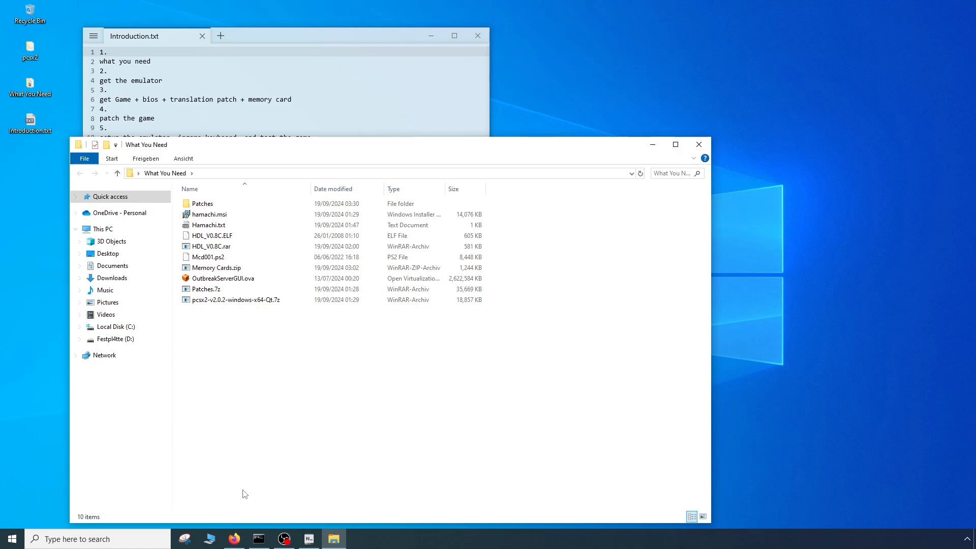
- Switch to Firefox, move its window aside so the notes stay visible, and bring the What You Need folder back to the front
left_click(235, 540)
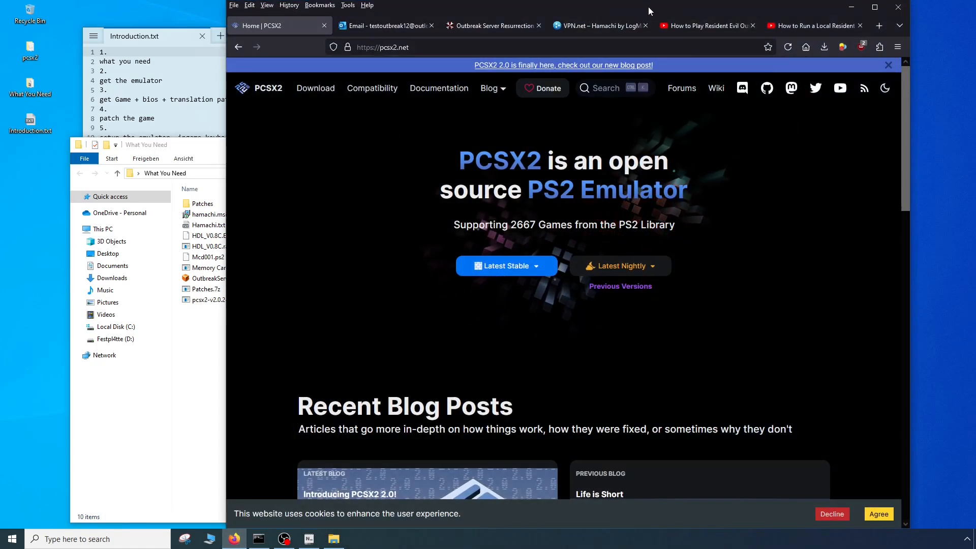
left_click_drag(648, 7, 708, 16)
left_click(196, 388)
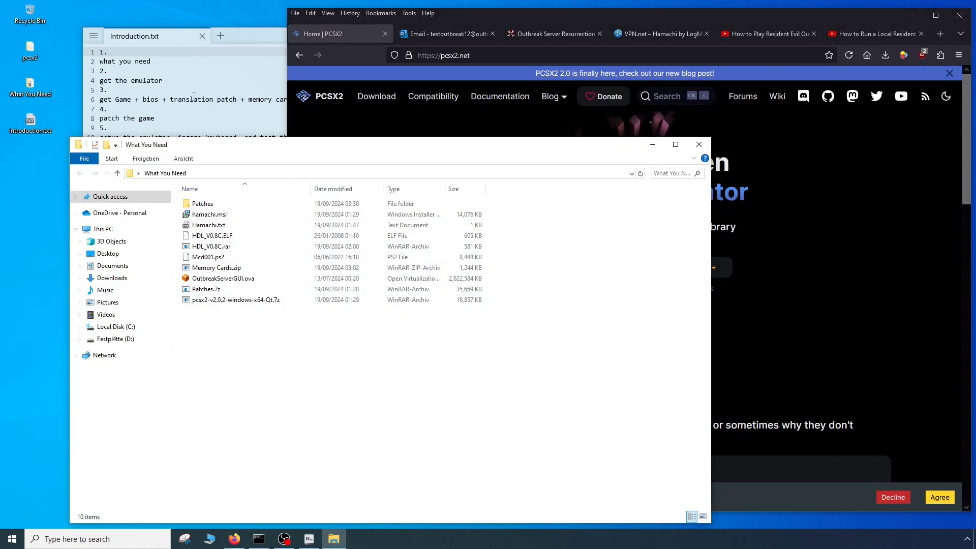
- Delete item 1, "what you need", from the Introduction.txt checklist
left_click(214, 62)
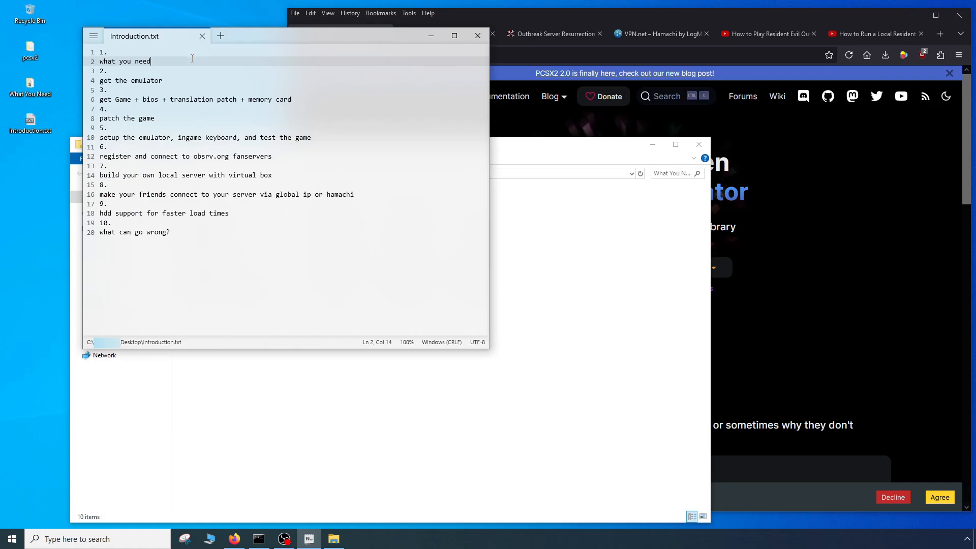
left_click_drag(193, 61, 1, 2)
key("Delete")
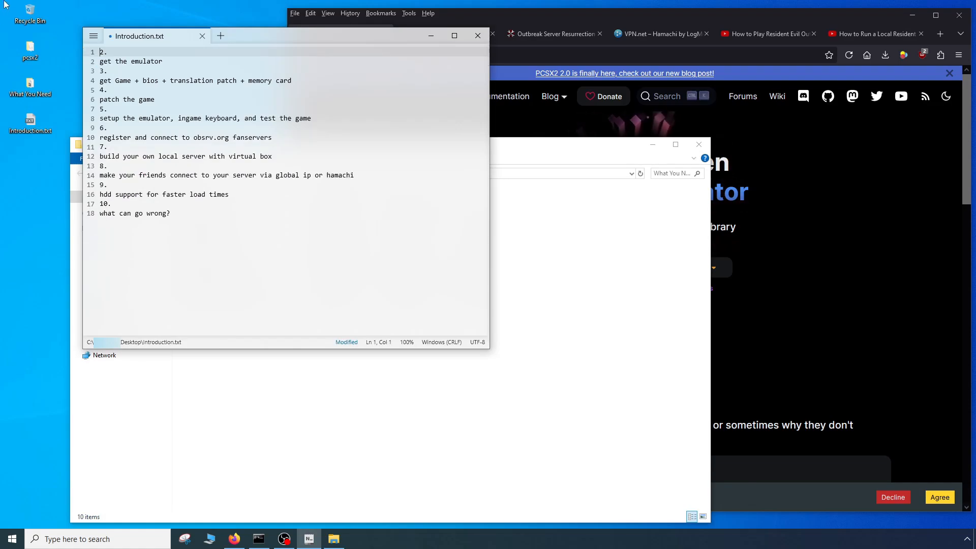
- Look at the latest stable Windows downloads on the PCSX2 website and return to the What You Need folder
left_click(559, 17)
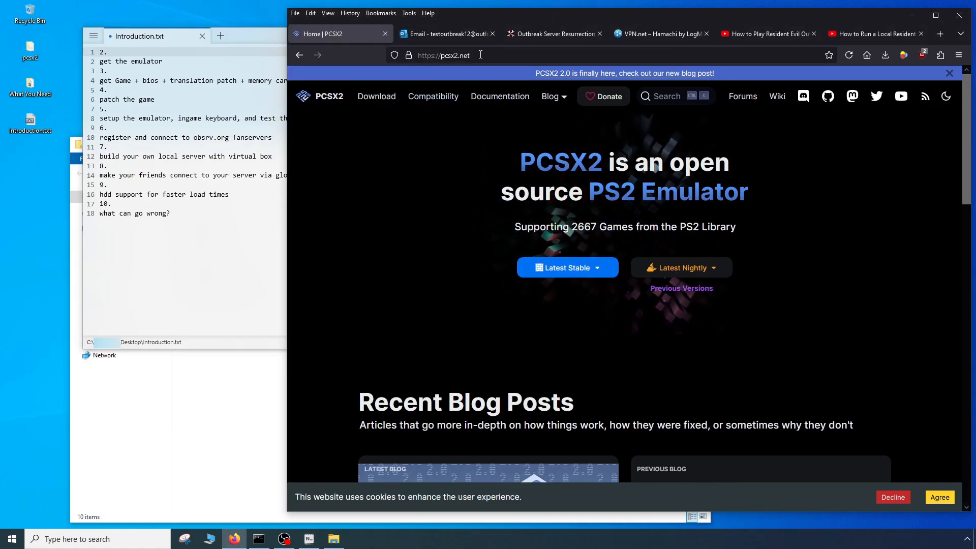
left_click(598, 268)
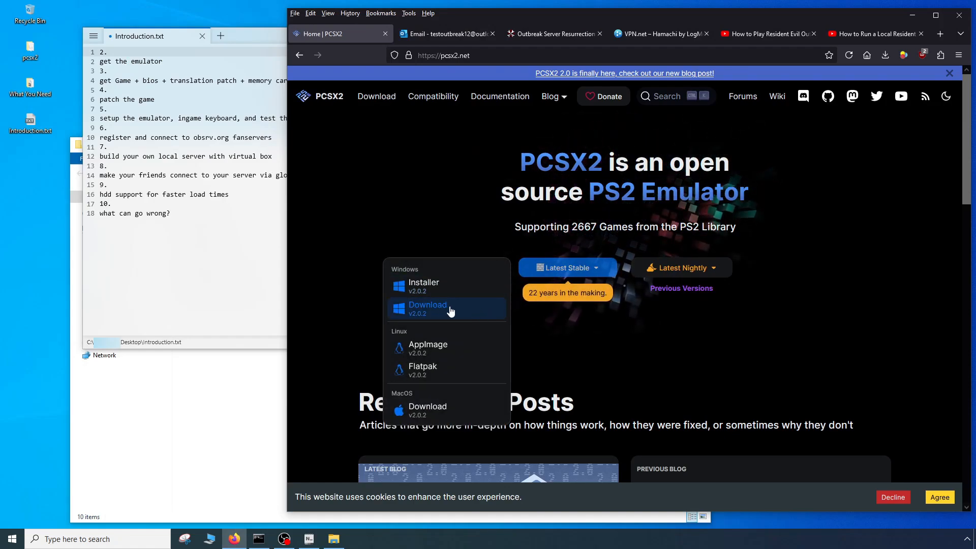
left_click(194, 431)
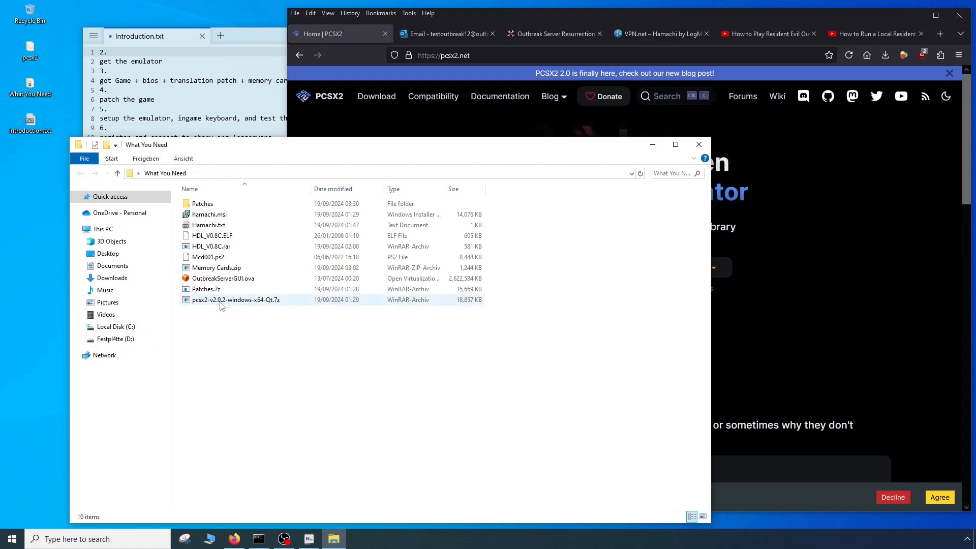
- Open the desktop pcsx2 folder, point out its bios, games and memcards subfolders, and close it
left_click(33, 53)
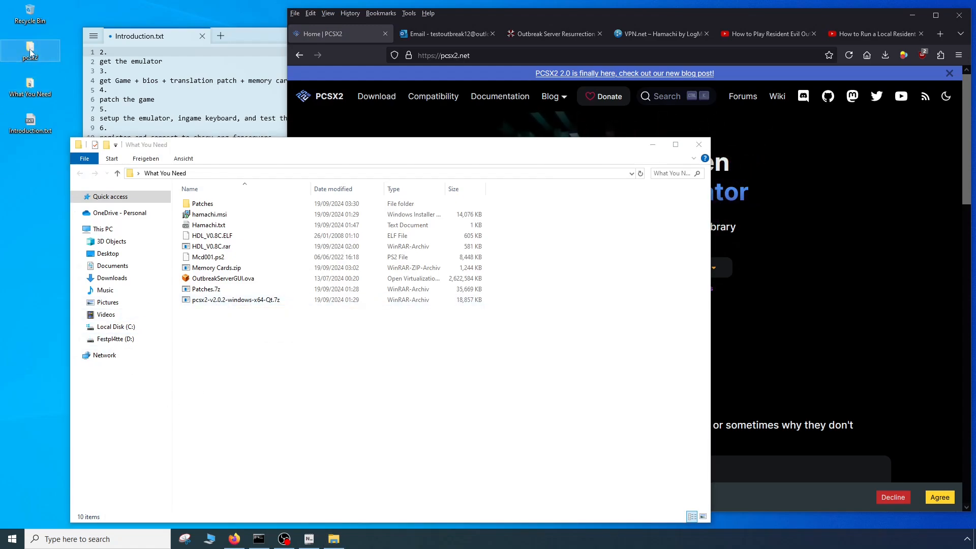
double_click(33, 54)
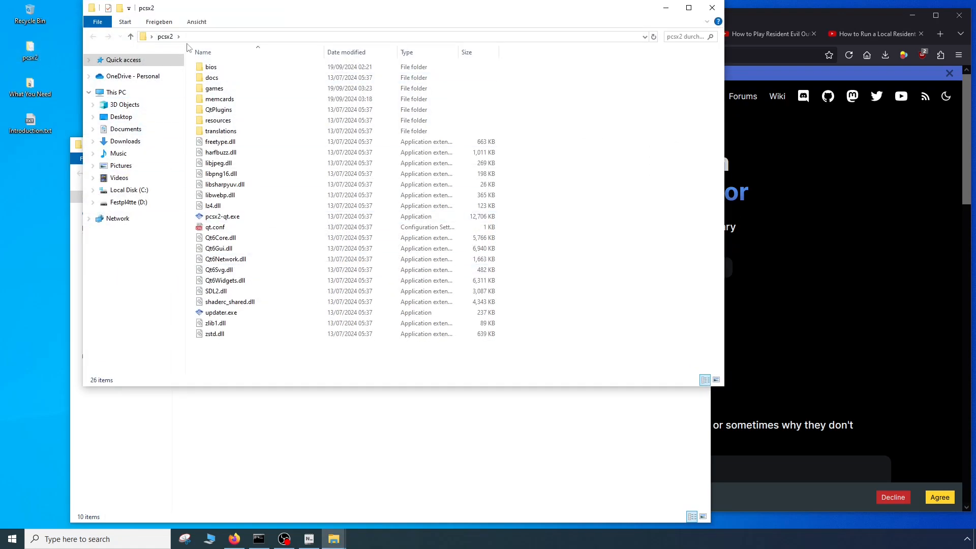
left_click(212, 69)
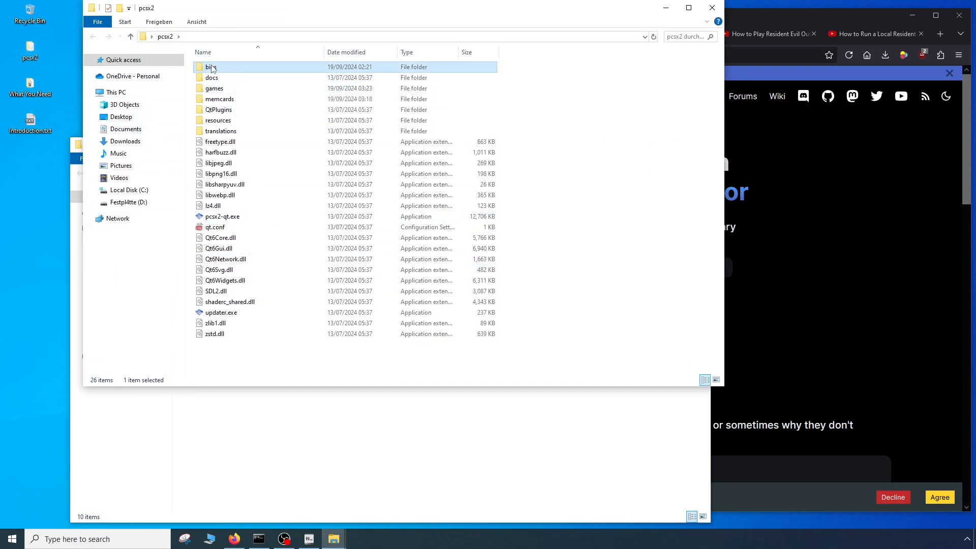
left_click(213, 90)
left_click(212, 100)
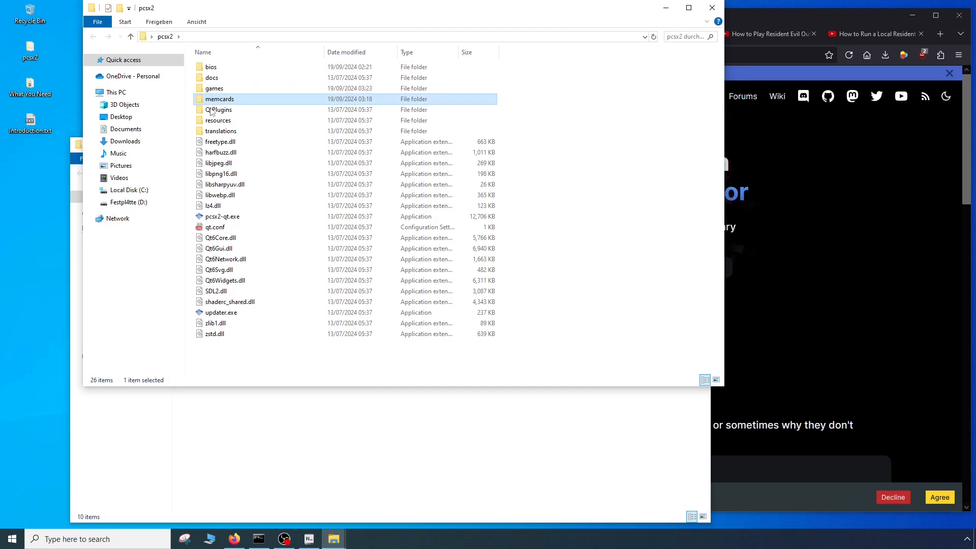
left_click(158, 300)
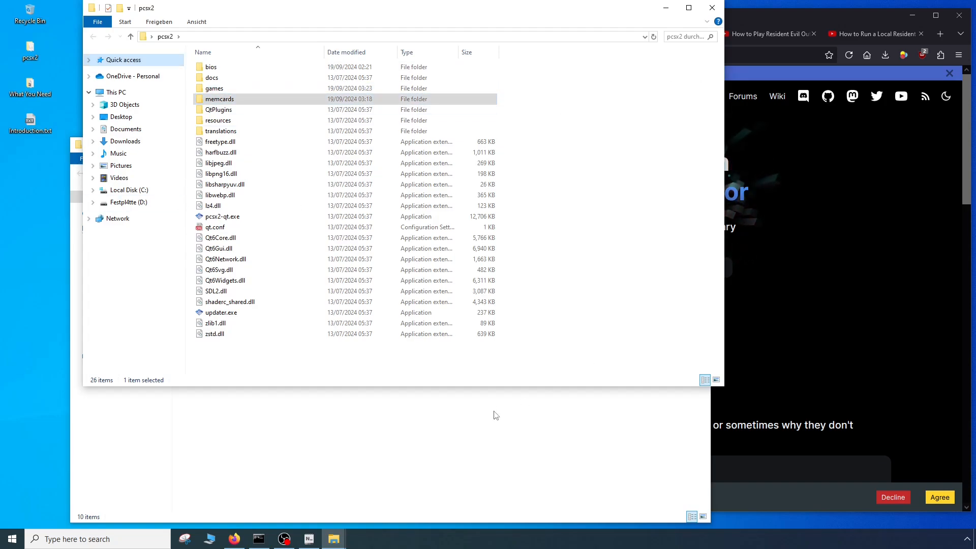
left_click(711, 8)
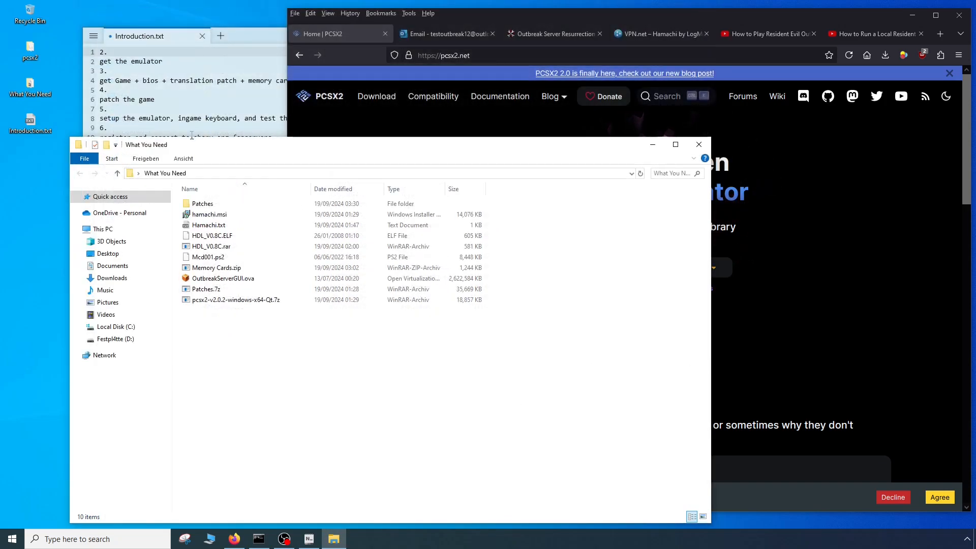
- Review the checklist's emulator item and its game, bios, translation patch and memory card item in Introduction.txt
left_click(168, 108)
left_click(169, 60)
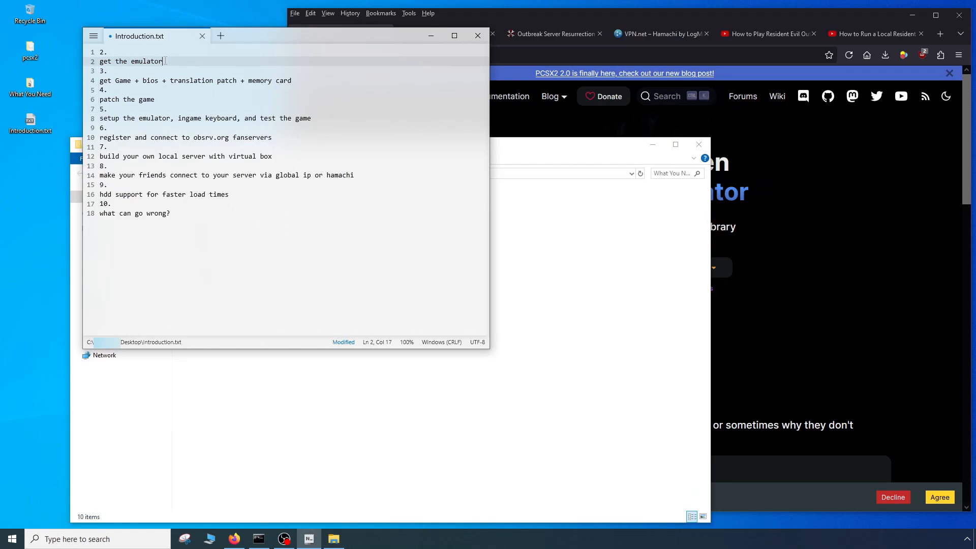
left_click(159, 81)
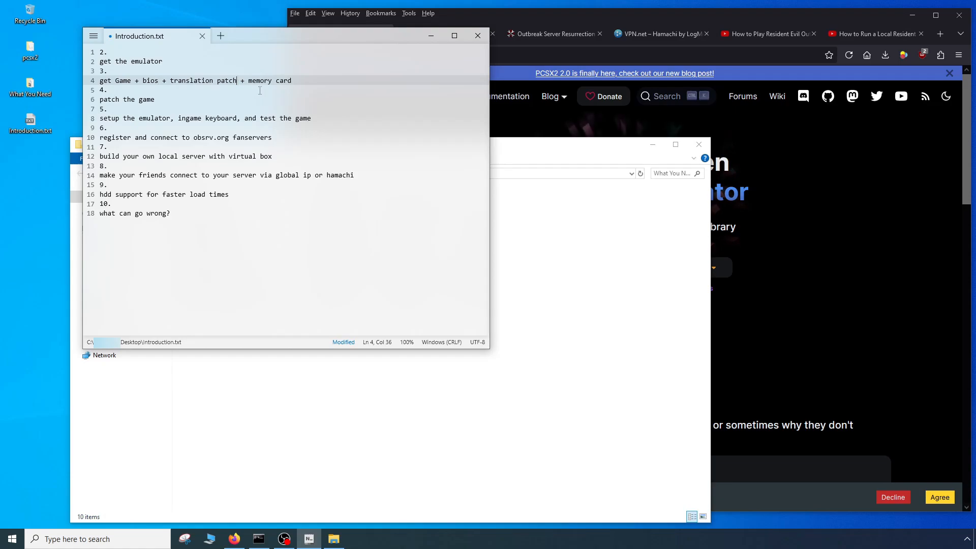
left_click(296, 80)
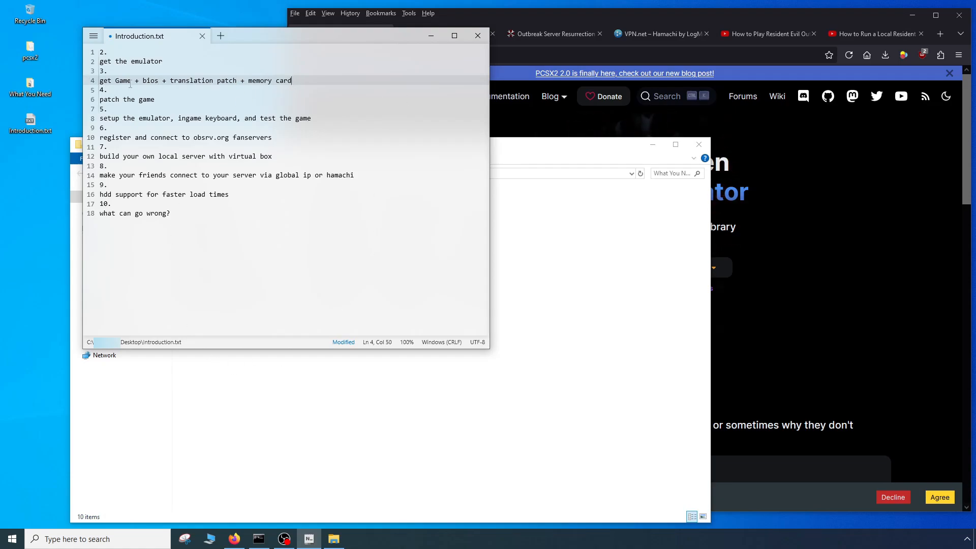
left_click_drag(159, 80, 99, 80)
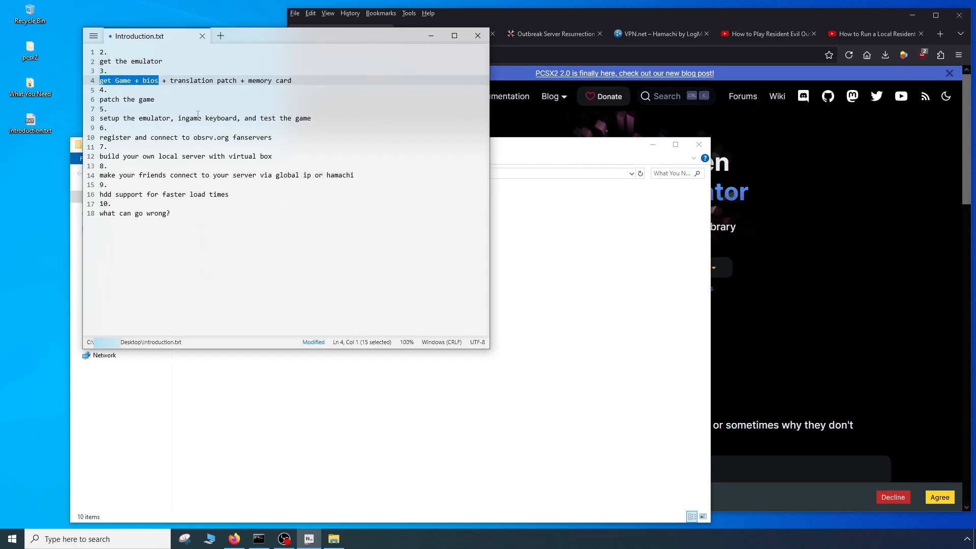
left_click(157, 99)
left_click(171, 80)
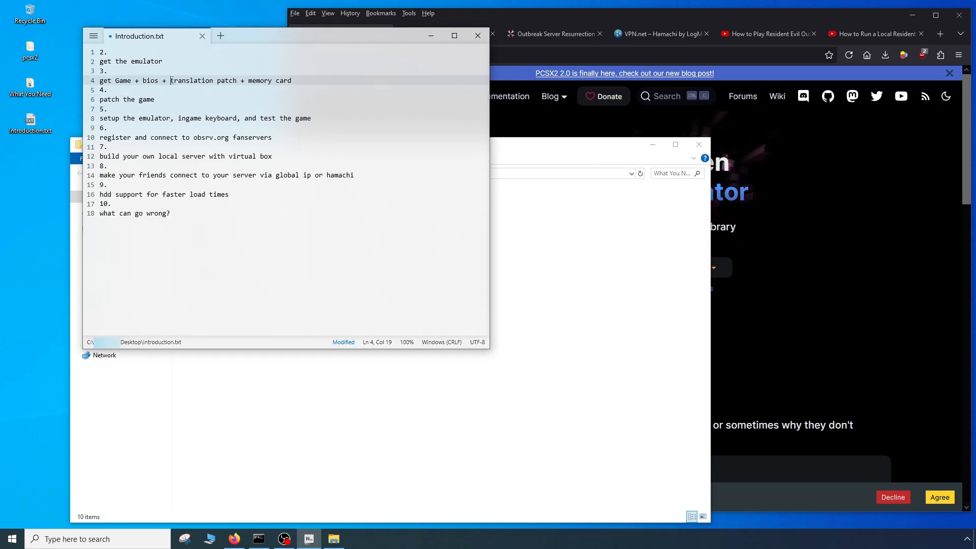
left_click_drag(171, 80, 302, 79)
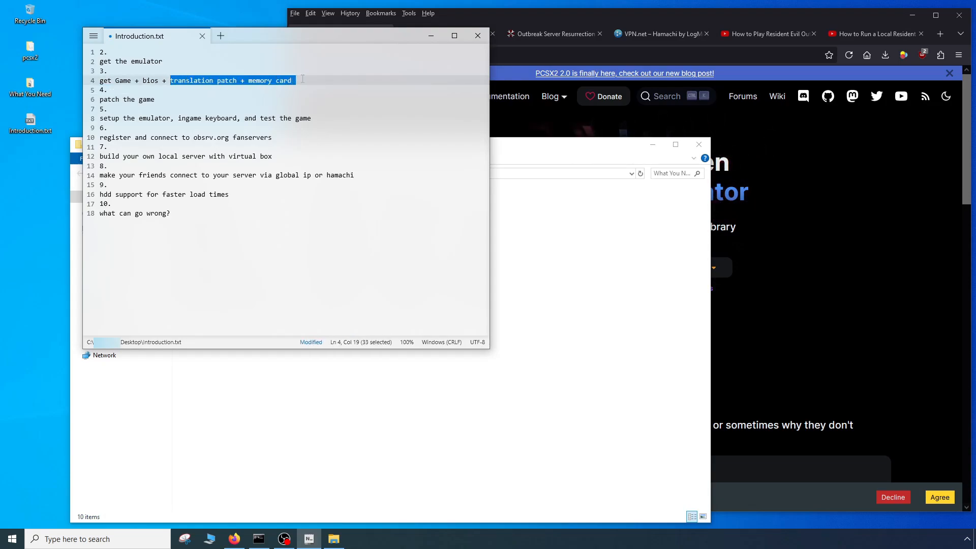
key("Down")
key("Down")
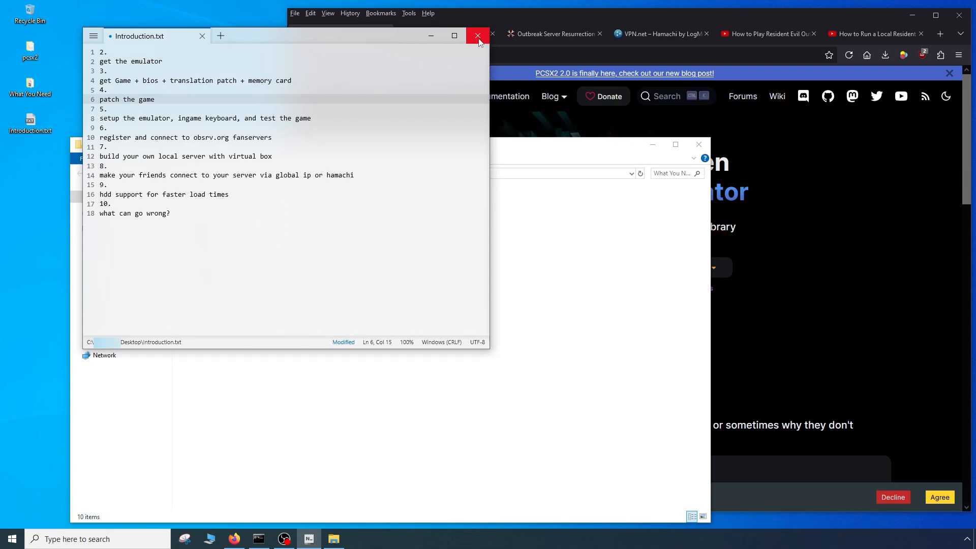
- Switch to the "How to Play Resident Evil Outbreak Online in 2022" video page in Firefox and view its description links
left_click(478, 39)
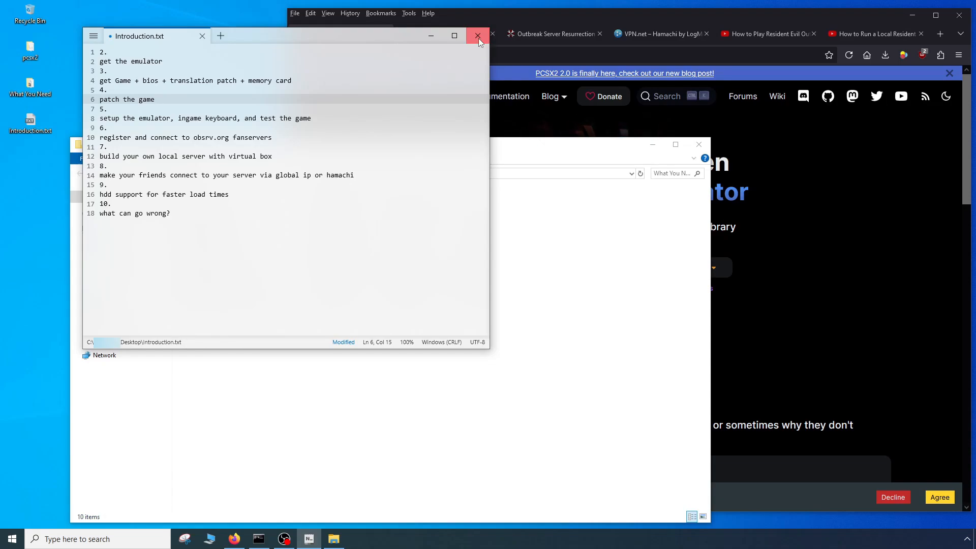
left_click(684, 14)
left_click(756, 34)
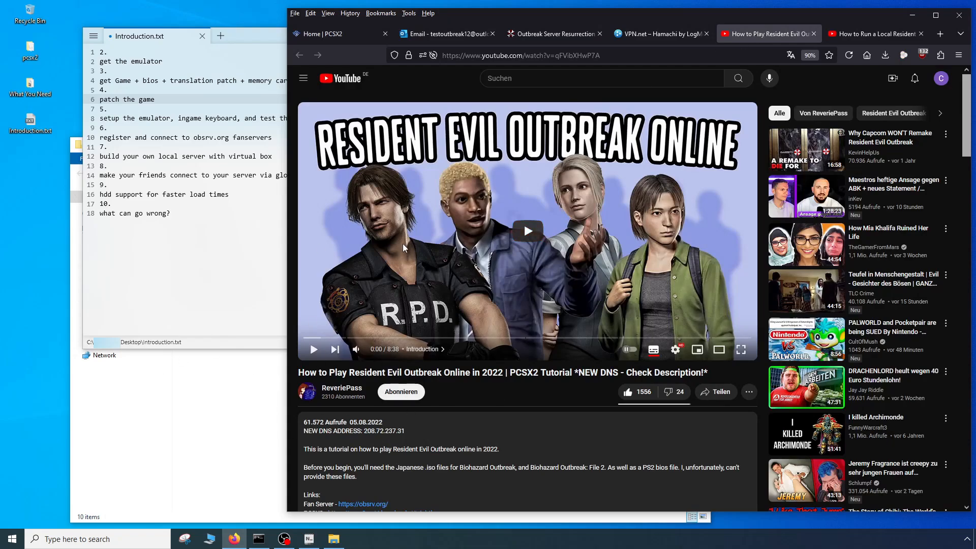
scroll(455, 355, "down", 3)
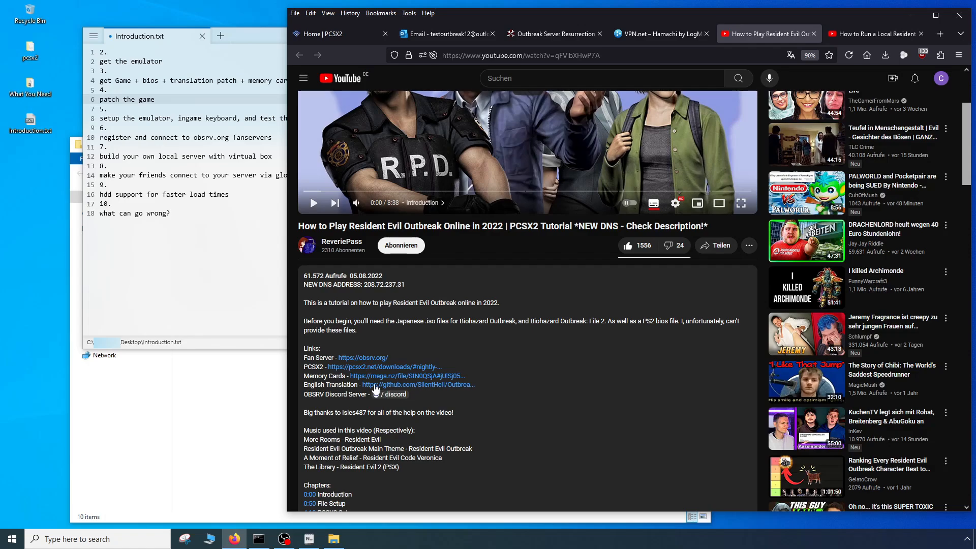
- Open the English Translation link in a new tab, look at the Outbreak-Translation release assets, and close the tab
middle_click(393, 387)
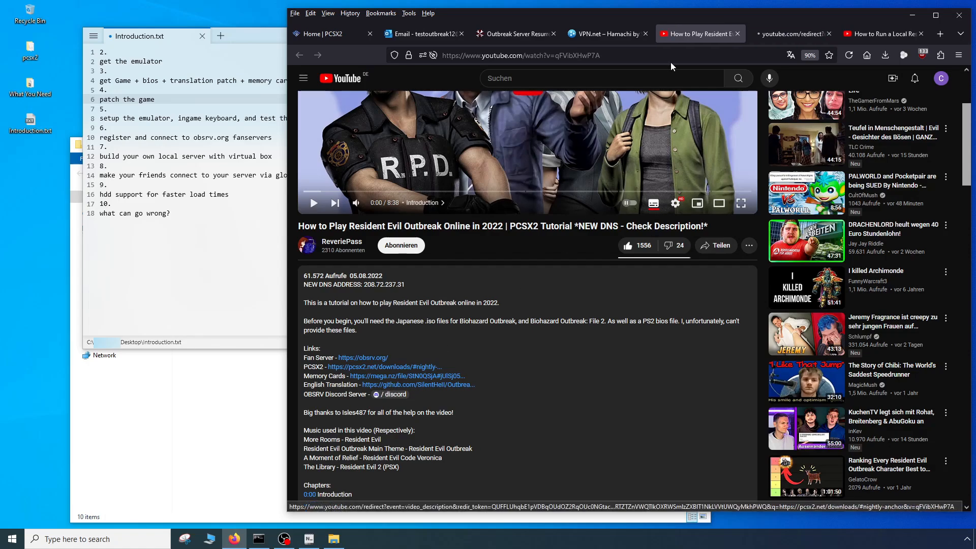
left_click(762, 34)
scroll(538, 233, "down", 1)
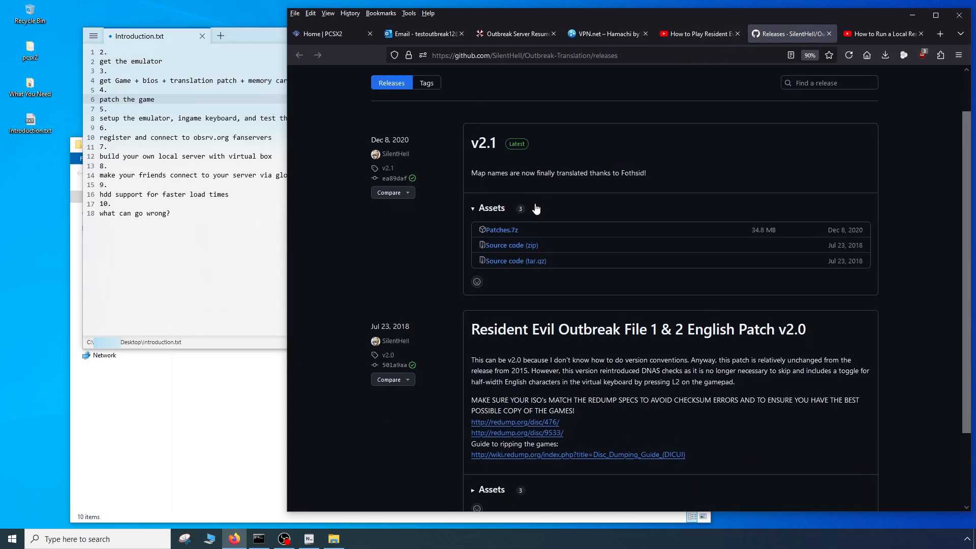
left_click(827, 34)
- In the What You Need folder, point out the Patches folder, Memory Cards.zip, Mcd001.ps2 and Patches.7z
left_click(173, 440)
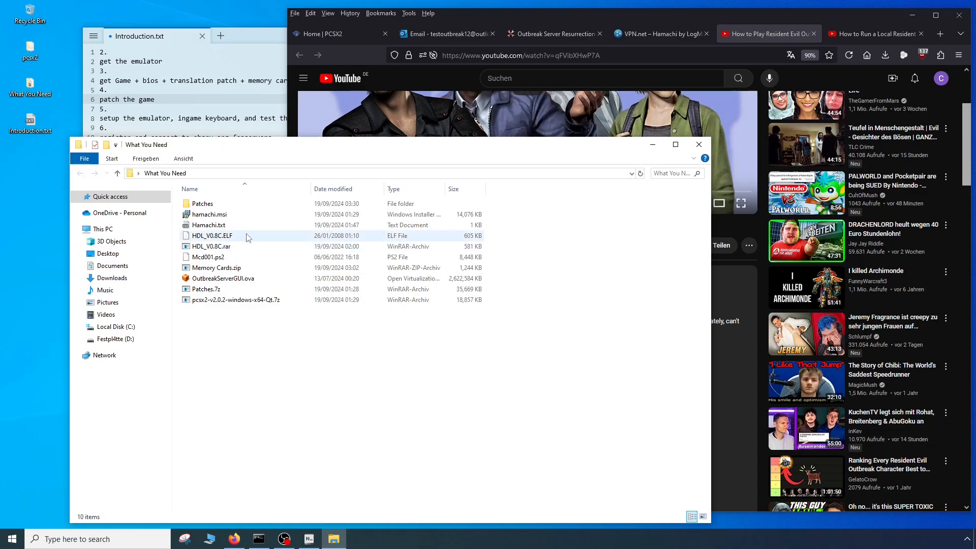
left_click(206, 206)
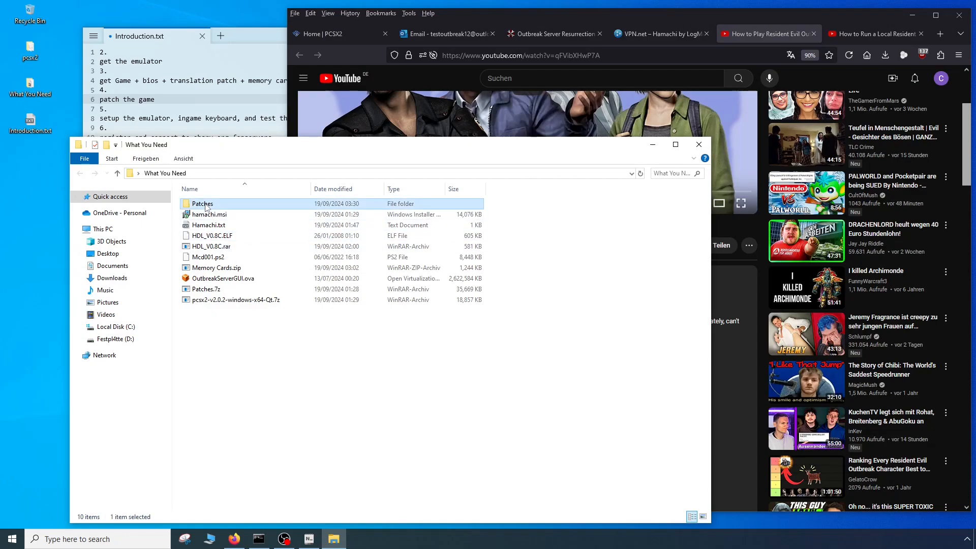
left_click(211, 270)
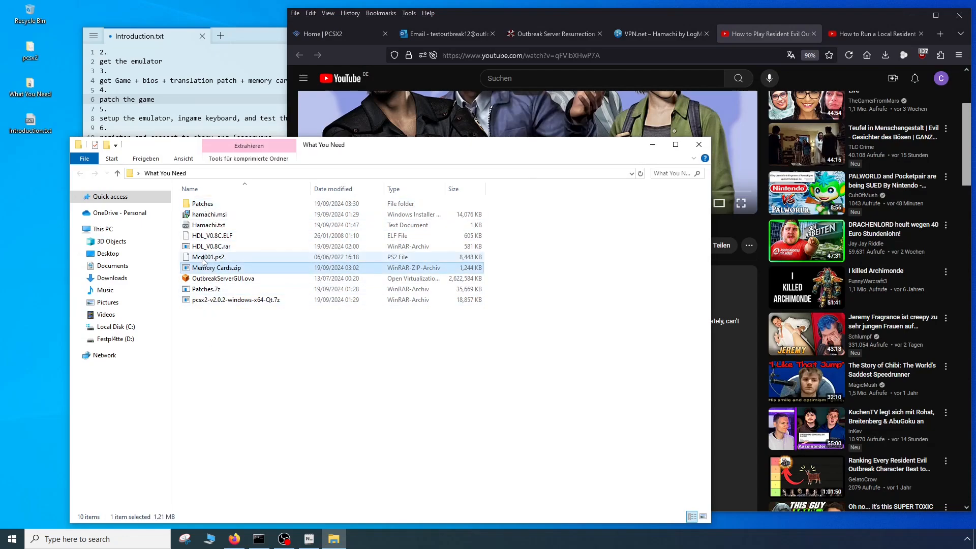
left_click(203, 257)
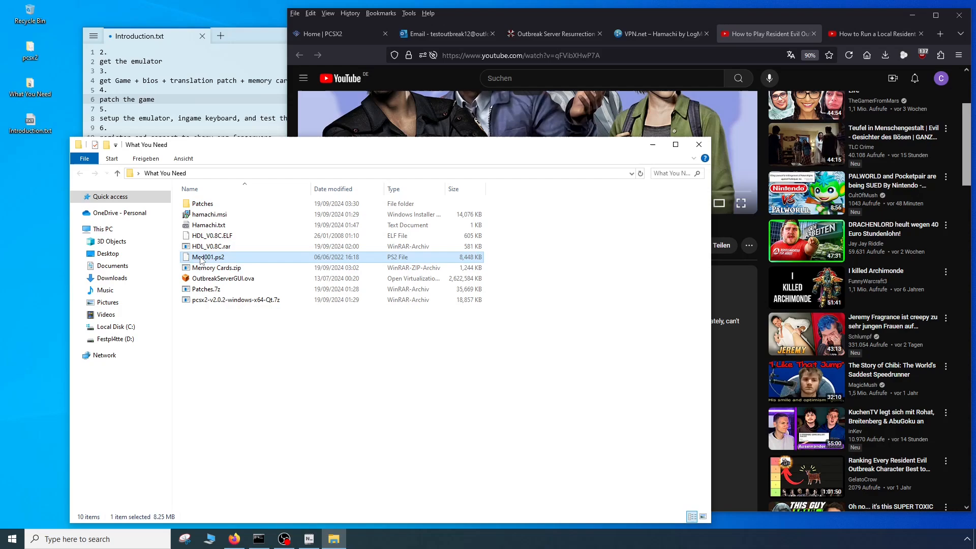
left_click(223, 366)
left_click(206, 289)
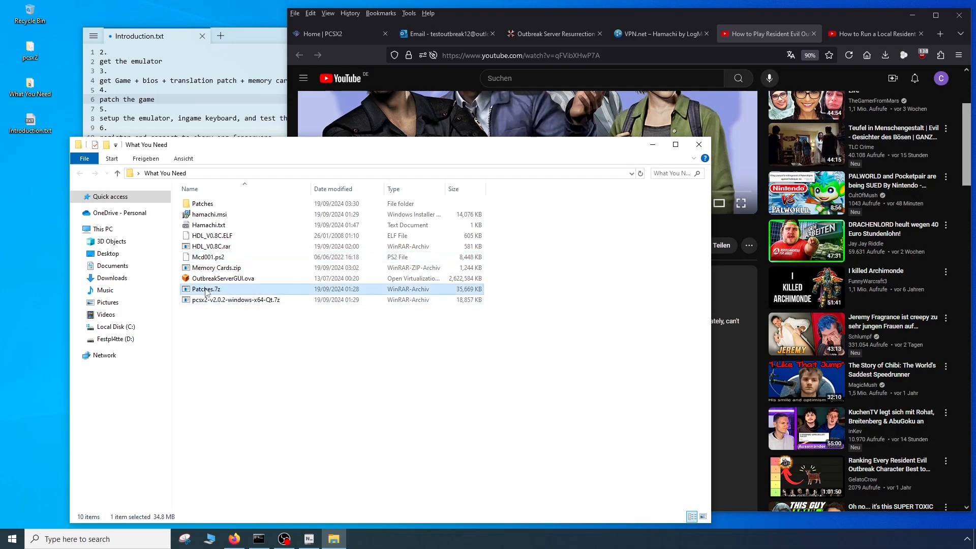
left_click(227, 368)
- Delete items 2 and 3, covering the emulator and the game, bios, patch and memory card, from Introduction.txt
left_click(160, 98)
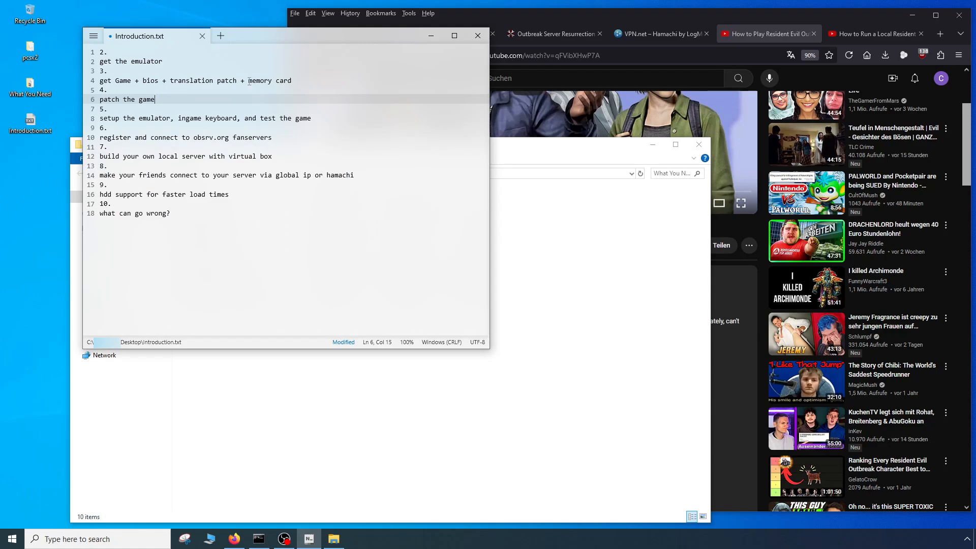
left_click(304, 81)
left_click_drag(310, 81, 56, 19)
key("Delete")
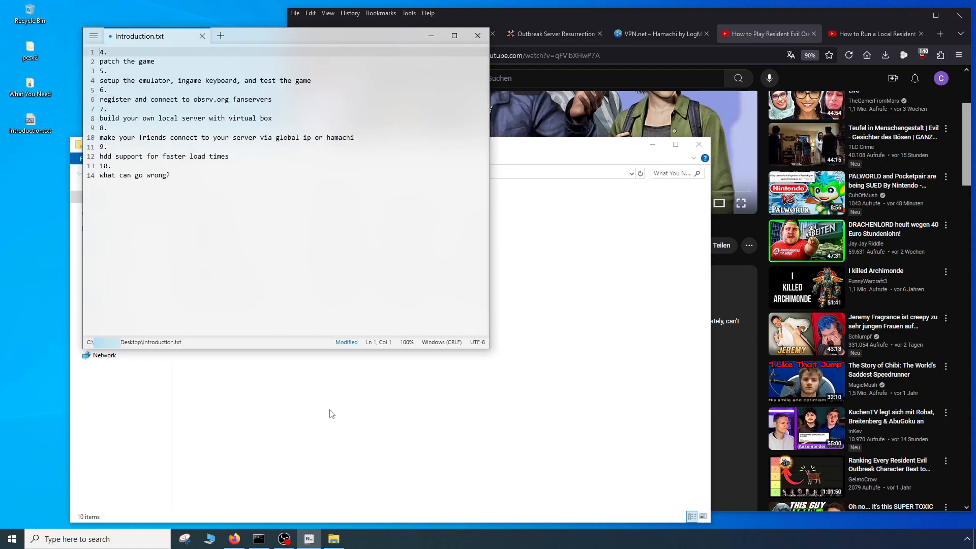
- Launch DeltaPatcher.exe from the Delta Patcher folder inside What You Need > Patches
left_click(357, 464)
double_click(202, 204)
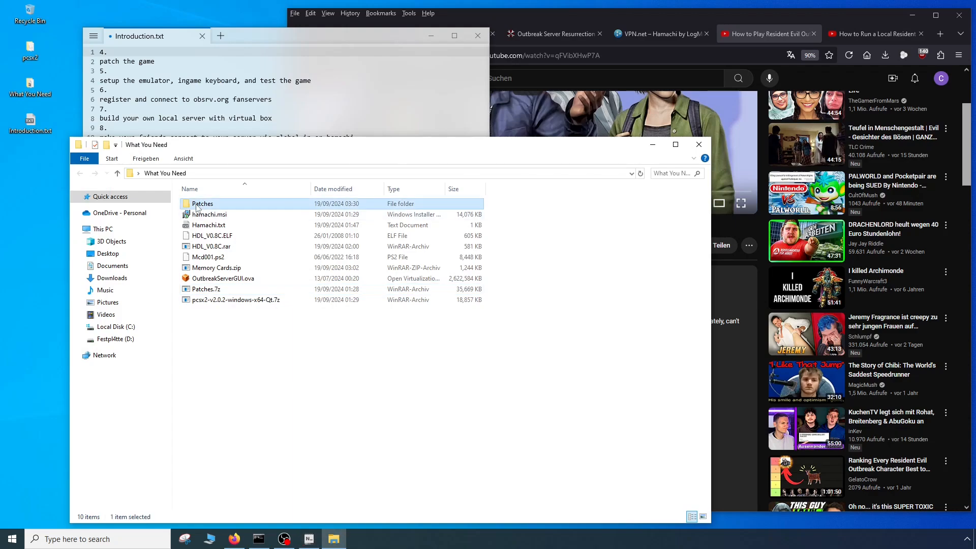
double_click(202, 204)
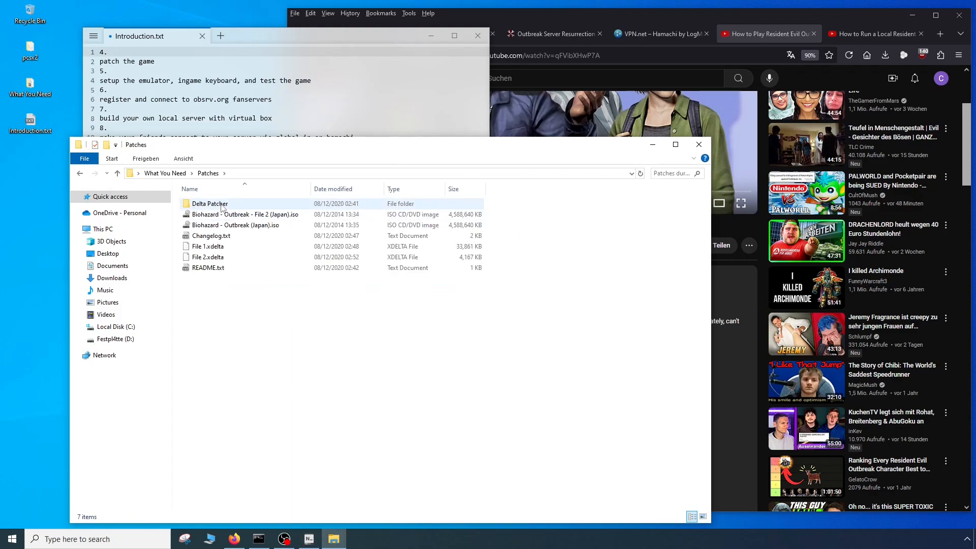
double_click(210, 214)
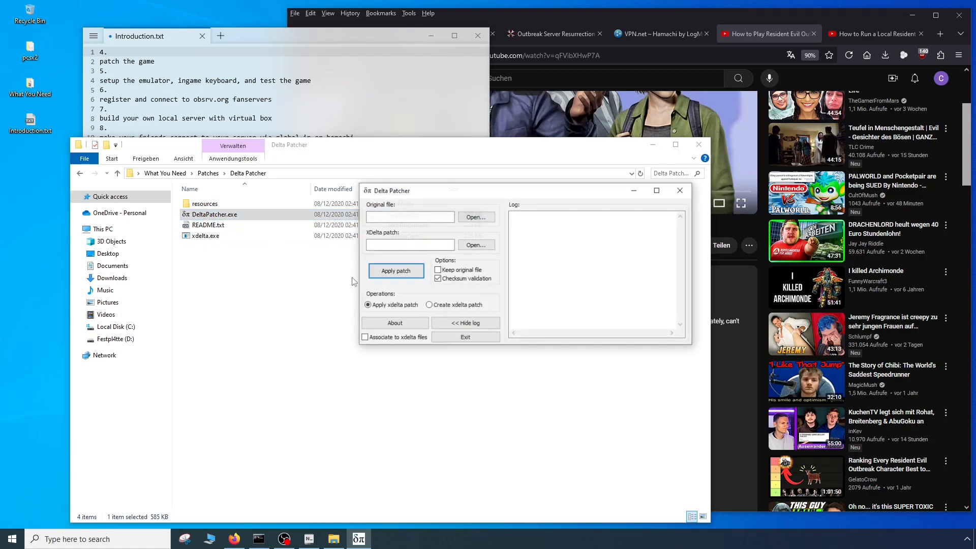
- Apply the File 1.xdelta patch to the original file Biohazard - Outbreak (Japan).iso in Delta Patcher
left_click(466, 218)
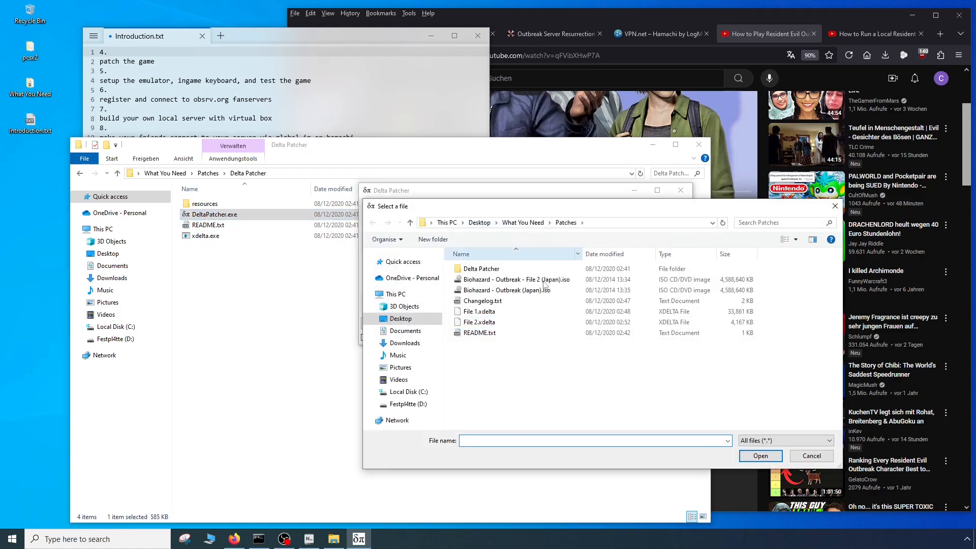
double_click(496, 290)
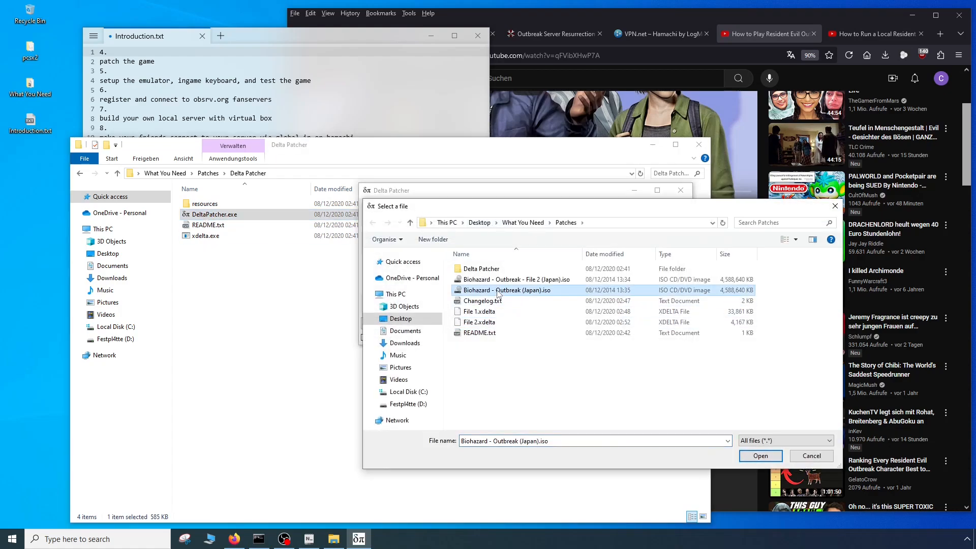
left_click(475, 244)
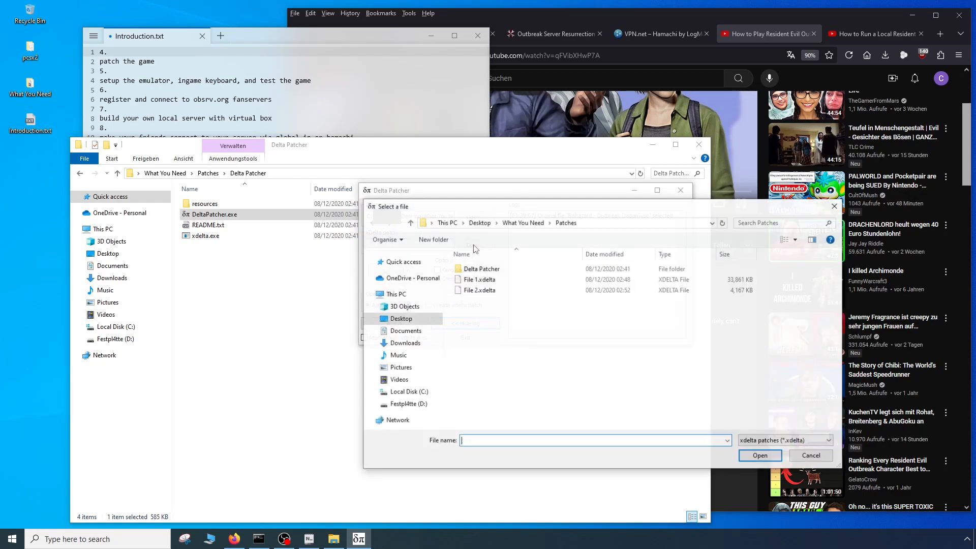
double_click(474, 280)
left_click(389, 272)
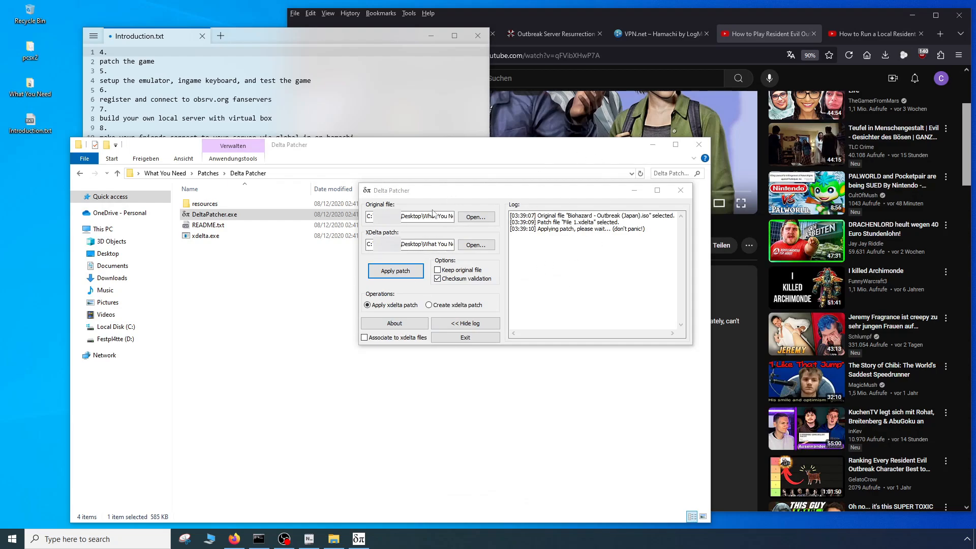
- In Firefox, open the obsrv.org registration in a new tab, agree to the terms to view the form, and close the tab
left_click(620, 13)
left_click(547, 29)
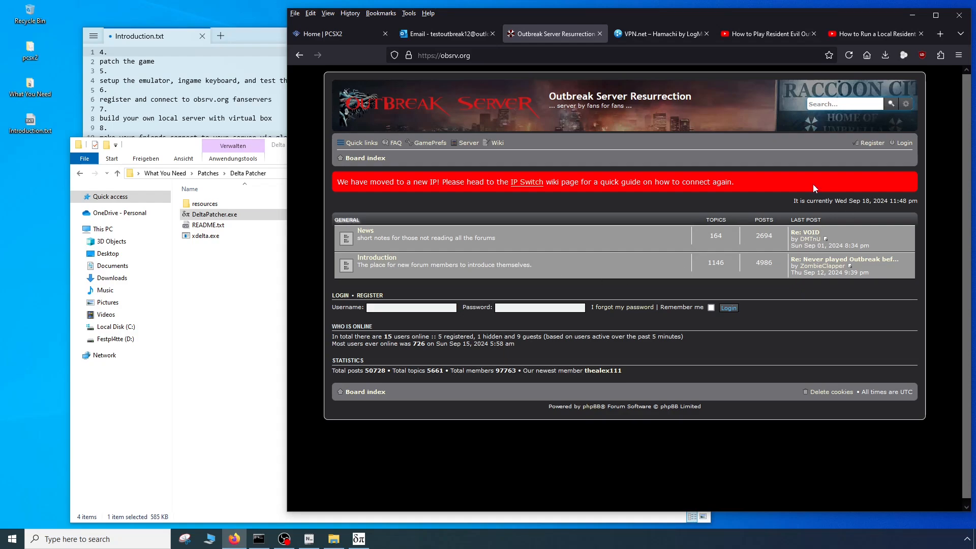
middle_click(870, 145)
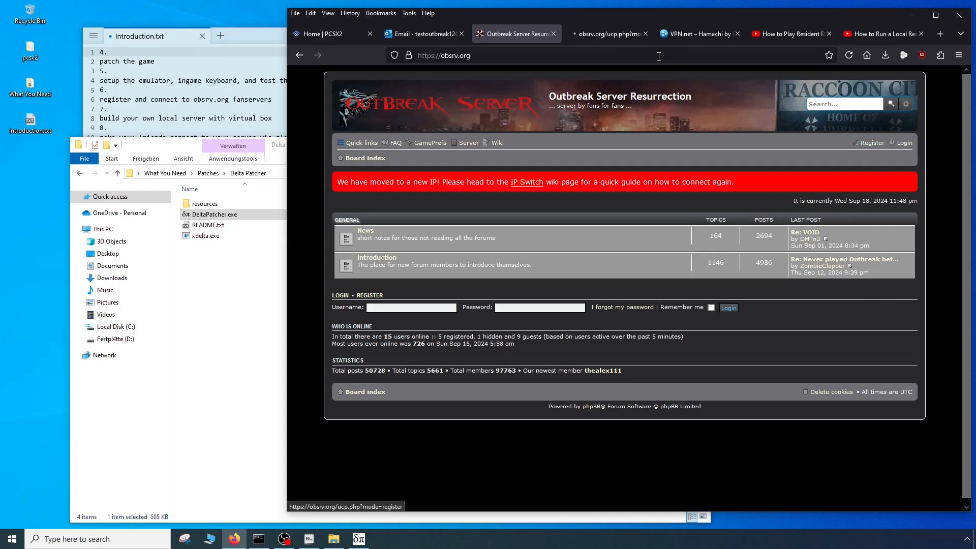
left_click(590, 32)
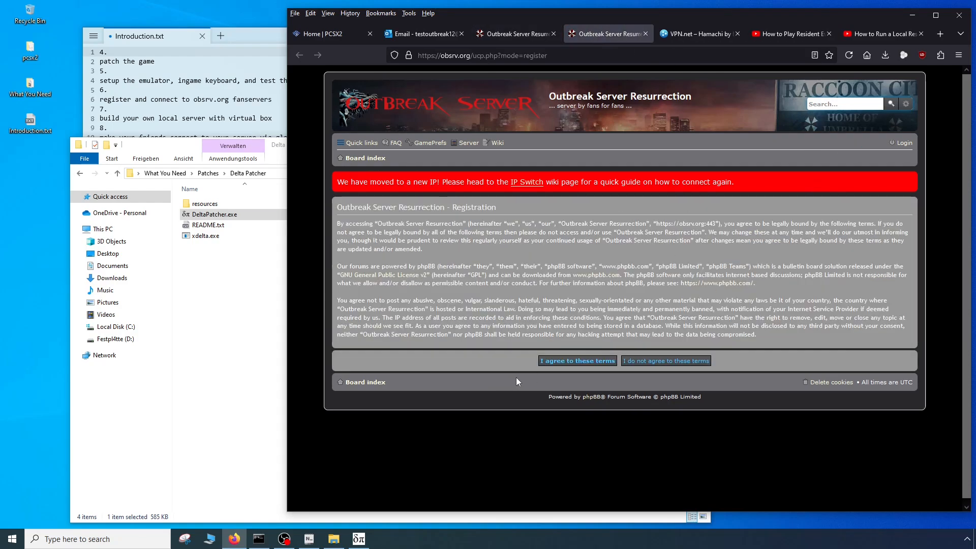
left_click(577, 361)
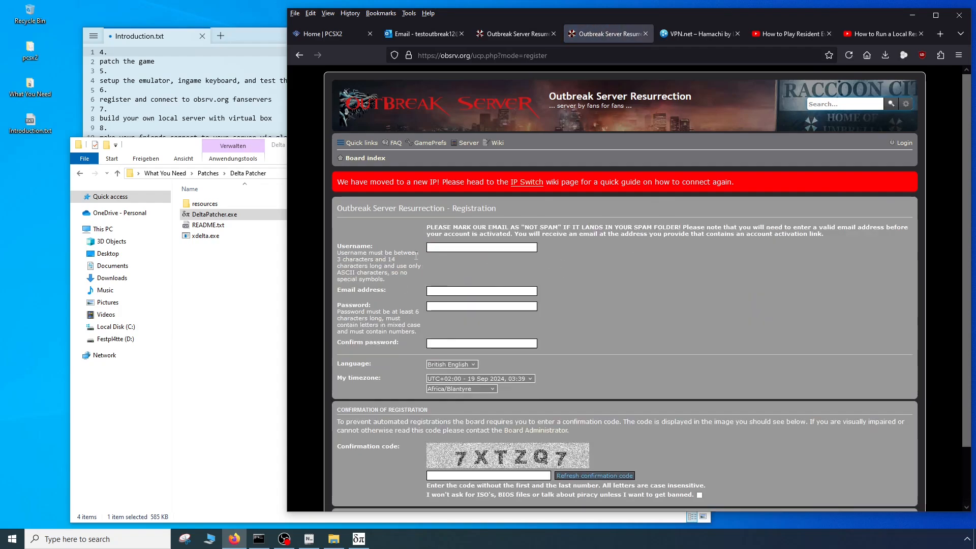
left_click(645, 33)
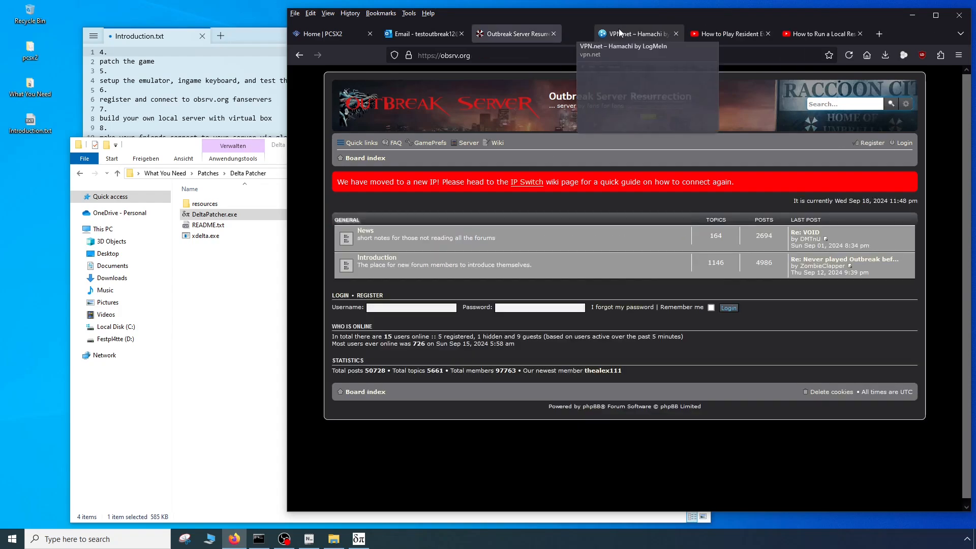
- View the Outlook inbox and the Resident Evil Outbreak video page, and close the PCSX2 home page tab
left_click(450, 35)
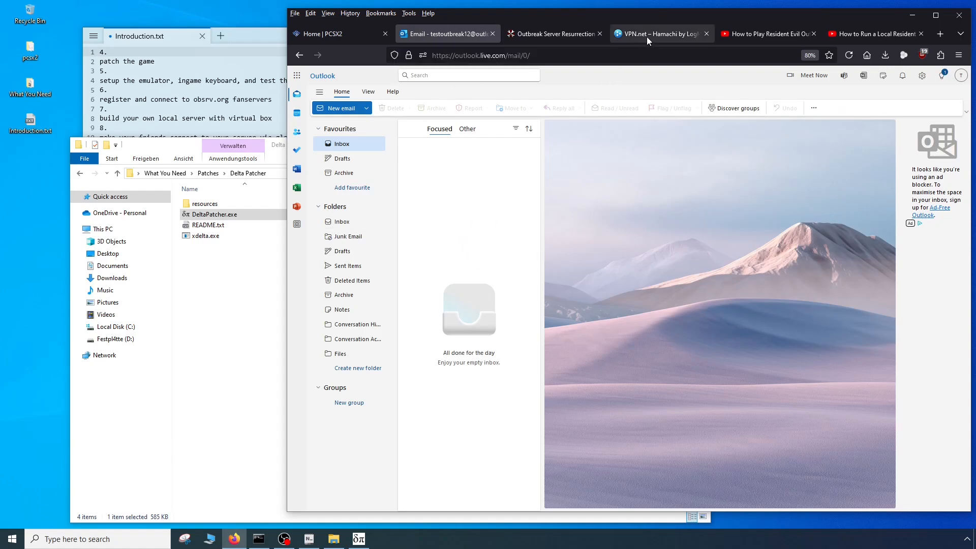
left_click(763, 33)
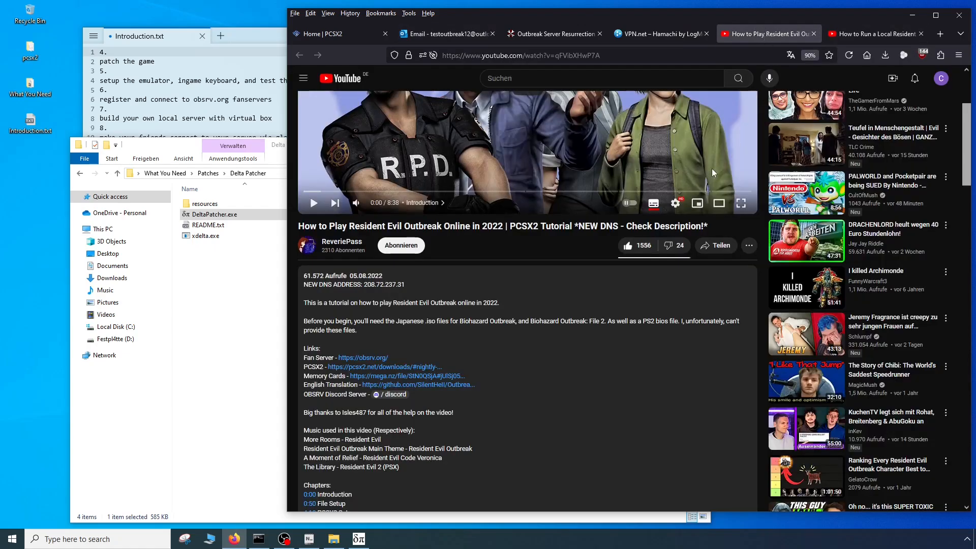
scroll(712, 173, "up", 3)
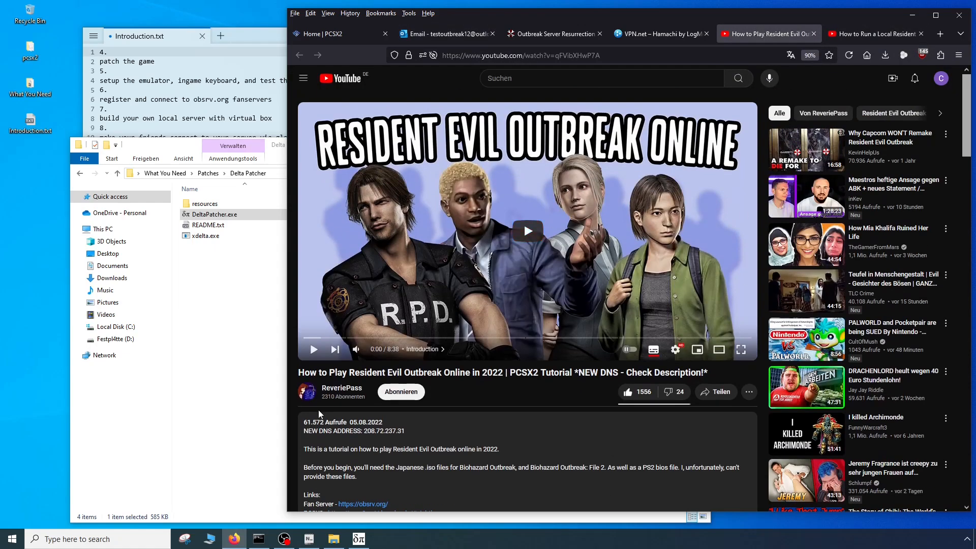
left_click(345, 32)
left_click(385, 33)
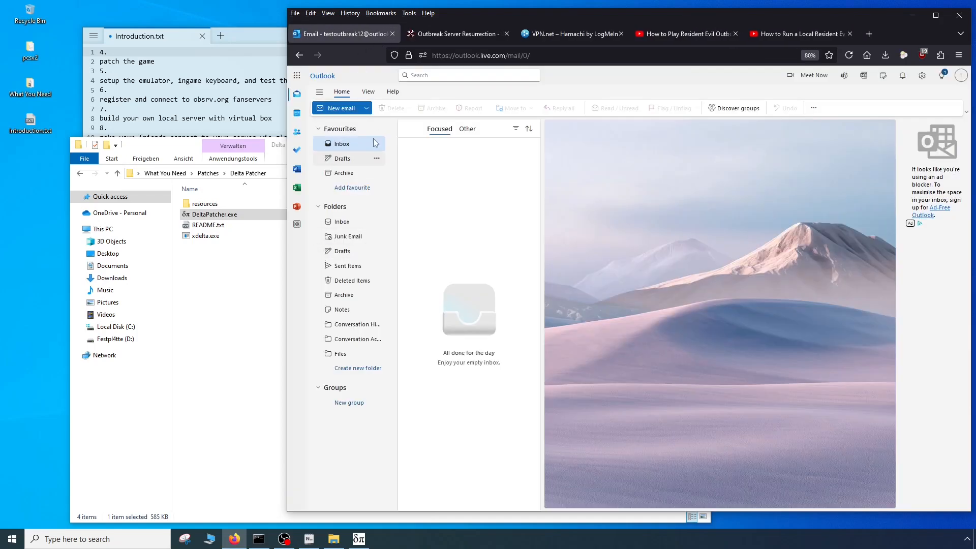
- Return to Delta Patcher, dismiss its notice, and apply File 2.xdelta to Biohazard - Outbreak - File 2 (Japan).iso
left_click(231, 364)
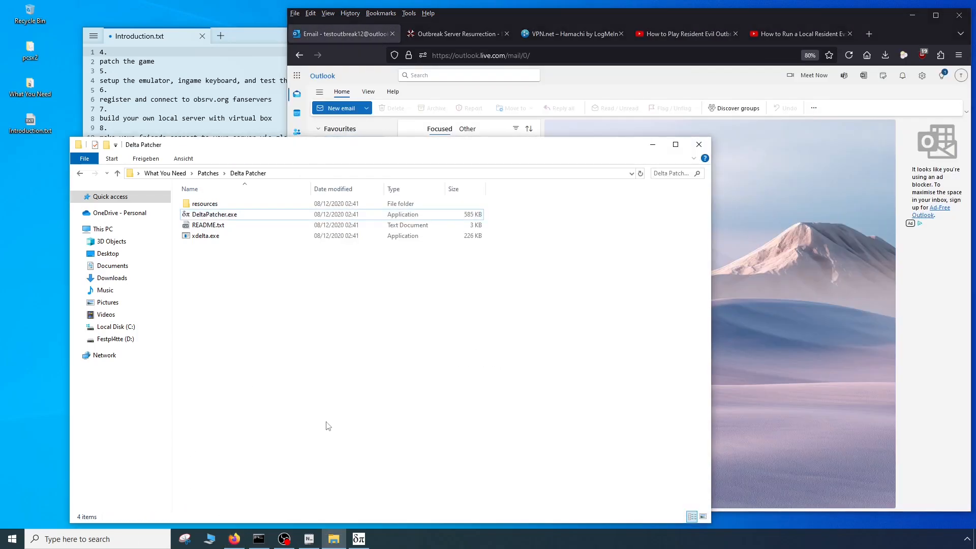
left_click(358, 538)
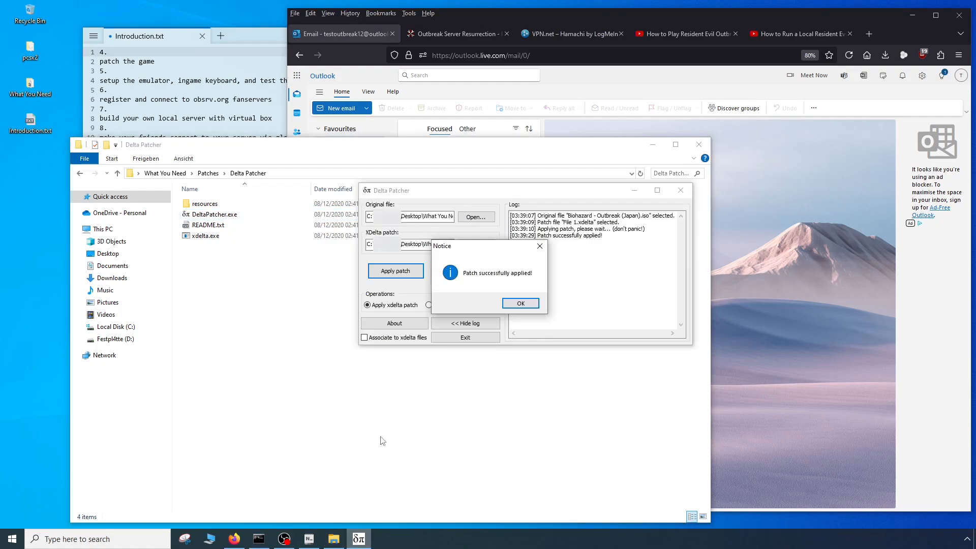
left_click(521, 303)
left_click(475, 217)
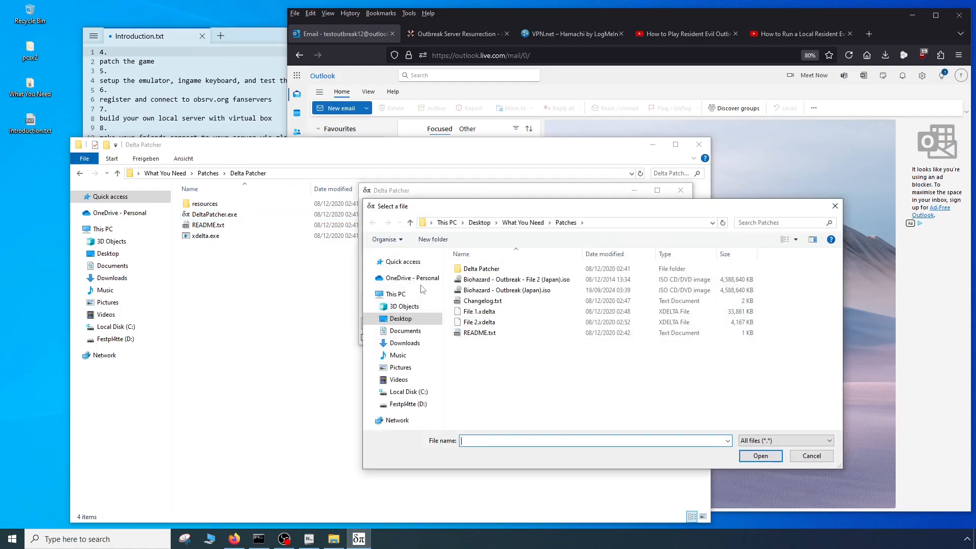
double_click(488, 279)
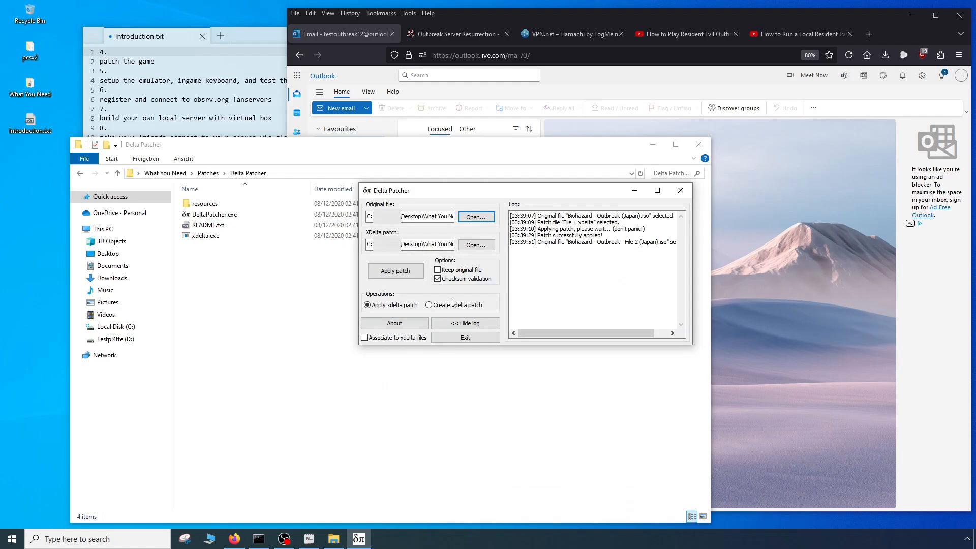
left_click(476, 244)
left_click(474, 291)
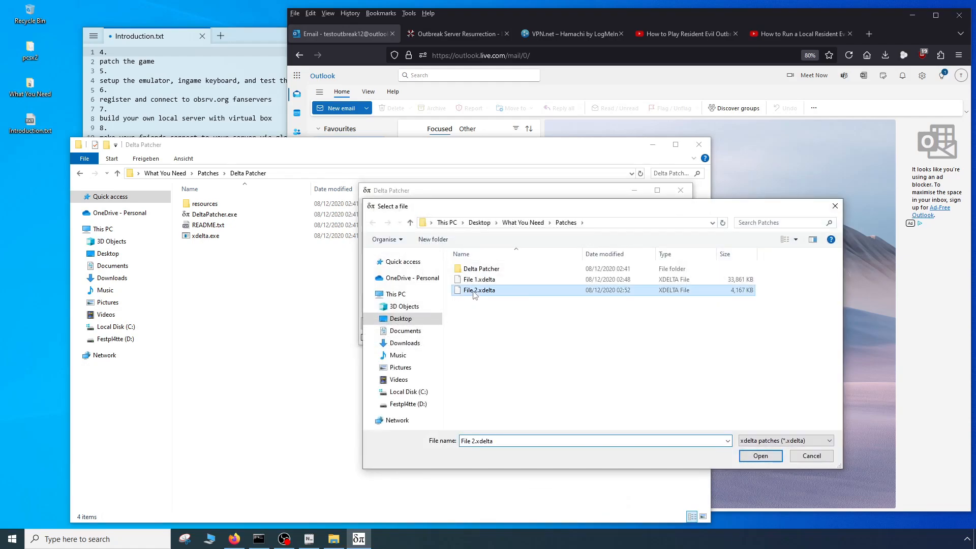
double_click(474, 292)
left_click(388, 271)
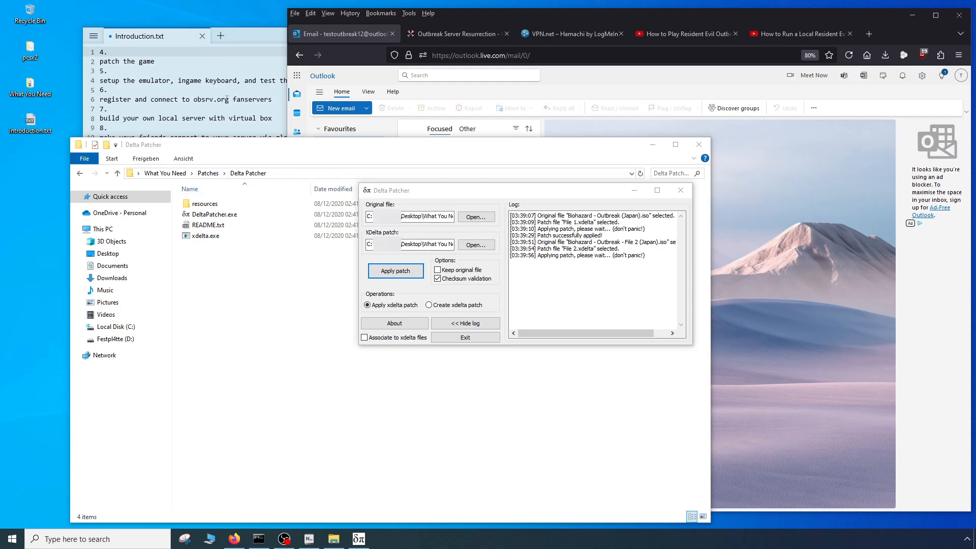
- Open PCSX2 from the desktop's pcsx2 folder to look at its Interface settings, and close the emulator again
double_click(32, 51)
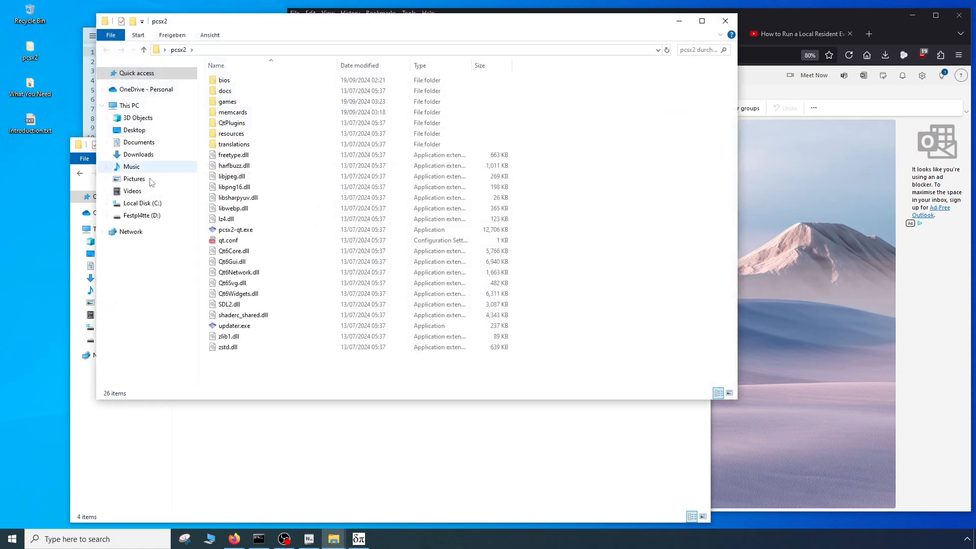
double_click(231, 230)
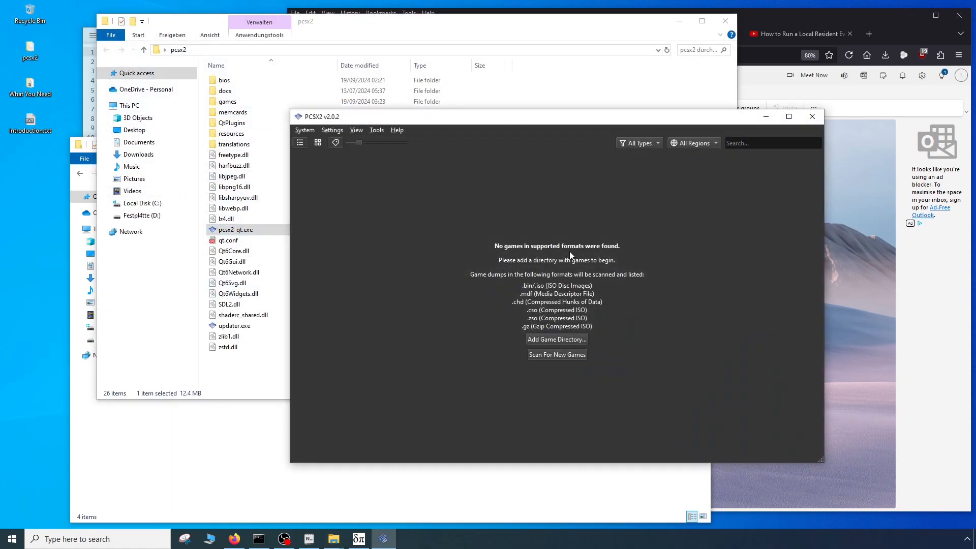
left_click(332, 131)
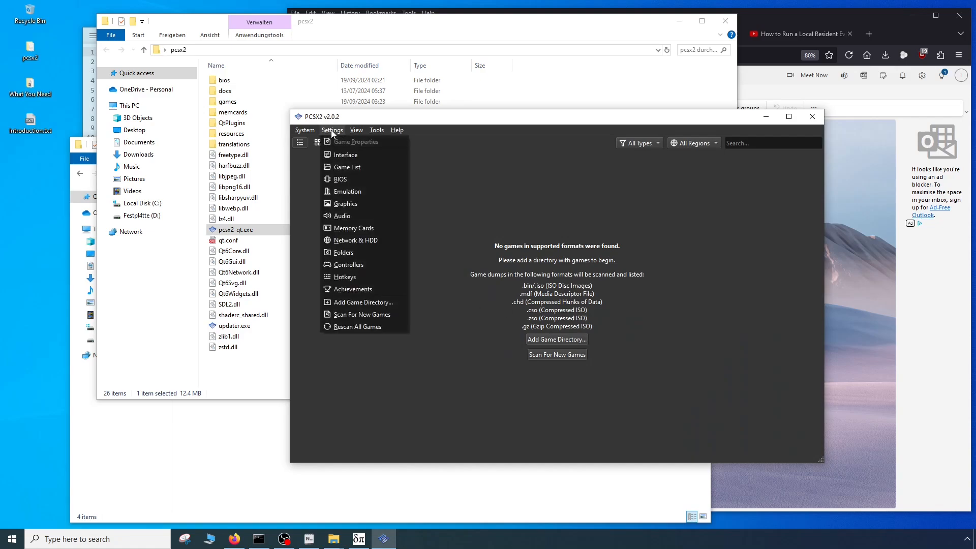
left_click(349, 155)
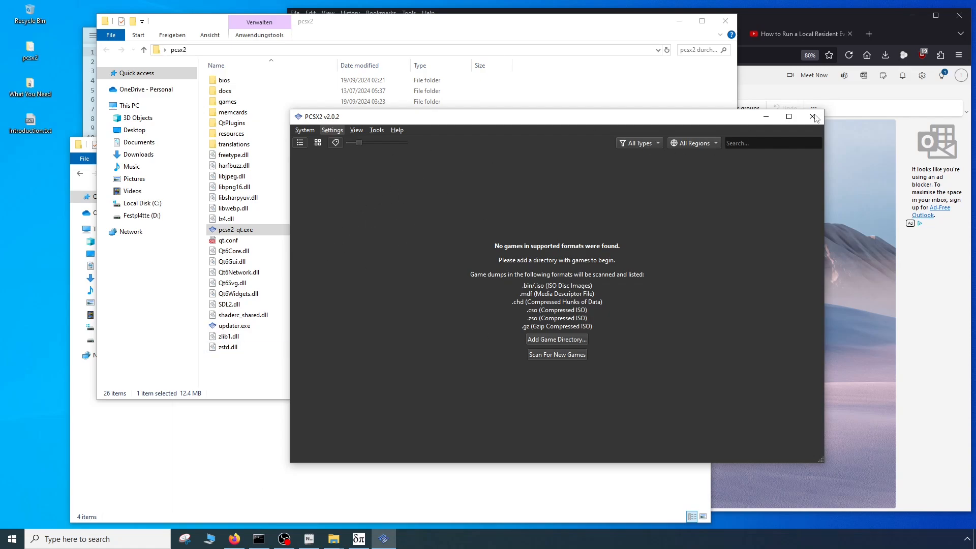
left_click(358, 538)
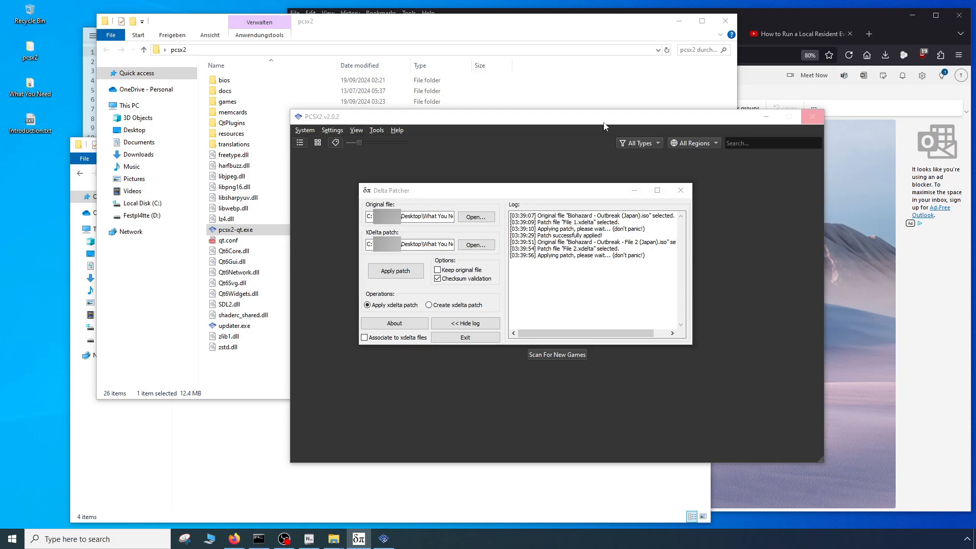
left_click(811, 116)
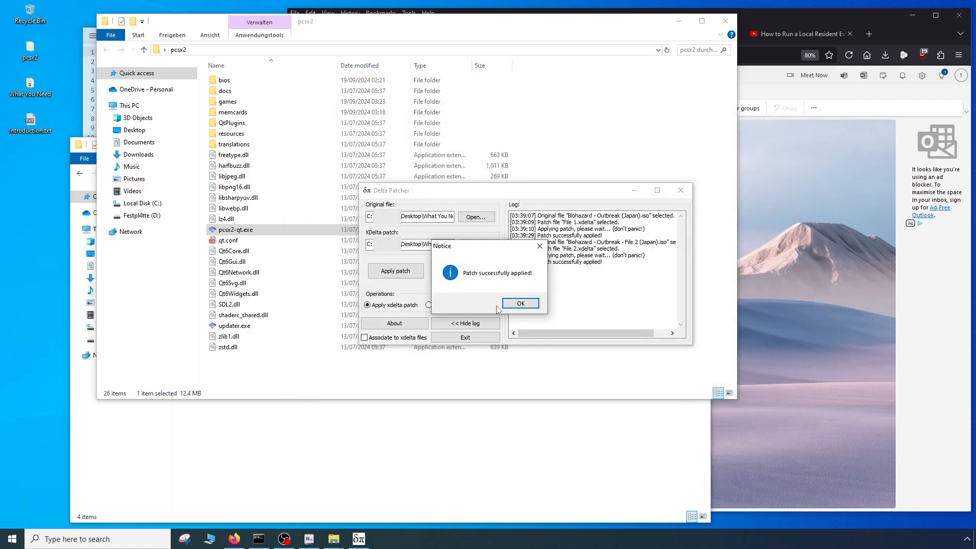
- Dismiss the patch notice, close Delta Patcher, and launch pcsx2-qt.exe from the pcsx2 folder
left_click(518, 304)
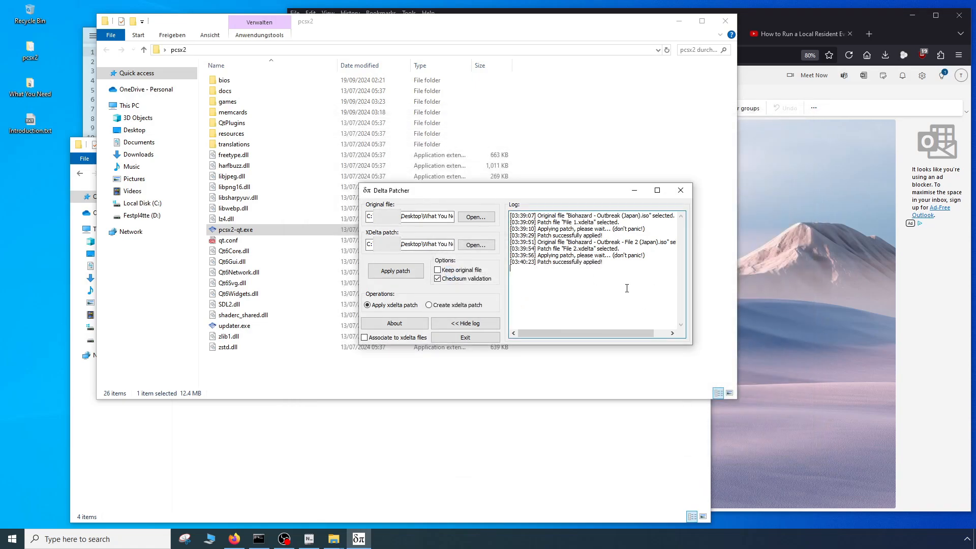
left_click(681, 191)
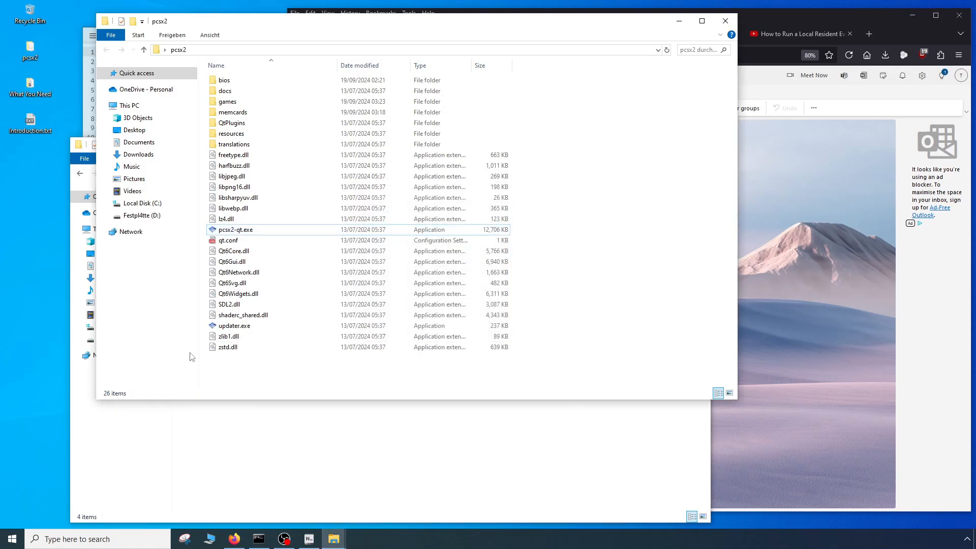
left_click(243, 232)
double_click(243, 231)
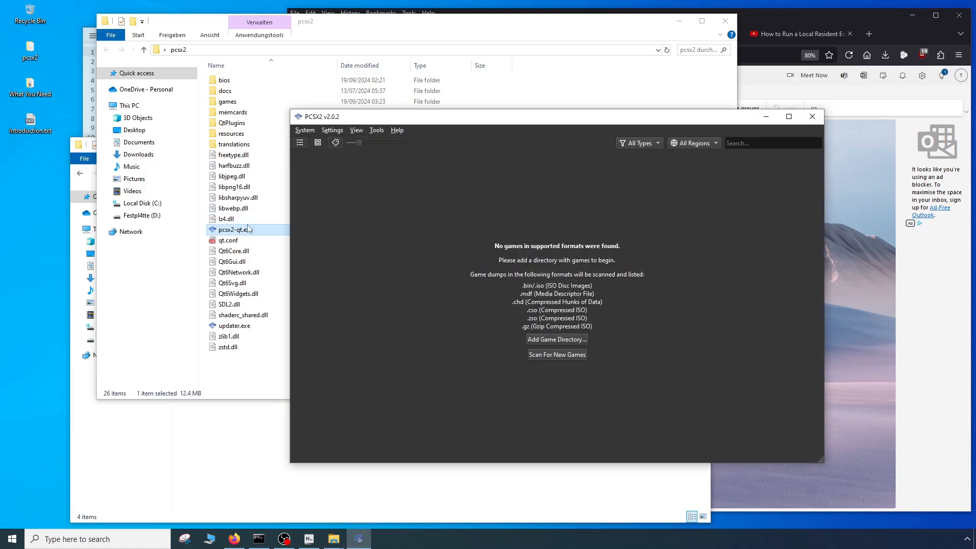
- Delete item 4, "patch the game", from Introduction.txt and save the file
left_click(86, 73)
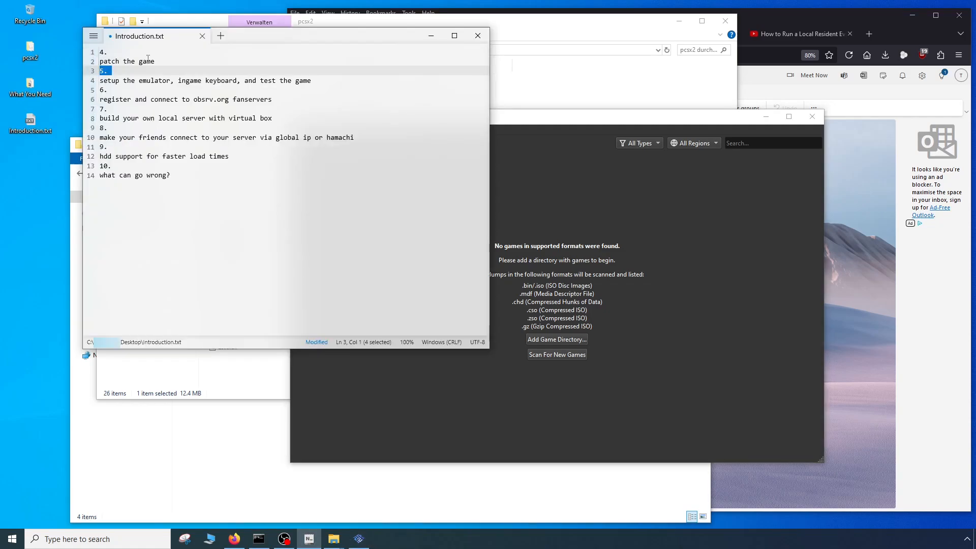
left_click(184, 57)
key("shift+Home")
key("shift+Up")
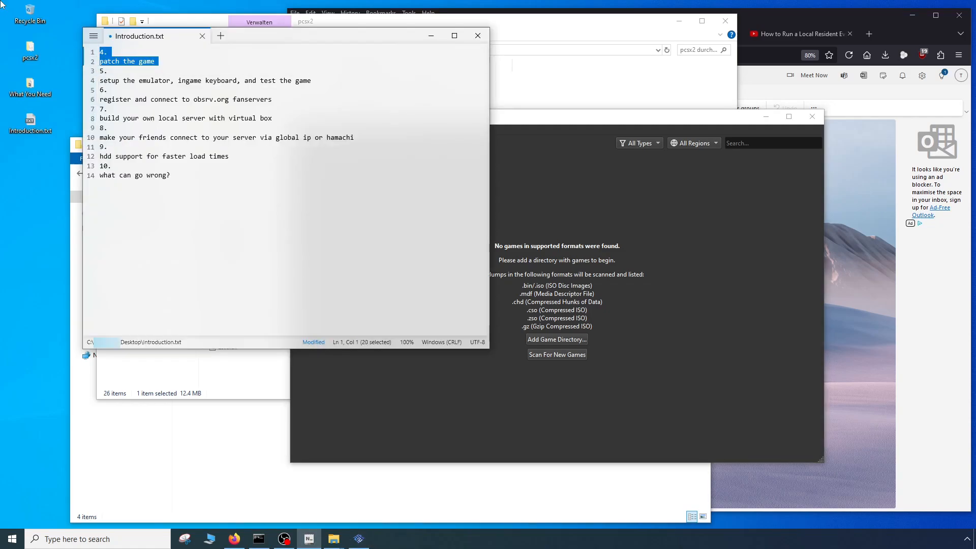
key("BackSpace")
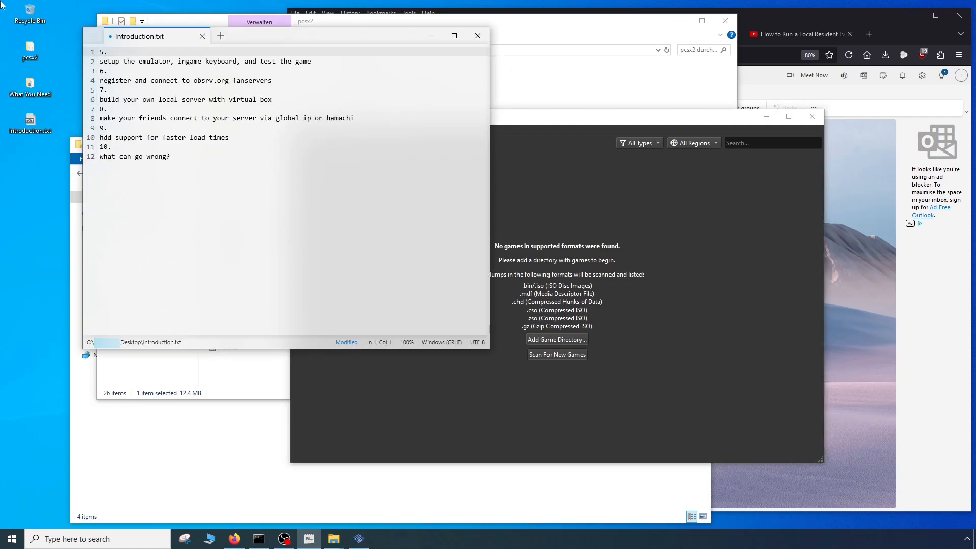
left_click(93, 36)
left_click(120, 126)
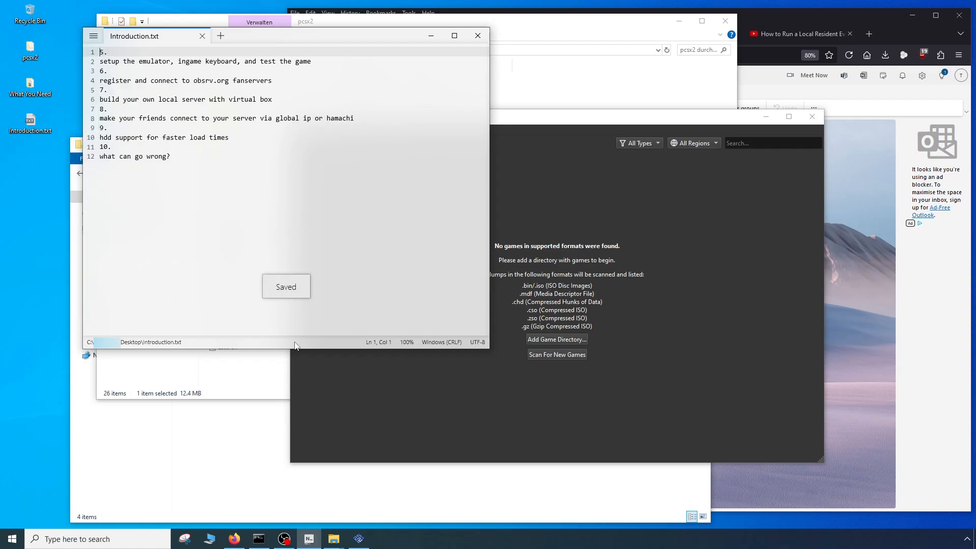
- Cut Mcd001.ps2 from the What You Need folder and close PCSX2
left_click(207, 467)
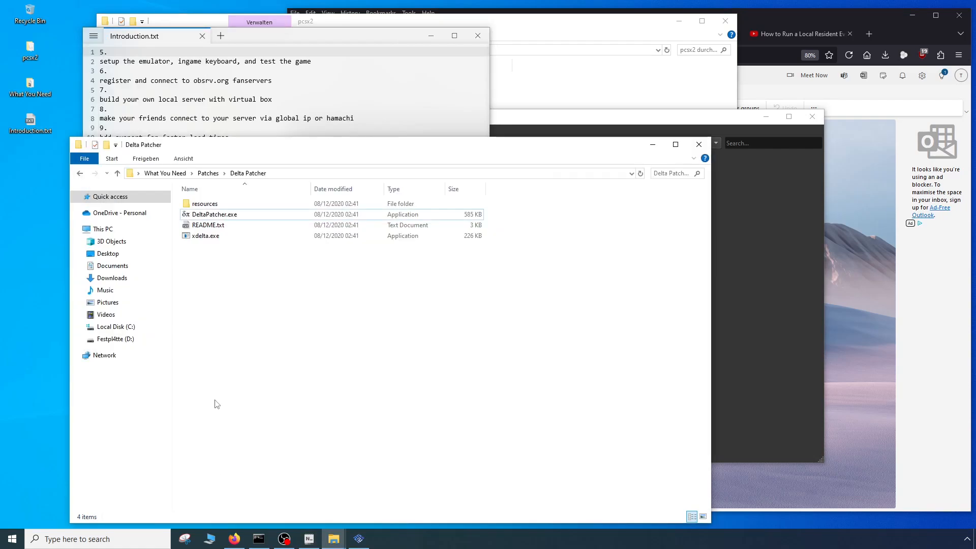
left_click(165, 173)
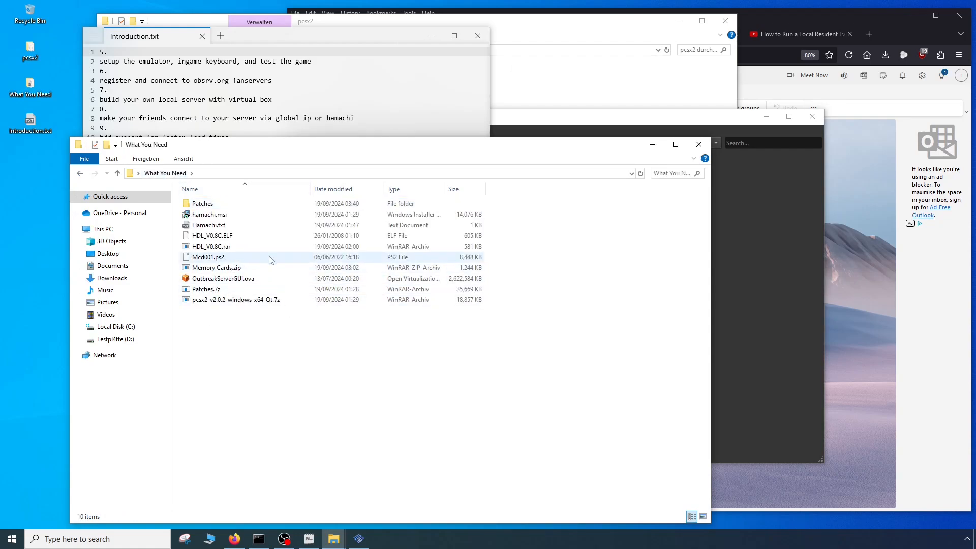
left_click(228, 257)
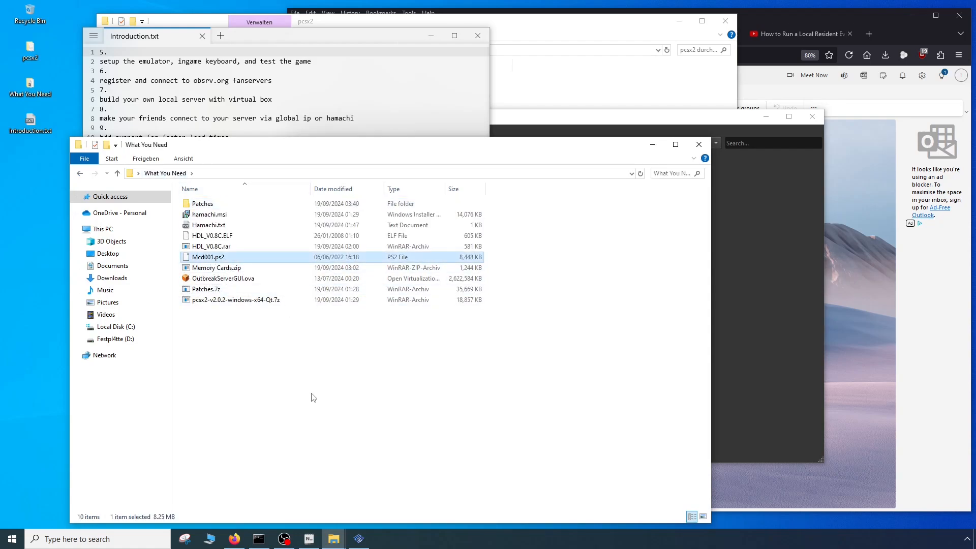
left_click(303, 411)
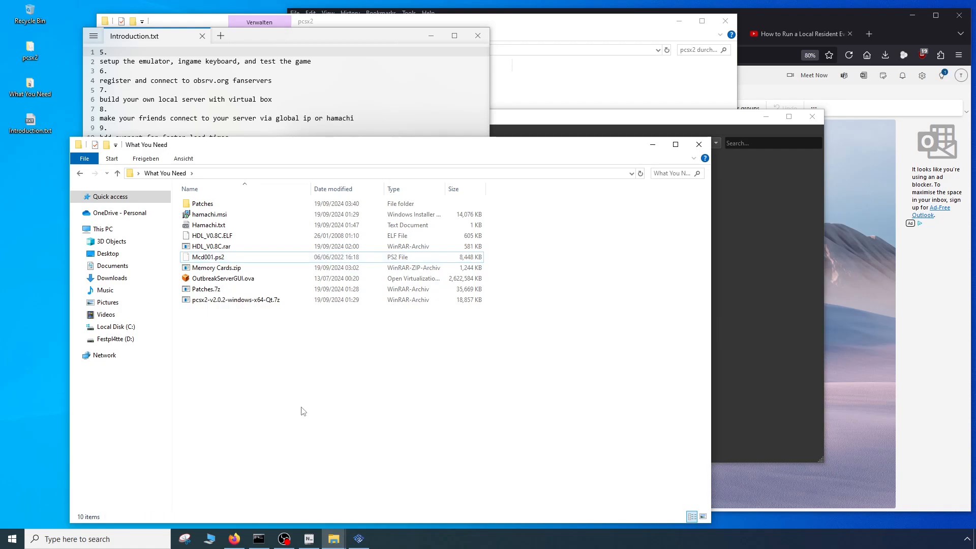
left_click(359, 539)
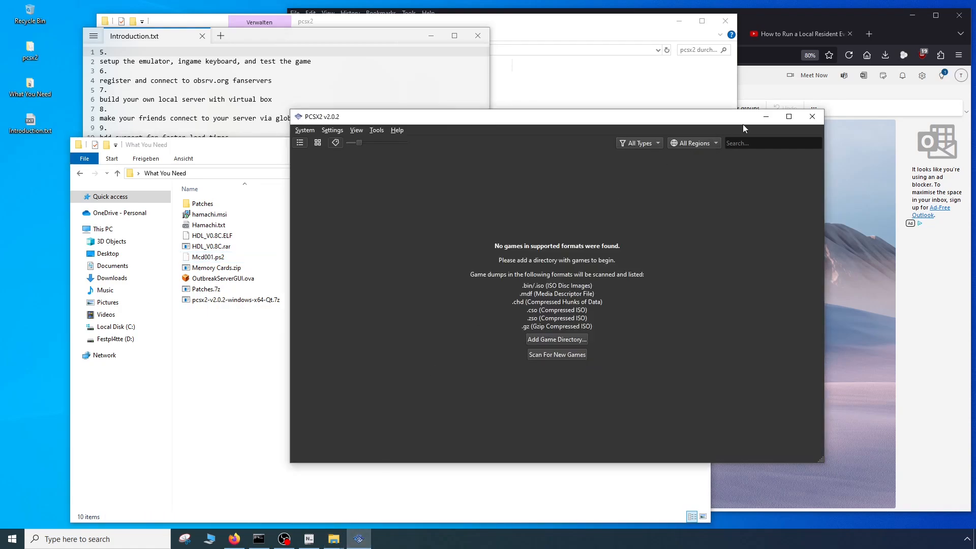
left_click(812, 116)
- Paste Mcd001.ps2 into the memcards folder of pcsx2, replacing the existing file
mouse_move(333, 539)
left_click(364, 513)
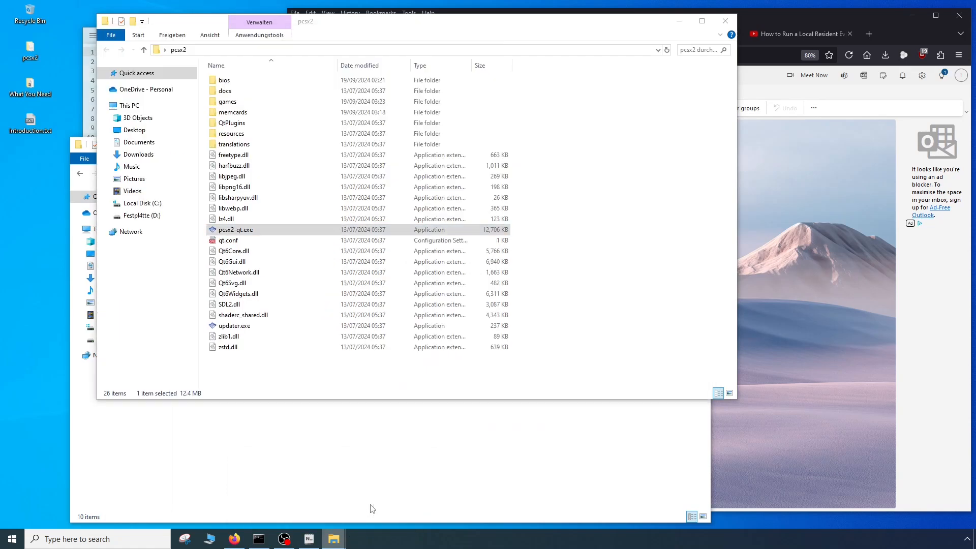
double_click(233, 112)
right_click(266, 138)
left_click(286, 210)
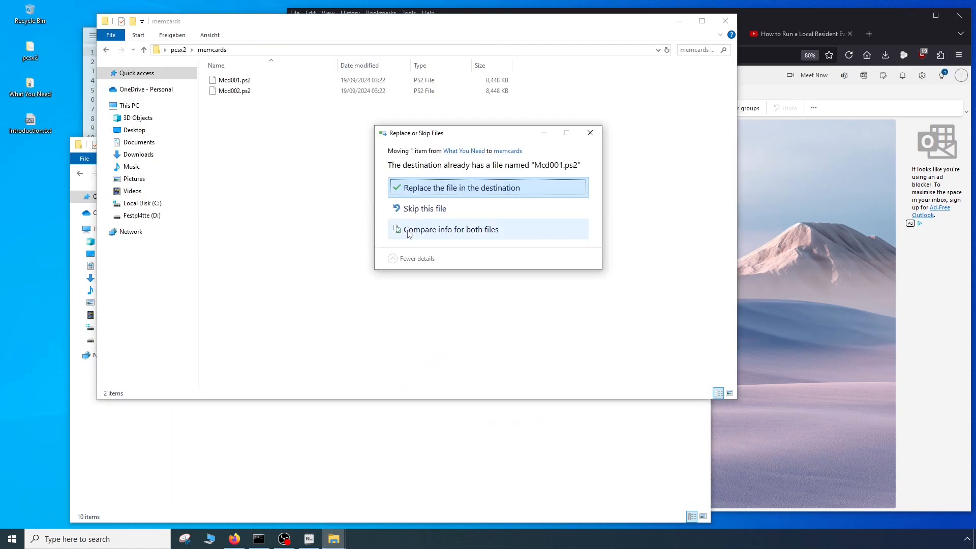
left_click(427, 189)
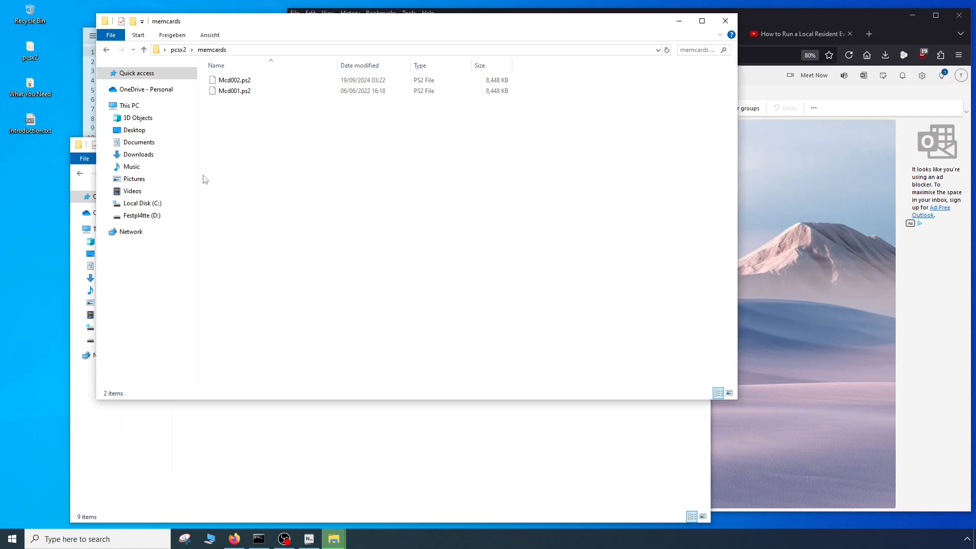
- Move both Biohazard - Outbreak ISO files from the Patches folder into the games folder of pcsx2
left_click(106, 50)
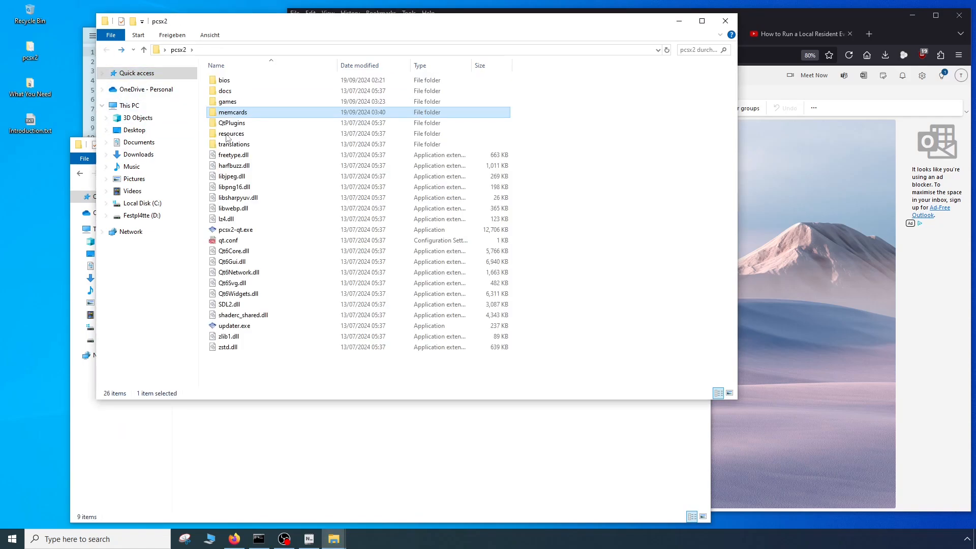
double_click(236, 102)
mouse_move(333, 538)
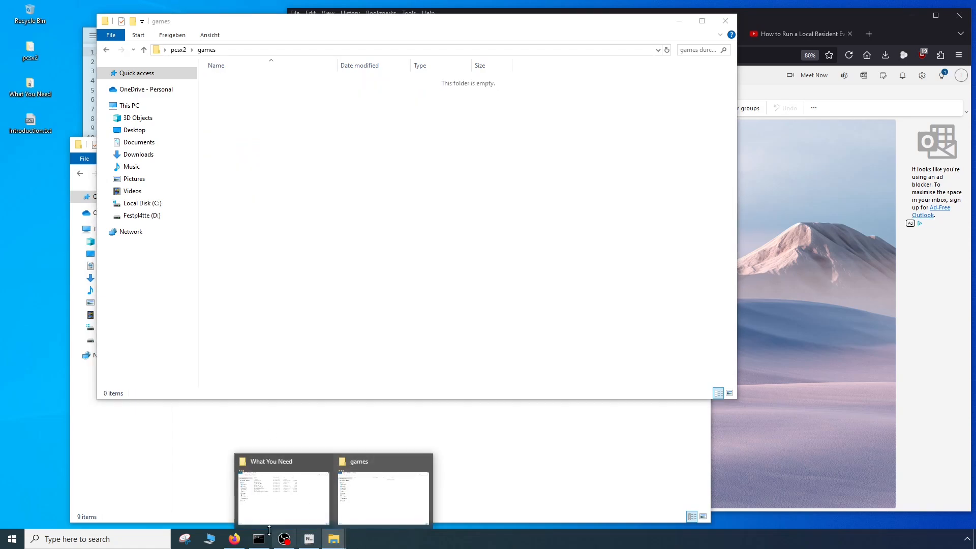
left_click(273, 502)
double_click(202, 203)
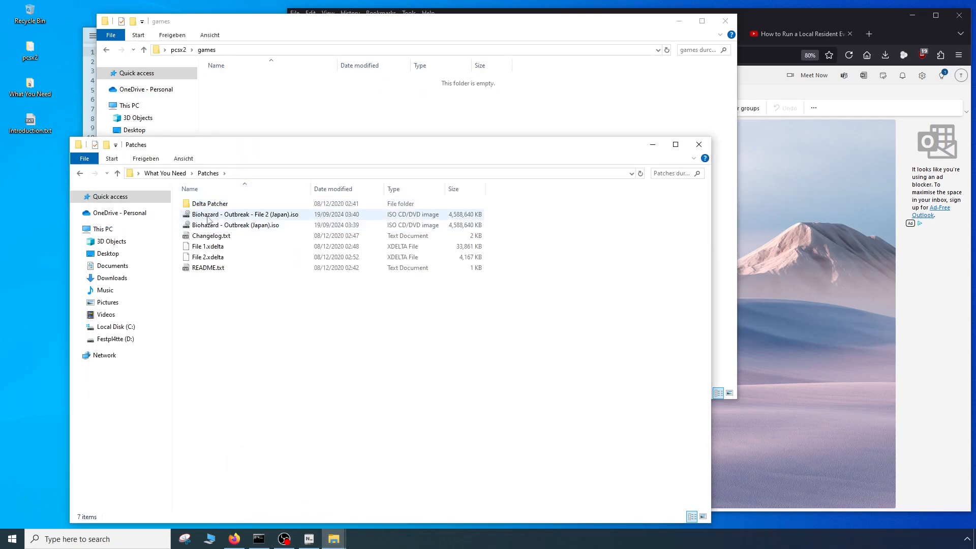
left_click_drag(179, 215, 209, 225)
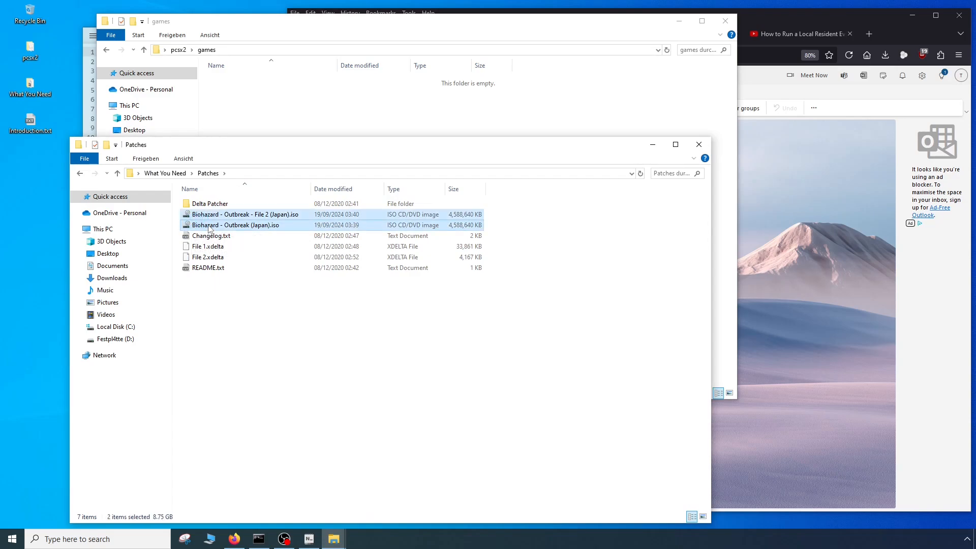
left_click(407, 131)
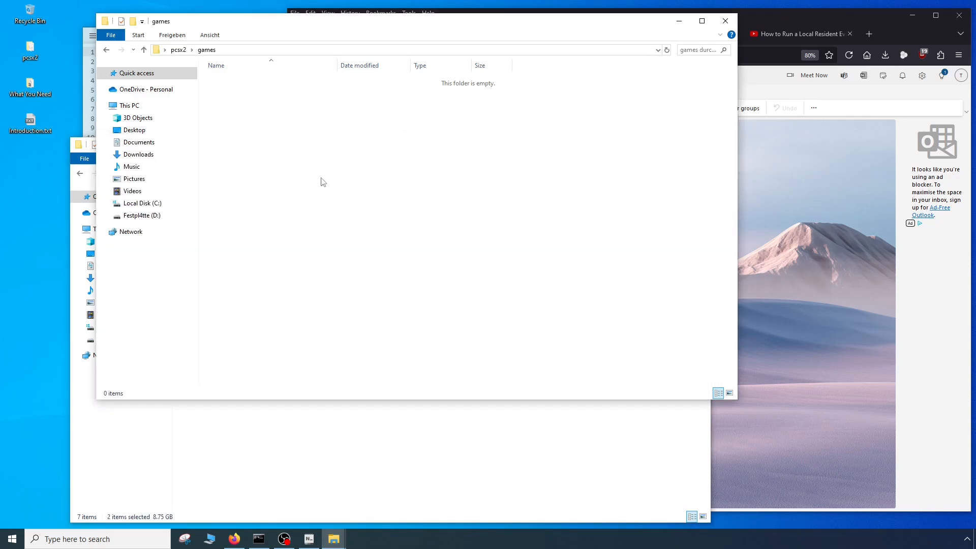
key("ctrl+v")
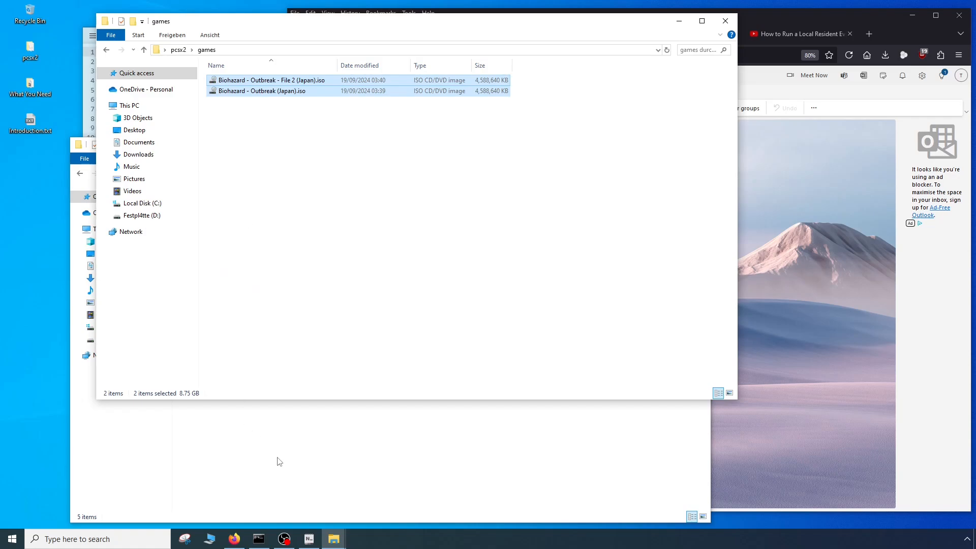
- Close the What You Need and games folder windows, and relaunch pcsx2-qt.exe from the desktop's pcsx2 folder
left_click(277, 457)
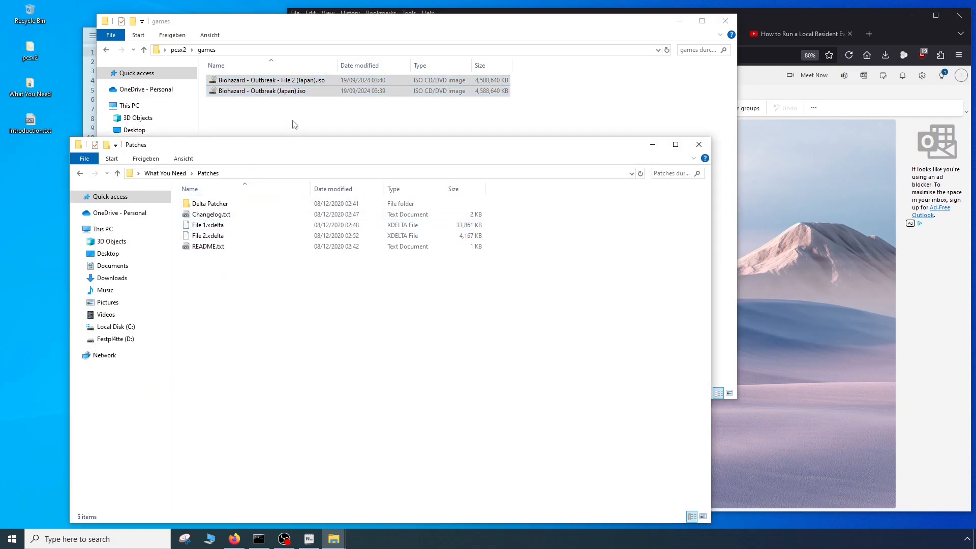
left_click(81, 174)
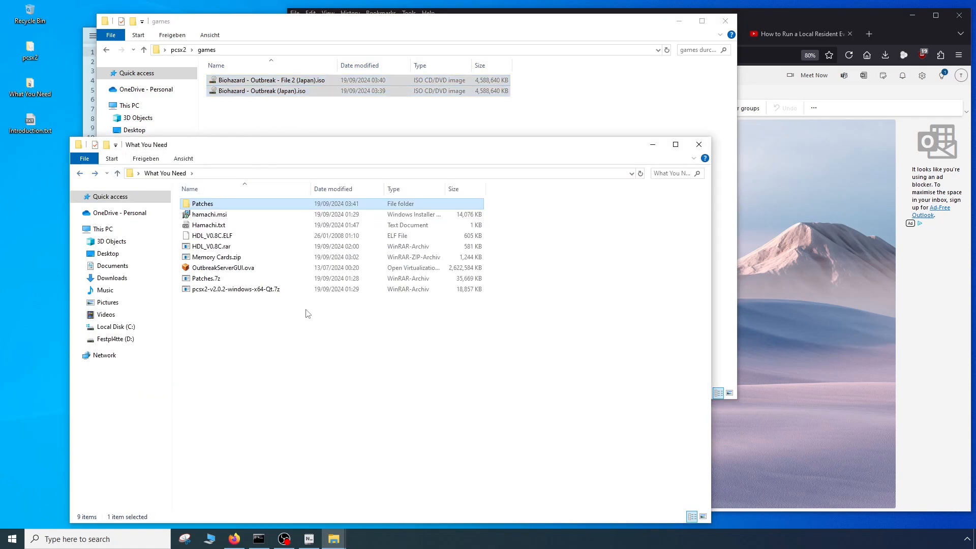
left_click(287, 397)
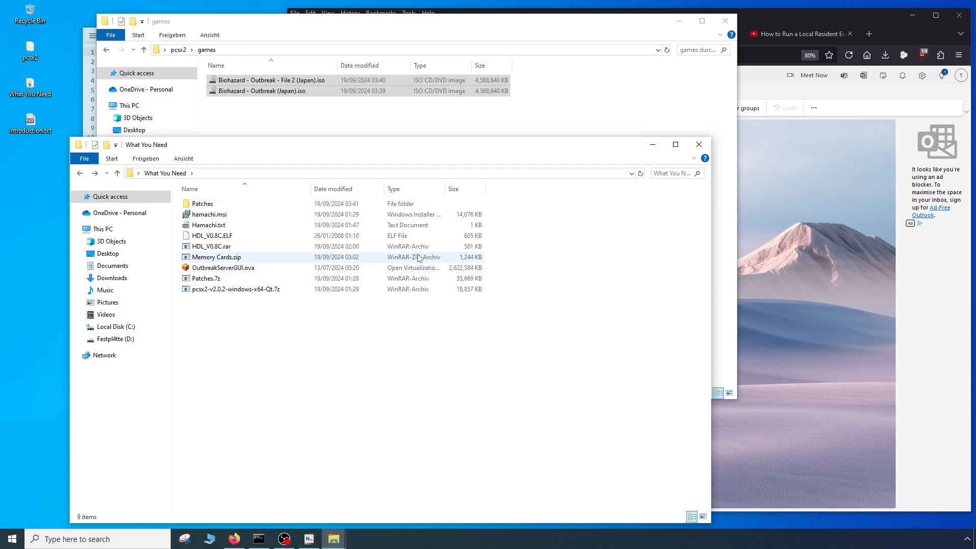
left_click(699, 147)
left_click(362, 217)
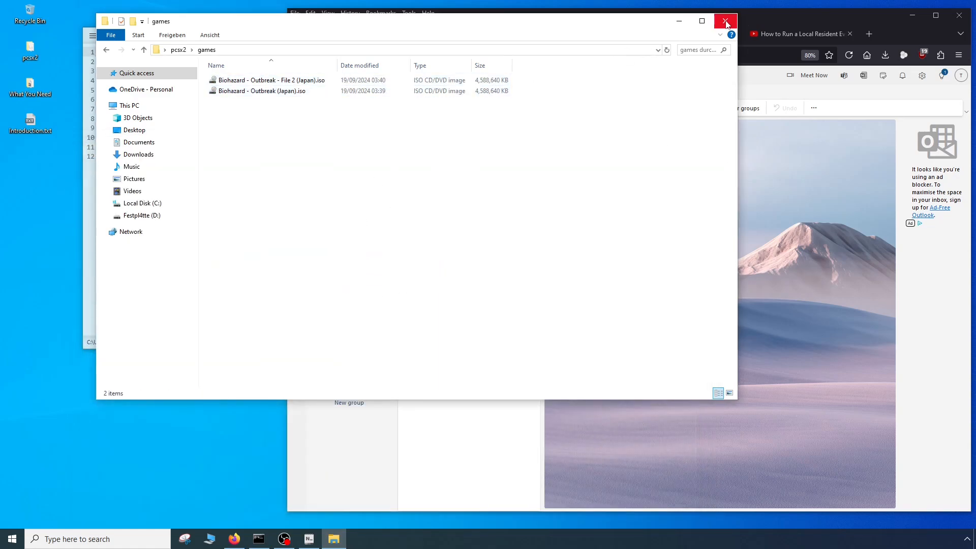
left_click(725, 21)
double_click(30, 50)
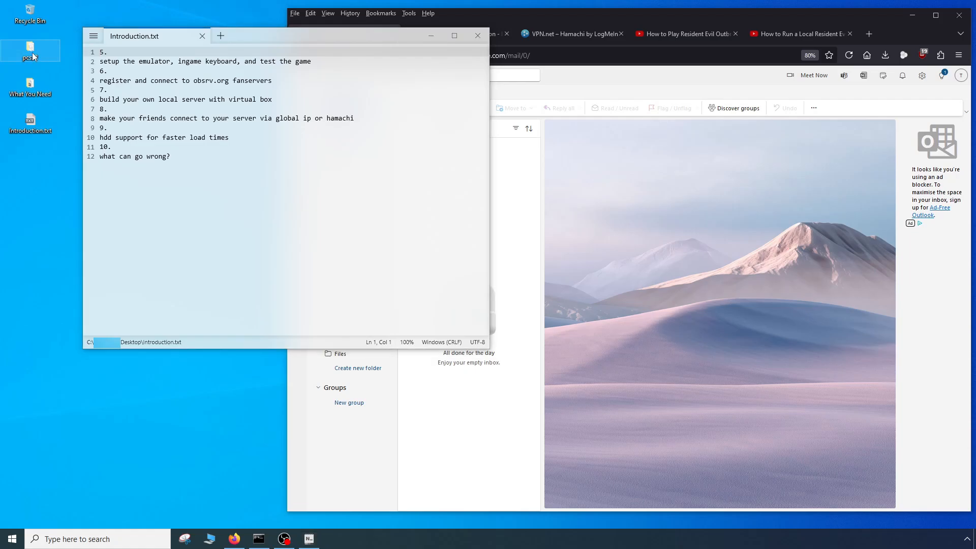
double_click(214, 351)
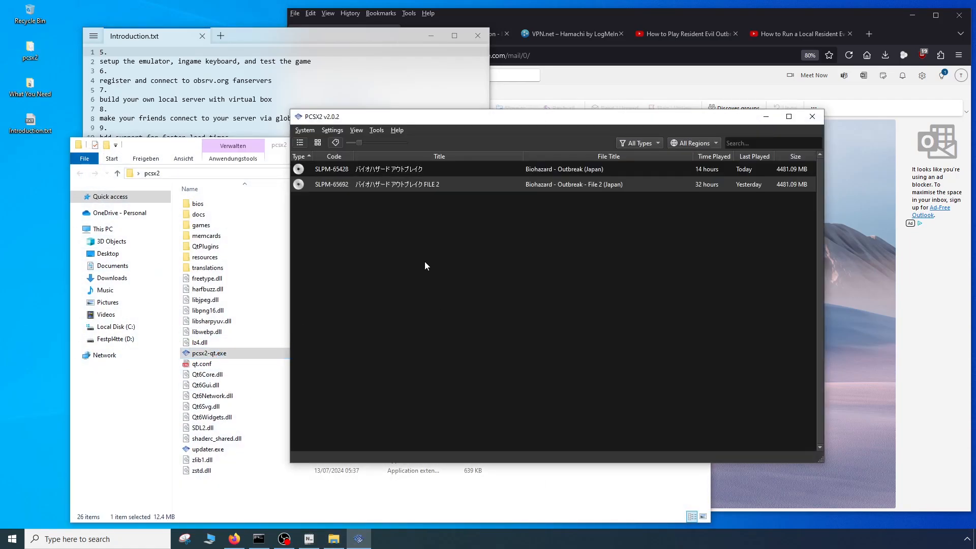
- Review the Game List, BIOS, Emulation, Graphics, Audio, Memory Cards and Network & HDD settings, and close the settings window
left_click(332, 130)
left_click(340, 148)
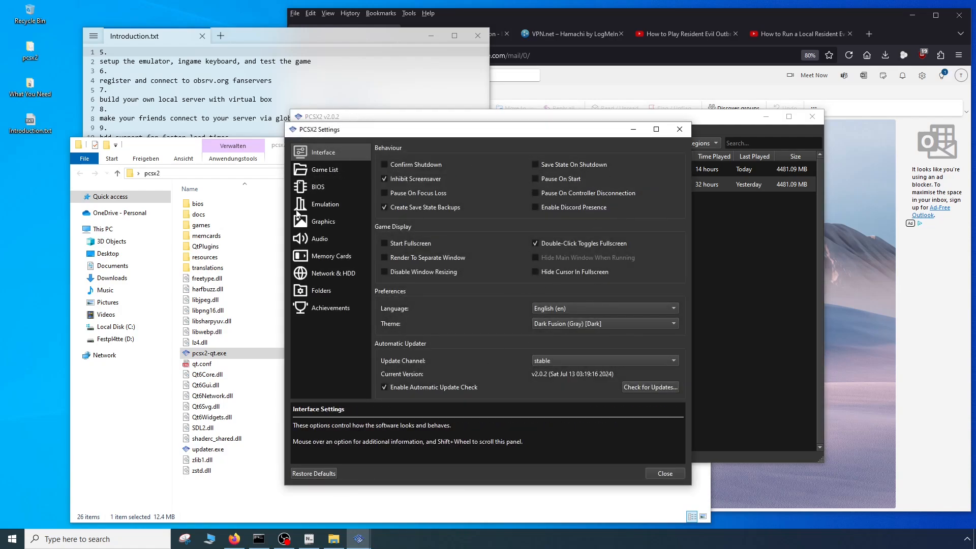
left_click(308, 169)
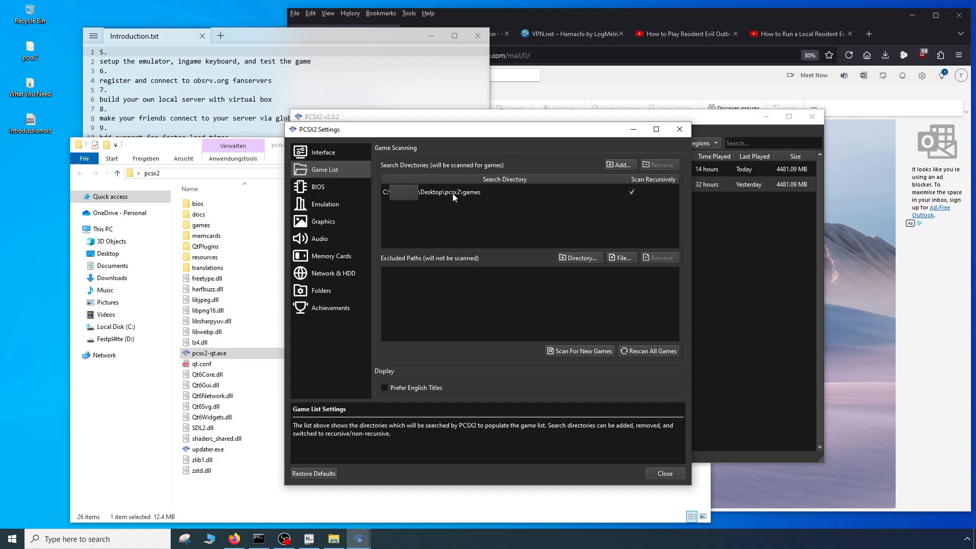
left_click(319, 188)
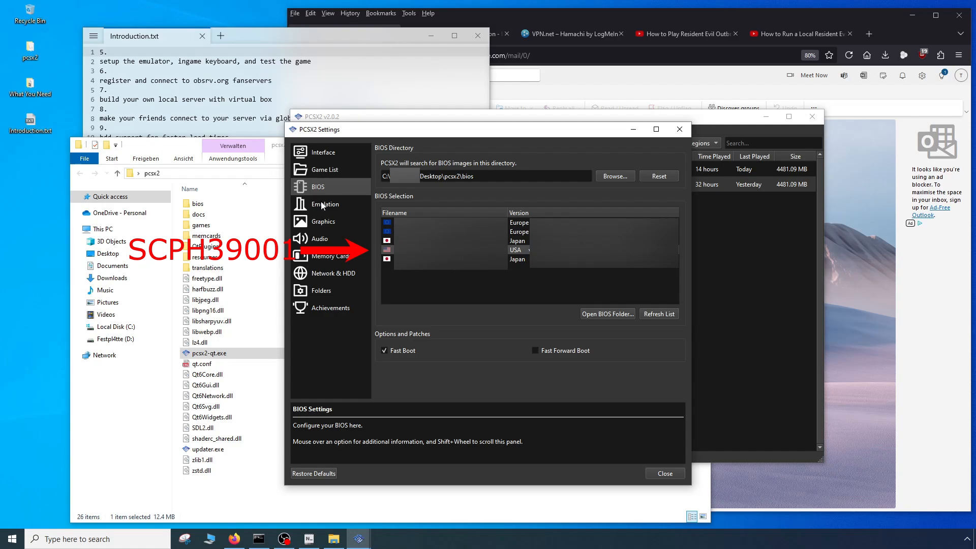
left_click(322, 205)
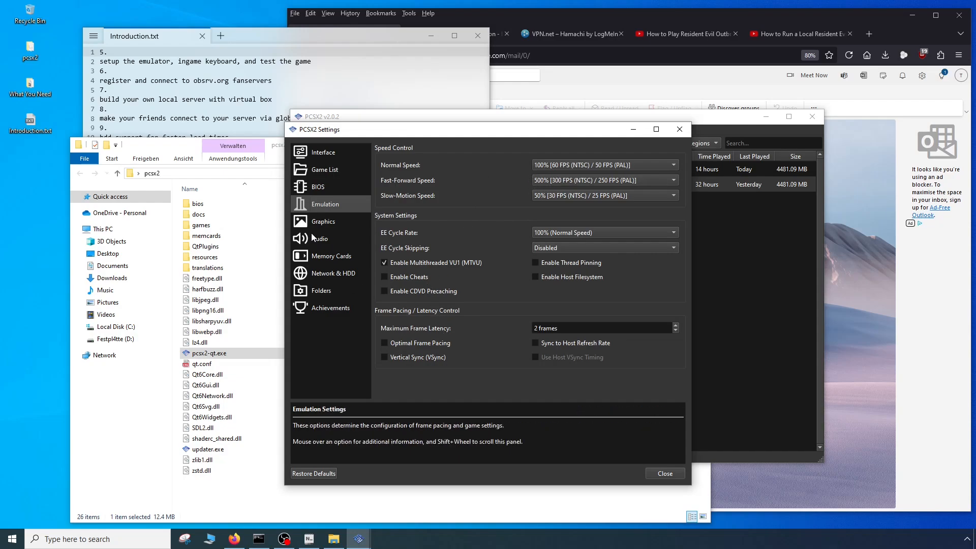
left_click(319, 221)
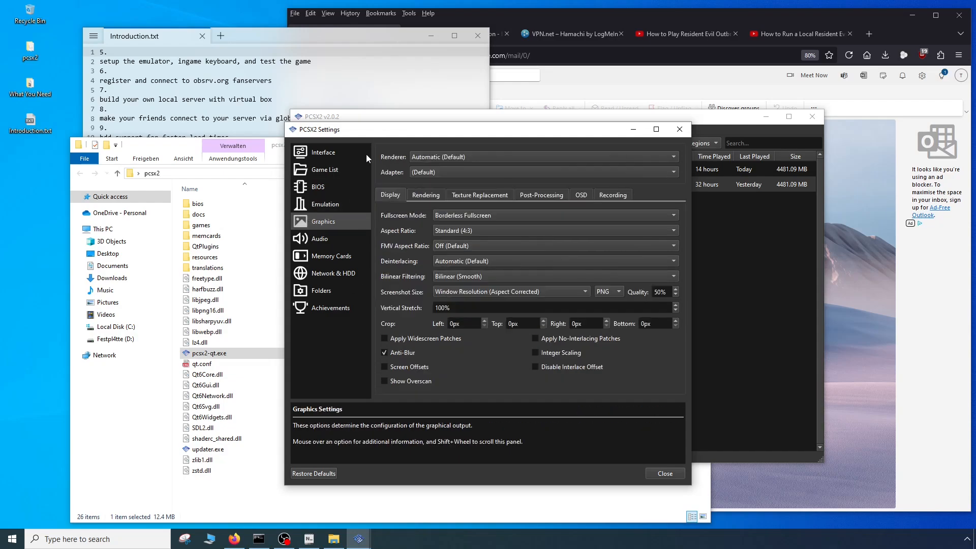
left_click(319, 241)
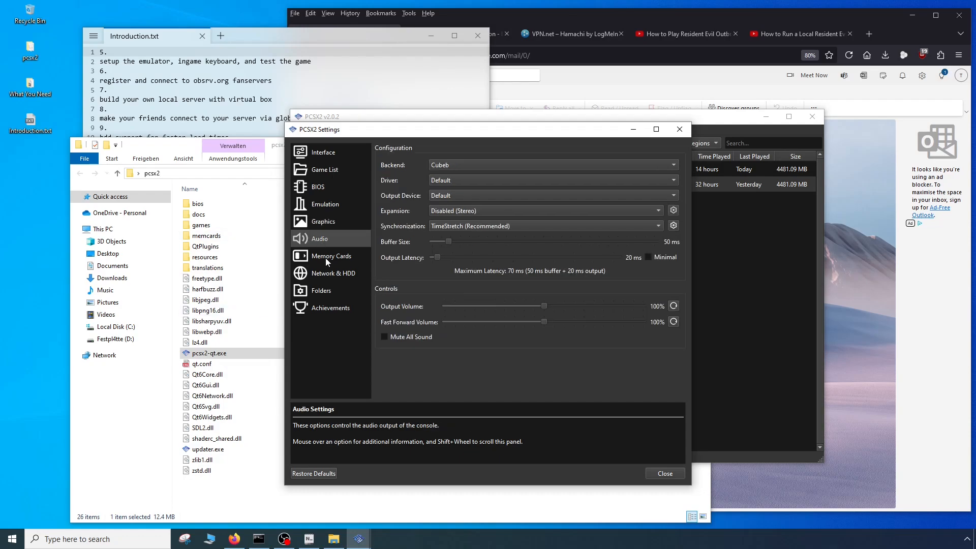
left_click(325, 258)
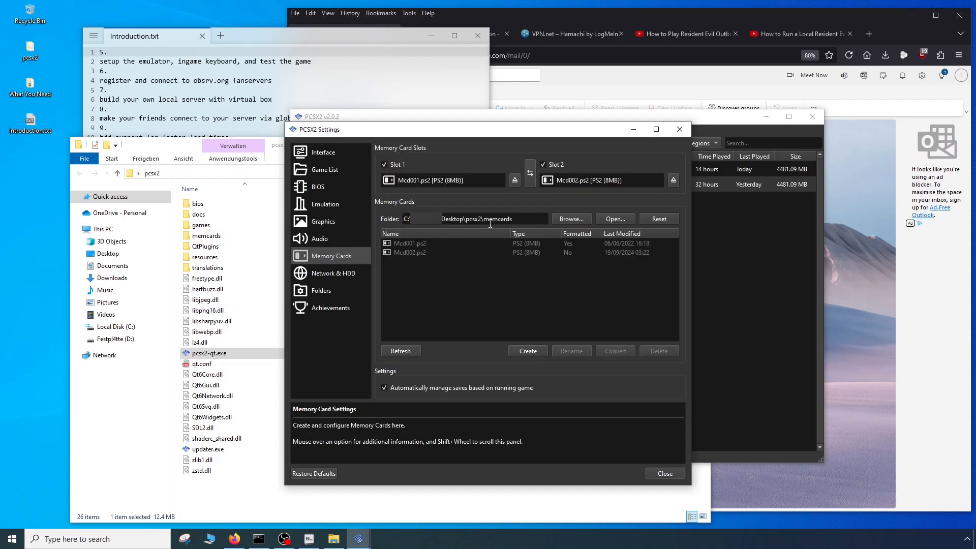
left_click(334, 274)
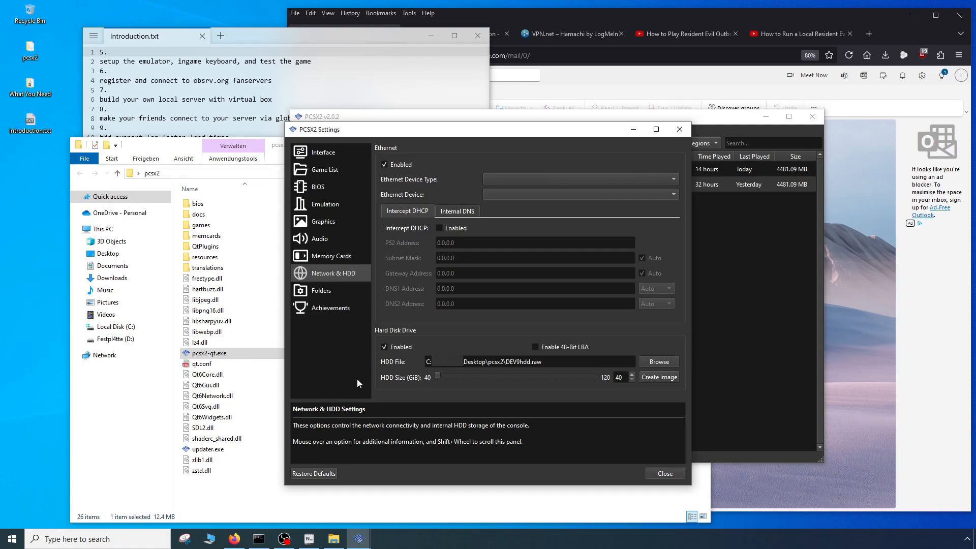
left_click(663, 473)
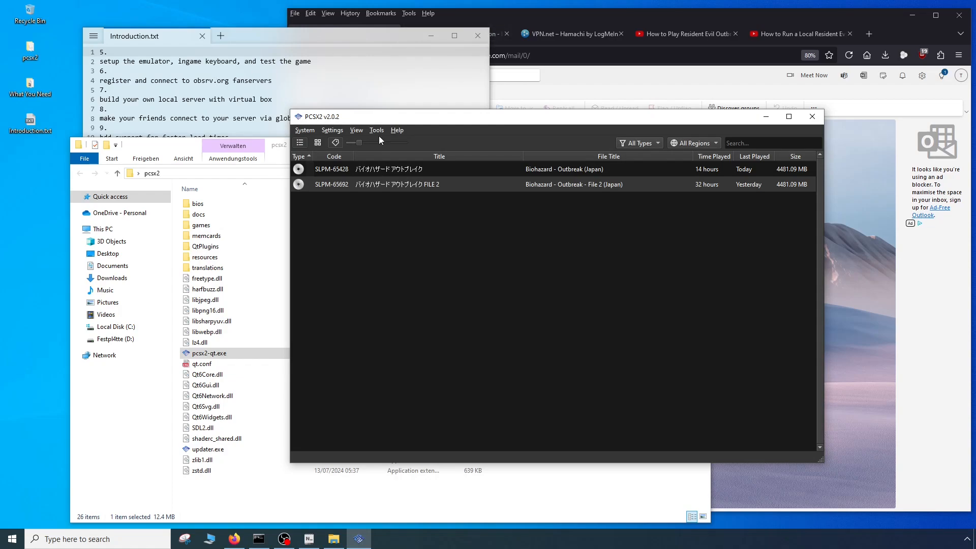
- Check the Controller Port 1 bindings in the controller settings and set the USB Port 1 device to HID Keyboard
left_click(327, 130)
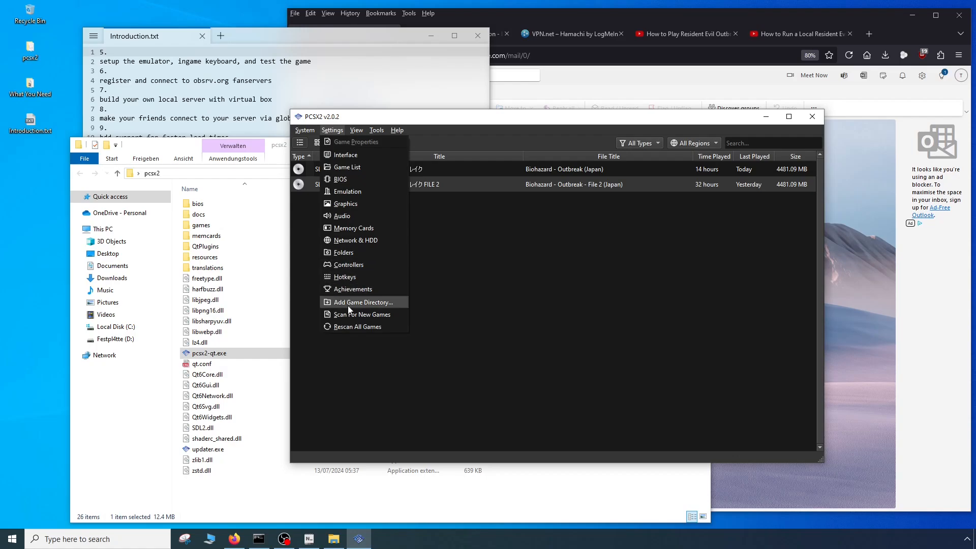
left_click(340, 264)
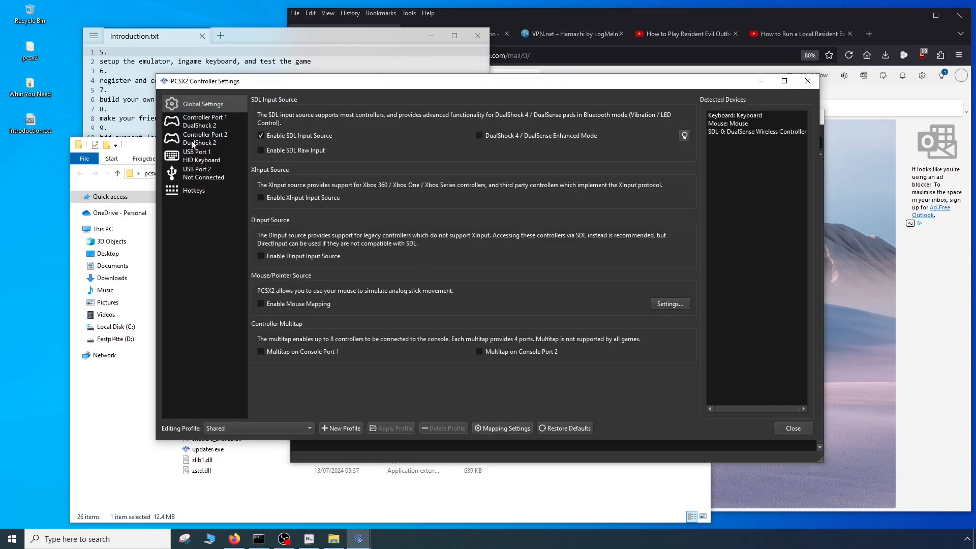
left_click(196, 125)
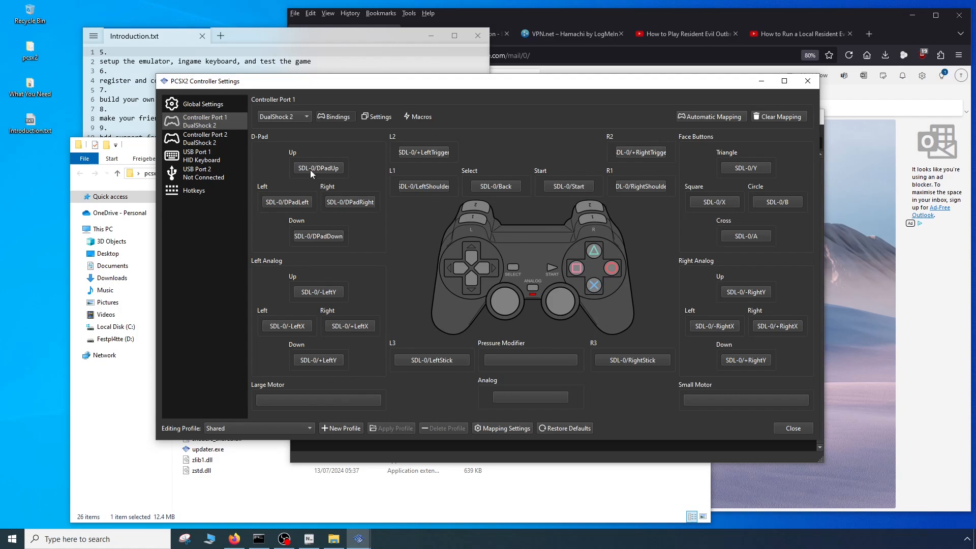
left_click(207, 156)
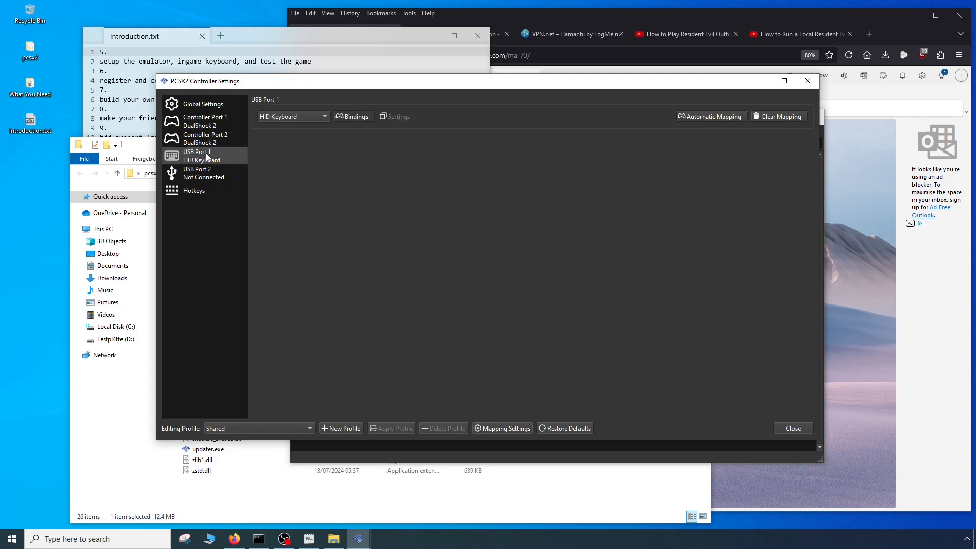
left_click(313, 117)
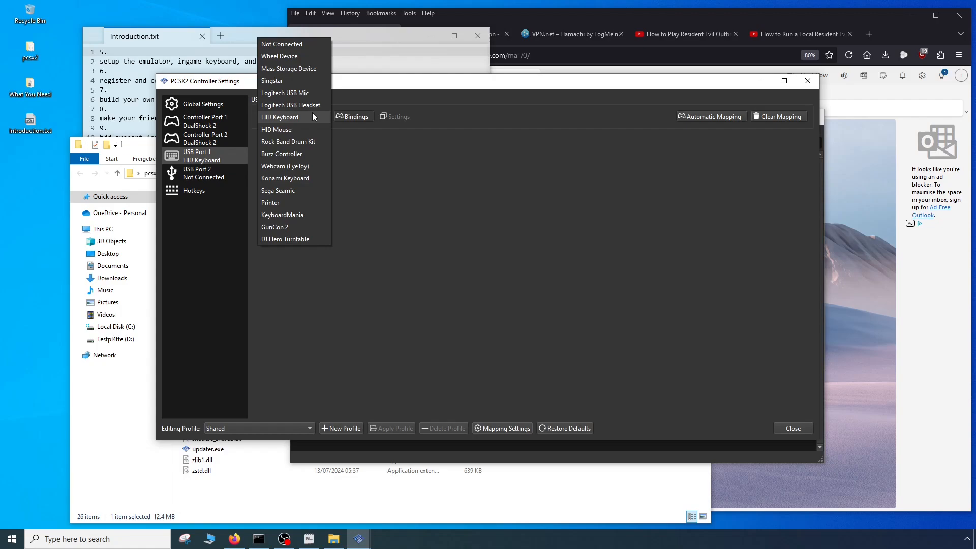
left_click(285, 117)
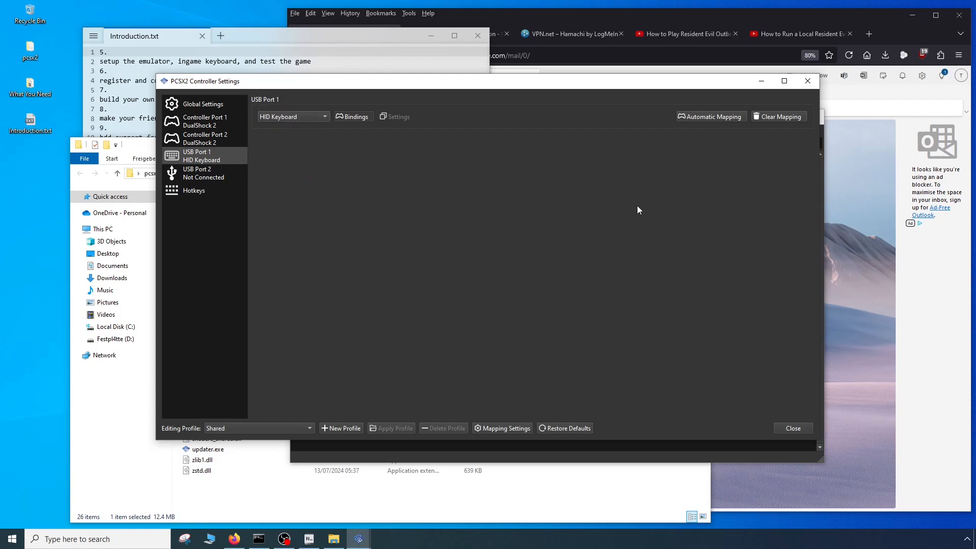
- Apply automatic mapping to the HID Keyboard on USB Port 1 and close the controller settings
left_click(701, 116)
left_click(570, 227)
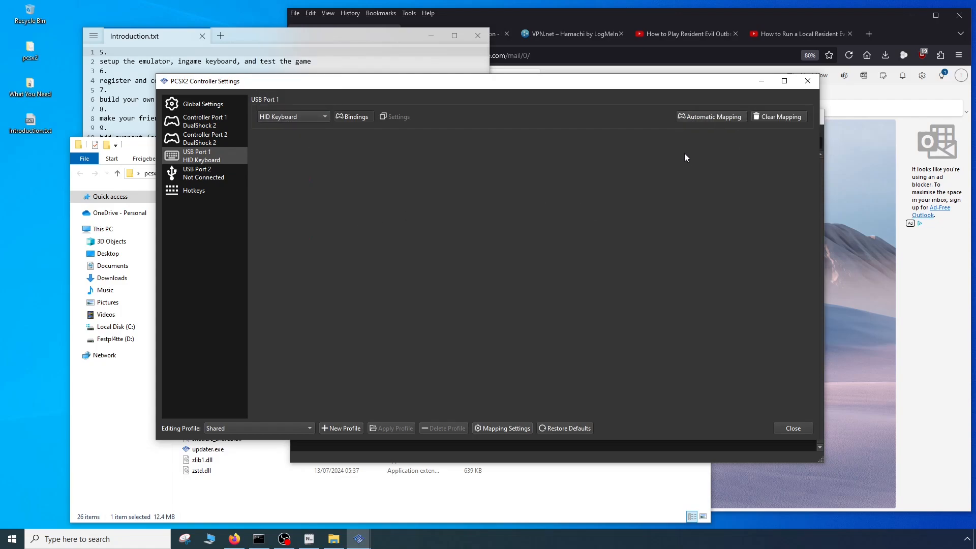
left_click(700, 115)
left_click(737, 122)
left_click(792, 428)
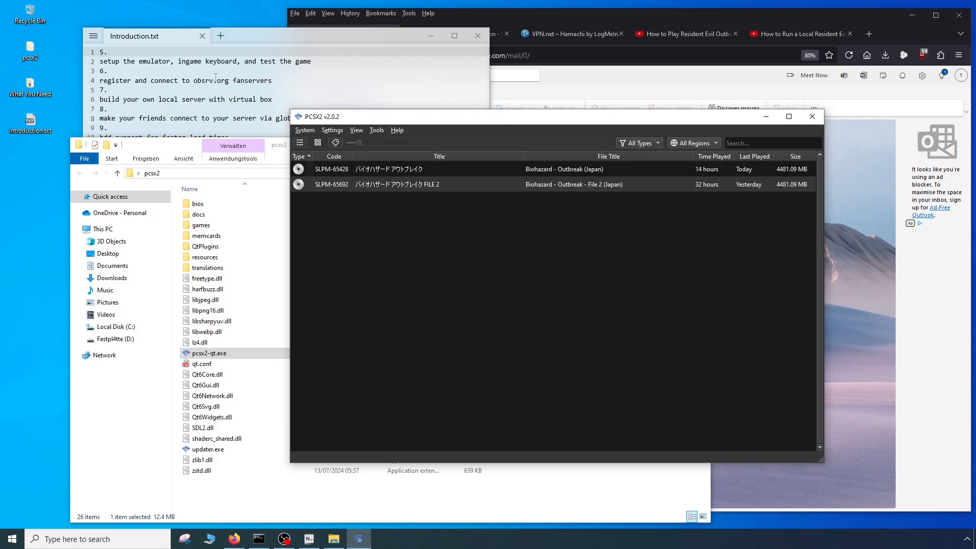
- Switch to the browser's obsrv.org forum, open its wiki's IP Switch page and highlight the new server IP address
left_click(545, 10)
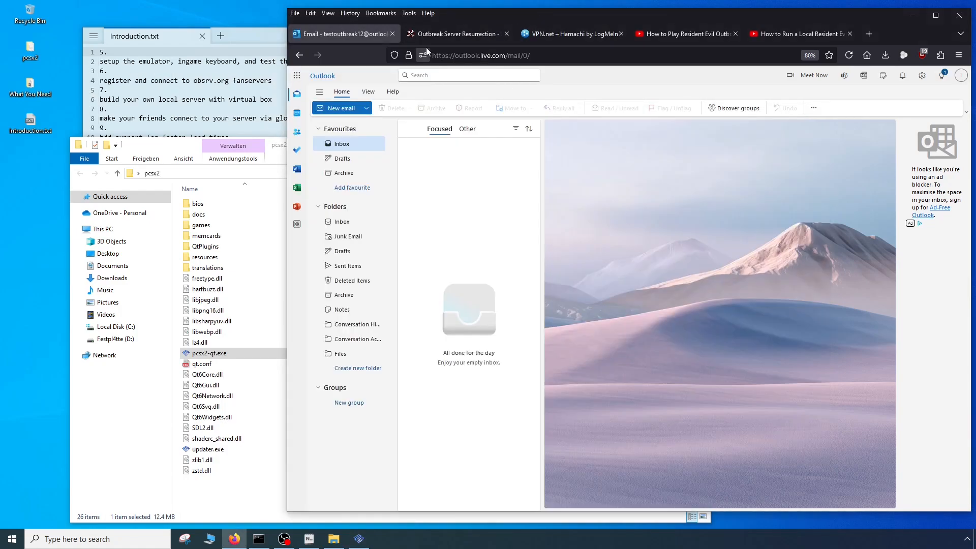
left_click(137, 86)
left_click(498, 16)
left_click(455, 34)
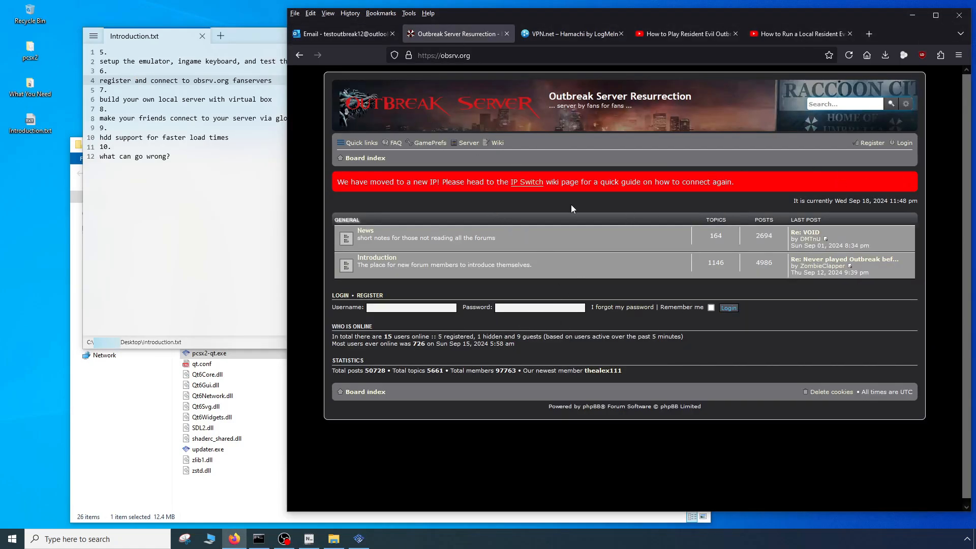
middle_click(493, 144)
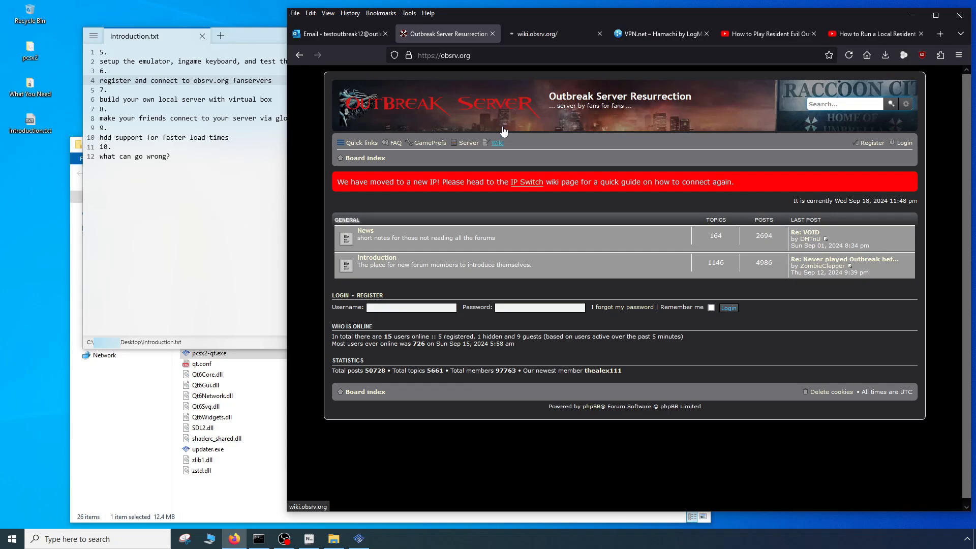
left_click(525, 35)
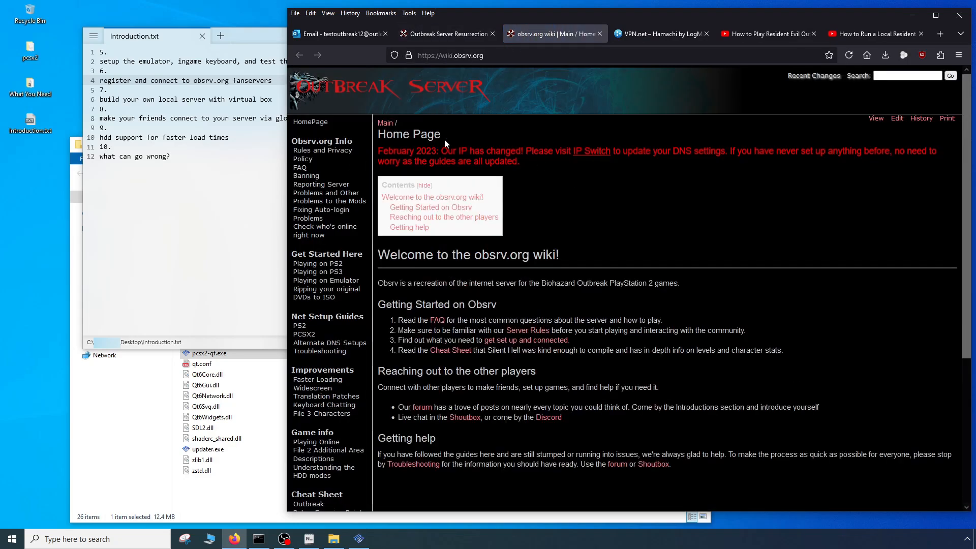
left_click(589, 158)
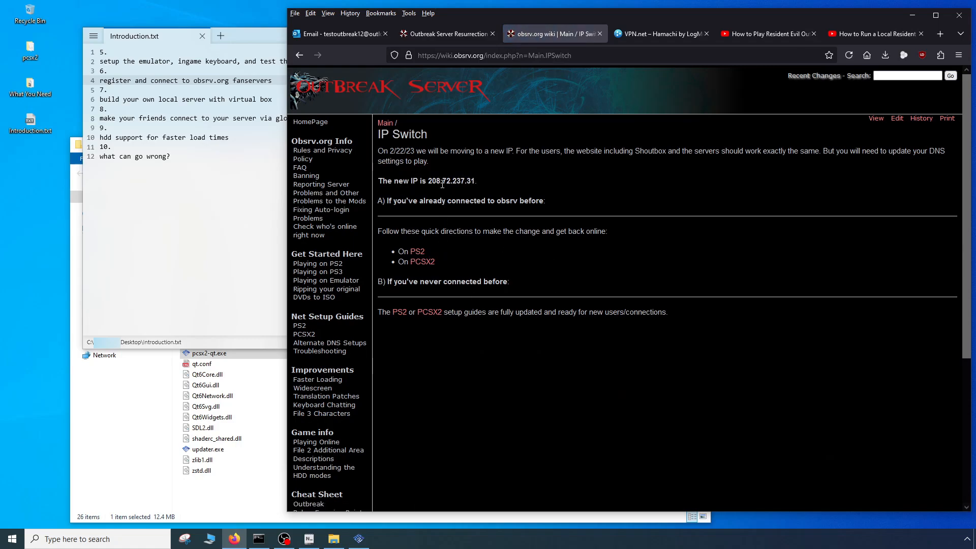
left_click_drag(476, 181, 430, 181)
- Return to PCSX2, make room beside the wiki page and open the properties of Biohazard - Outbreak (Japan)
left_click(358, 540)
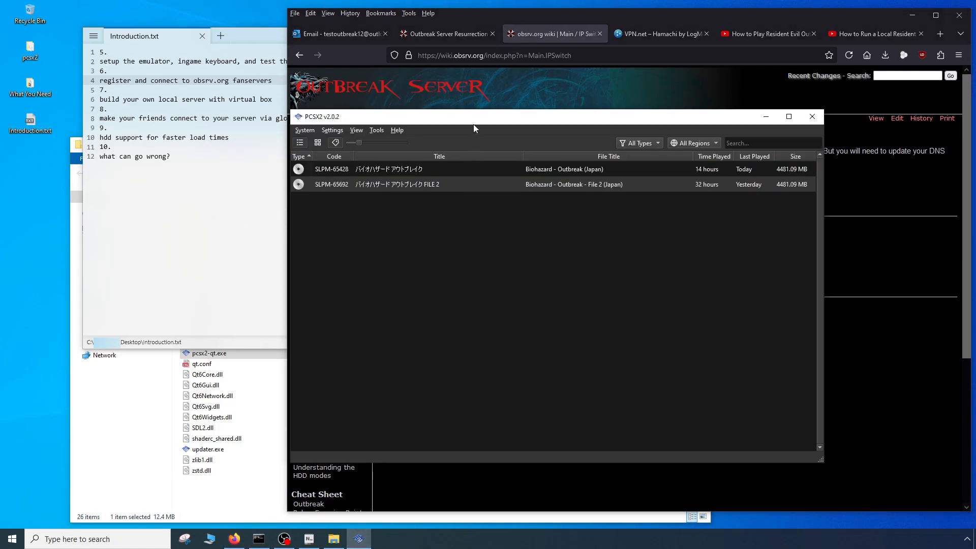
left_click_drag(473, 124, 317, 234)
right_click(242, 281)
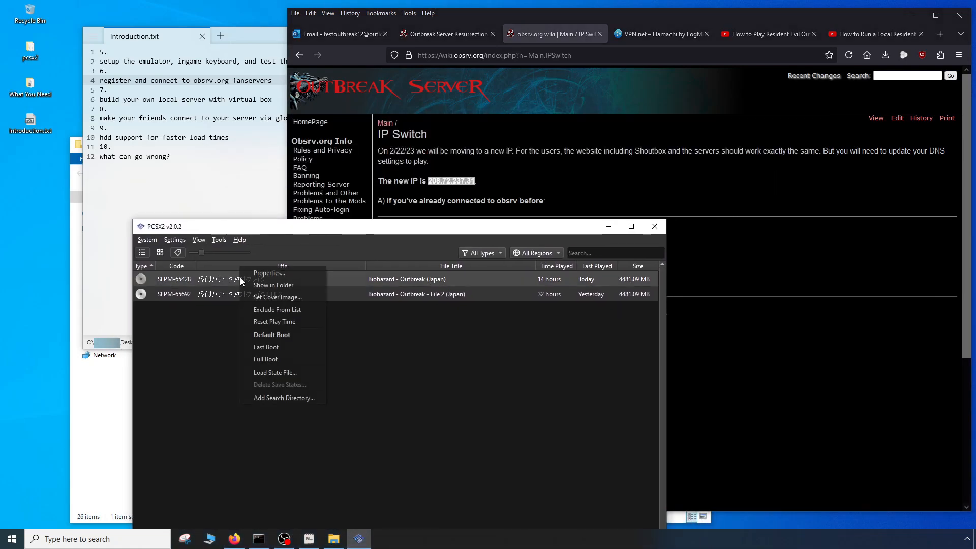
left_click(266, 272)
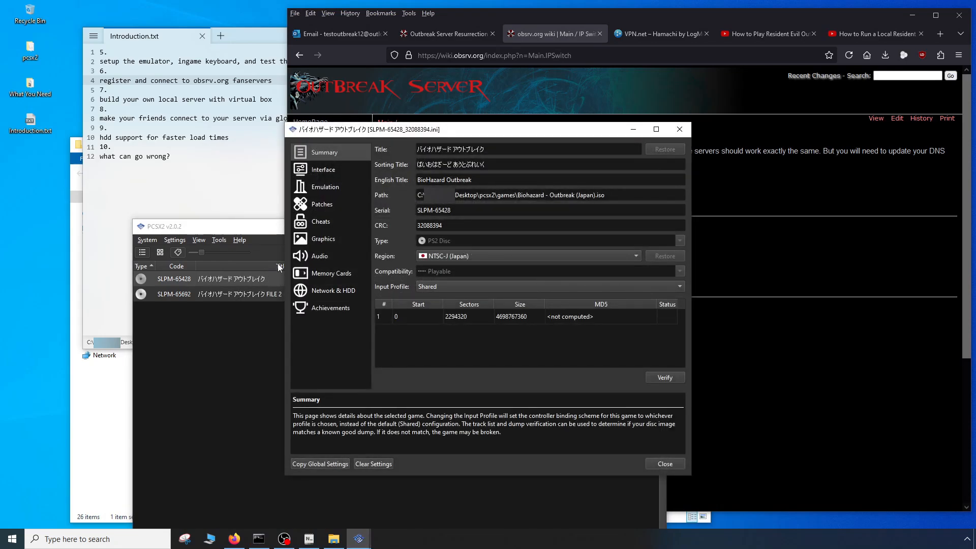
- Review the game's Interface, Emulation, Patches, Cheats, Graphics display and rendering, Audio and Memory Cards settings
left_click(326, 171)
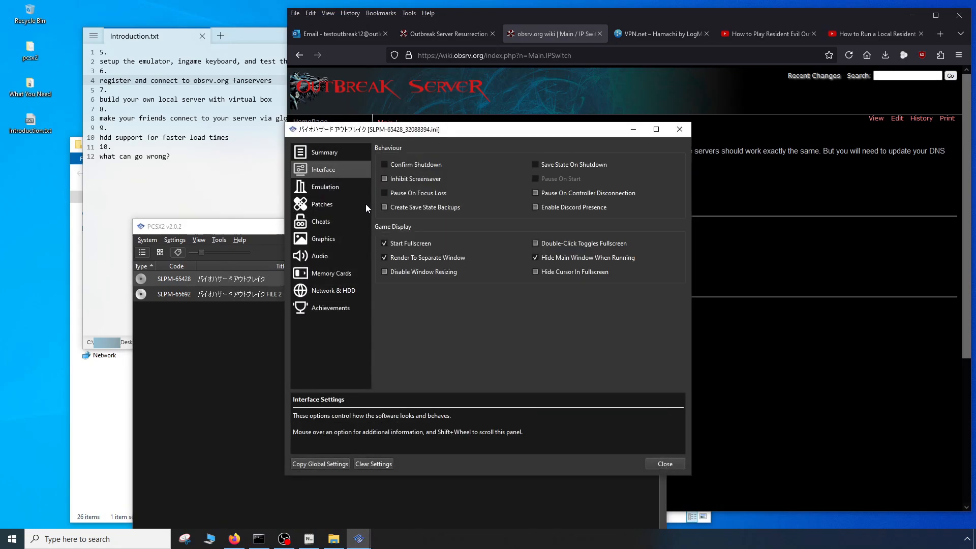
left_click(326, 187)
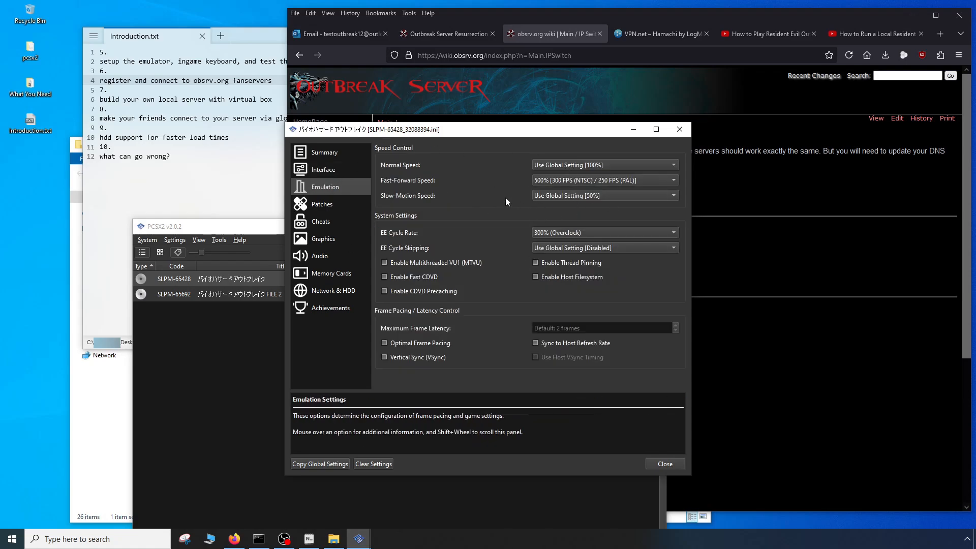
left_click(333, 206)
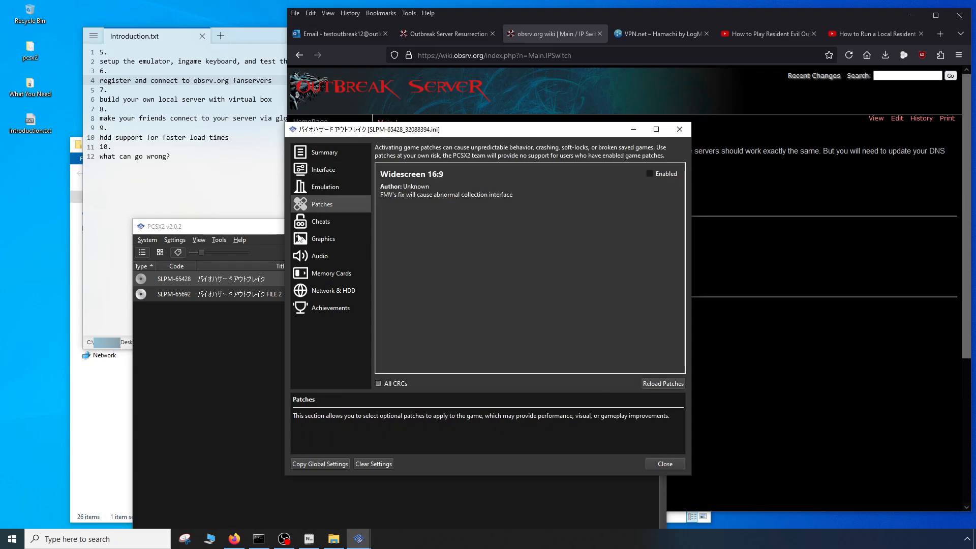
left_click(322, 222)
left_click(319, 240)
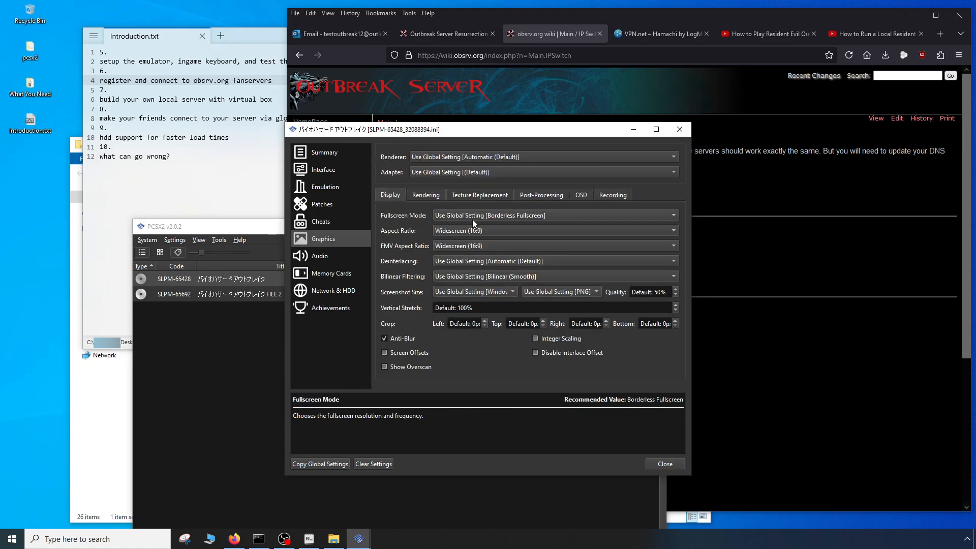
left_click(425, 196)
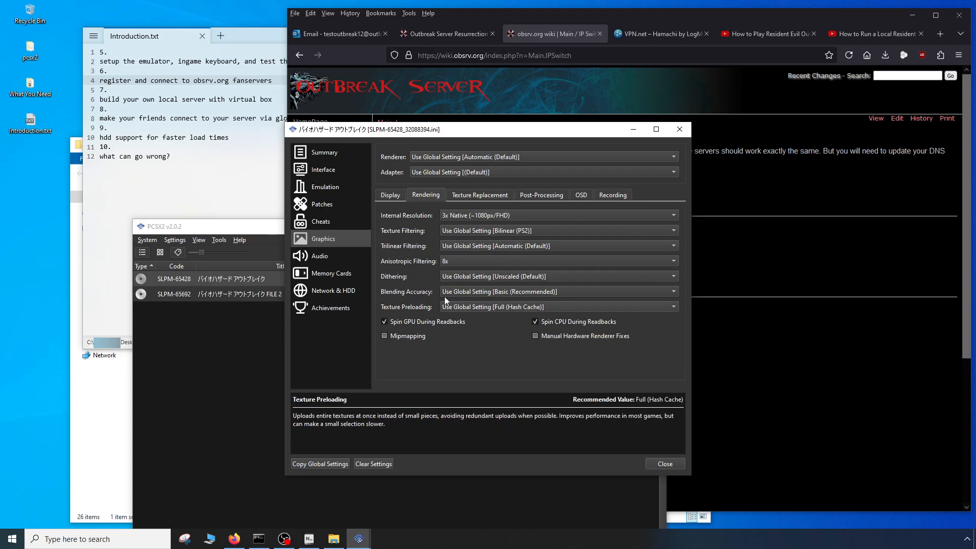
left_click(319, 257)
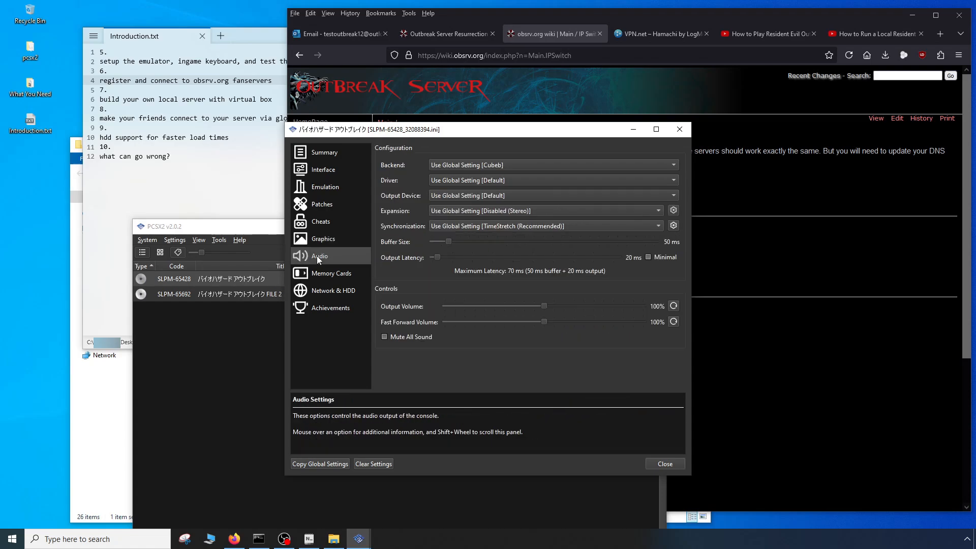
left_click(322, 275)
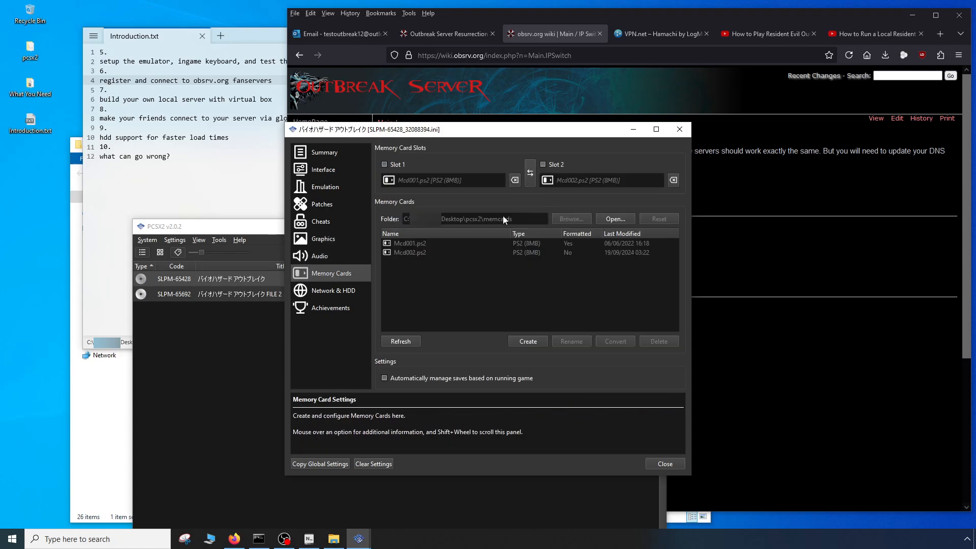
- Compare the DNS1 address in the game's Network & HDD settings with the wiki's server IP, and close the properties
left_click(326, 290)
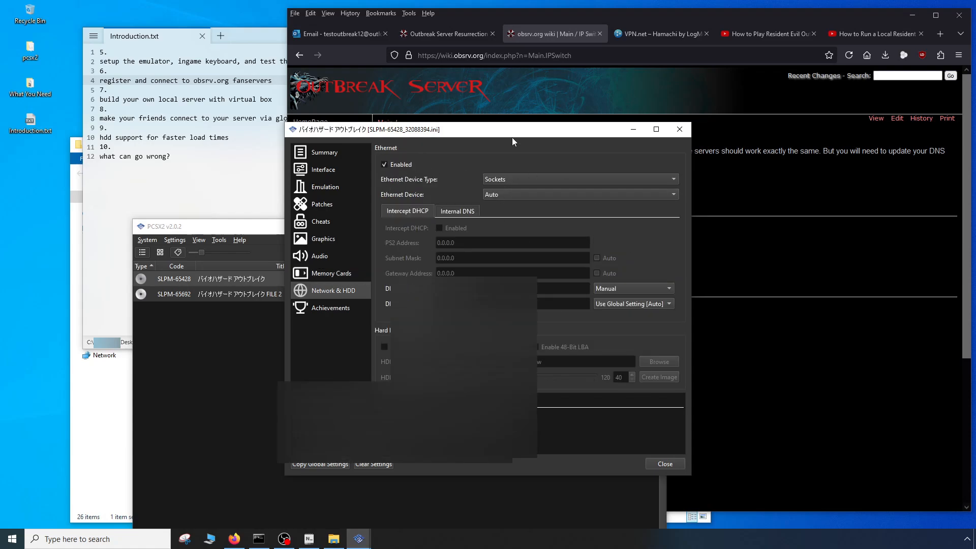
left_click_drag(512, 133, 354, 202)
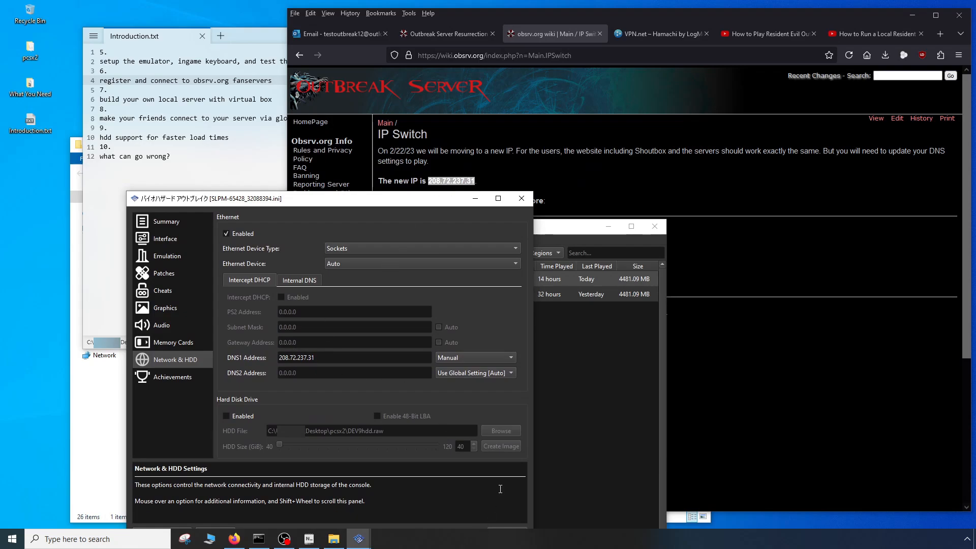
left_click_drag(447, 200, 513, 91)
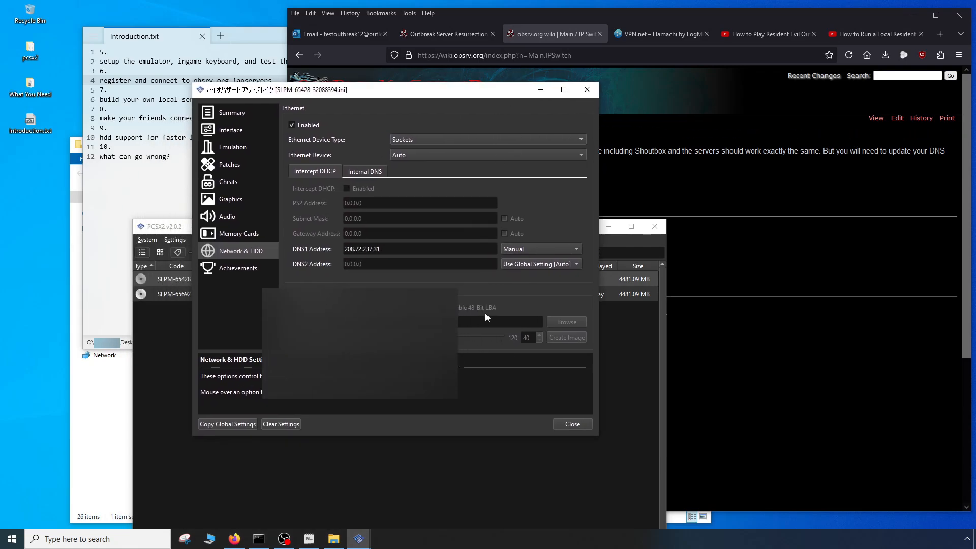
left_click(572, 424)
- Launch Biohazard - Outbreak (Japan) from the game list and bring the Introduction.txt notes to the front
left_click_drag(320, 229, 323, 122)
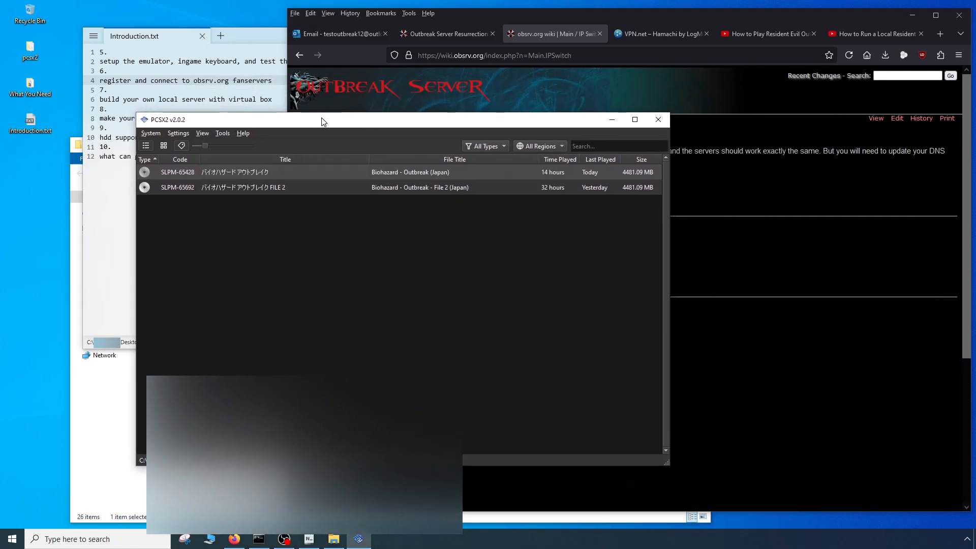
double_click(234, 172)
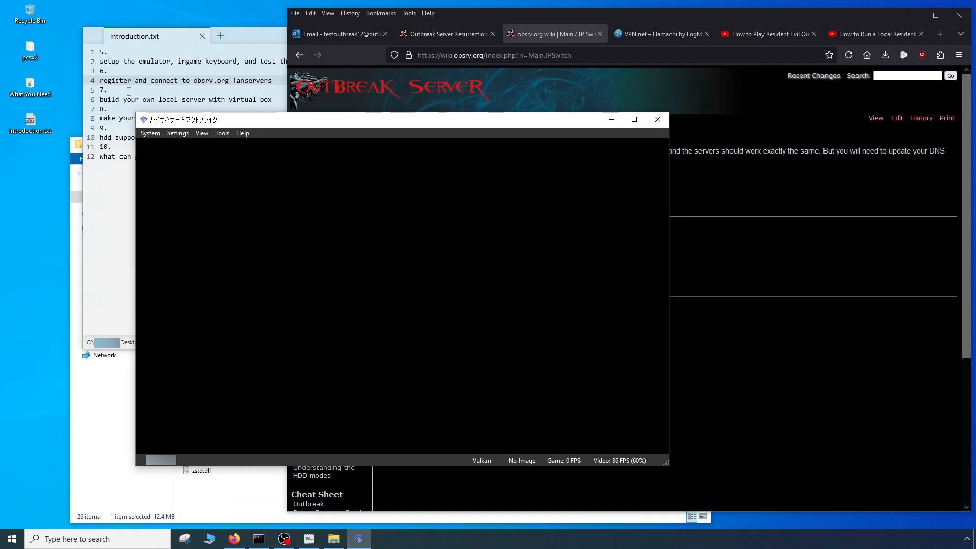
left_click(128, 92)
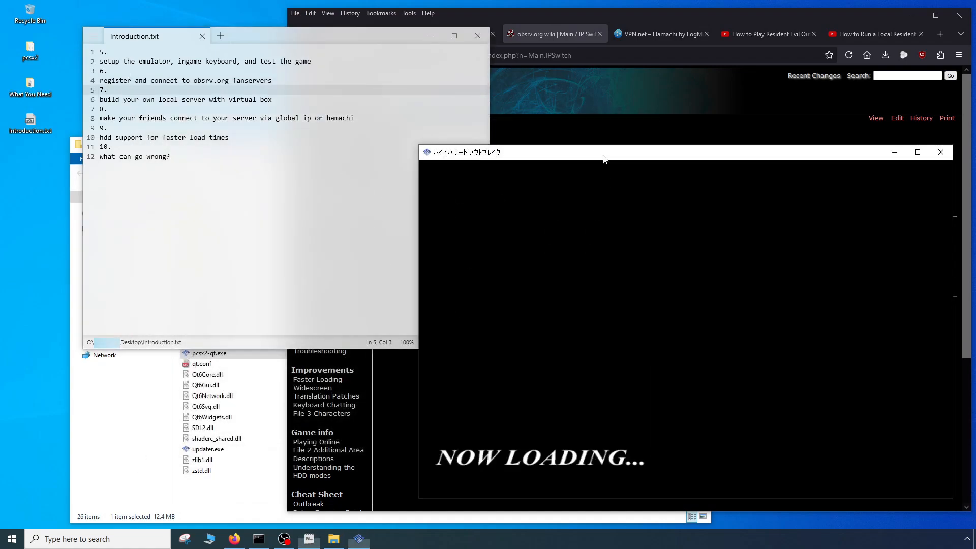
- Remove item 5 and its line about setting up the emulator, keyboard and testing from Introduction.txt
left_click(283, 217)
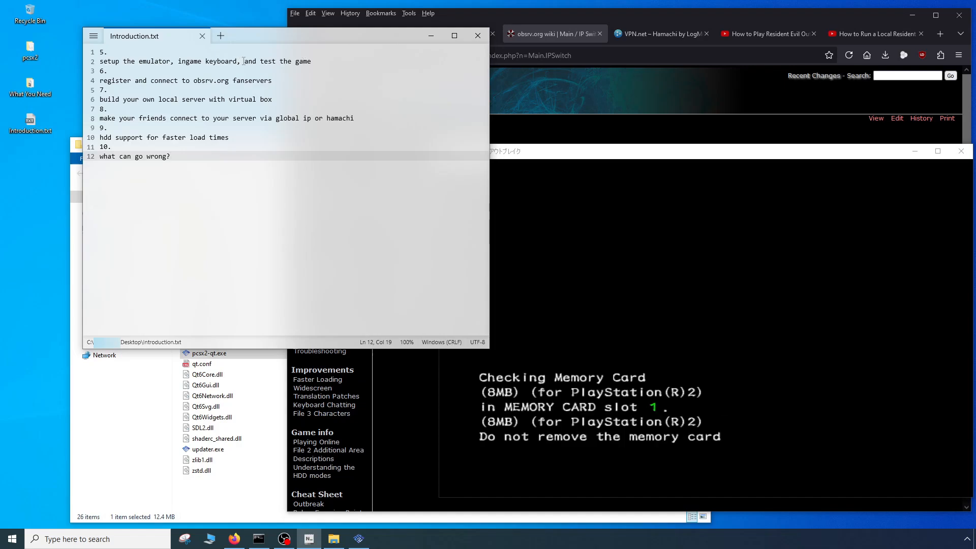
left_click_drag(245, 61, 77, 36)
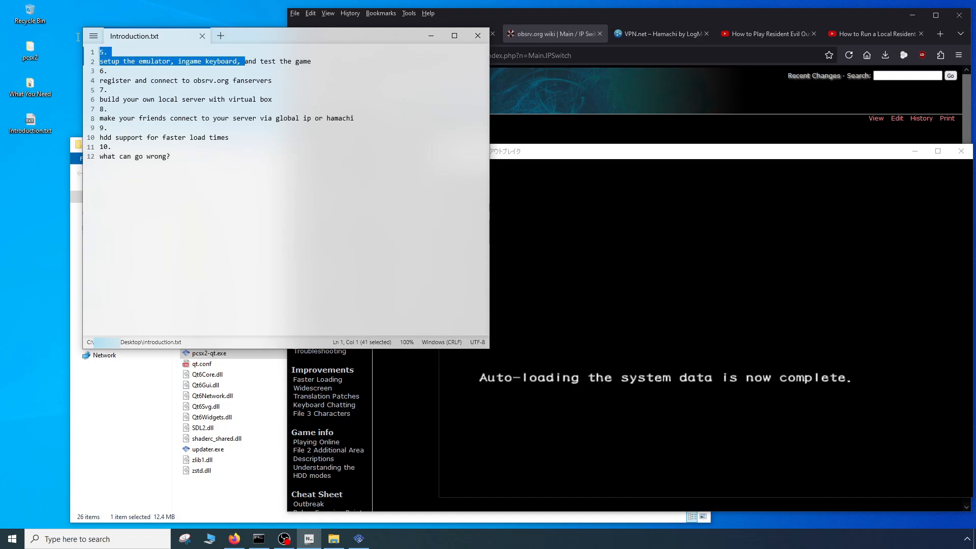
key("BackSpace")
key("End")
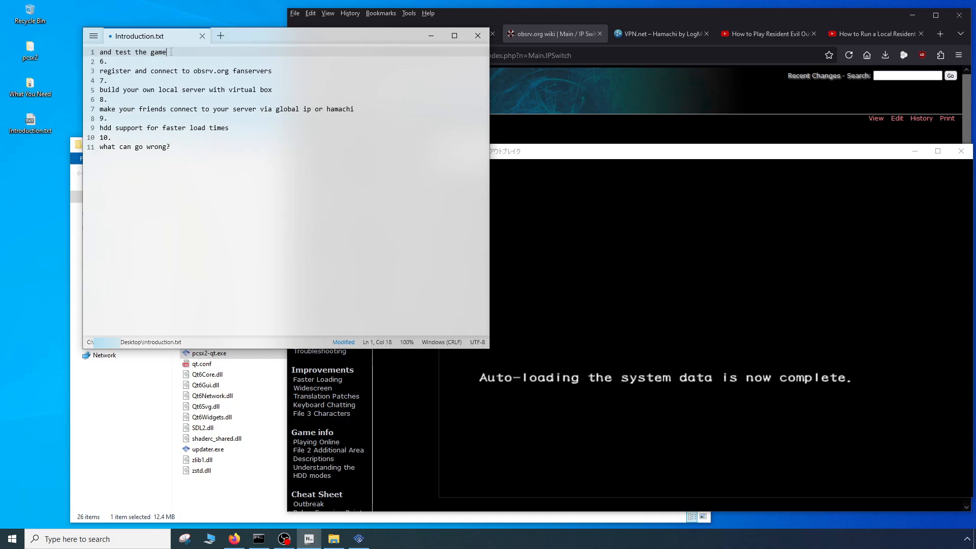
key("shift+Home")
key("BackSpace")
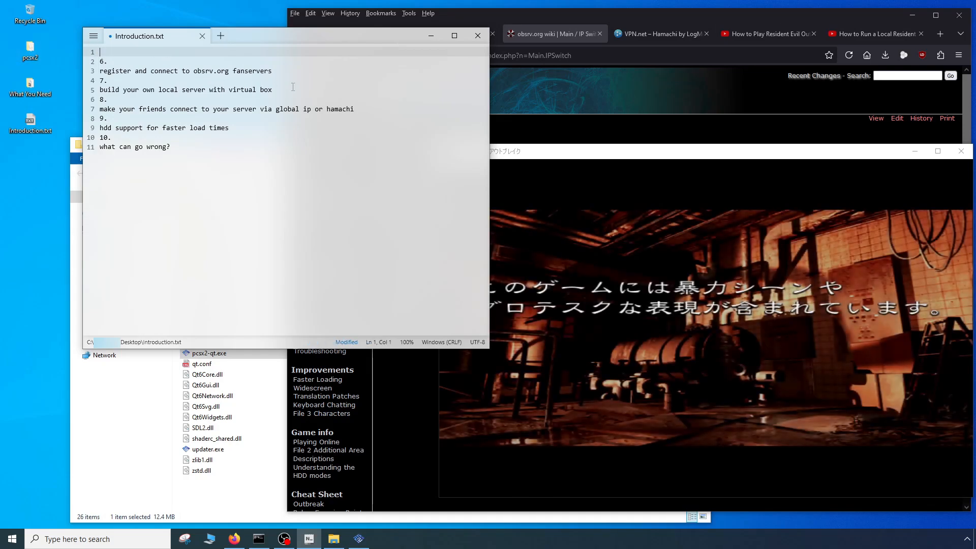
- Append "and test the game" to the obsrv.org fanservers line and delete the empty first line of the notes
left_click(288, 69)
type("and test the game")
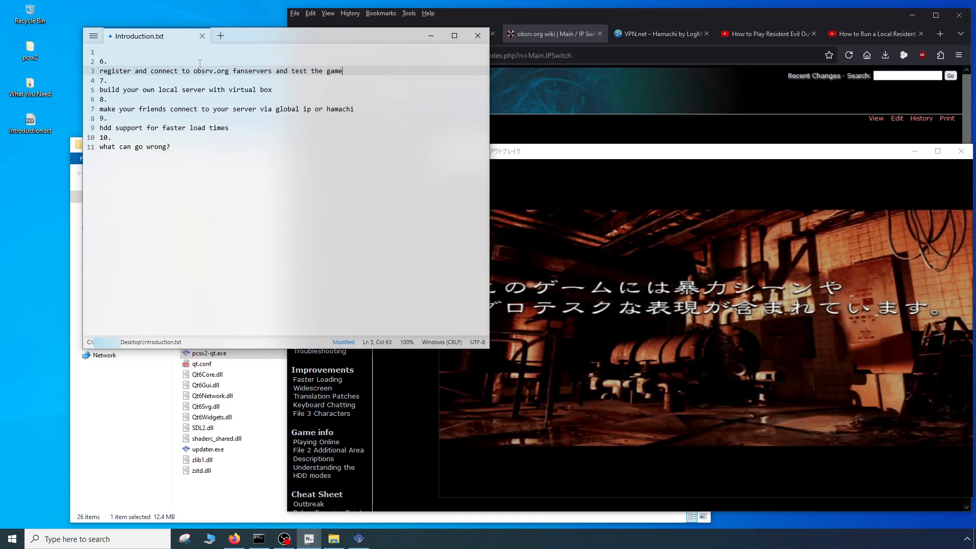
key("ctrl+Home")
key("Delete")
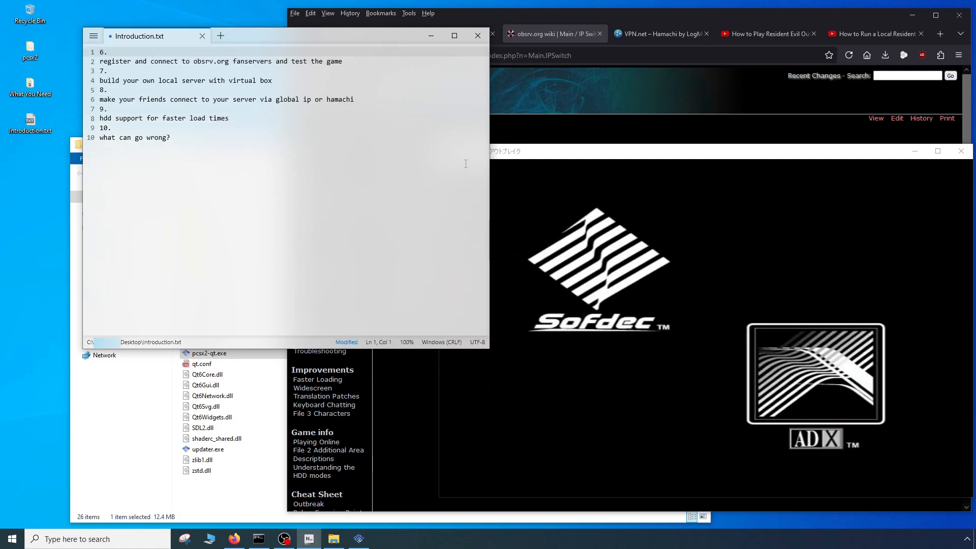
- Return to the running game, skip the intro and choose Network Play from the main menu
left_click(645, 270)
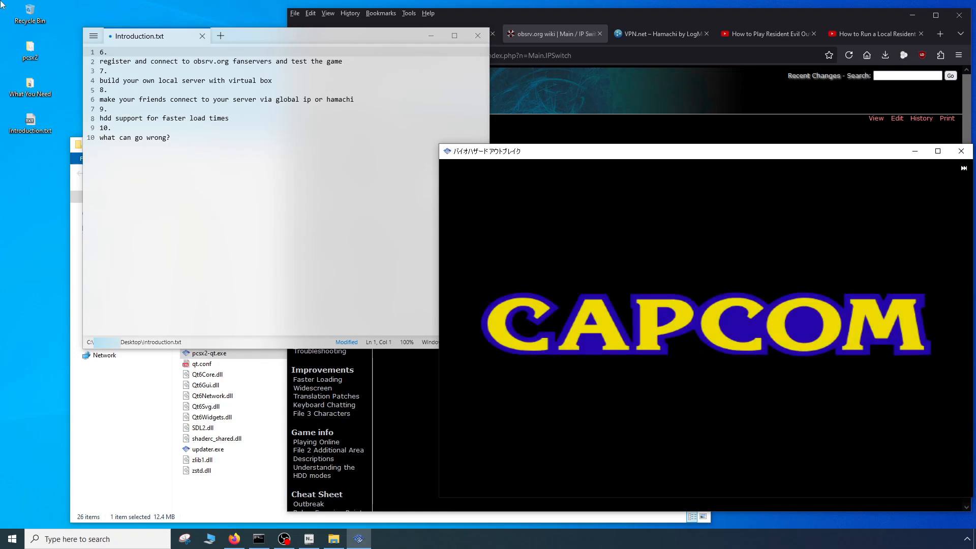
key("Return")
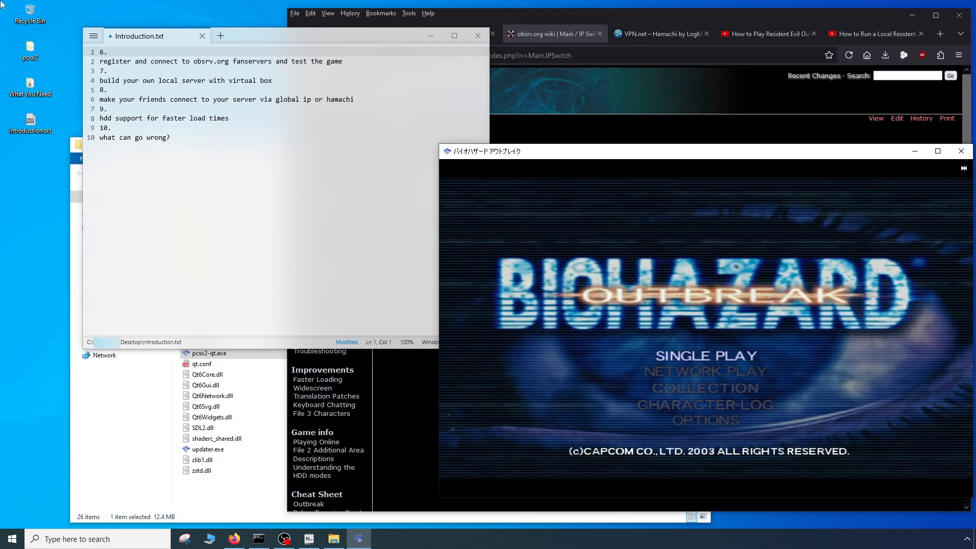
key("Down")
key("Return")
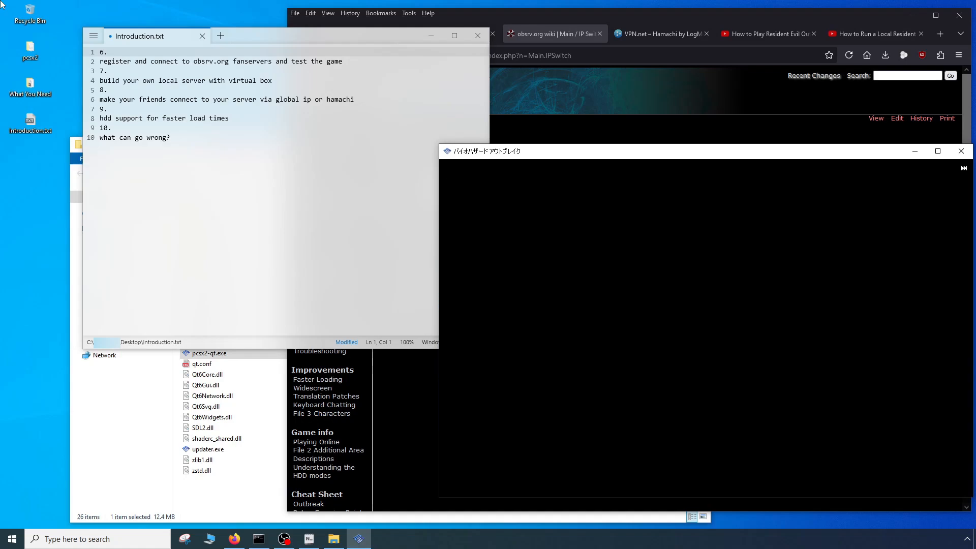
- Load the NET file from the memory card in slot 1 and proceed to the Connection menu
key("Return")
key("Up")
key("Return")
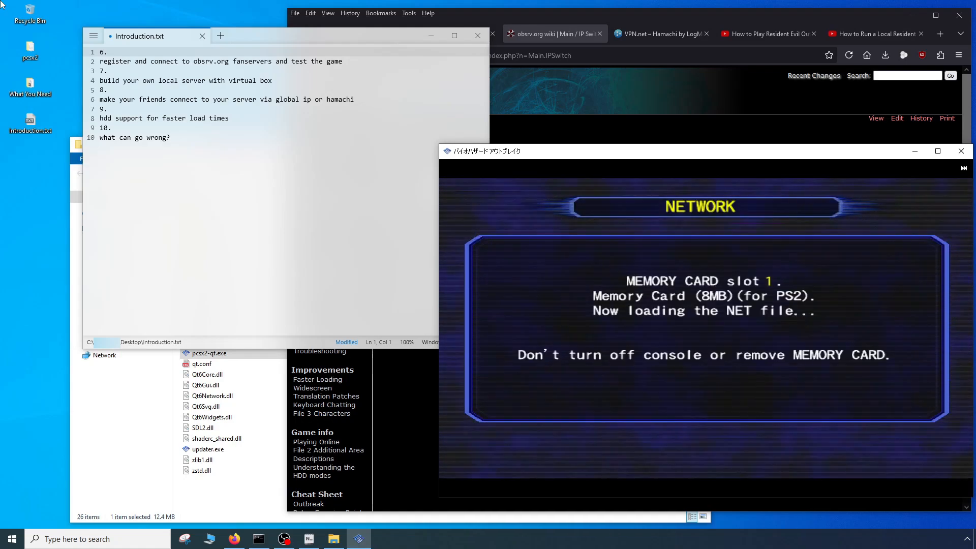
key("Return")
- Connect to the obsrv.org server and open the in-game keyboard for the ID field on the login page
key("Return")
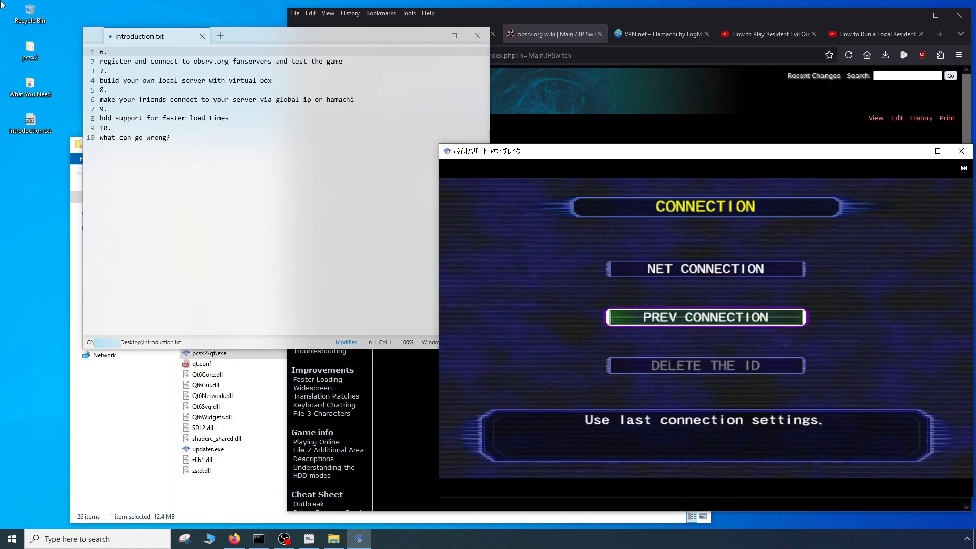
key("Return")
key("Up")
key("Return")
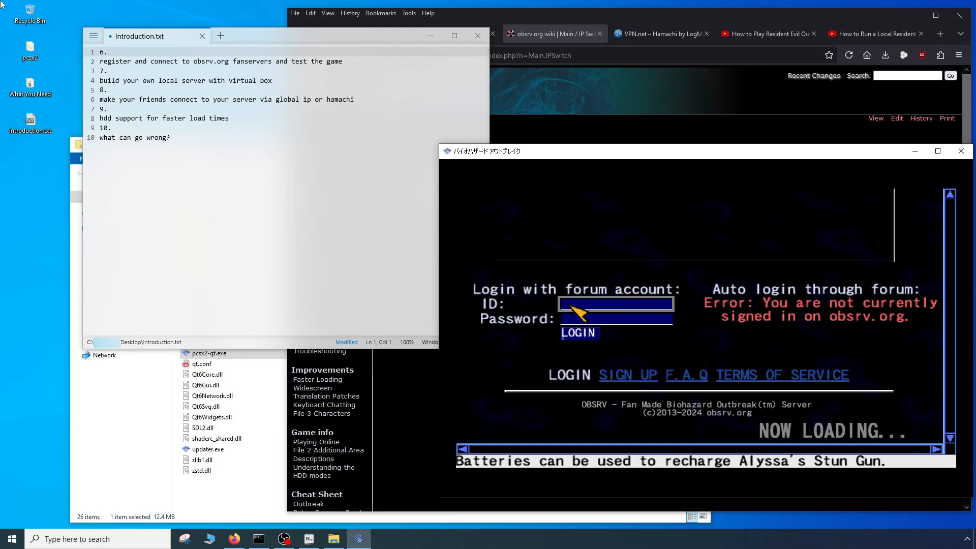
key("Return")
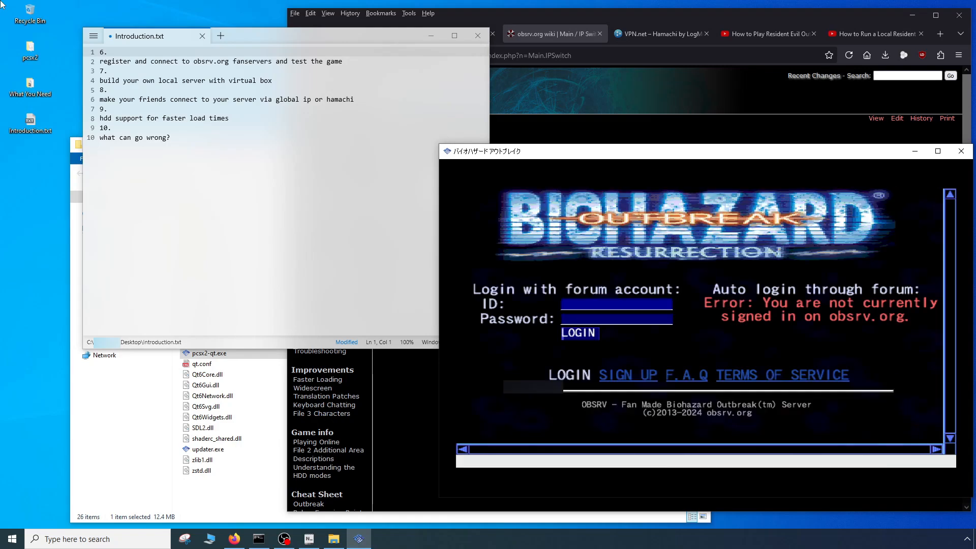
- Enter the forum account's ID and password on the obsrv.org login page and log in
key("Tab")
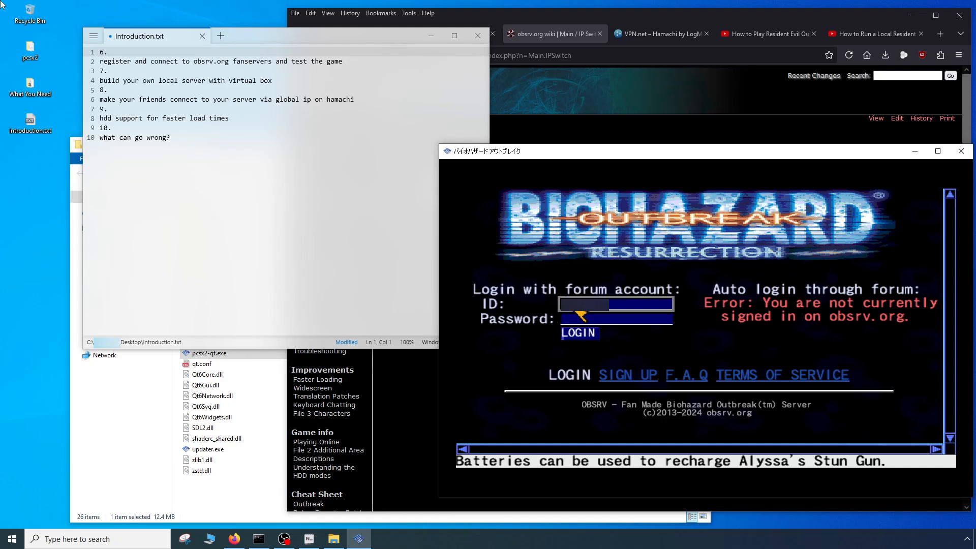
key("Down")
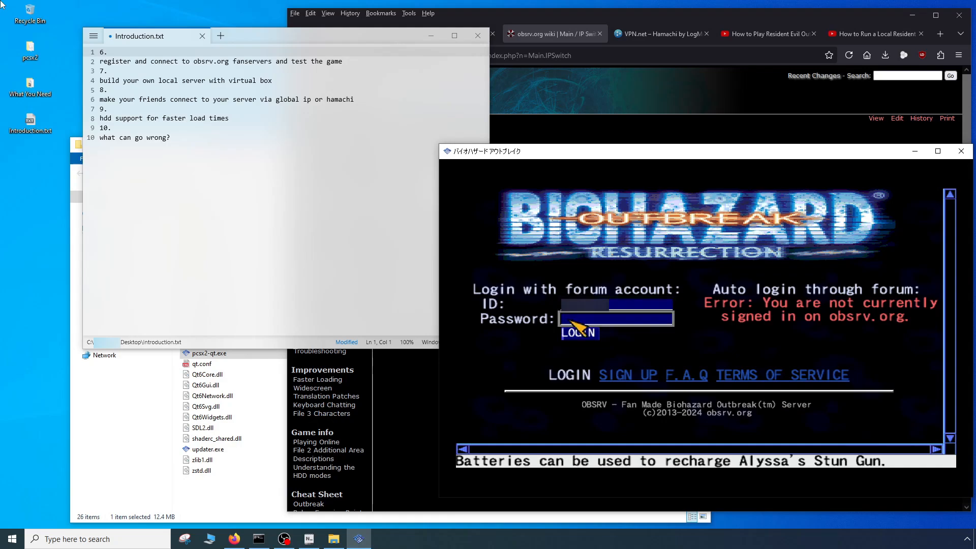
key("Return")
type("********")
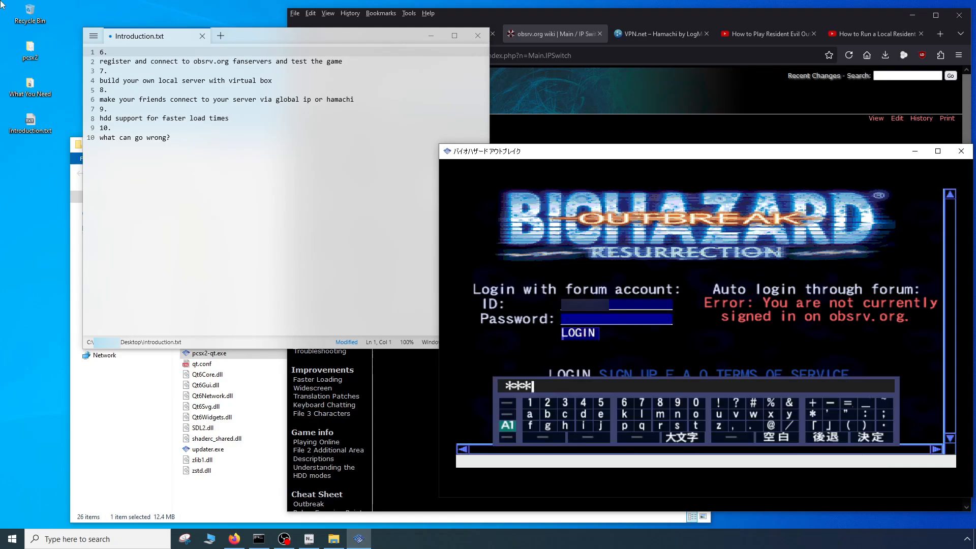
key("Return")
key("Return")
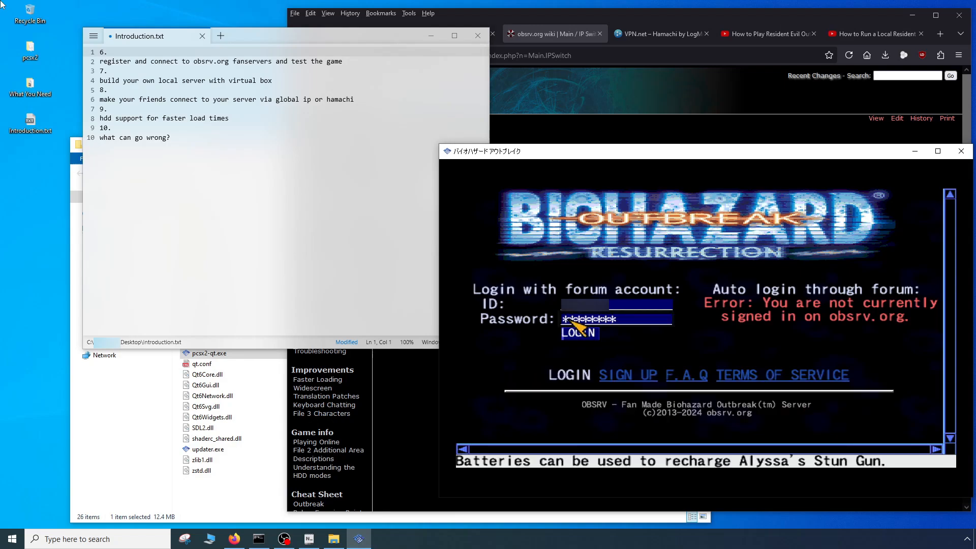
key("Return")
key("Return")
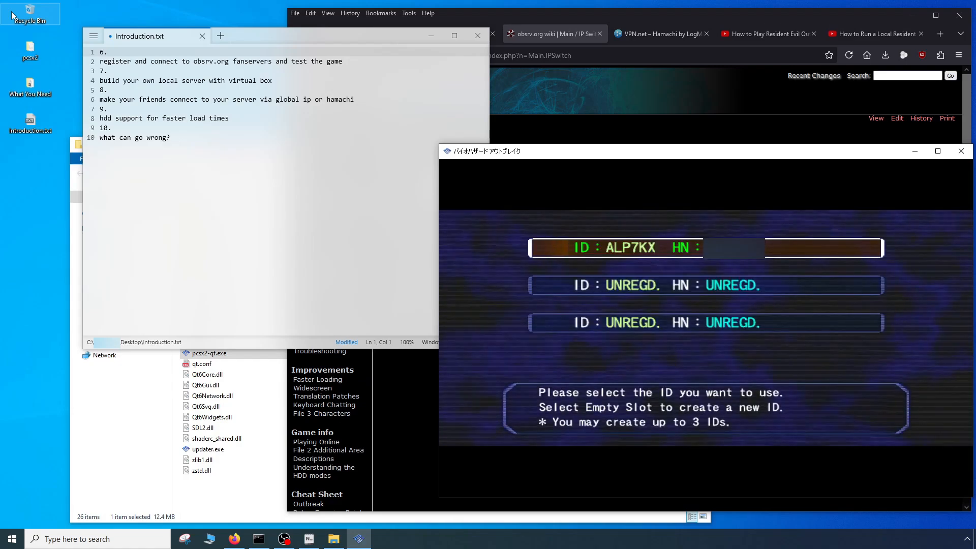
- Use the registered ID in the first slot and enter the West Town area
key("Return")
key("Return")
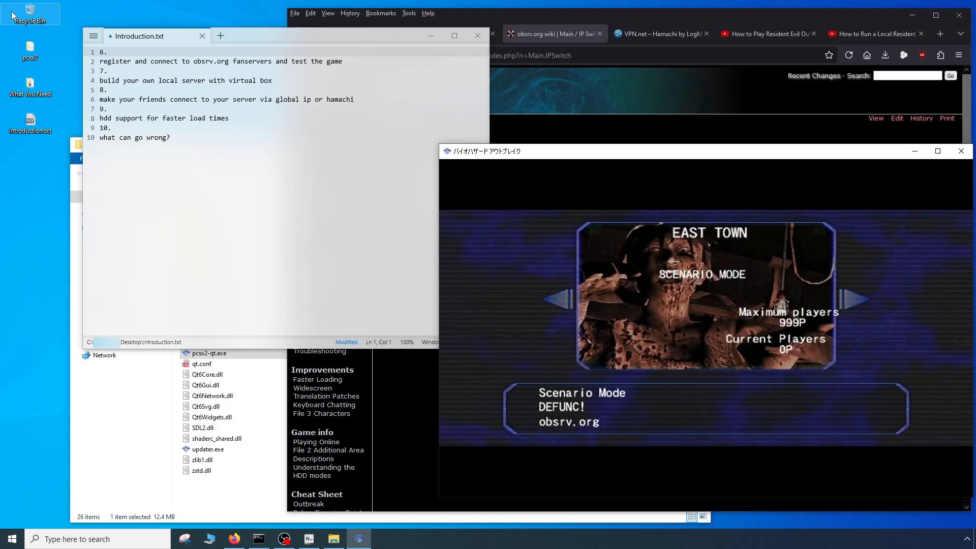
key("Right")
key("Return")
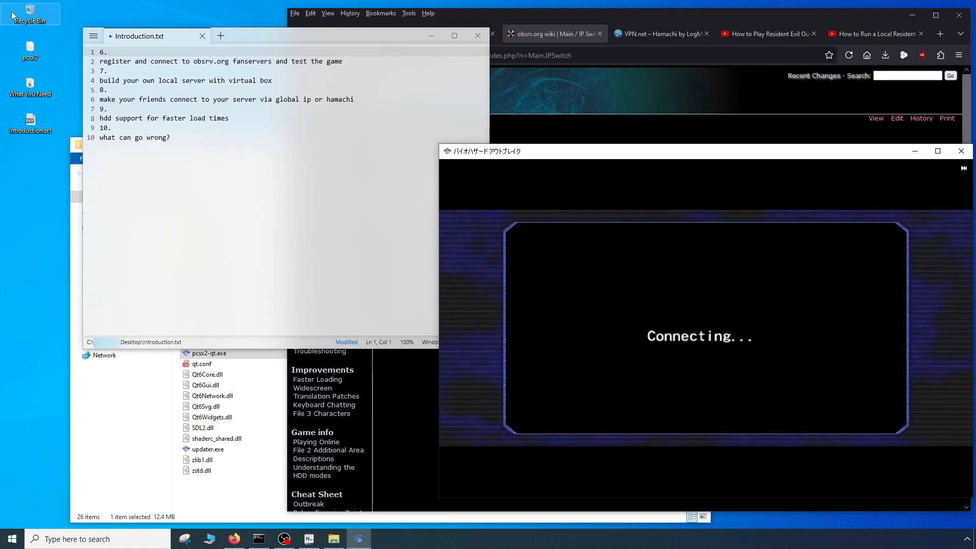
key("Return")
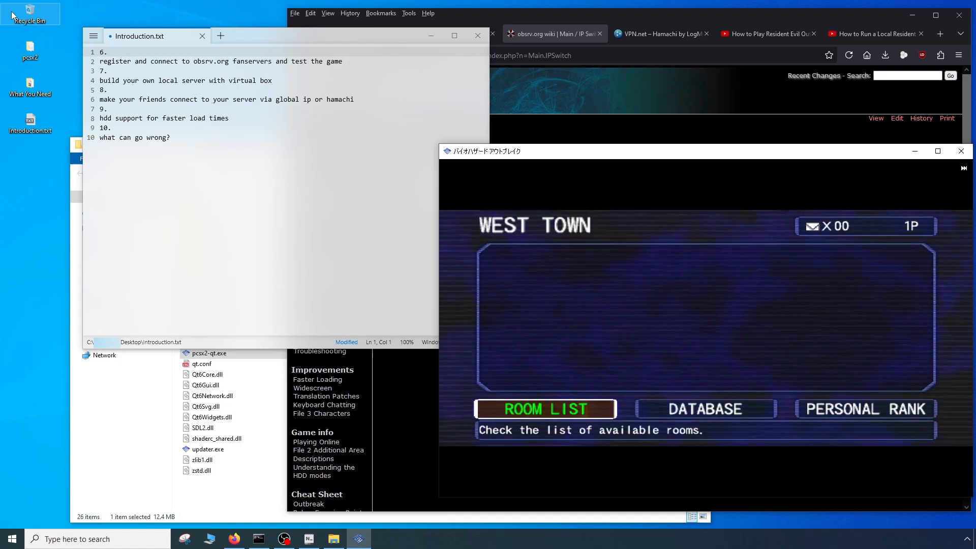
- Create a room in vacant slot 7 of the West Town room list, keeping the default rules, scenario and character, and start the game
key("Return")
key("Up")
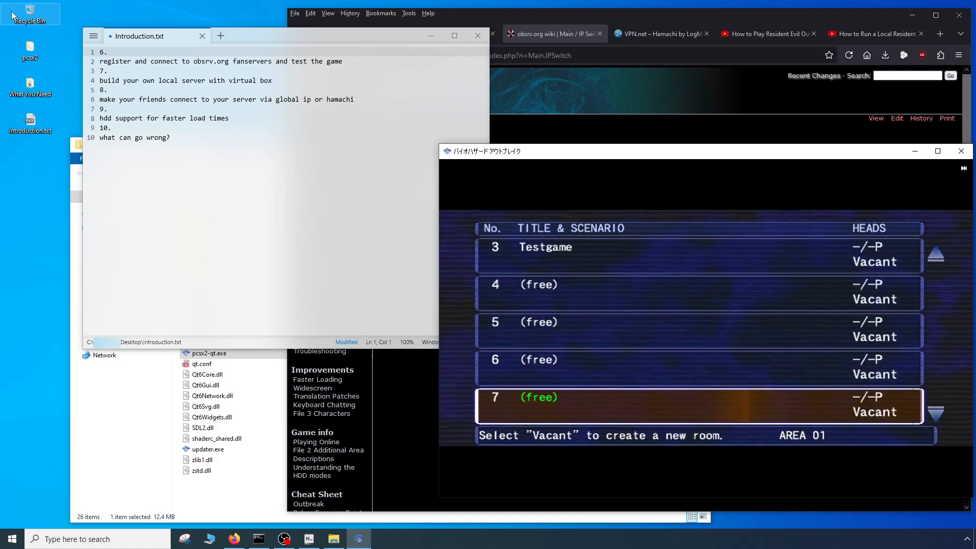
key("Return")
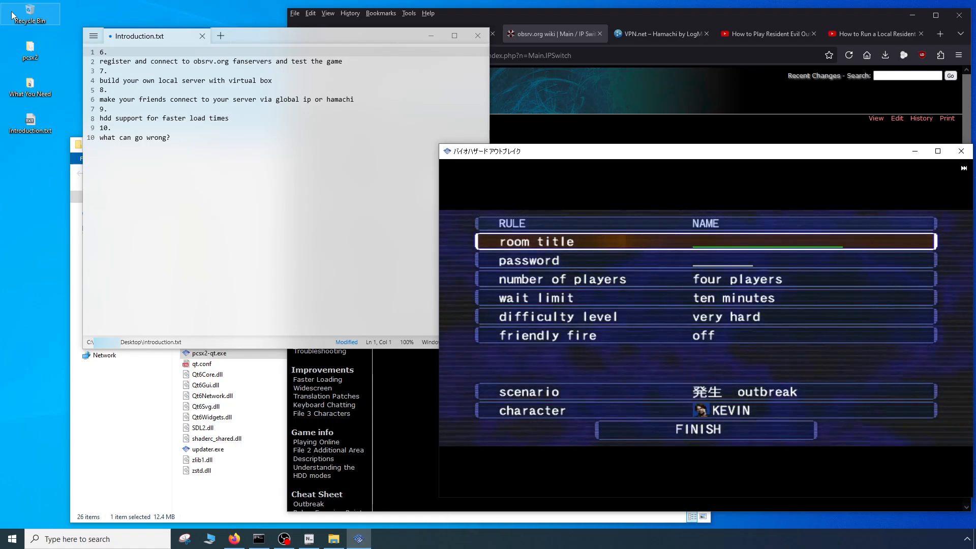
key("Down")
key("Down")
key("Down")
key("Down")
key("Down")
key("Down")
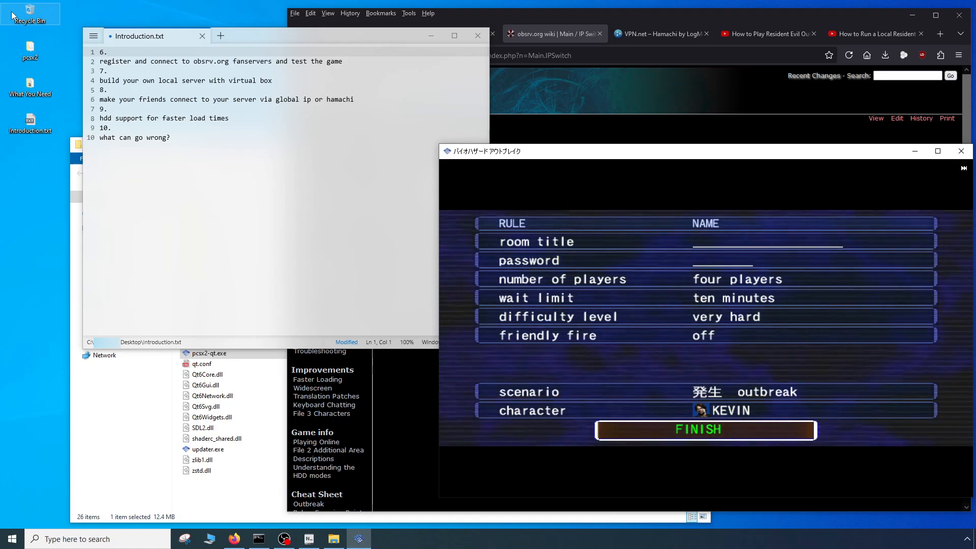
key("Return")
key("Return")
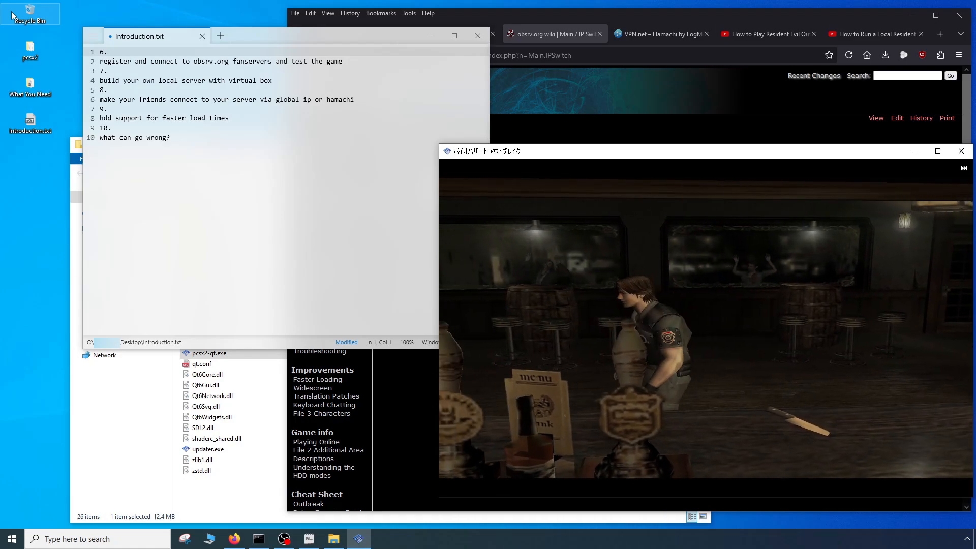
- Close the running game, delete the finished item 6 and its description from Introduction.txt, and save the file
left_click(961, 151)
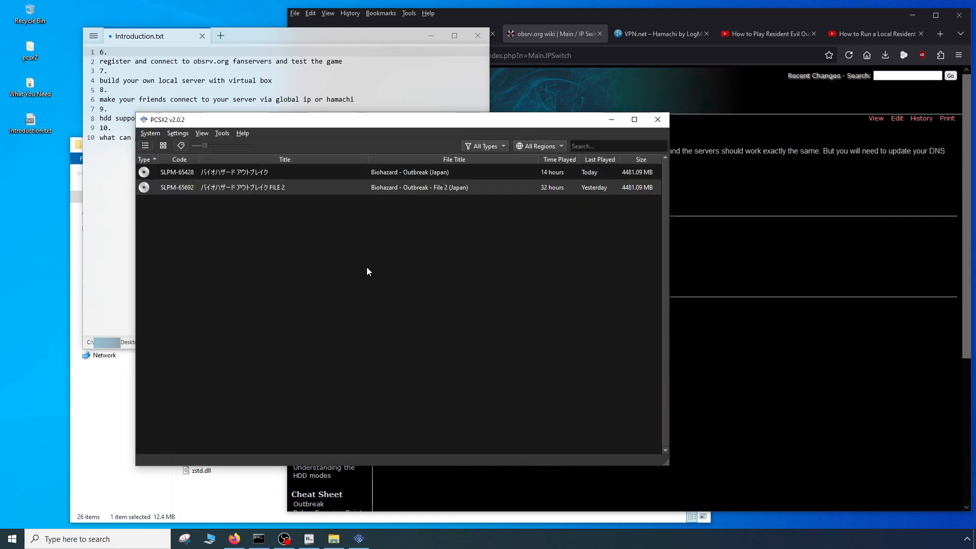
left_click(108, 190)
left_click(250, 77)
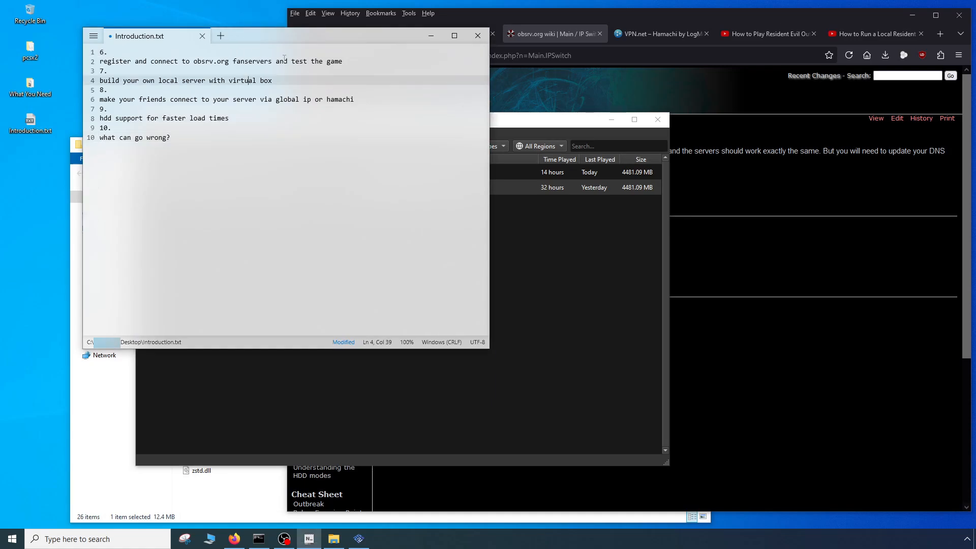
left_click(350, 61)
left_click_drag(361, 61, 33, 28)
key("Delete")
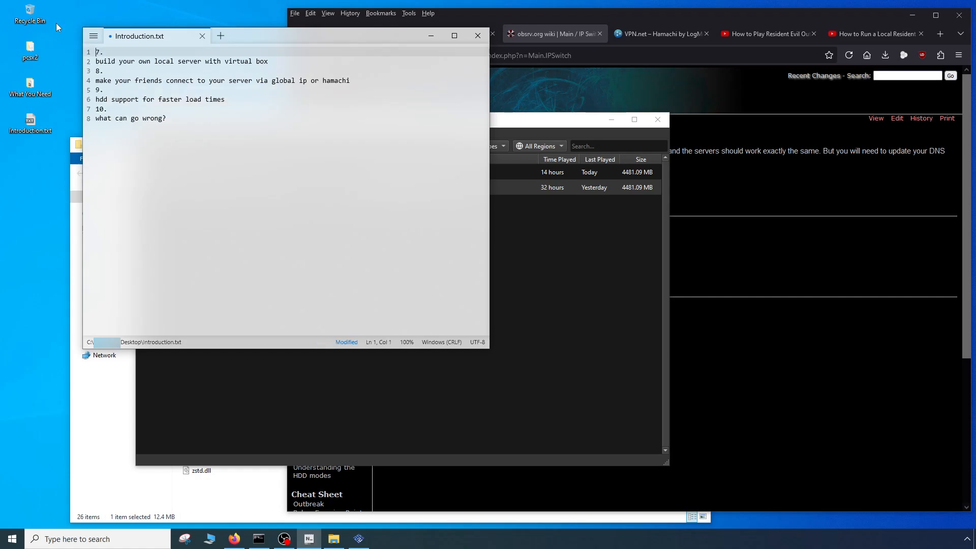
left_click(95, 37)
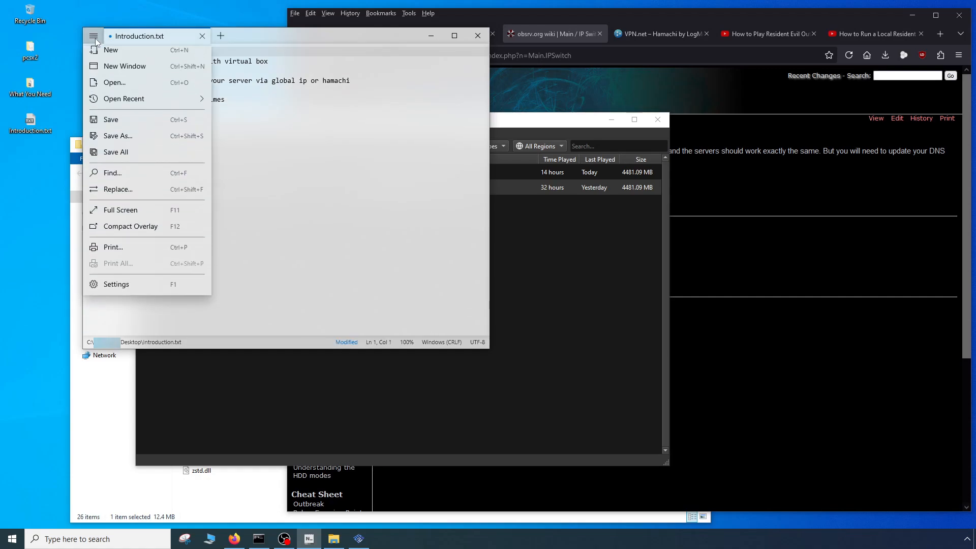
left_click(111, 125)
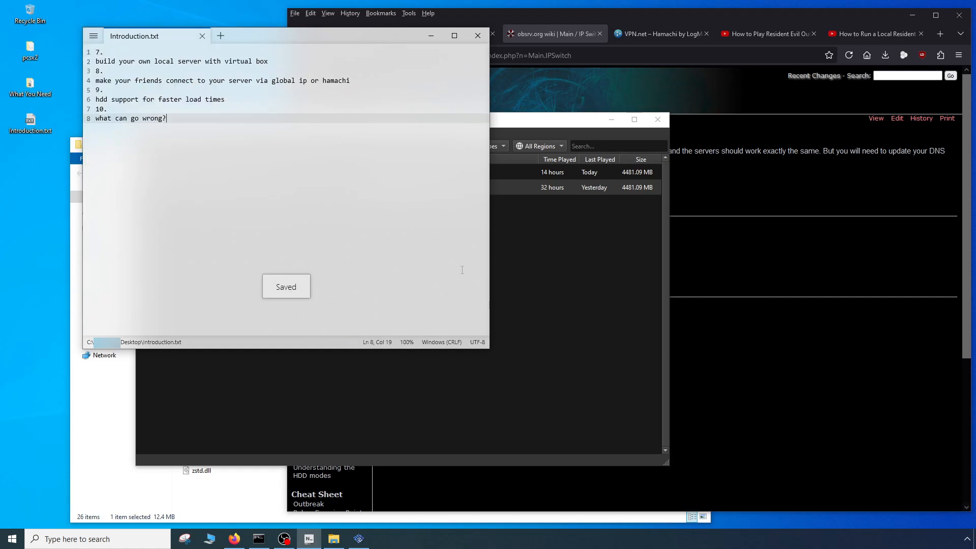
- Close the pcsx2 folder window and open OutbreakServerGUI.ova from the What You Need desktop folder for import into VirtualBox
left_click(569, 302)
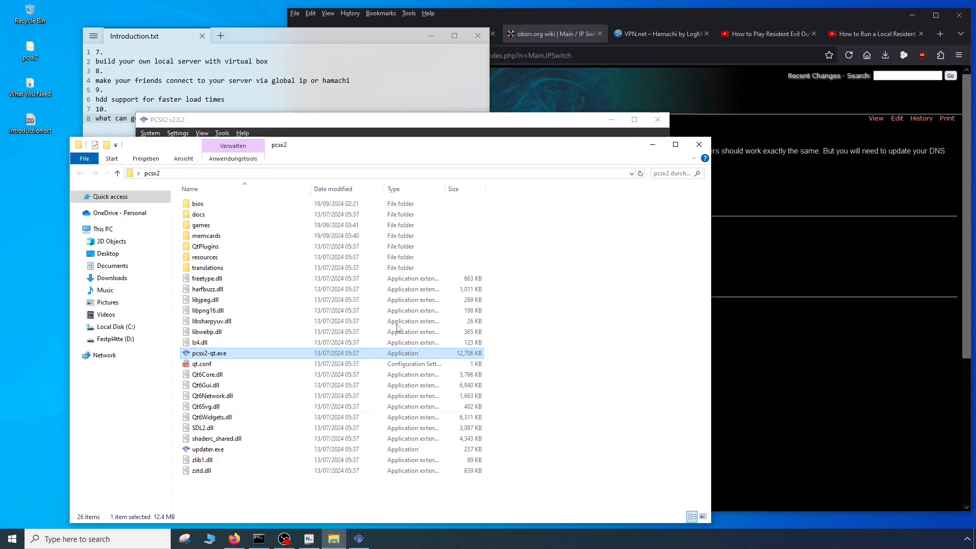
left_click(699, 144)
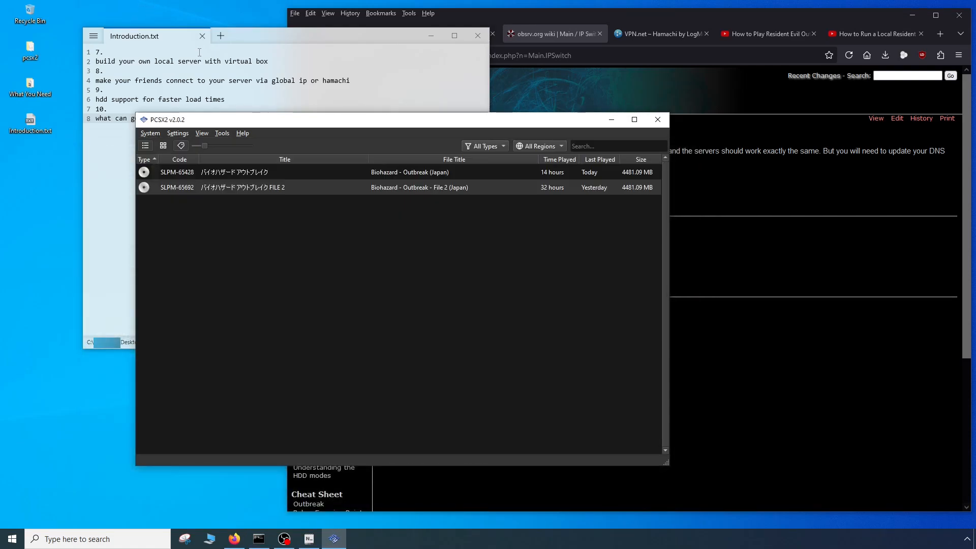
left_click_drag(255, 35, 322, 22)
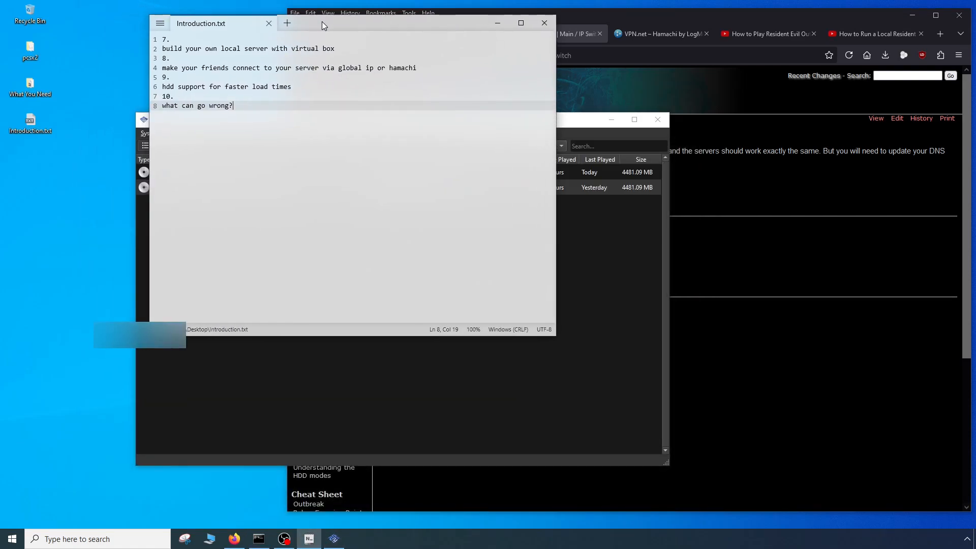
double_click(39, 91)
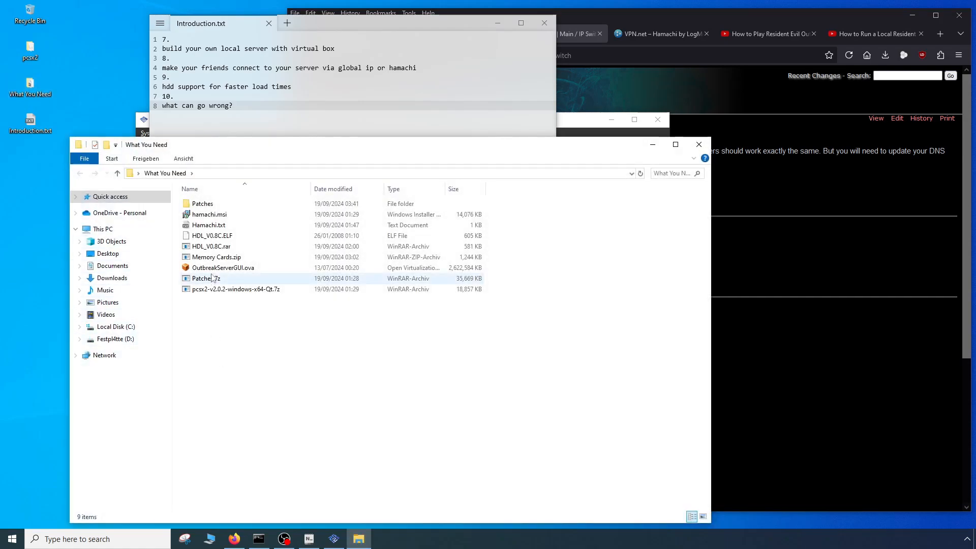
left_click(211, 272)
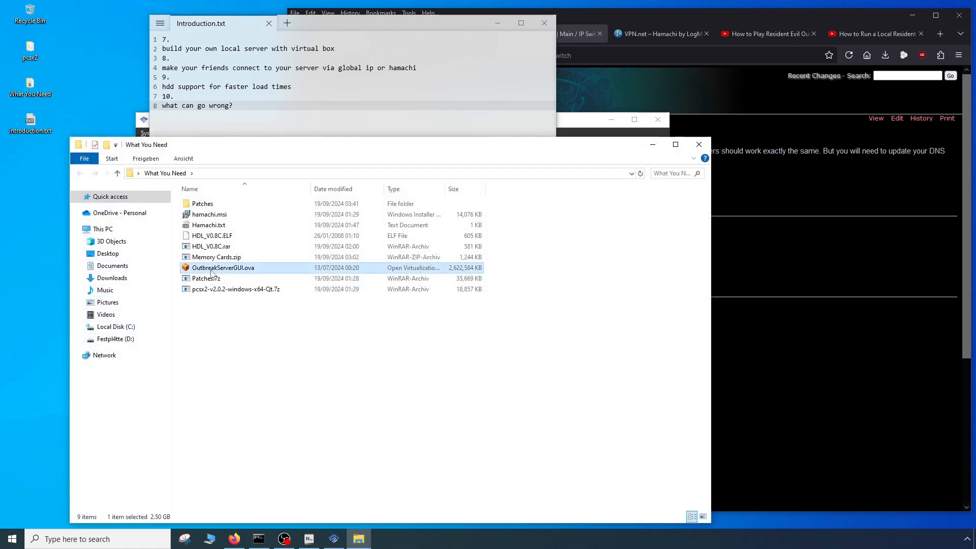
double_click(242, 268)
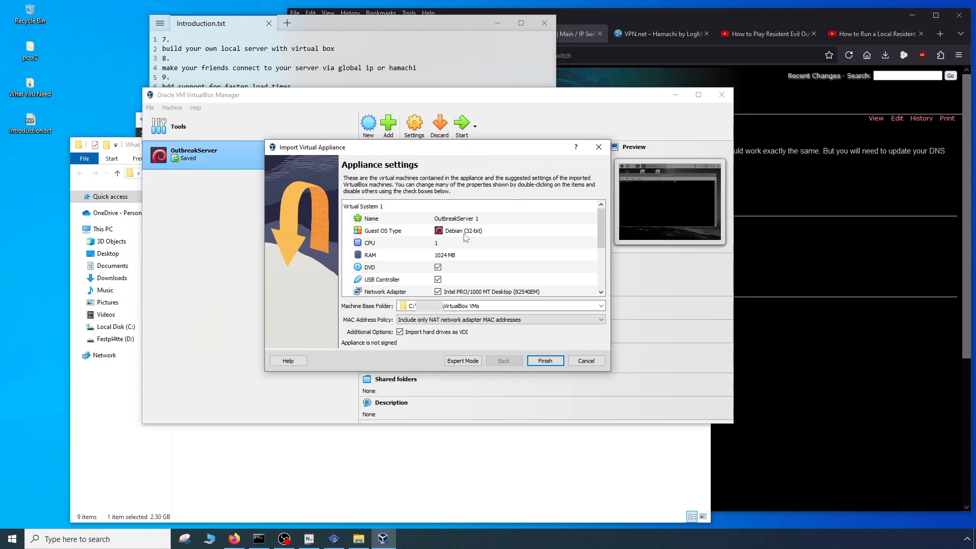
- Examine the description of the YouTube video on running a local Resident Evil Outbreak server for the VirtualBox and OutbreakServerGUI.ova download links
left_click(768, 16)
left_click(869, 35)
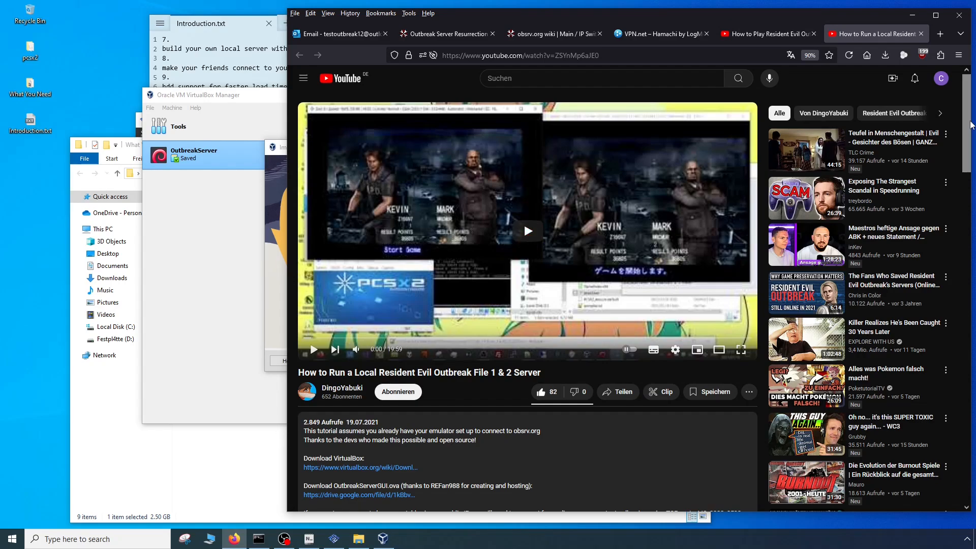
scroll(423, 303, "down", 4)
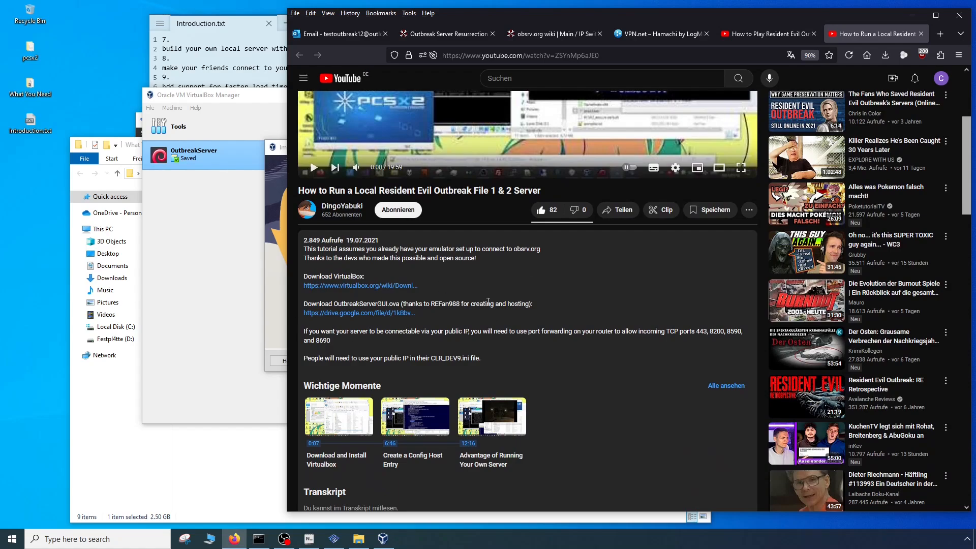
left_click_drag(446, 306, 471, 302)
left_click(438, 323)
scroll(464, 318, "up", 4)
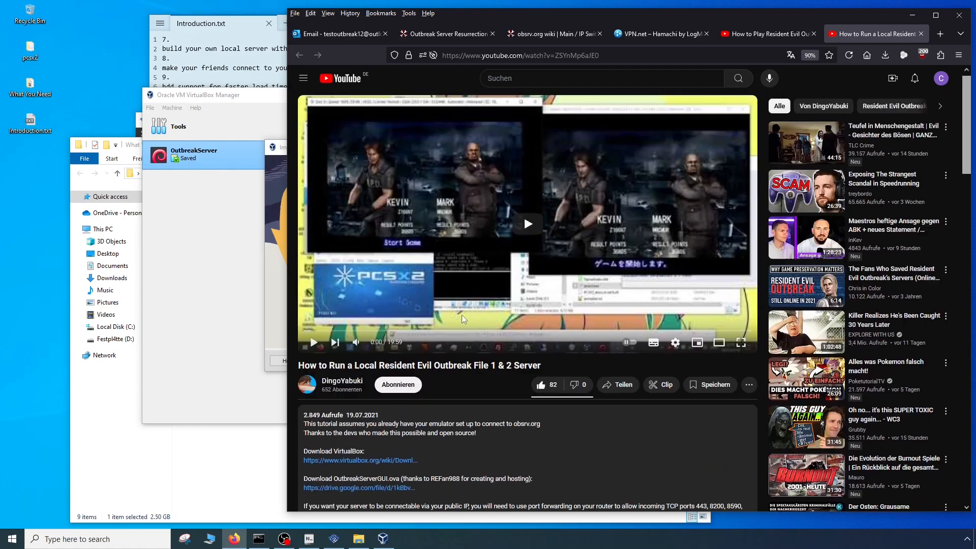
- Name the virtual machine Outtest12 in the appliance settings and import it with the other settings unchanged
left_click(193, 278)
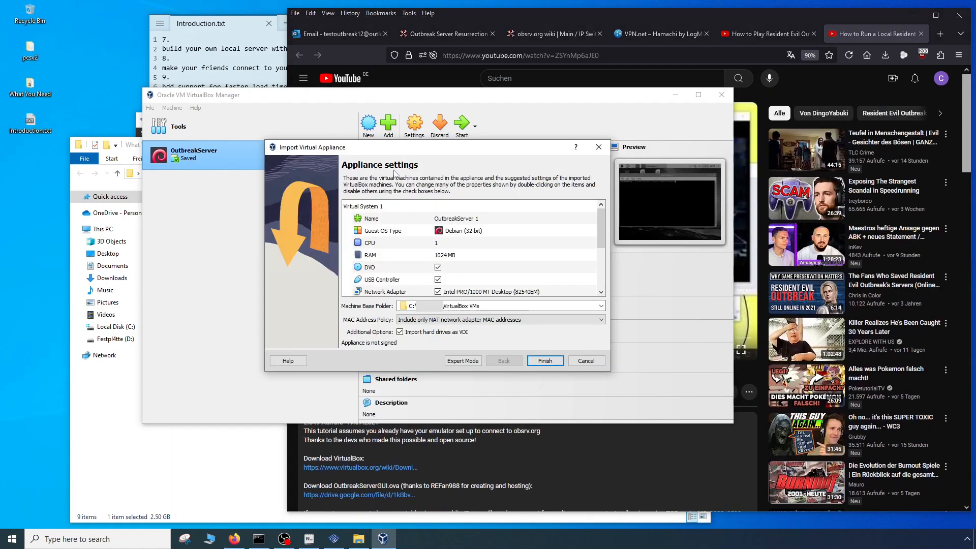
double_click(487, 219)
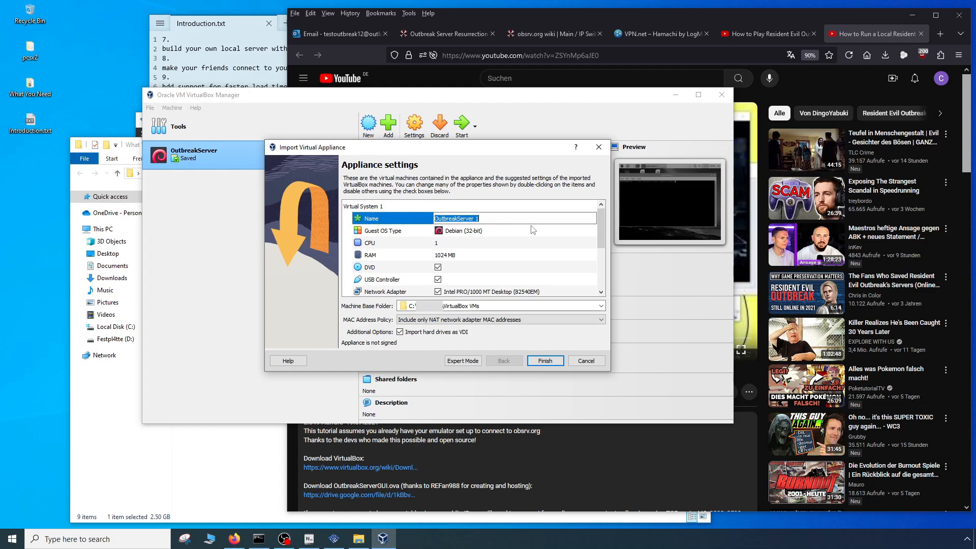
key("BackSpace")
left_click(549, 362)
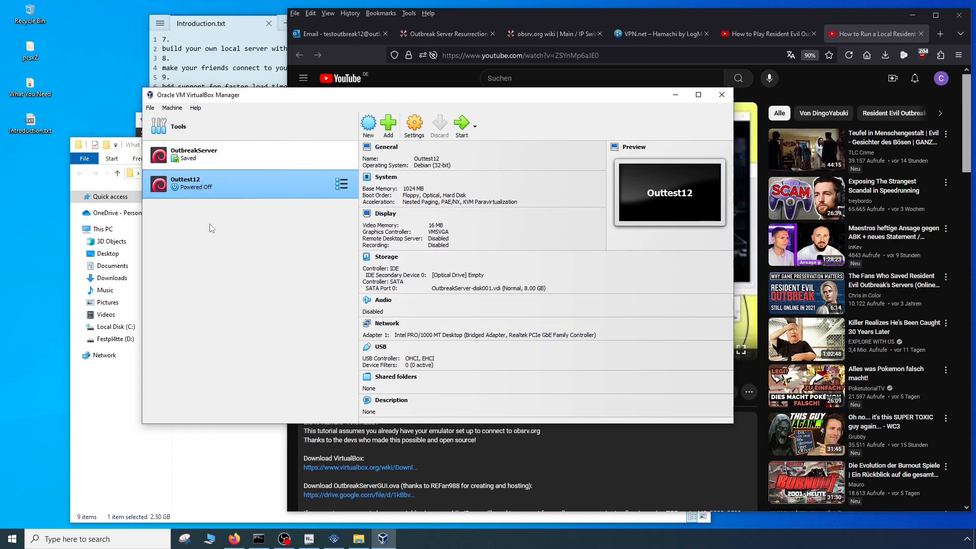
- Start the Outtest12 virtual machine and close both server script windows on its desktop
double_click(213, 180)
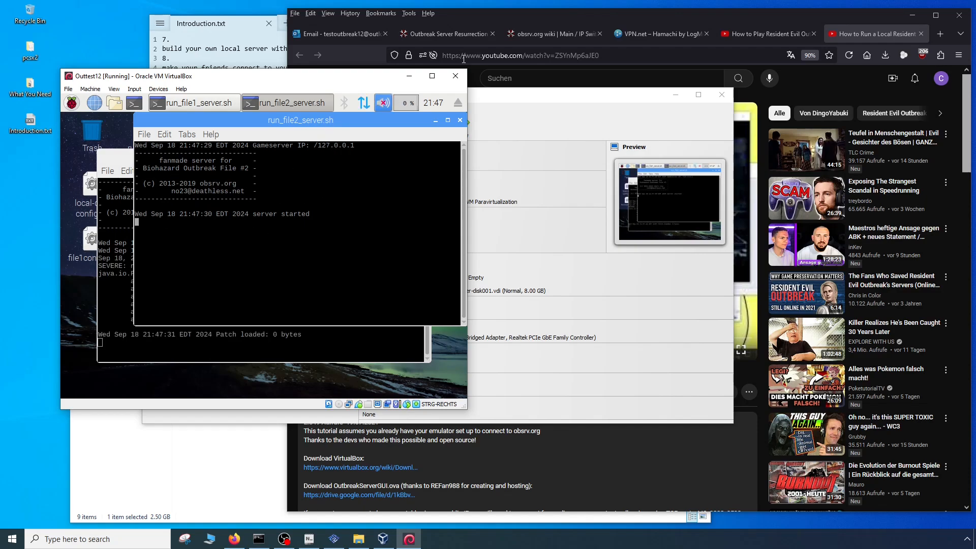
left_click(459, 120)
left_click(420, 158)
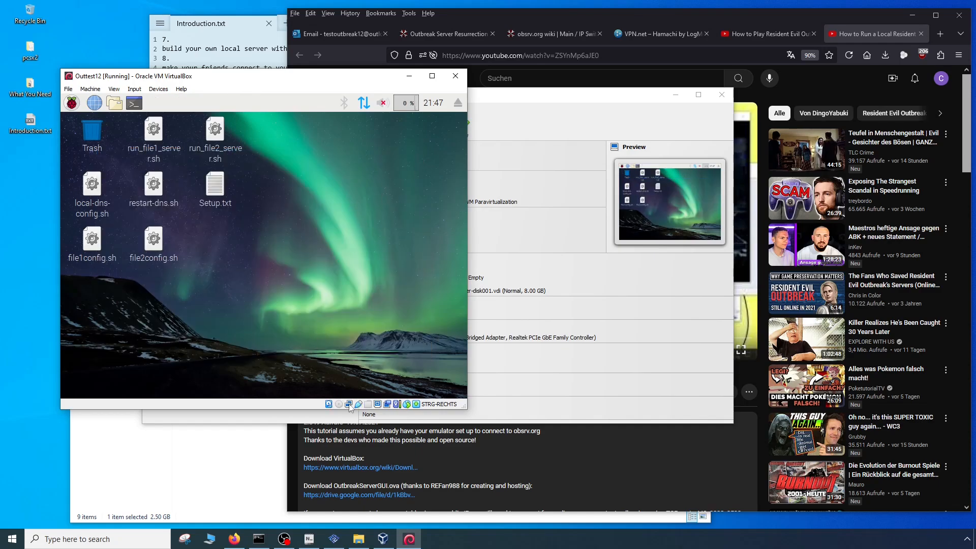
- Open a terminal in the virtual machine and try to look up its network address with ipconfig
mouse_move(350, 407)
left_click(134, 103)
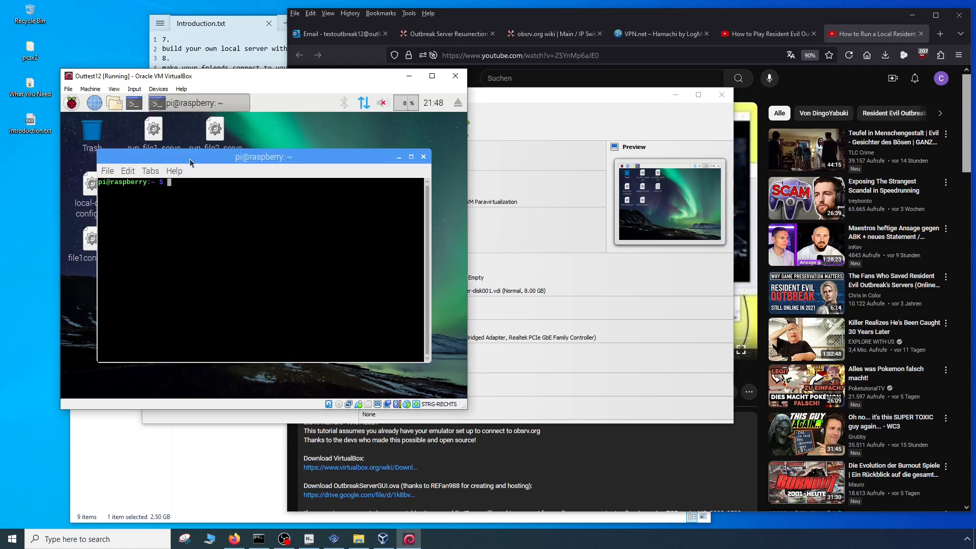
type("i")
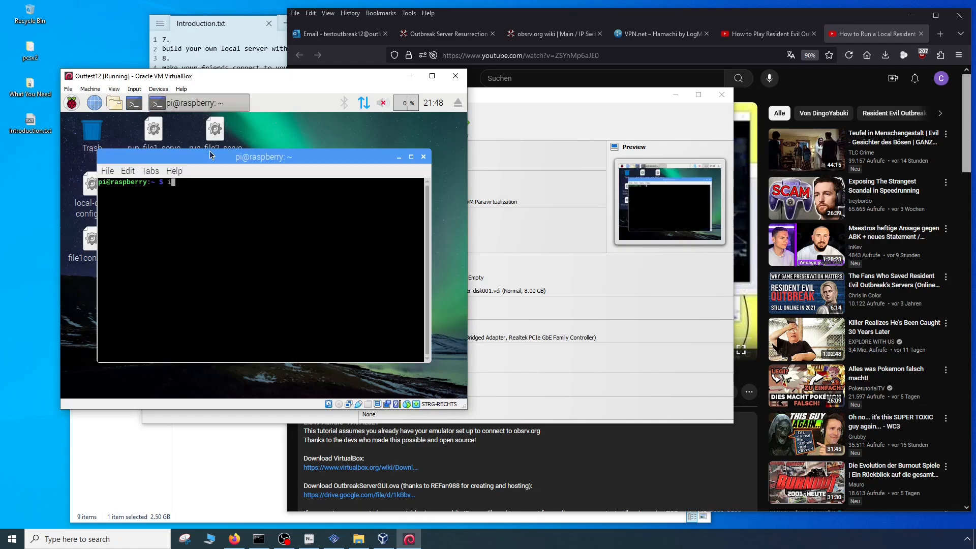
type("pconfig")
key("Return")
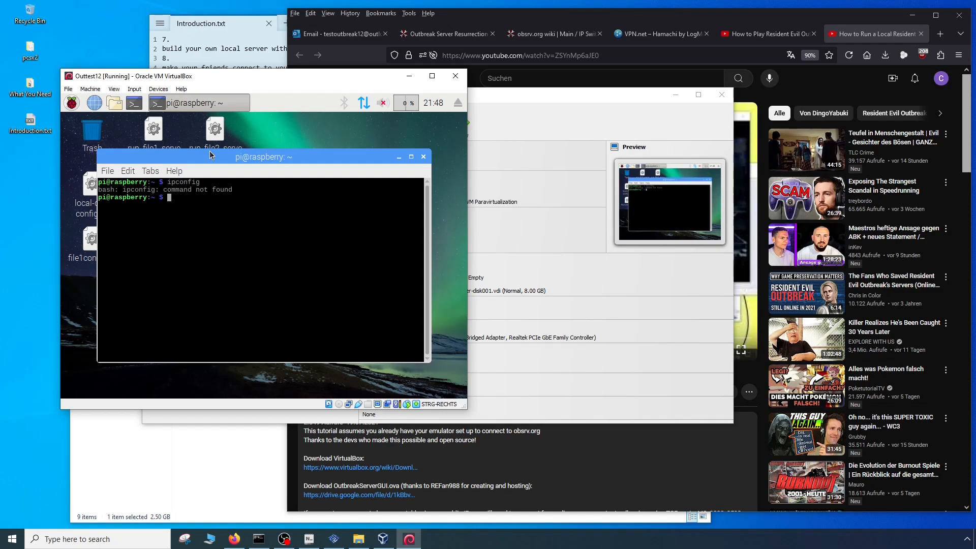
- Run ifconfig in the virtual machine's terminal, copy the eth0 inet address, and move the terminal clear of the desktop files
type("ifconfig")
key("Return")
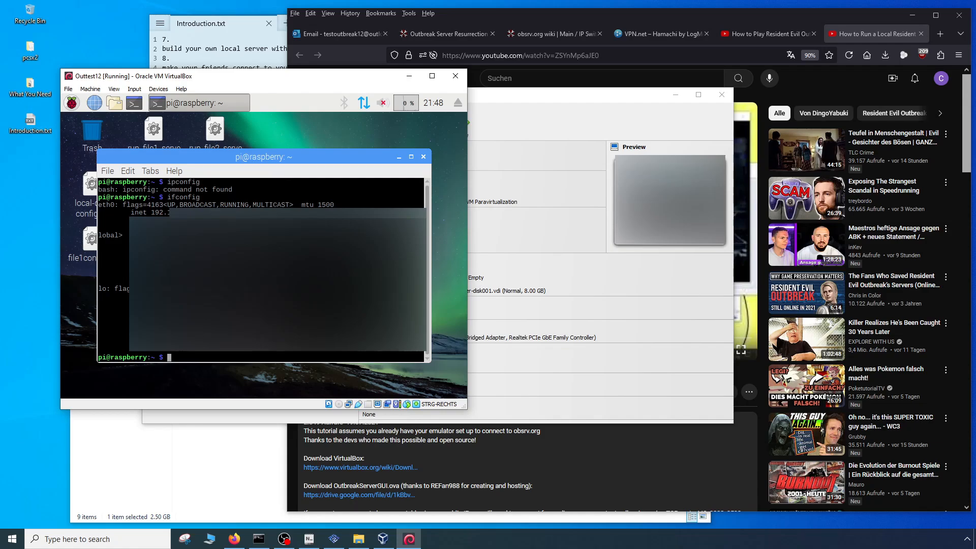
double_click(164, 212)
key("ctrl+c")
key("ctrl+c")
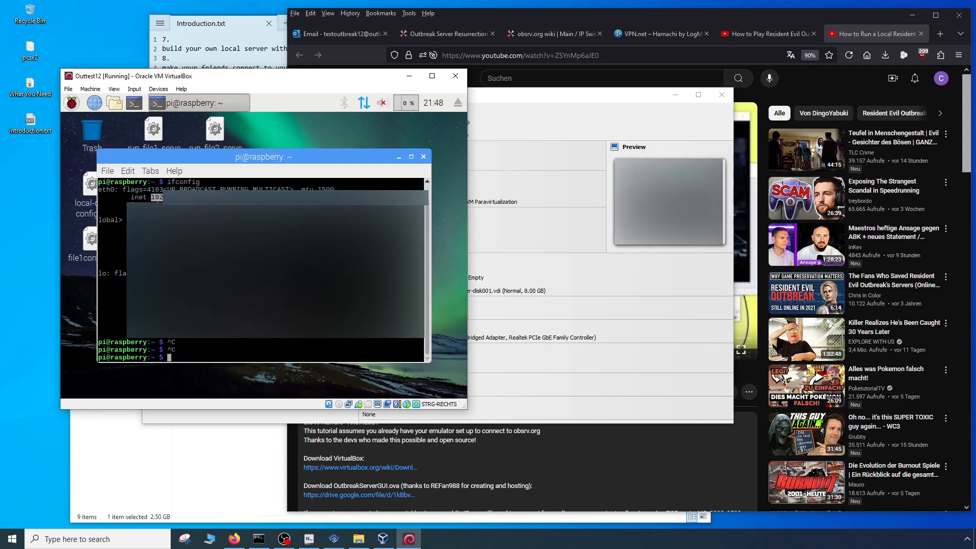
right_click(182, 204)
left_click(206, 258)
left_click(424, 157)
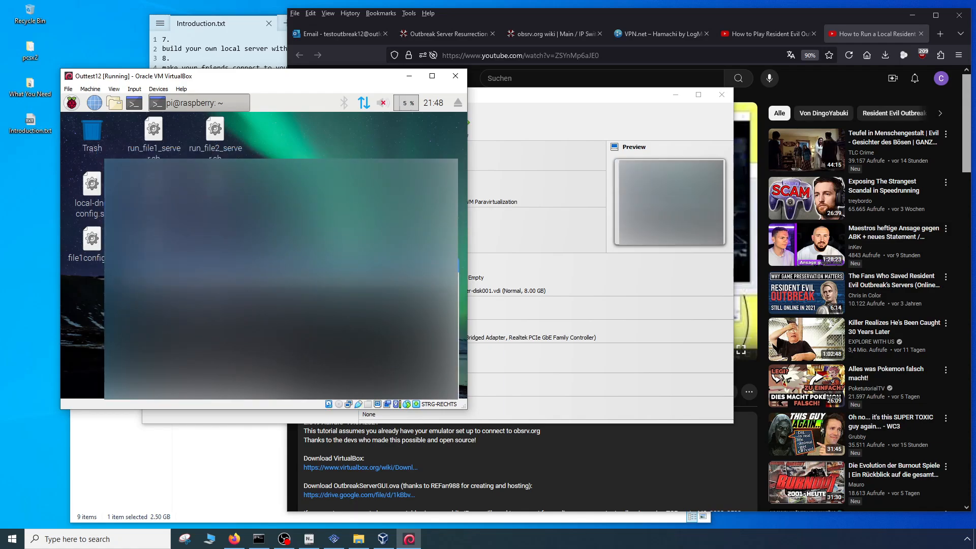
- Run file1config.sh in a terminal, replace the gs_ip value with the copied inet address, then save and close config.properties
left_click(89, 245)
double_click(90, 245)
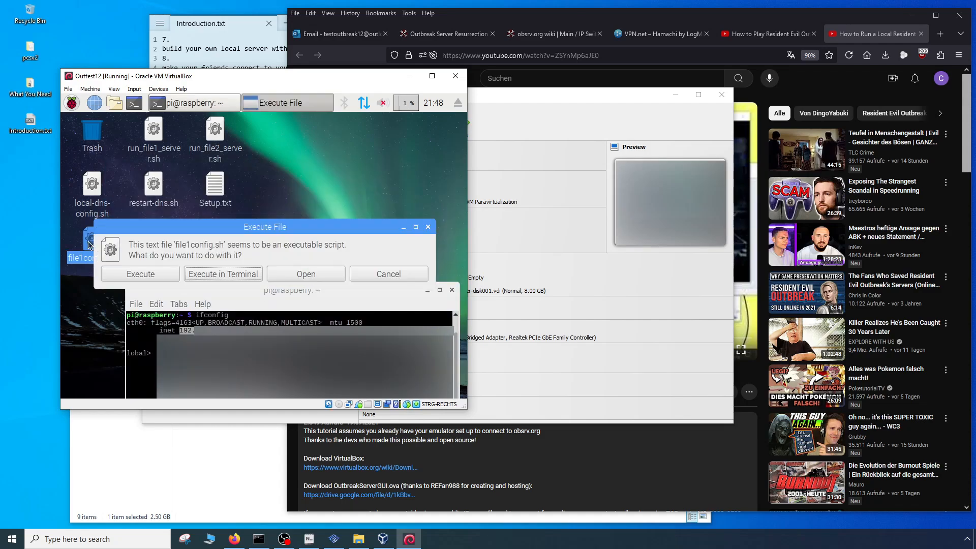
left_click(214, 275)
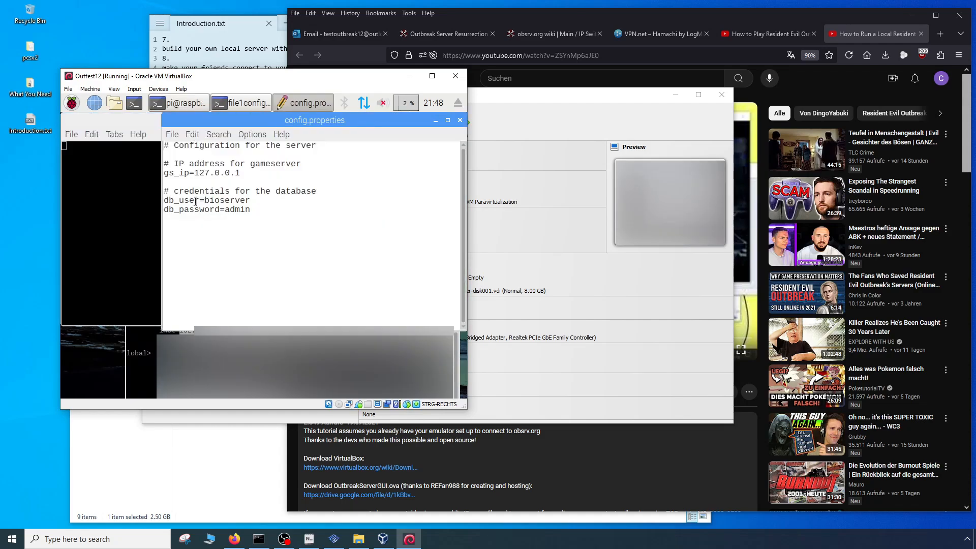
left_click_drag(197, 173, 240, 173)
right_click(239, 175)
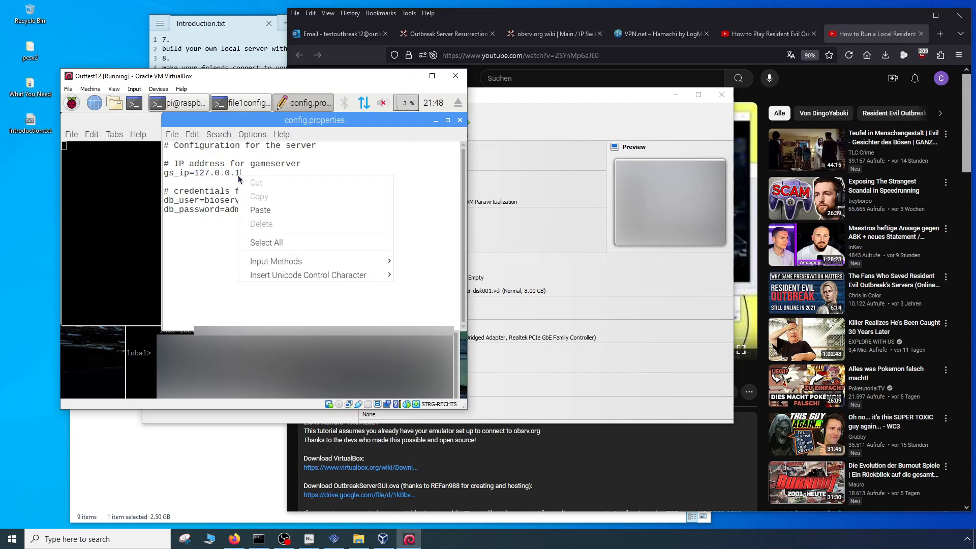
left_click(266, 212)
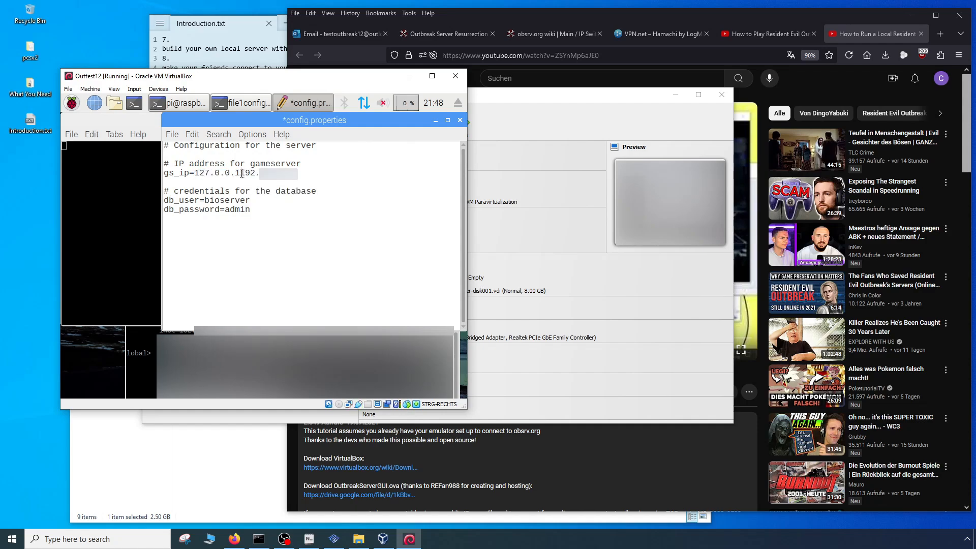
left_click_drag(241, 174, 196, 174)
key("BackSpace")
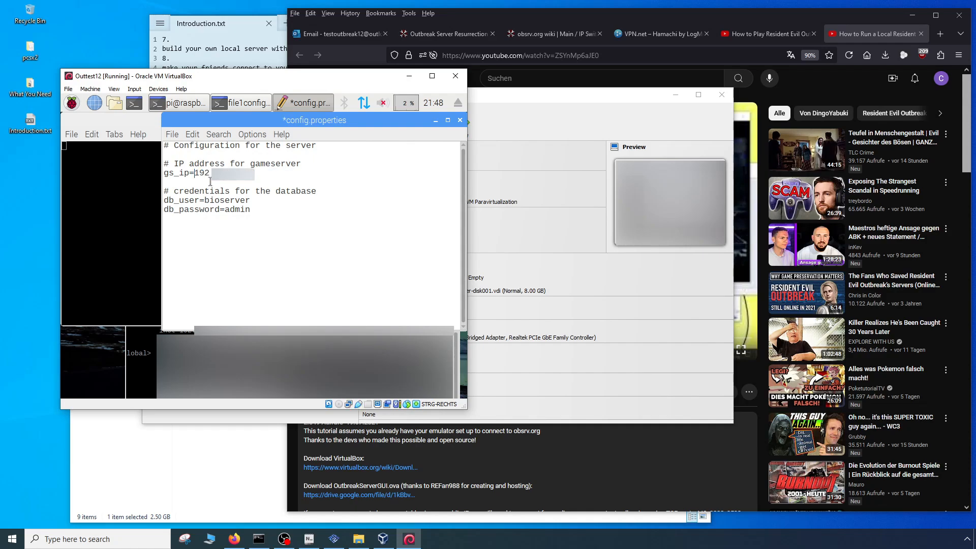
left_click(175, 138)
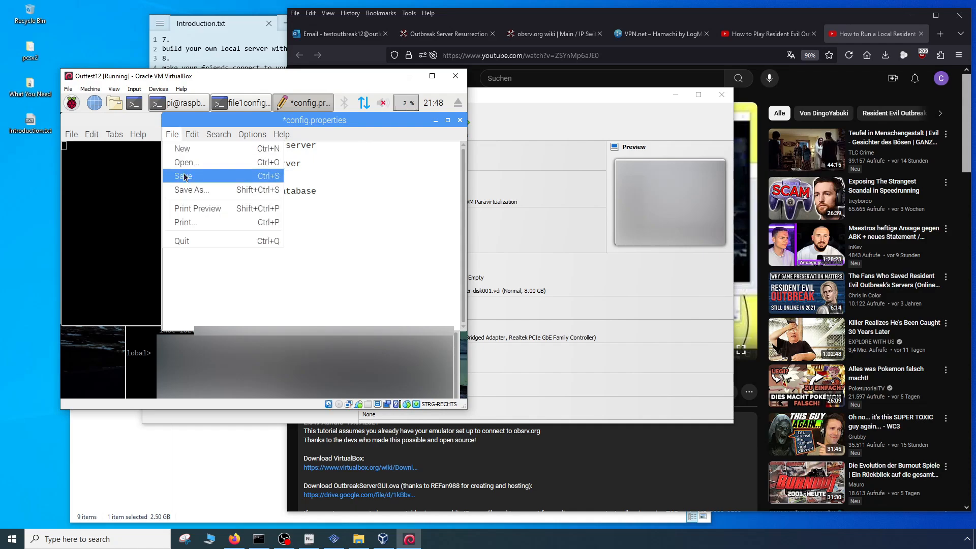
left_click(188, 177)
left_click(460, 120)
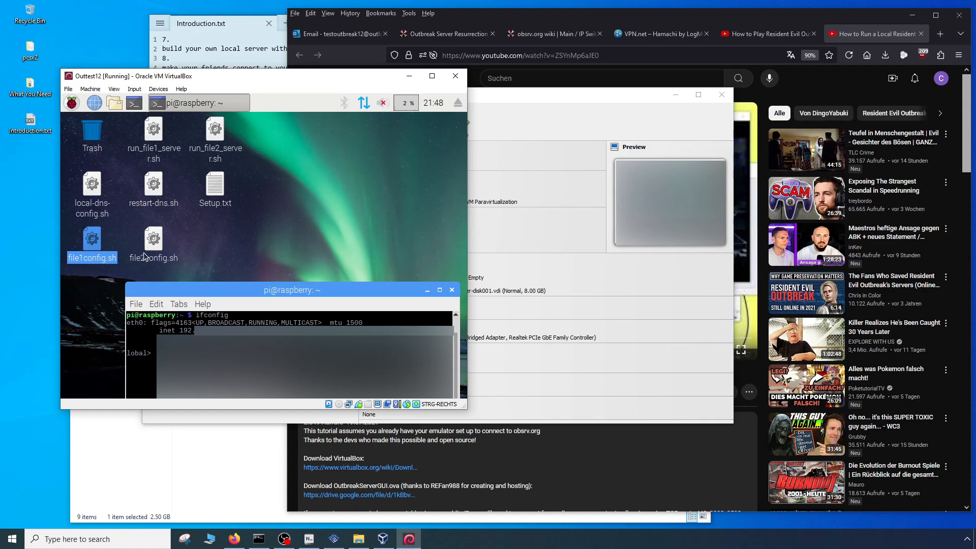
- Run file2config.sh in a terminal, set its gs_ip to the copied inet address, then save and close the file
double_click(153, 240)
left_click(208, 279)
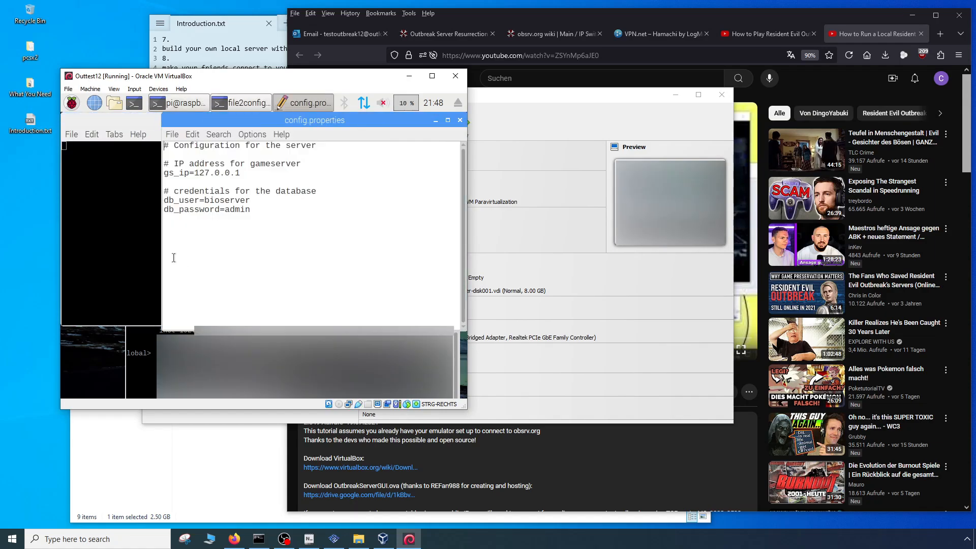
left_click_drag(195, 173, 248, 174)
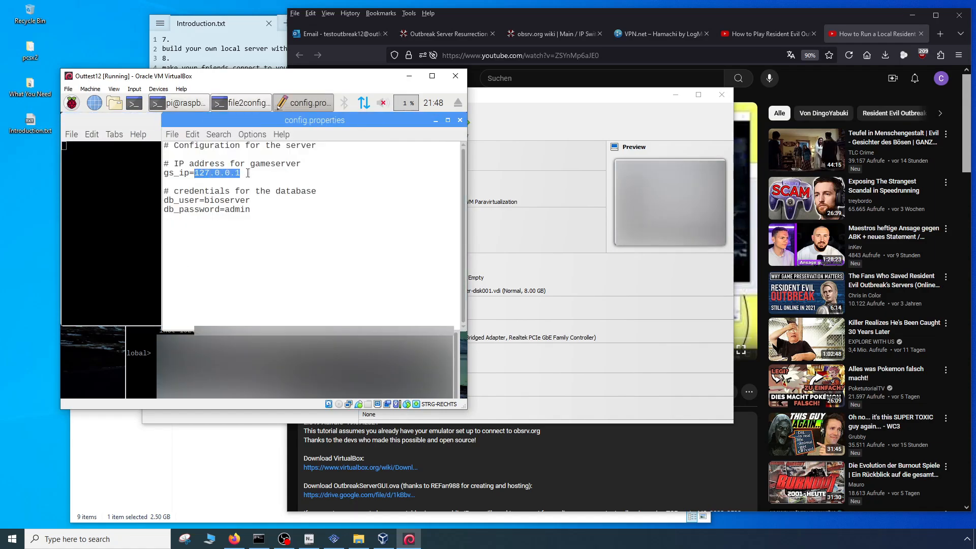
key("ctrl+v")
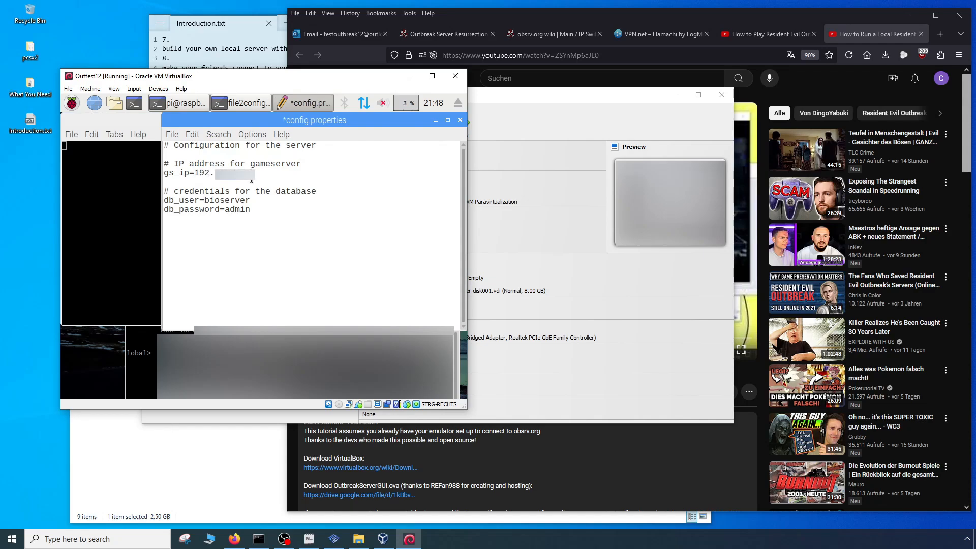
left_click(171, 134)
left_click(189, 176)
left_click(459, 120)
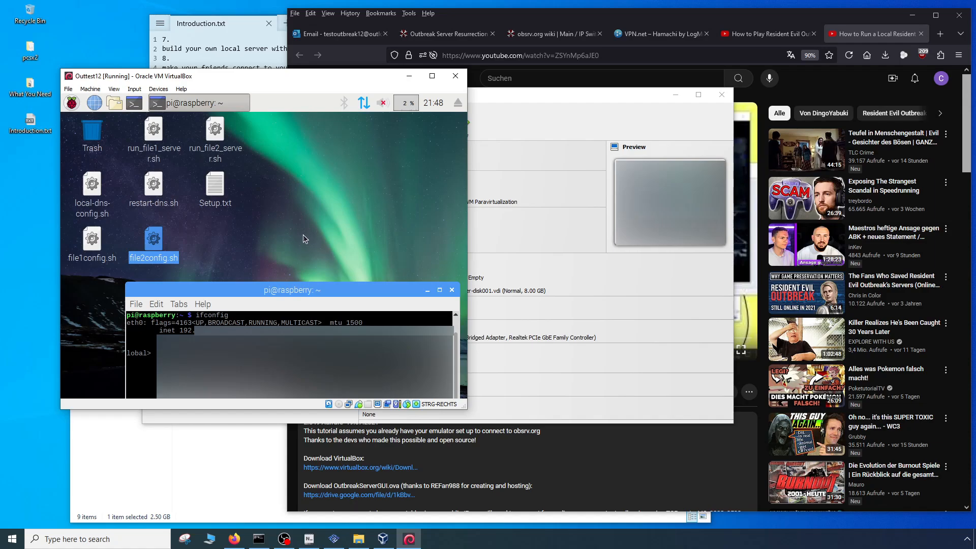
- Run local-dns-config.sh in a terminal, point both the gate1.jp.dnas.playstation.org and www01.kddi-mmbb.jp entries to the virtual machine's address, and save
double_click(93, 190)
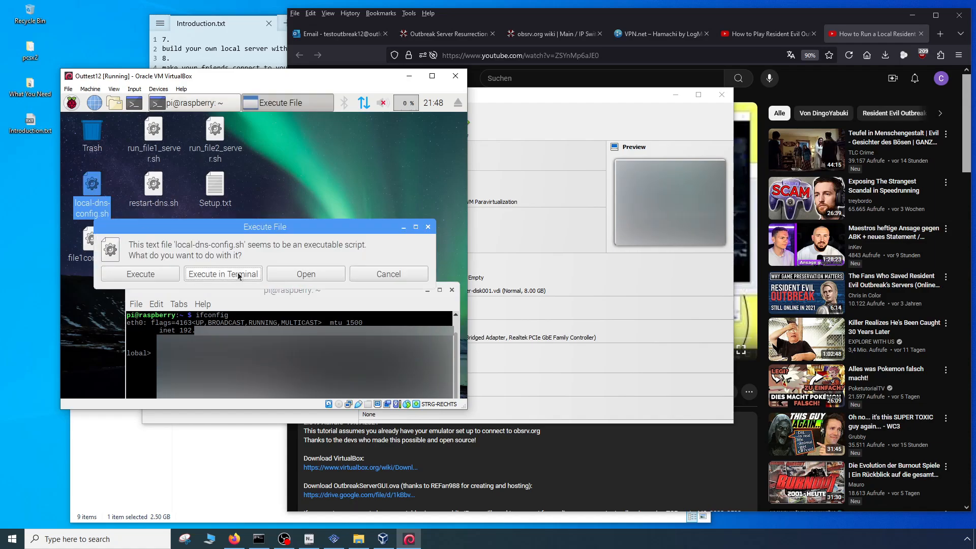
left_click(238, 276)
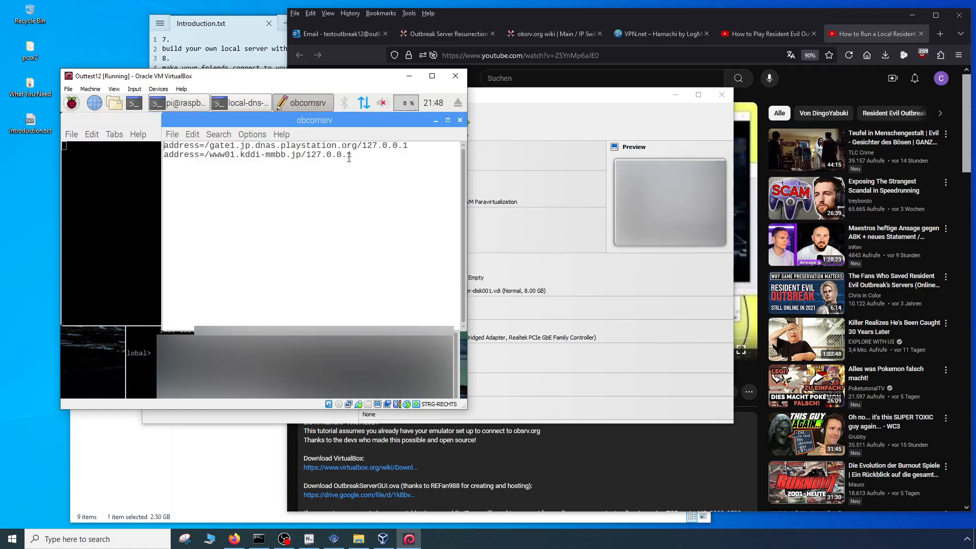
left_click_drag(362, 145, 409, 146)
type("192.")
left_click_drag(308, 156, 369, 154)
type("192.")
left_click(172, 135)
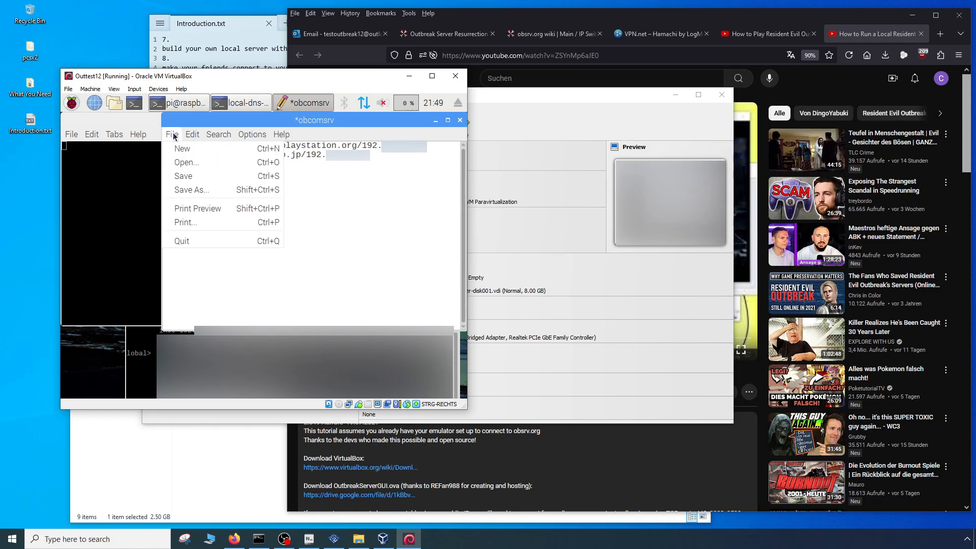
left_click(190, 173)
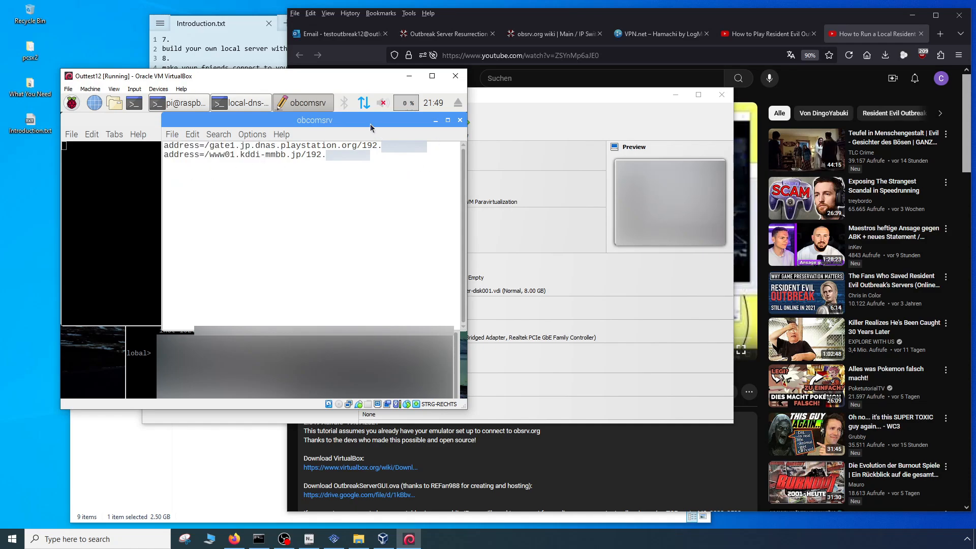
- Switch to PCSX2 and set the DNS1 address in the Network & HDD properties of Biohazard - Outbreak (Japan) to the virtual machine's address
left_click_drag(369, 124, 291, 125)
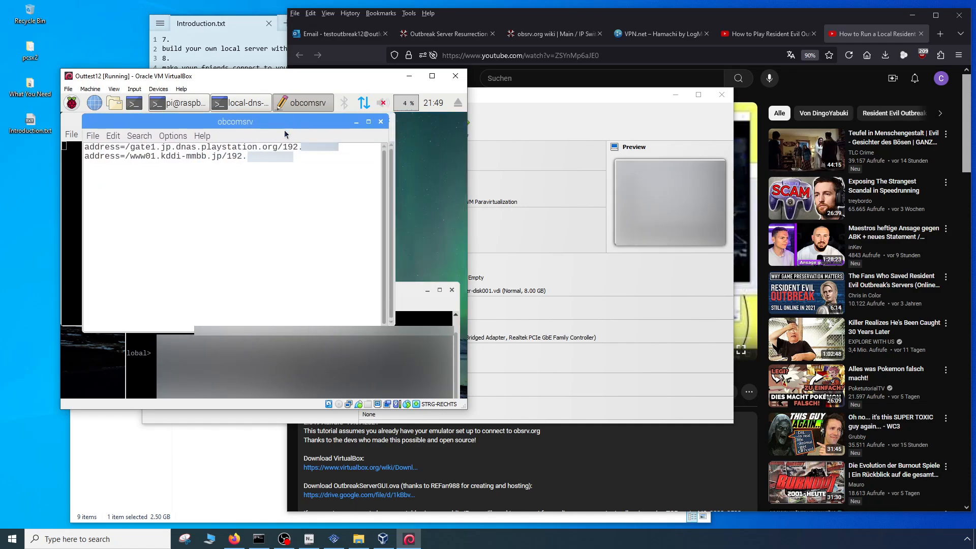
left_click(333, 539)
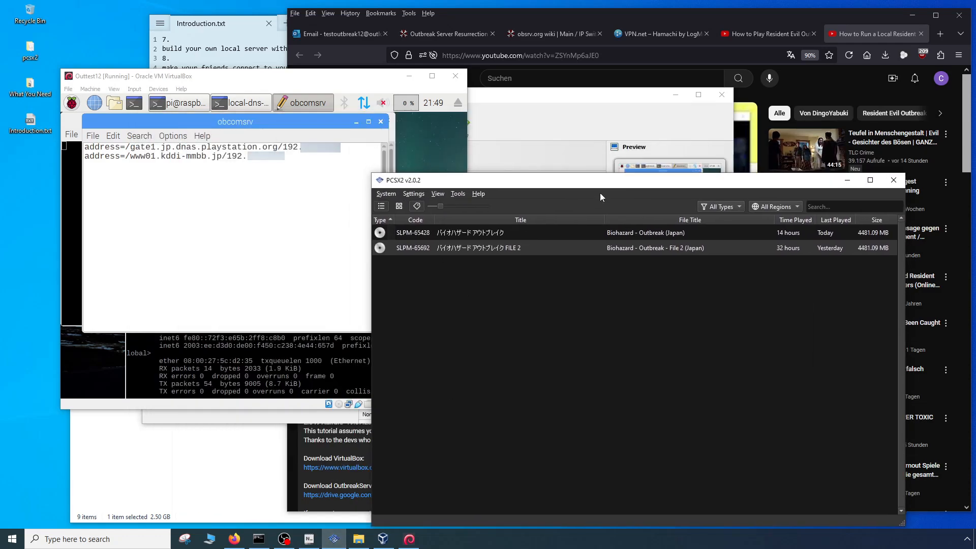
left_click(478, 232)
right_click(474, 227)
left_click(501, 230)
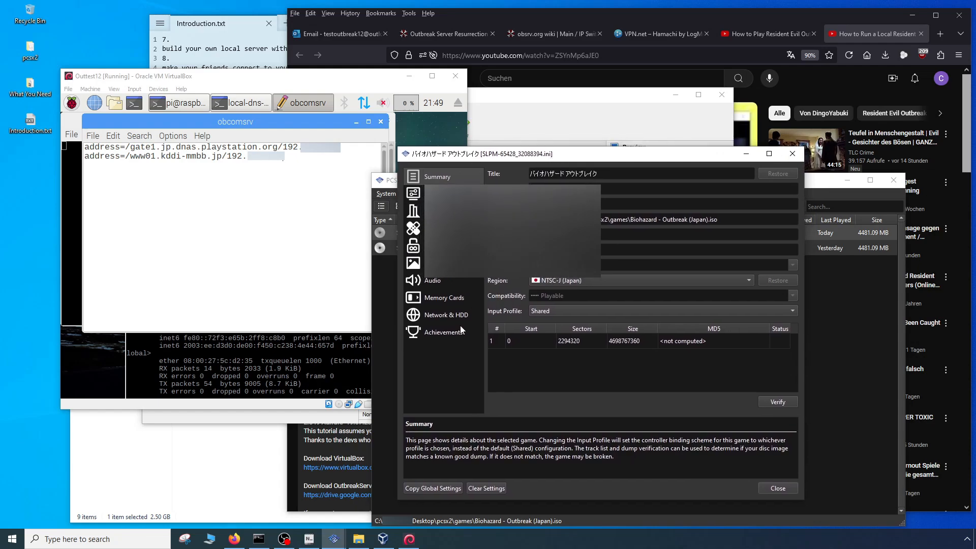
left_click(442, 315)
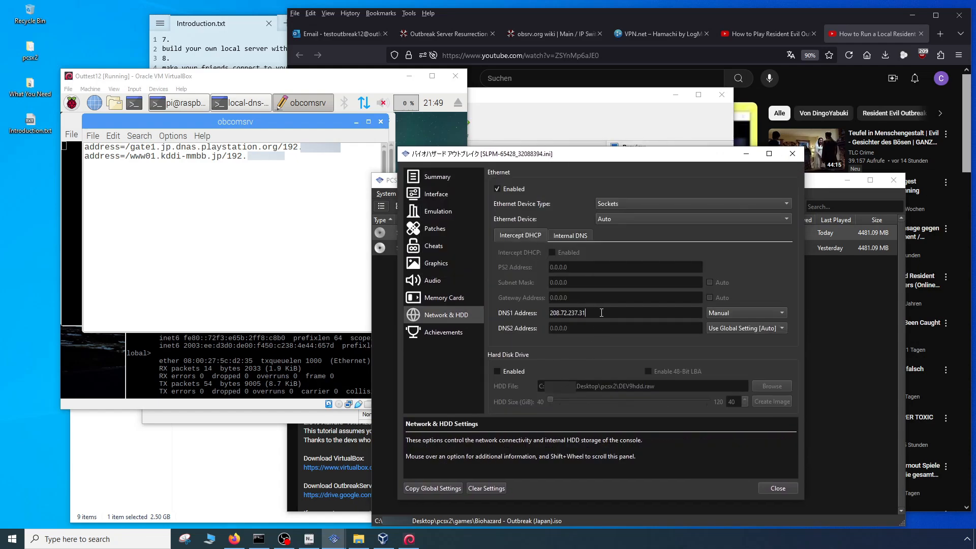
left_click_drag(595, 313, 494, 309)
type("192.")
left_click(779, 487)
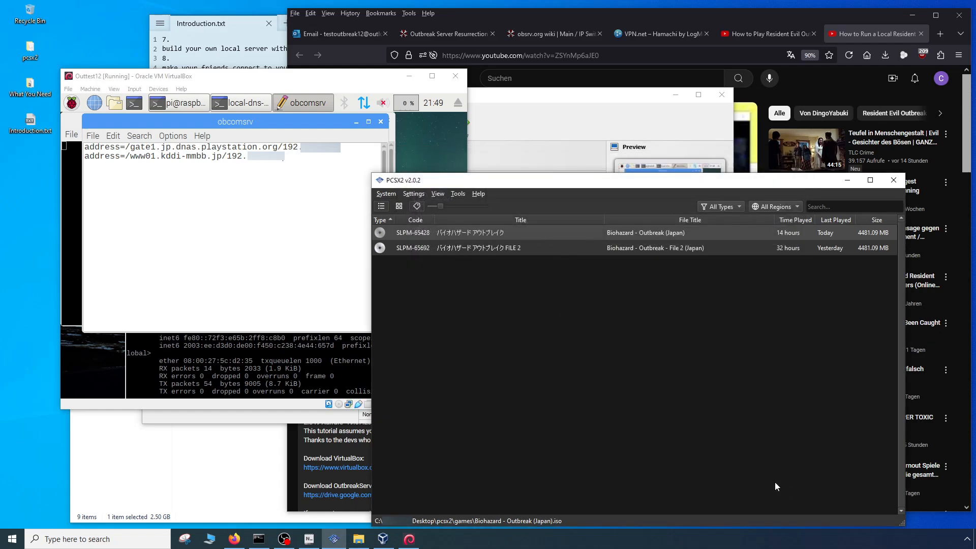
- Return to the virtual machine, close the obcomsrv file, run restart-dns.sh in a terminal, and close the remaining terminal window
left_click(299, 283)
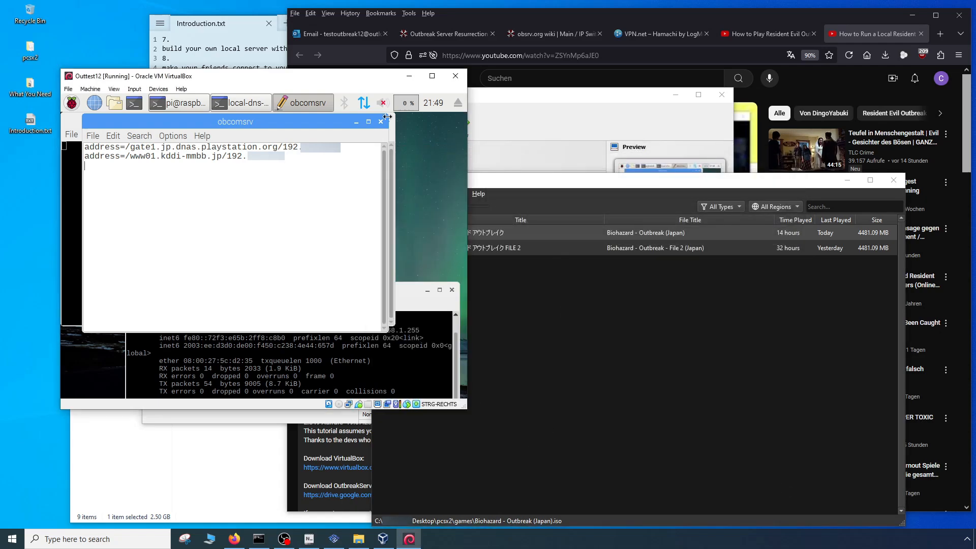
left_click(95, 136)
left_click(266, 234)
left_click(381, 121)
left_click(341, 208)
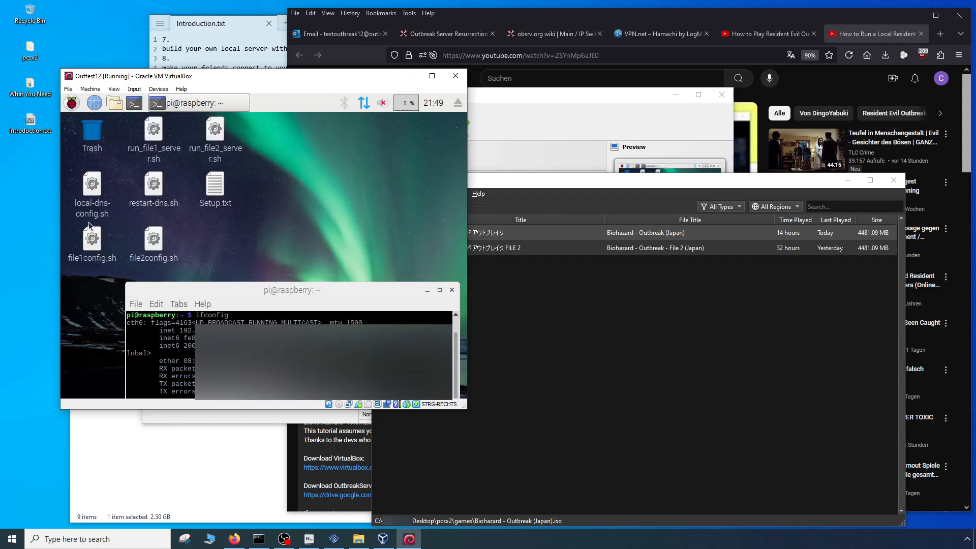
double_click(159, 190)
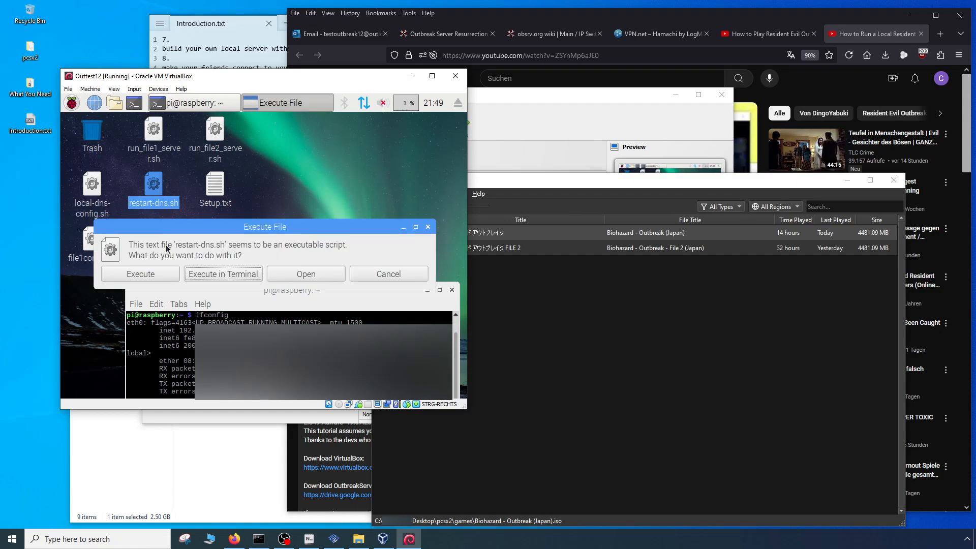
left_click(160, 273)
double_click(155, 191)
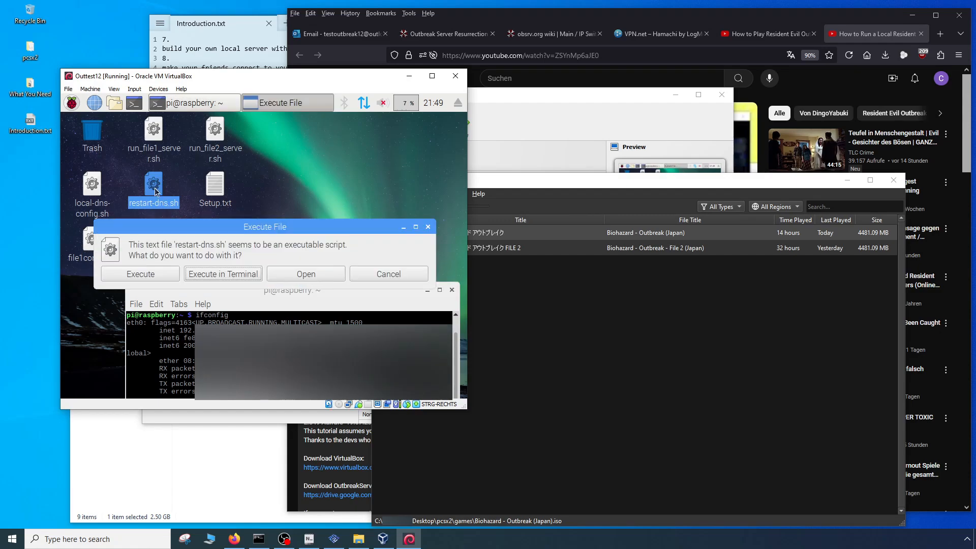
left_click(226, 275)
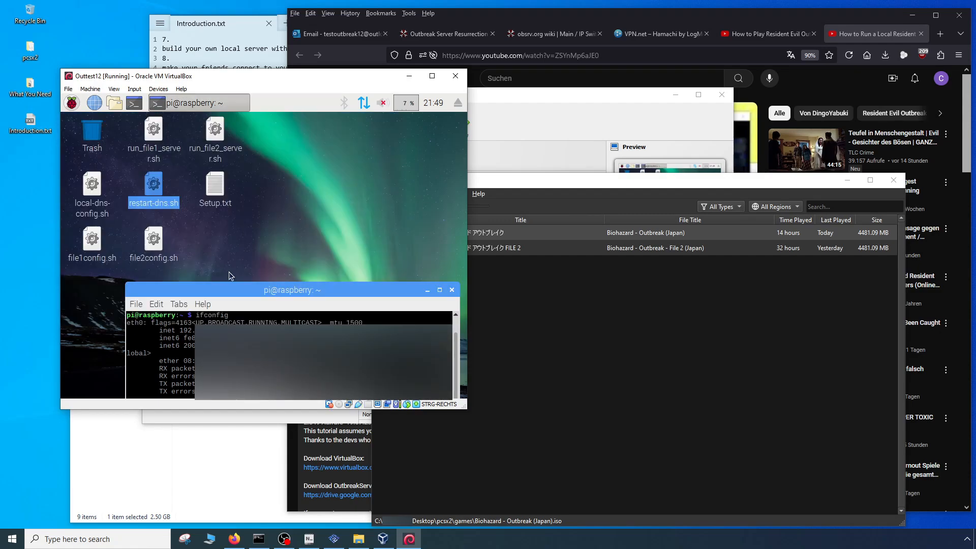
left_click(452, 290)
- Start the File 1 game server by running run_file1_server.sh in a terminal
left_click(153, 133)
double_click(153, 134)
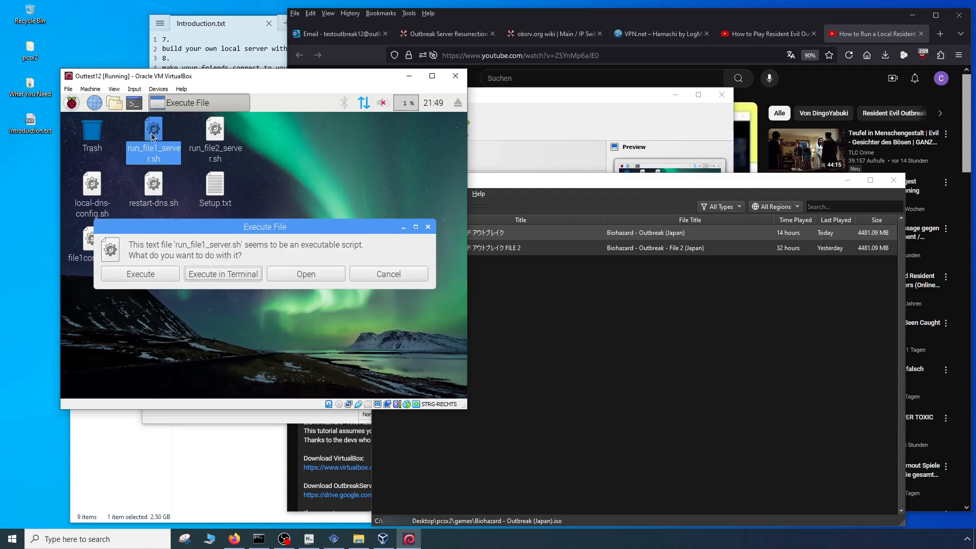
left_click(224, 274)
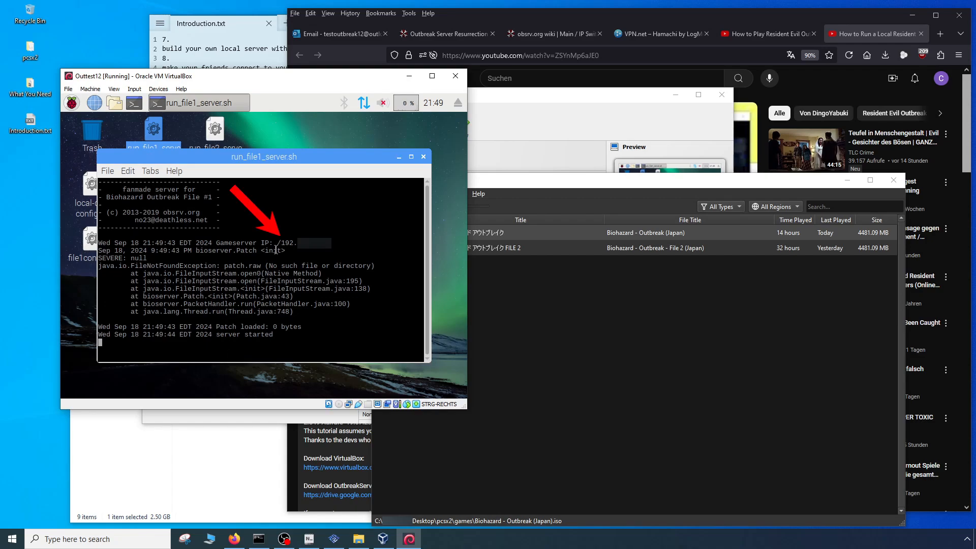
- Check the DNS1 address in the PCSX2 network properties of Biohazard - Outbreak (Japan) against the server's Gameserver IP
left_click(613, 342)
right_click(450, 231)
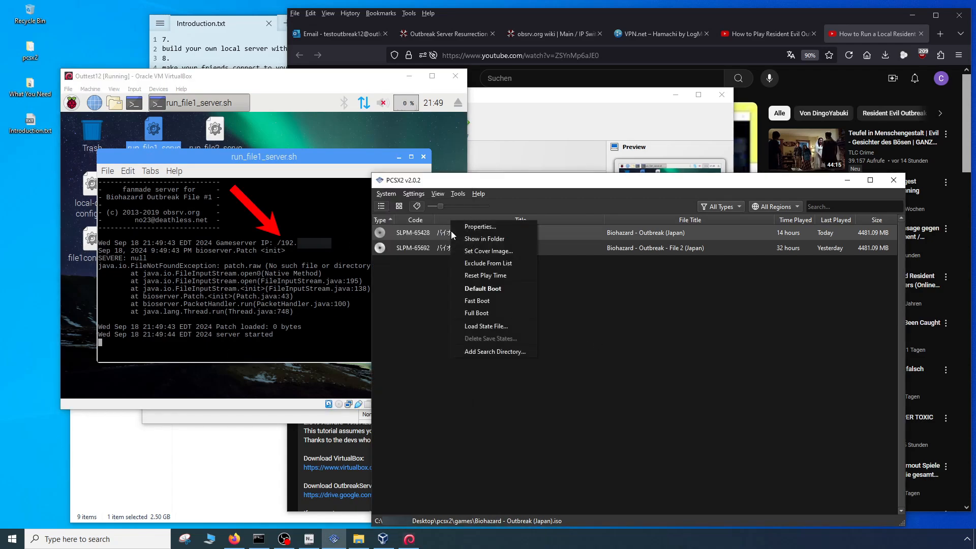
left_click(471, 226)
left_click(325, 290)
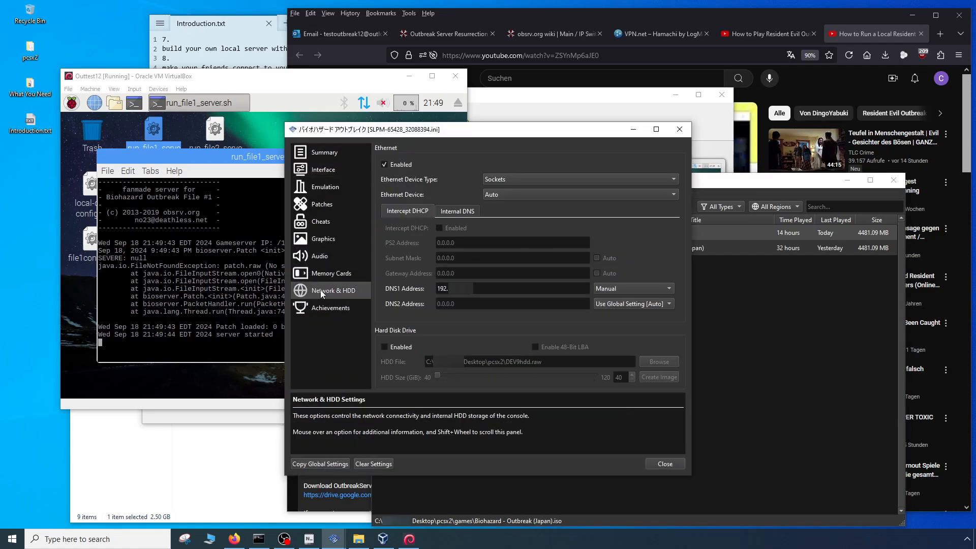
left_click(679, 129)
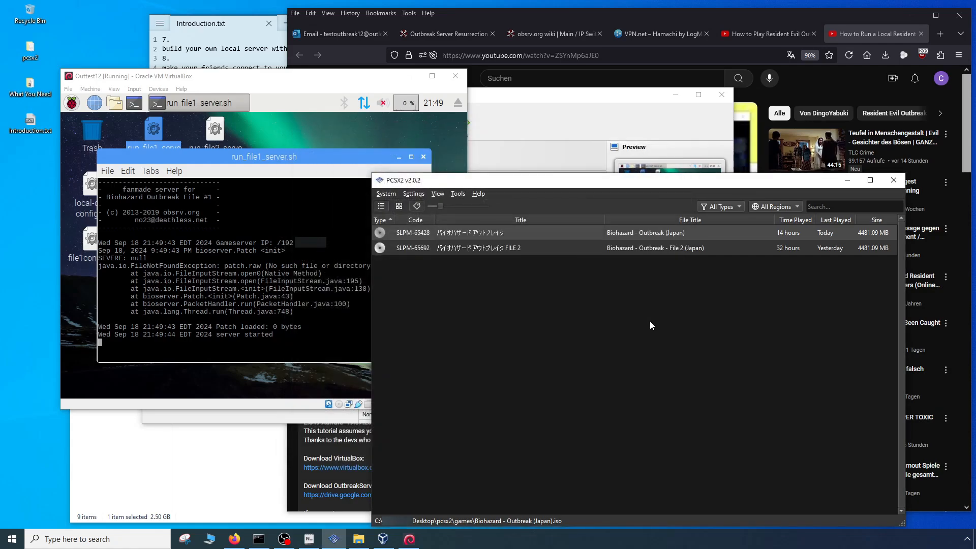
- Launch Biohazard - Outbreak (Japan) and choose Network Play on the title screen
double_click(468, 229)
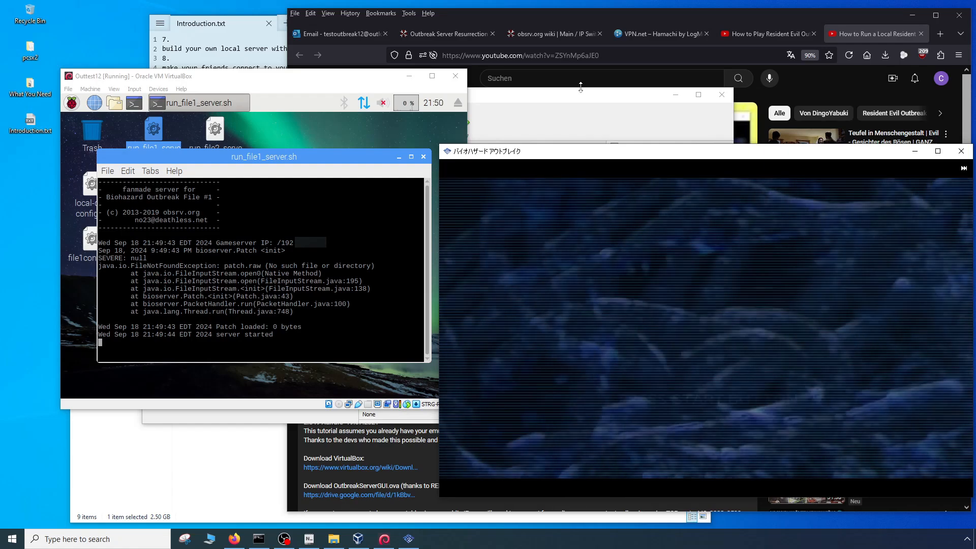
key("Down")
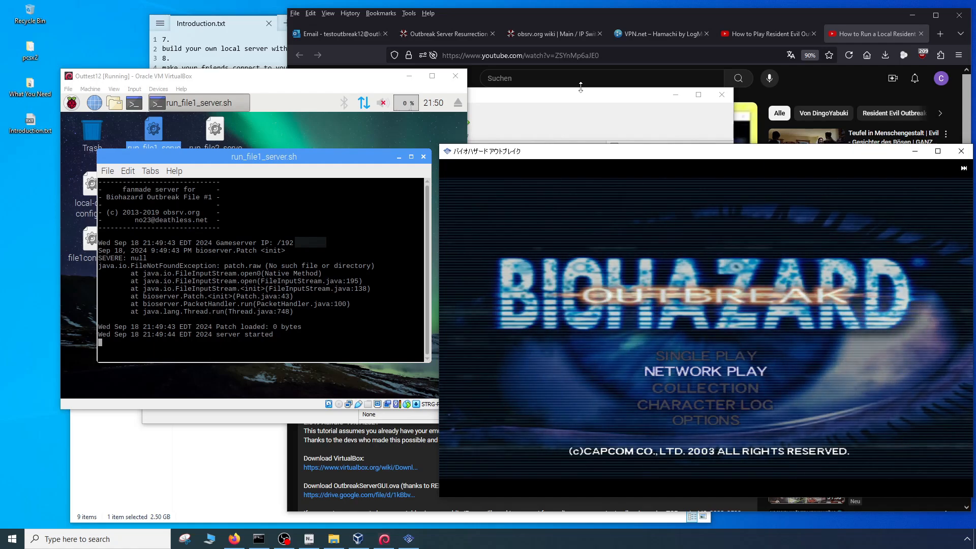
key("Return")
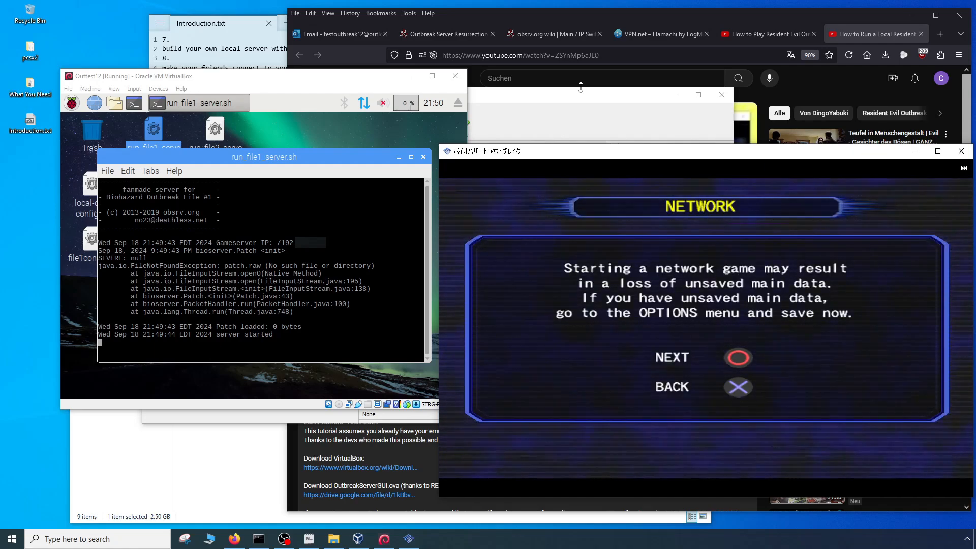
- Proceed past the unsaved-data notice and connect to the server using the previous connection settings
key("Return")
key("Up")
key("Return")
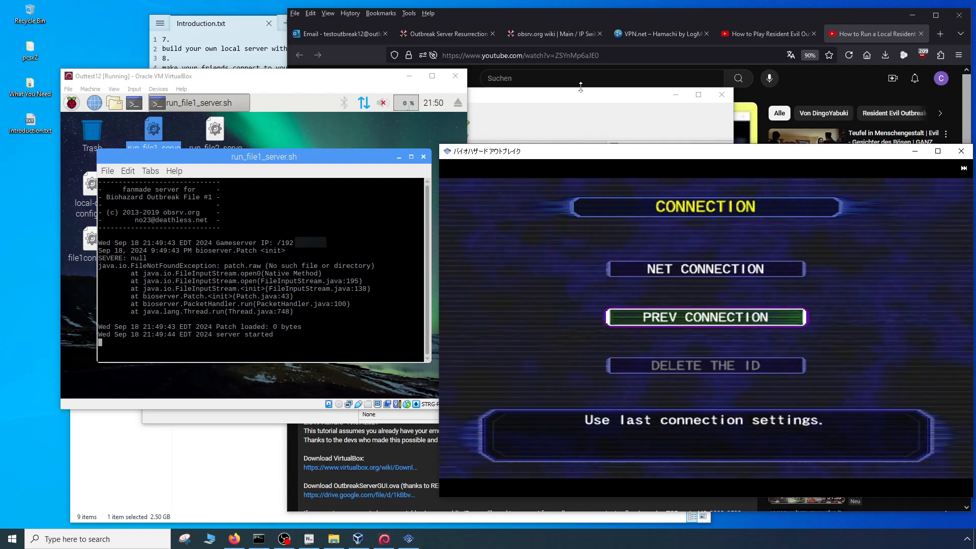
key("Return")
key("Up")
key("Return")
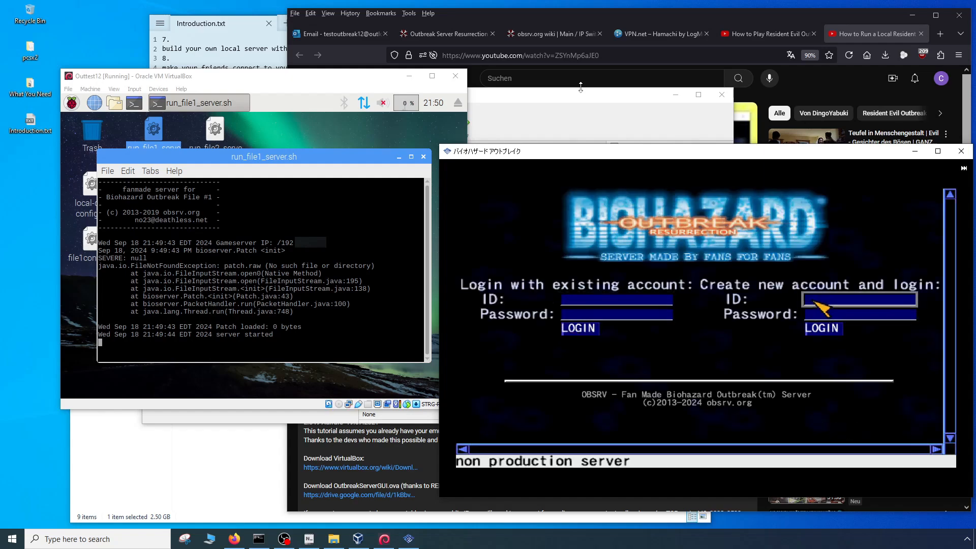
- Fill in an ID and a password under Create new account and login on the server's login page
key("k")
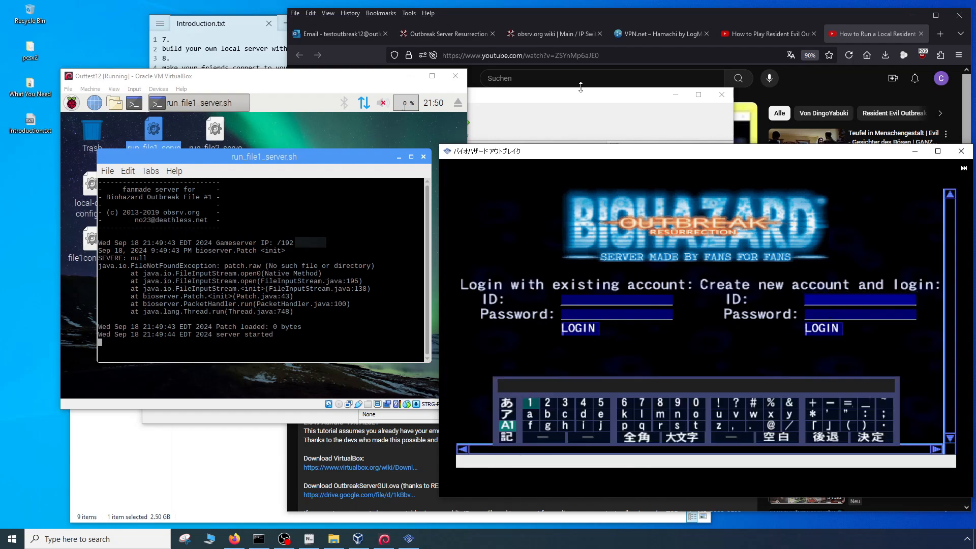
key("k")
key("Return")
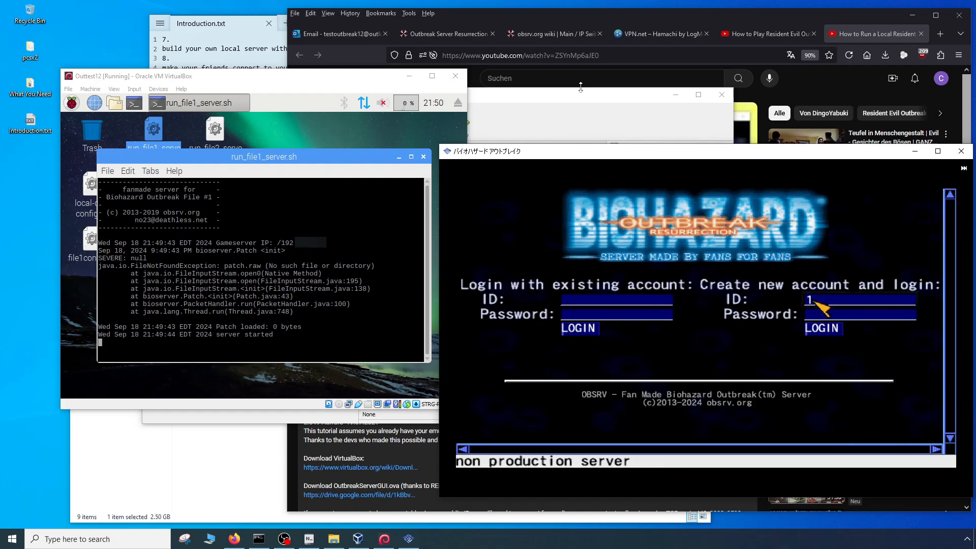
key("Down")
key("k")
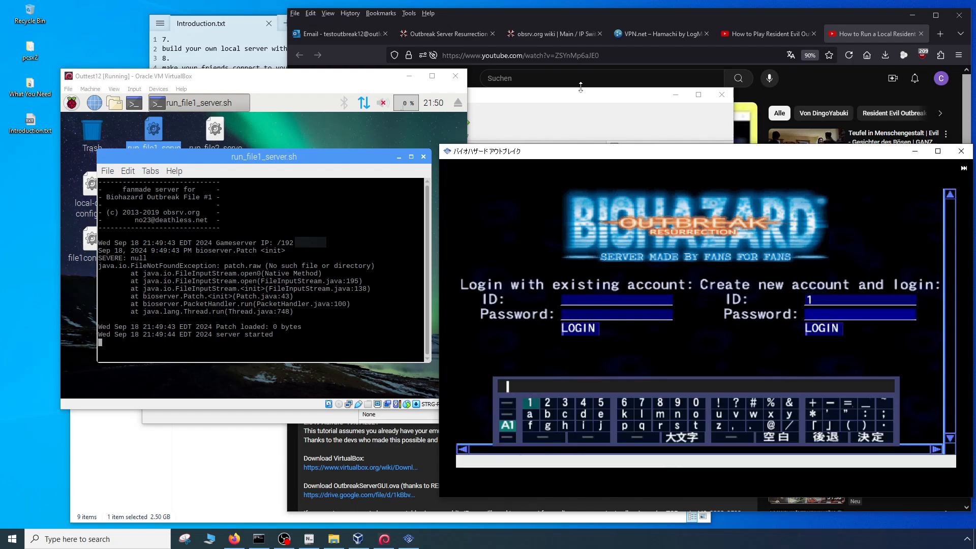
key("k")
key("Return")
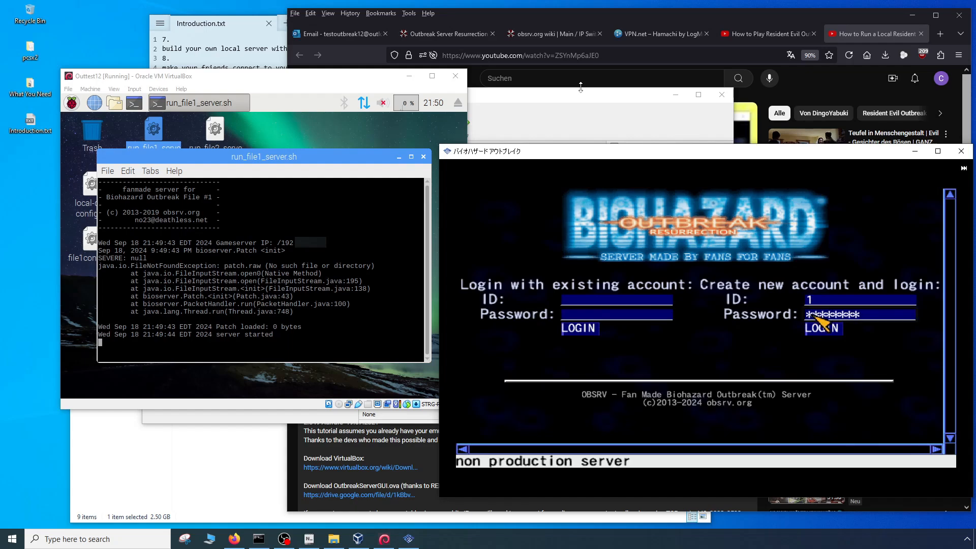
- Log in with the new account and continue past the user registration screen
key("Down")
key("k")
key("k")
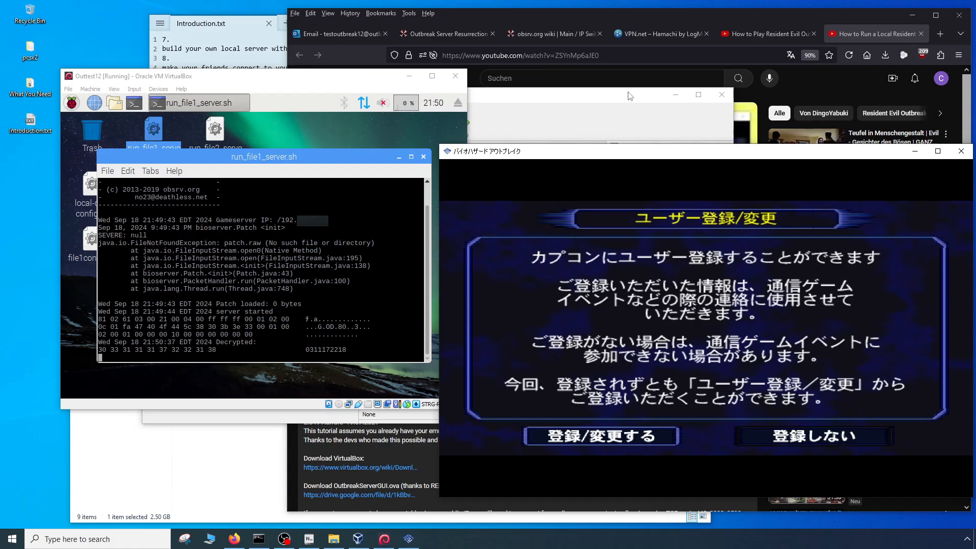
key("Return")
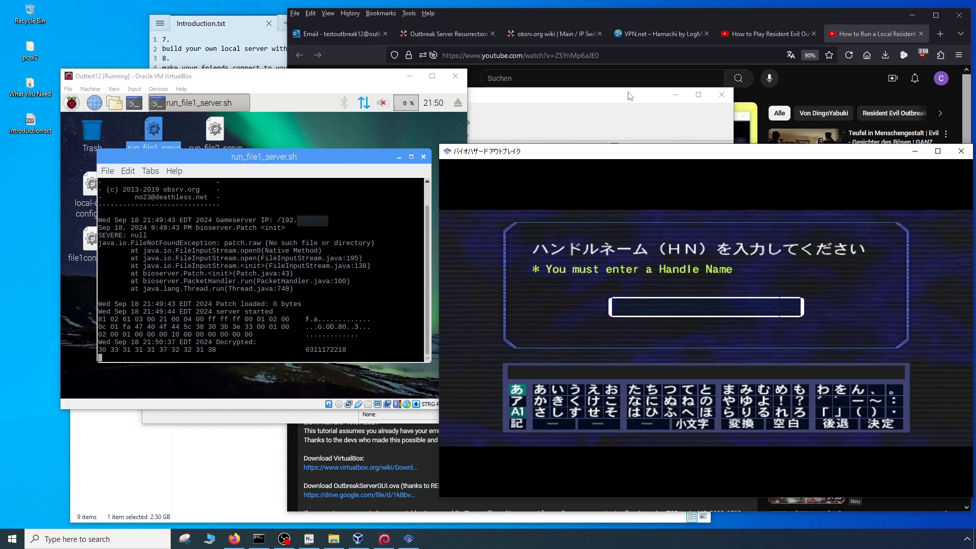
- Set the on-screen keyboard to alphanumeric characters and enter A as the handle name
key("Return")
key("Right")
key("Up")
key("Return")
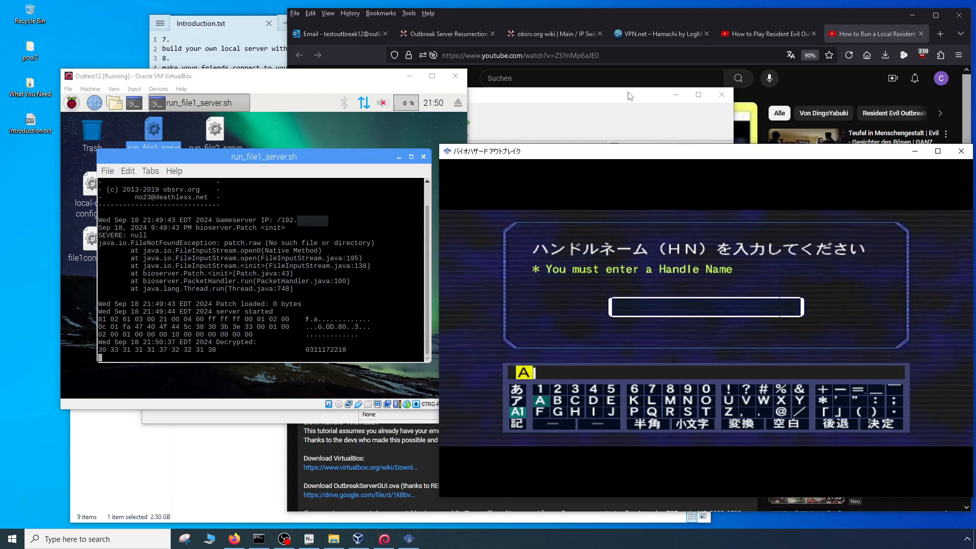
key("Down")
key("Left")
key("Left")
key("Down")
key("Return")
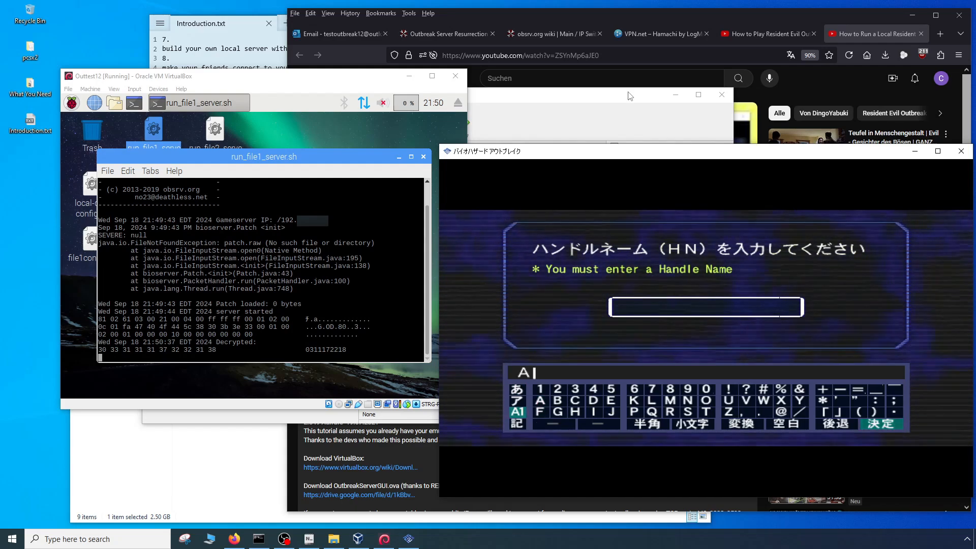
- Switch the on-screen keyboard to lowercase letters
key("Left")
key("Left")
key("Left")
key("Left")
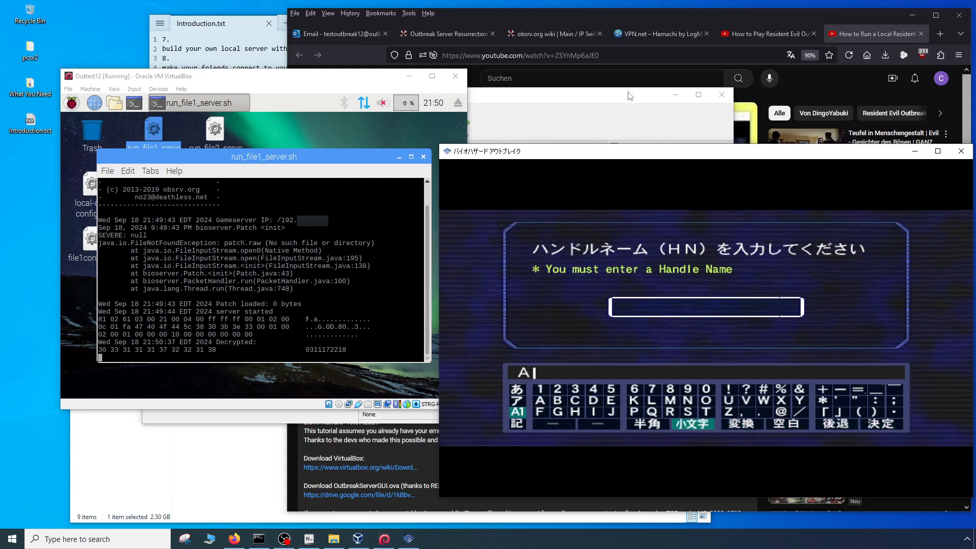
key("Return")
key("Right")
key("Left")
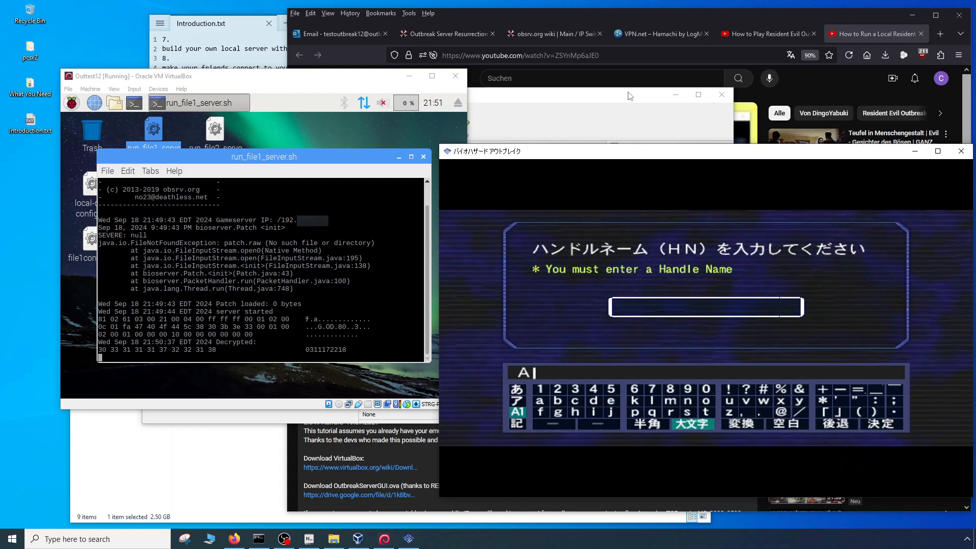
- Submit the handle name A and confirm its registration
key("Right")
key("Right")
key("Return")
key("Return")
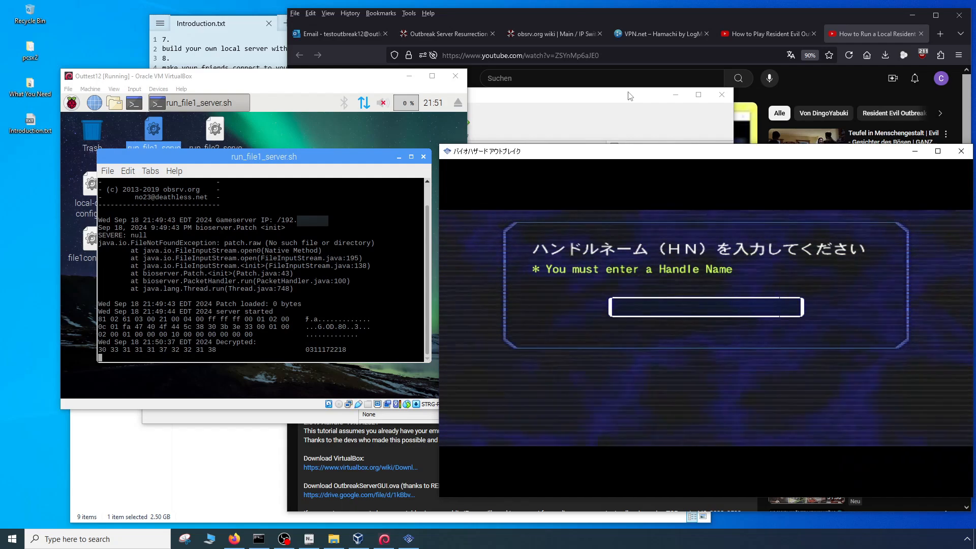
key("Left")
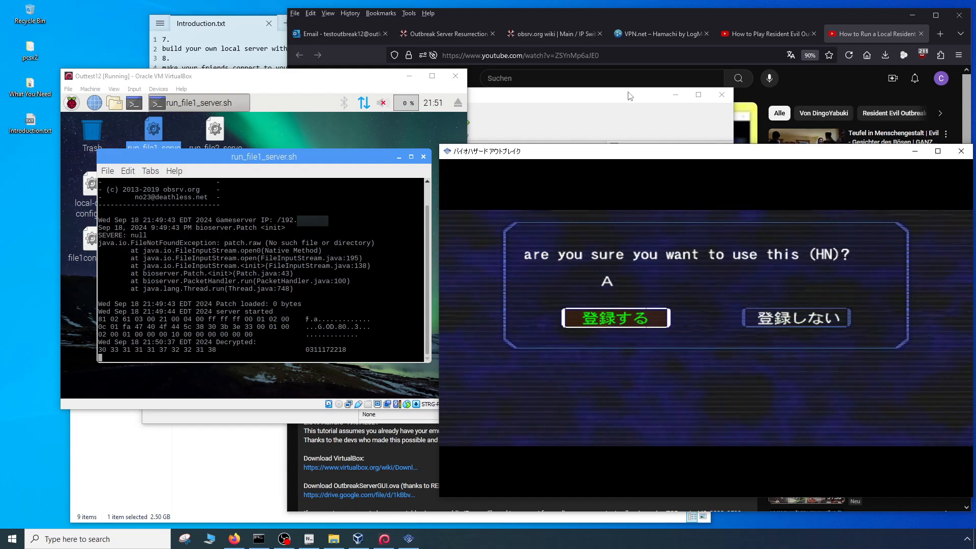
key("Right")
key("Left")
key("Return")
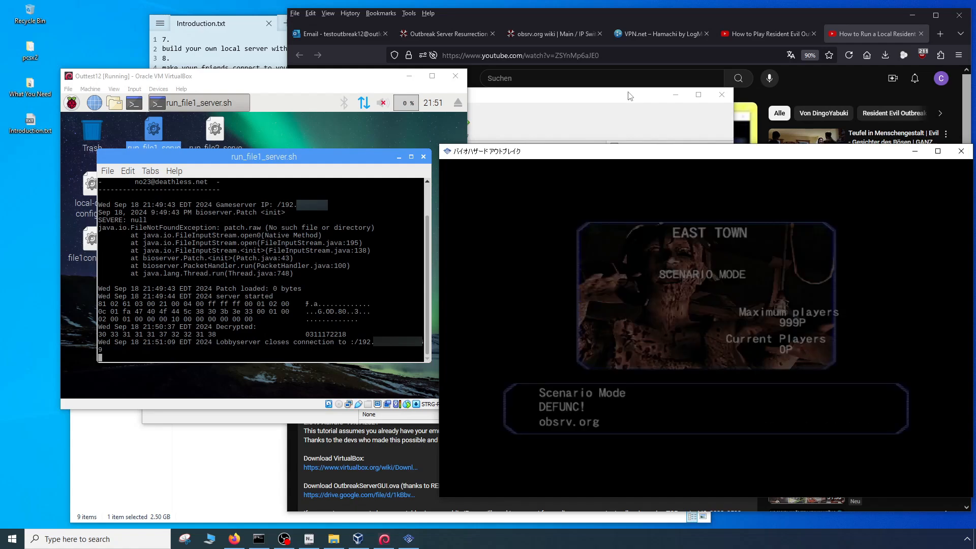
- Enter the West Town free mode lobby and open the room list of Area 01
key("Right")
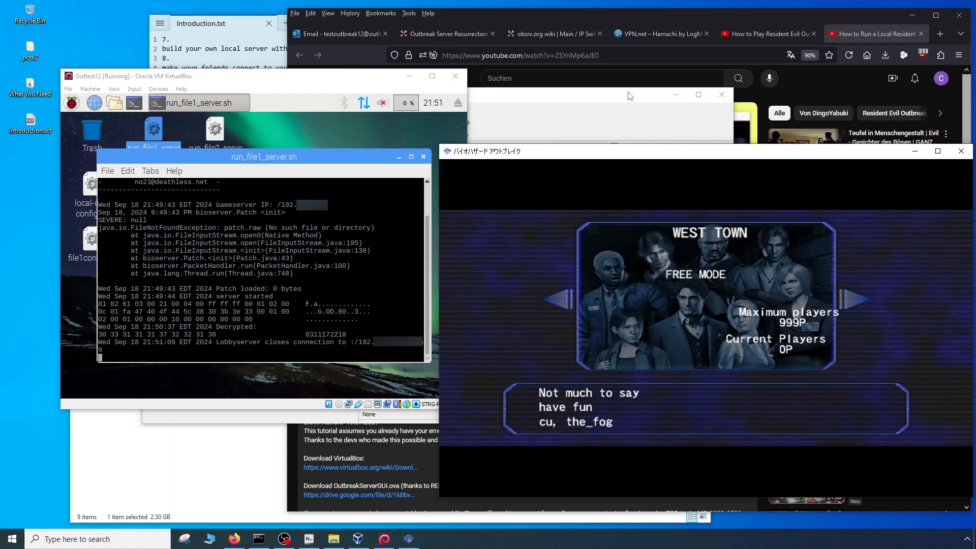
key("k")
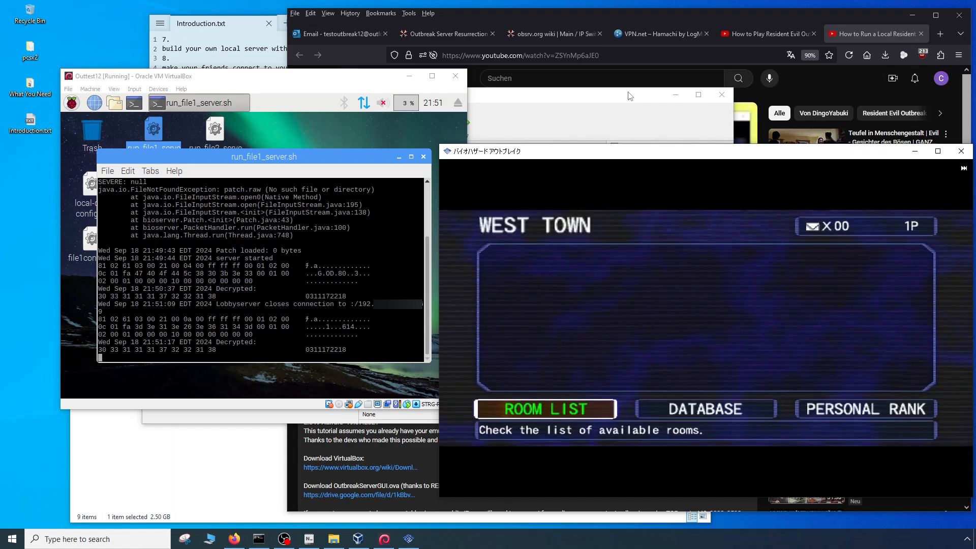
key("k")
- Create a room in vacant slot 1 with the preset rules, outbreak scenario and Kevin, and start the game
key("k")
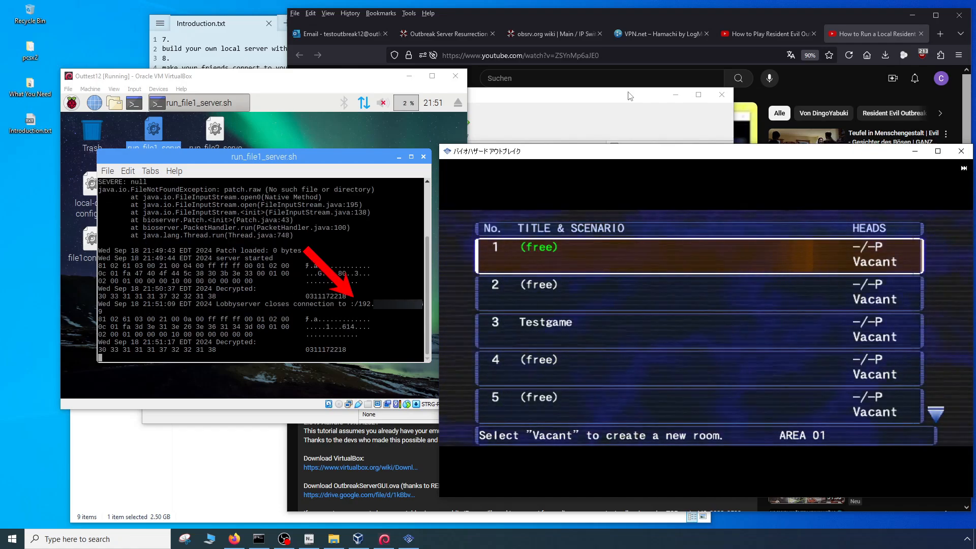
key("k")
key("Down")
key("Down")
key("Down")
key("Down")
key("Down")
key("Down")
key("Down")
key("Down")
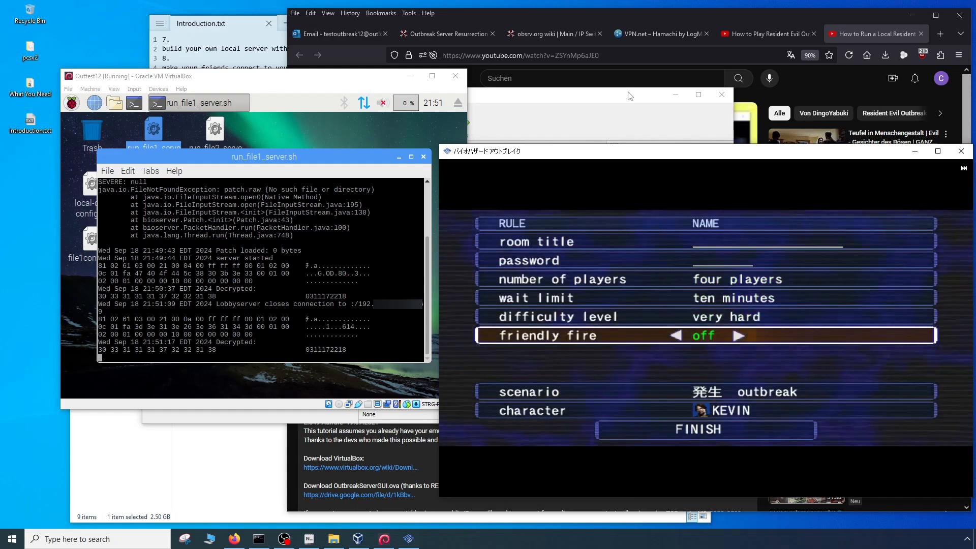
key("k")
key("Left")
key("k")
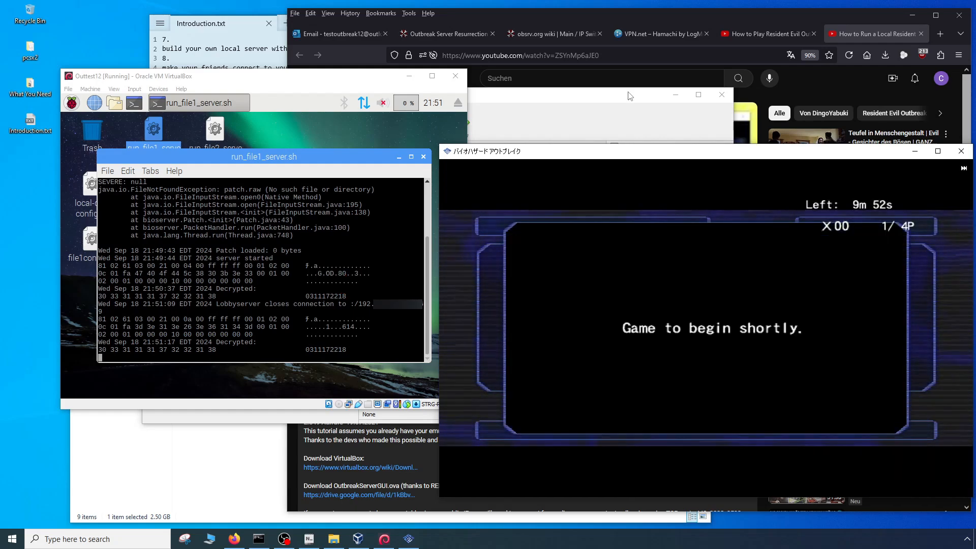
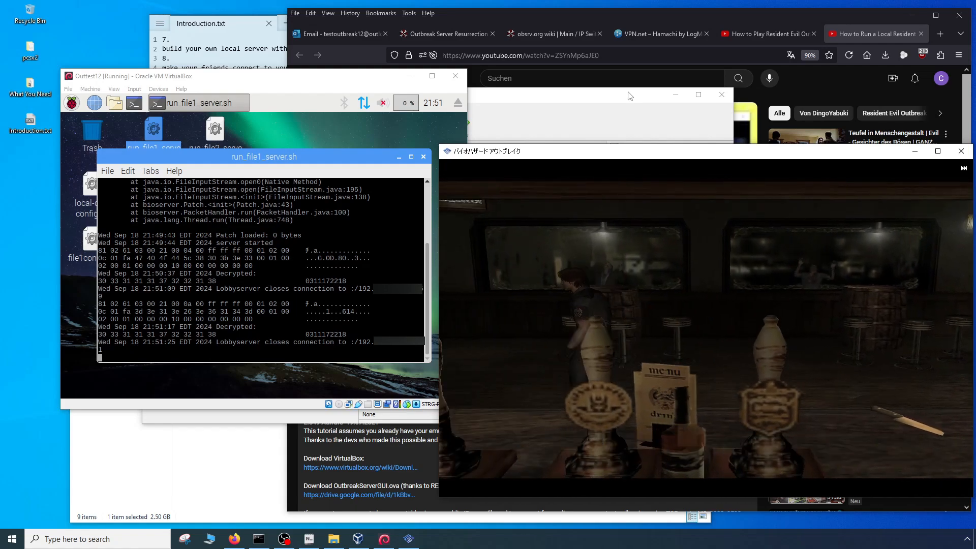
- Shut down the running Outbreak game and close the file 1 server's terminal in the virtual machine
left_click(961, 152)
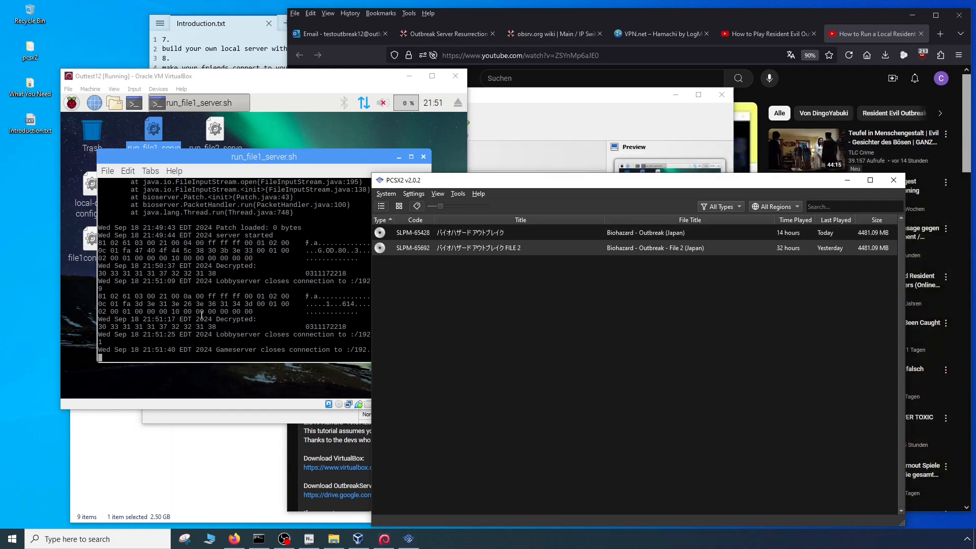
left_click(338, 131)
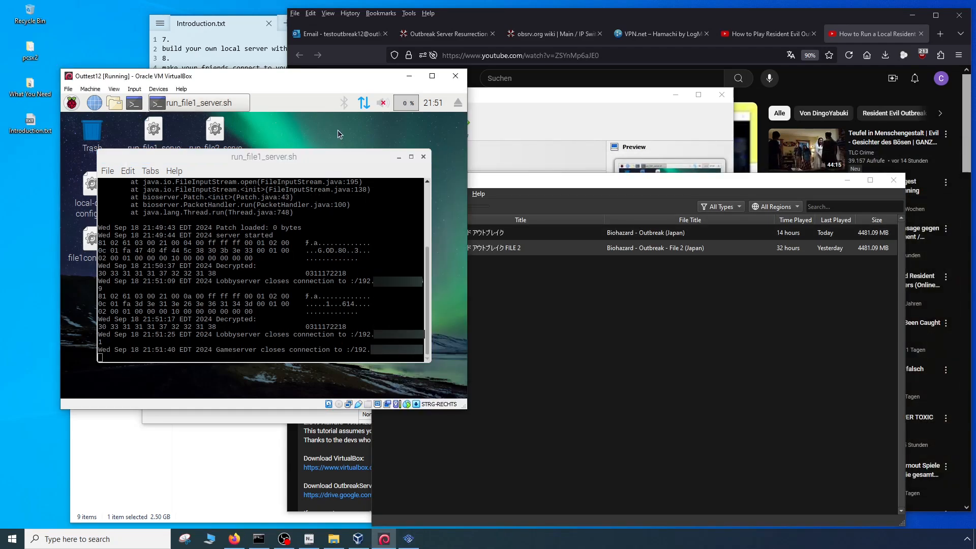
left_click(423, 157)
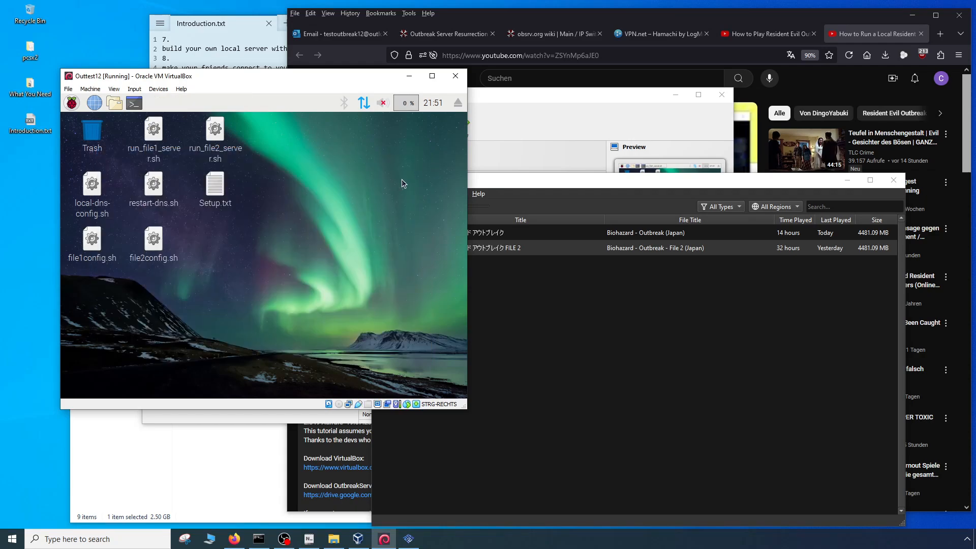
- Open Setup.txt in the virtual machine and read the instructions for running the server over the internet, including port forwarding
left_click(216, 191)
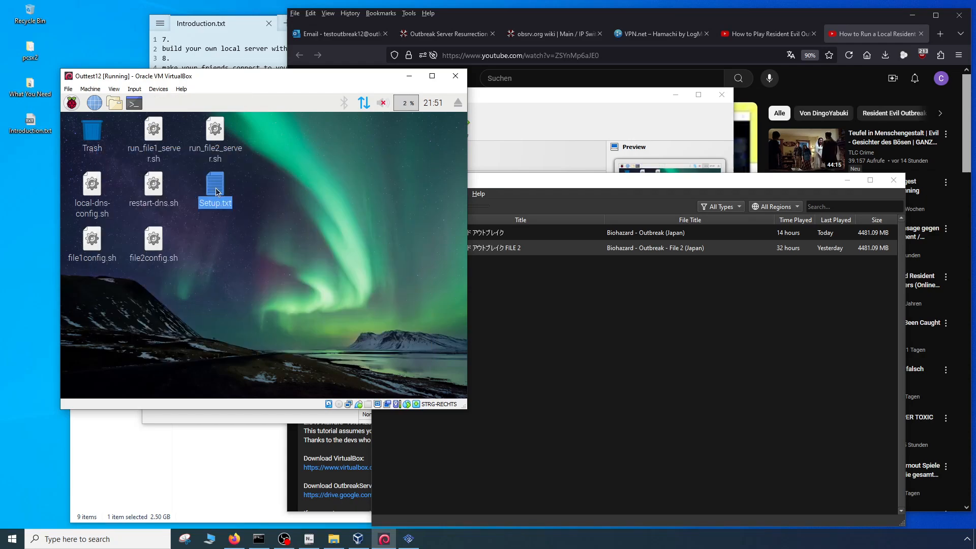
double_click(216, 191)
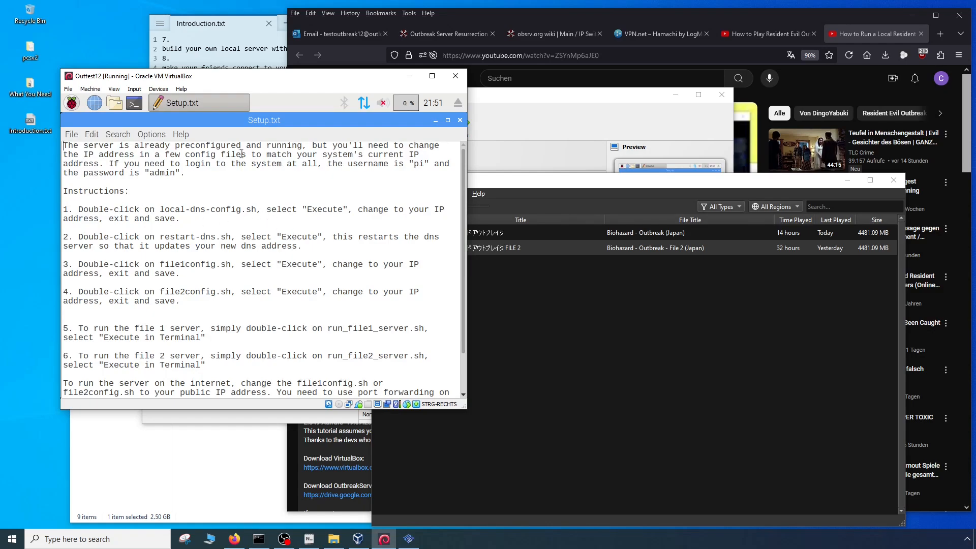
scroll(269, 236, "down", 2)
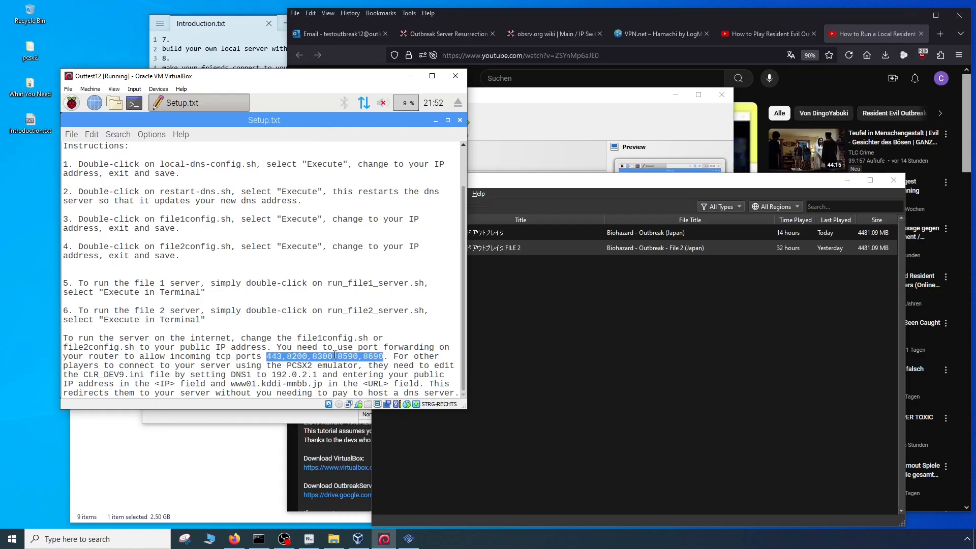
left_click(335, 355)
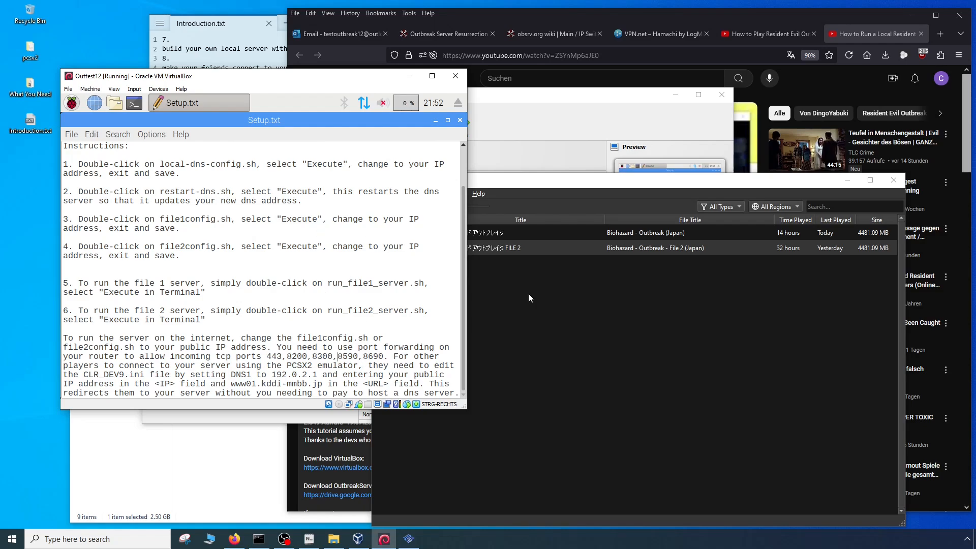
- In PCSX2, open Biohazard Outbreak's network settings, set the DNS1 address to 192.0.2.1 and show the internal DNS hosts
left_click(574, 336)
left_click_drag(522, 182, 632, 160)
right_click(562, 209)
left_click(582, 205)
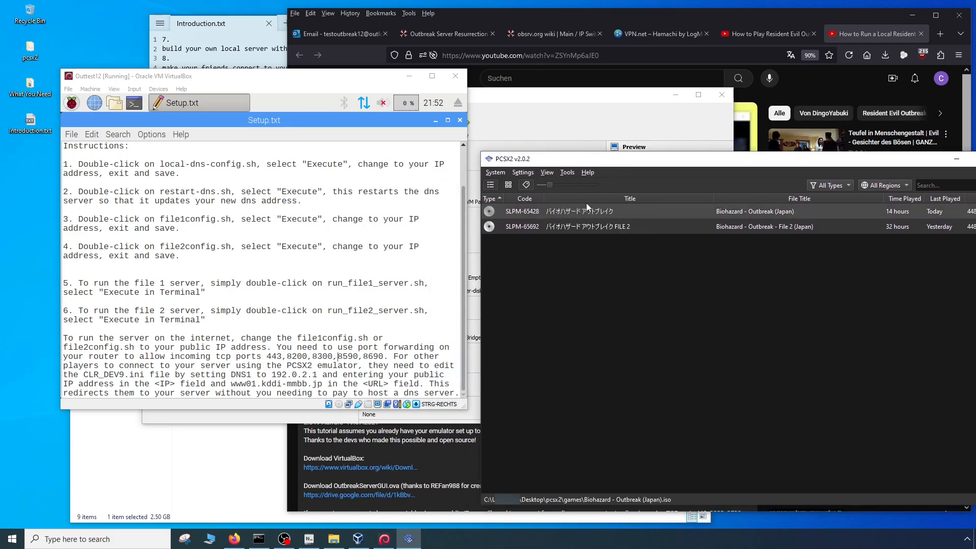
left_click_drag(533, 124, 740, 127)
left_click(541, 297)
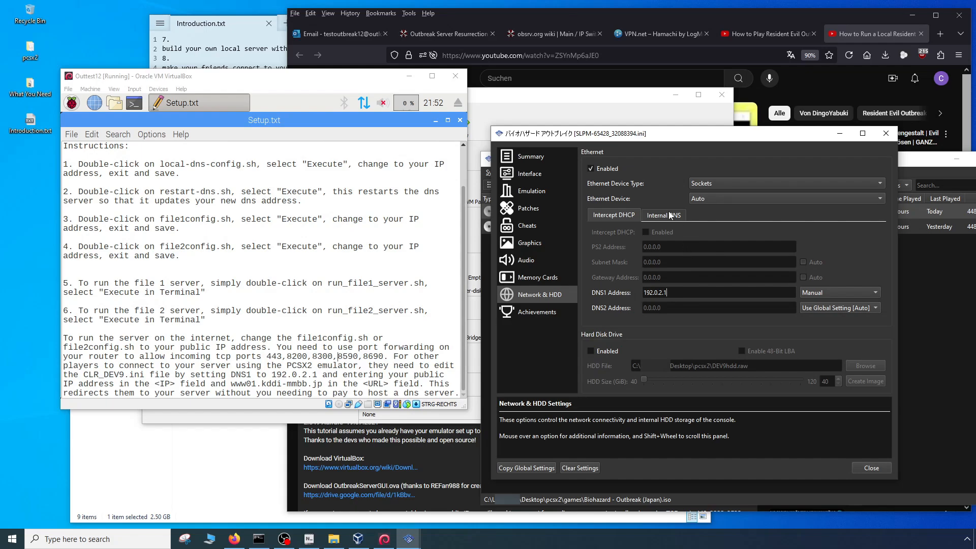
left_click(669, 216)
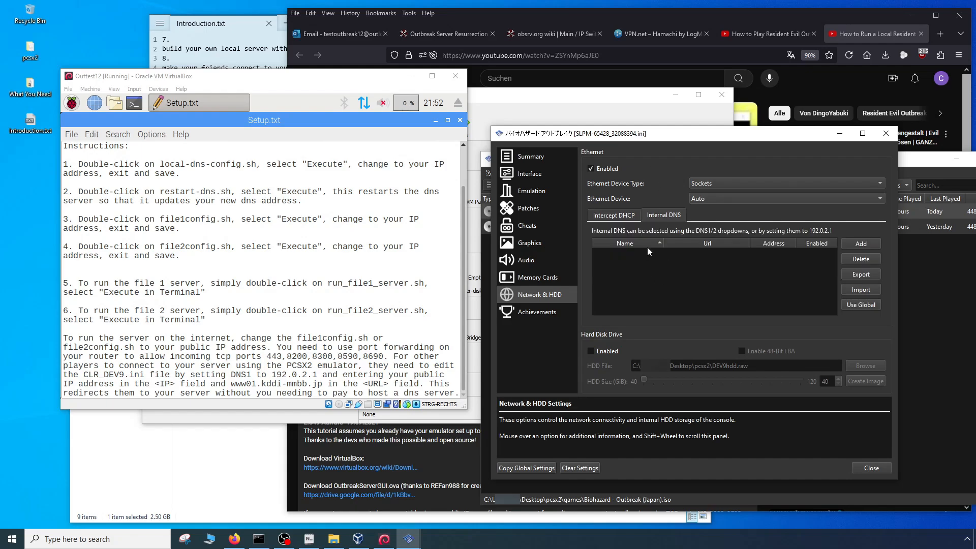
- Switch to Firefox and open the Alternate DNS Setups page of the obsrv.org wiki
left_click_drag(537, 9, 293, 11)
left_click(192, 37)
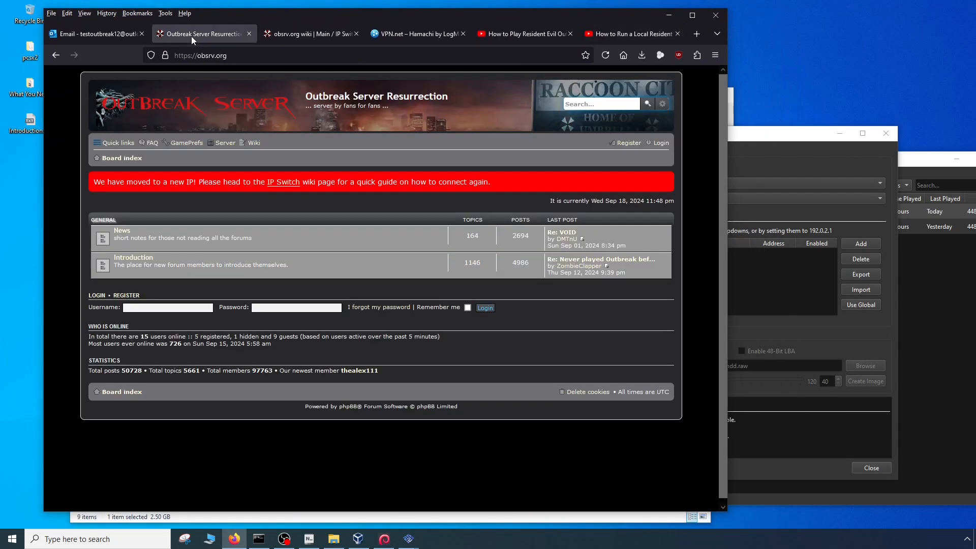
left_click(308, 34)
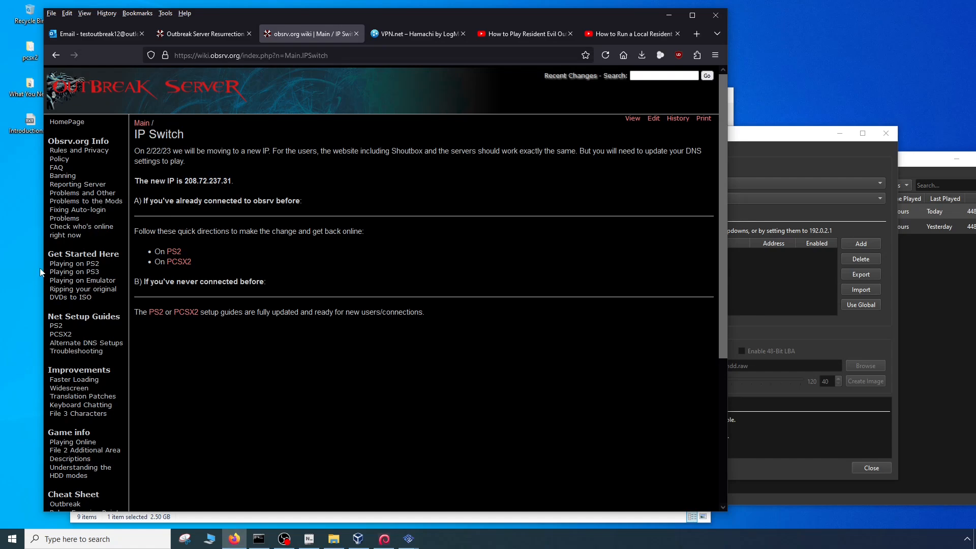
left_click(65, 346)
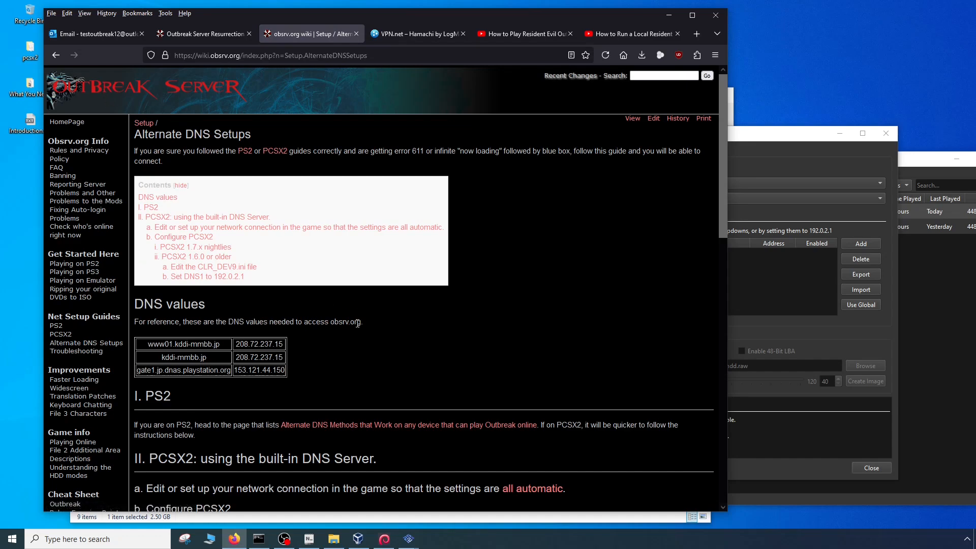
- Add an internal DNS host in the game's PCSX2 settings with the URL www01.kddi-mmbb.jp from the wiki's DNS values
left_click_drag(146, 345, 224, 348)
key("ctrl+c")
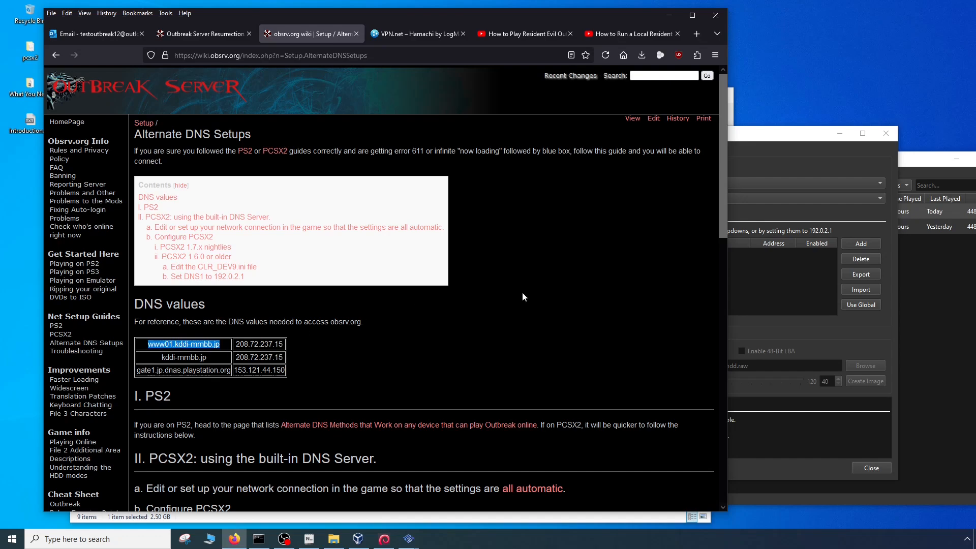
left_click(776, 285)
left_click(854, 243)
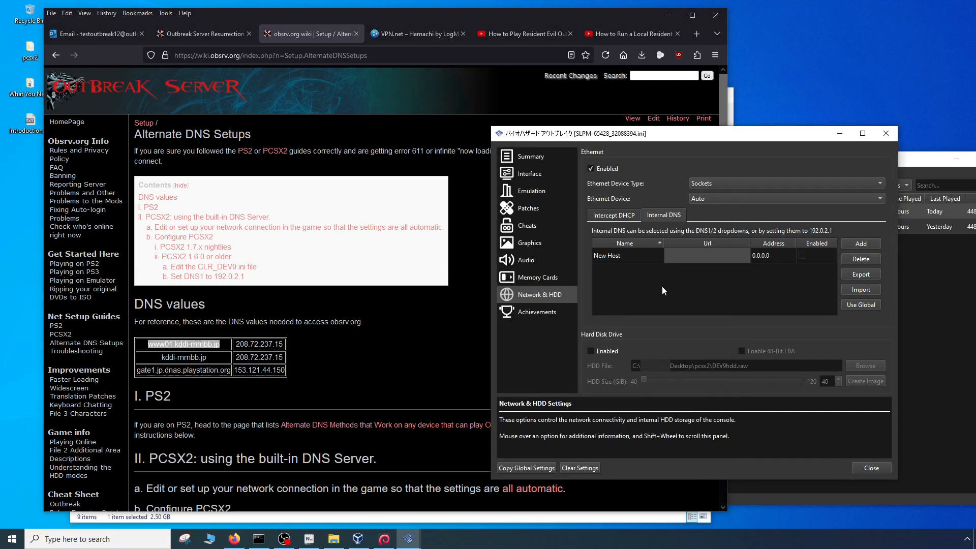
double_click(681, 260)
key("ctrl+v")
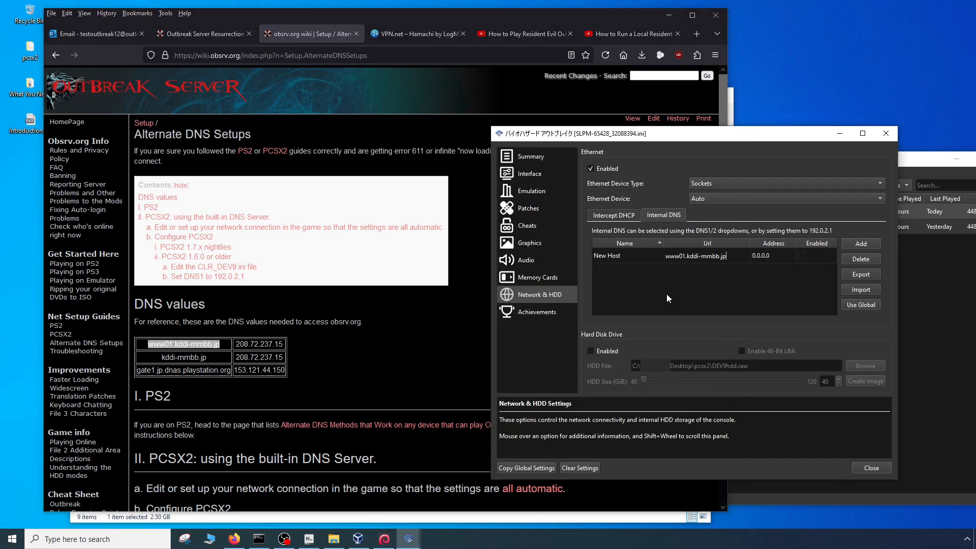
key("Return")
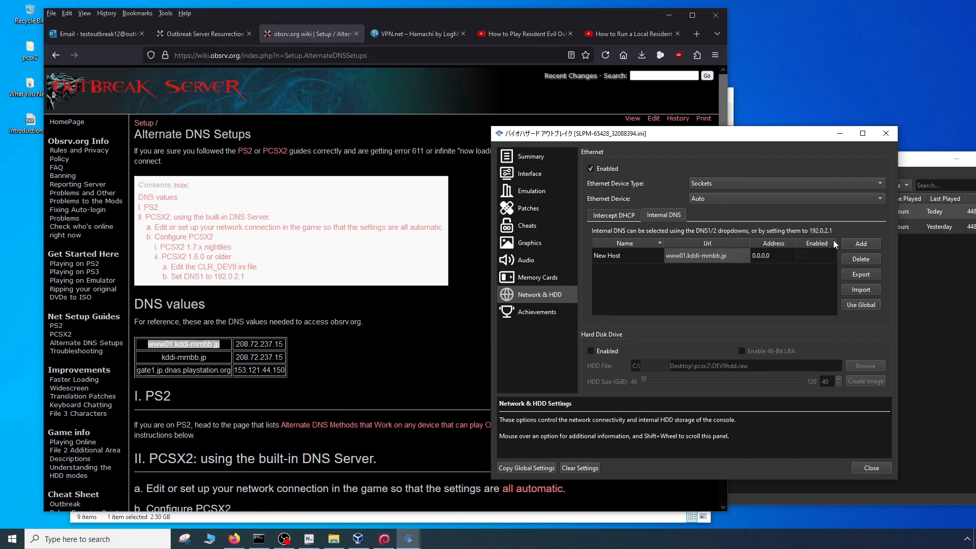
- Add a second internal DNS host with the URL kddi-mmbb.jp copied from the wiki
left_click(853, 245)
triple_click(202, 360)
key("ctrl+c")
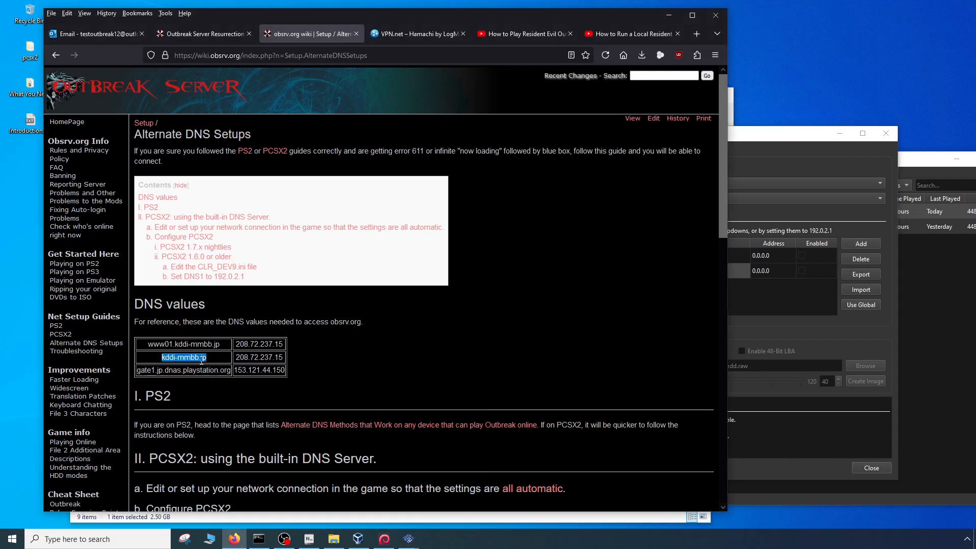
key("alt+Tab")
double_click(694, 270)
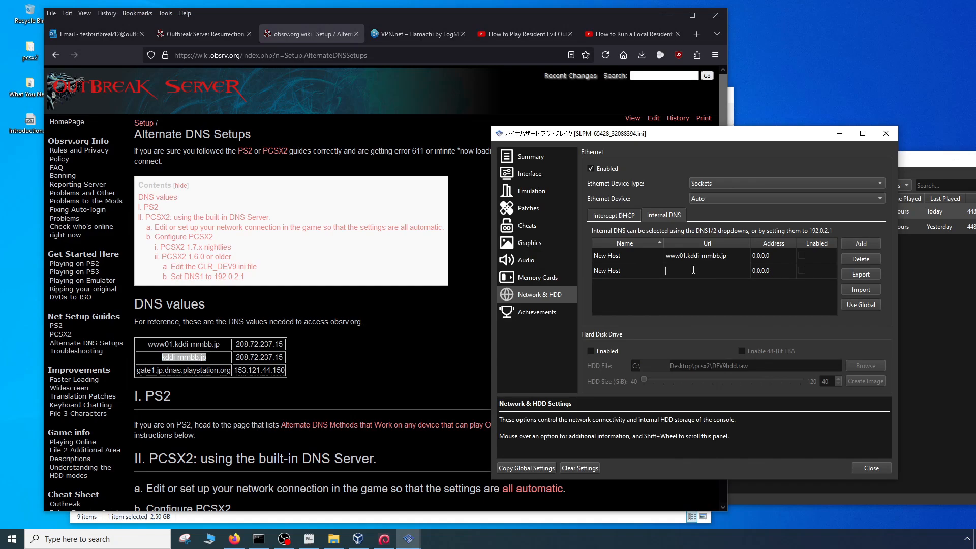
key("ctrl+v")
- Add a third internal DNS host with the URL gate1.jp.dnas.playstation.org and enable all three hosts
triple_click(195, 372)
key("ctrl+c")
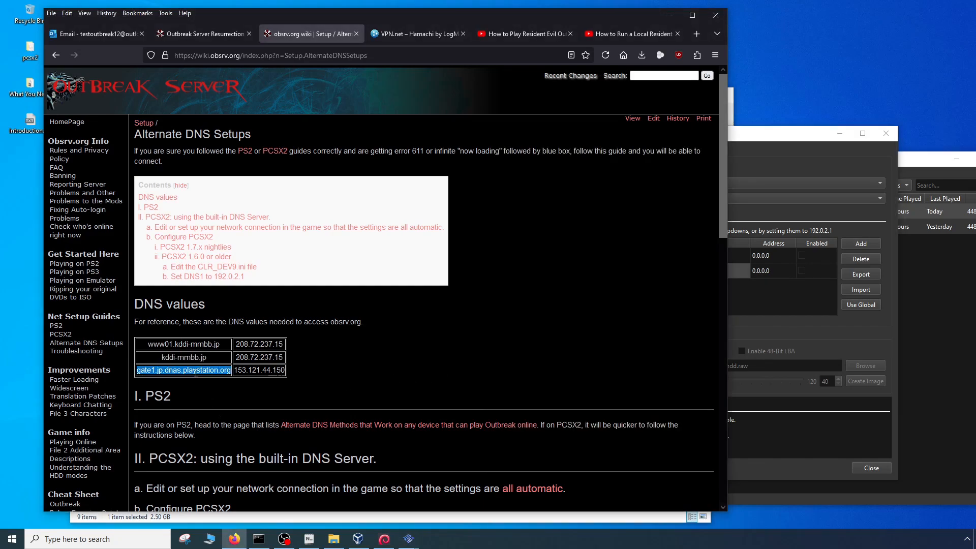
key("alt+Tab")
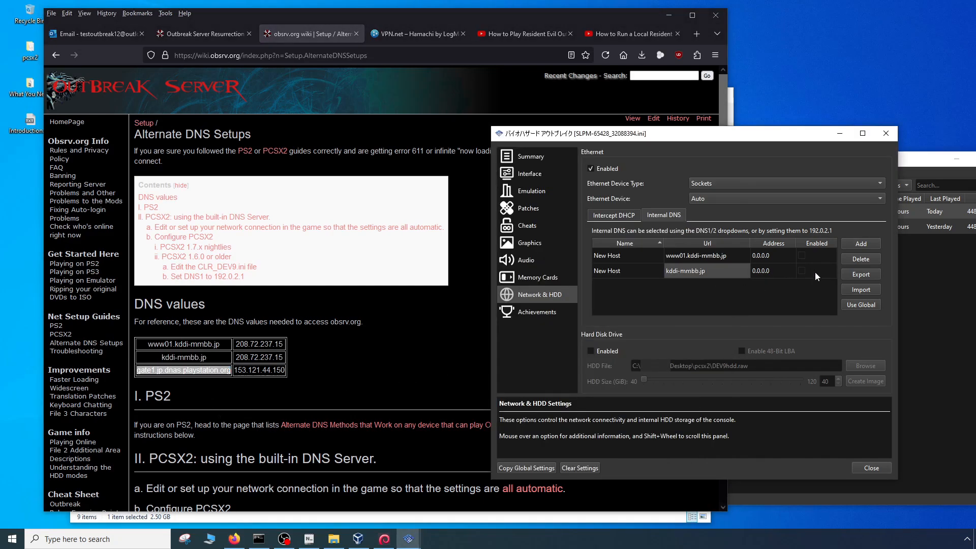
left_click(859, 244)
double_click(683, 287)
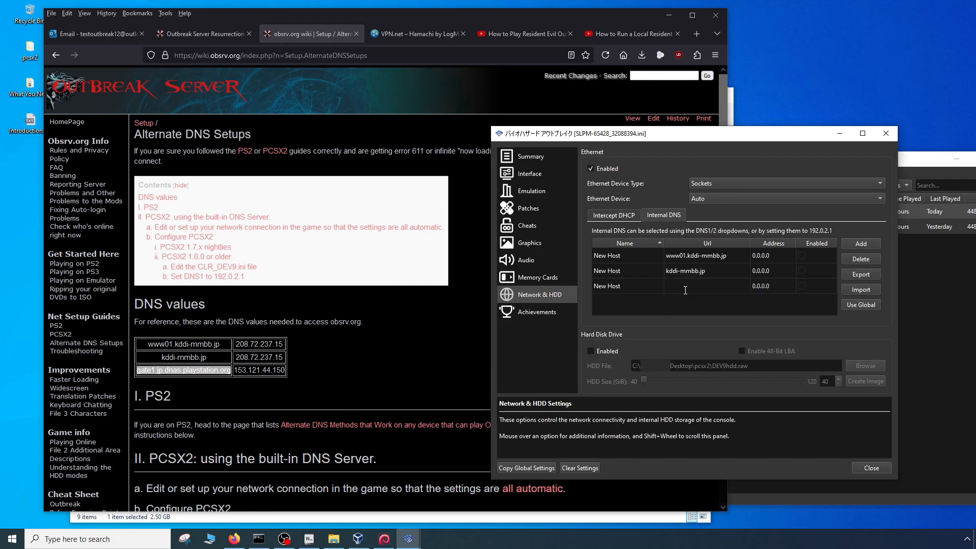
key("ctrl+v")
key("Return")
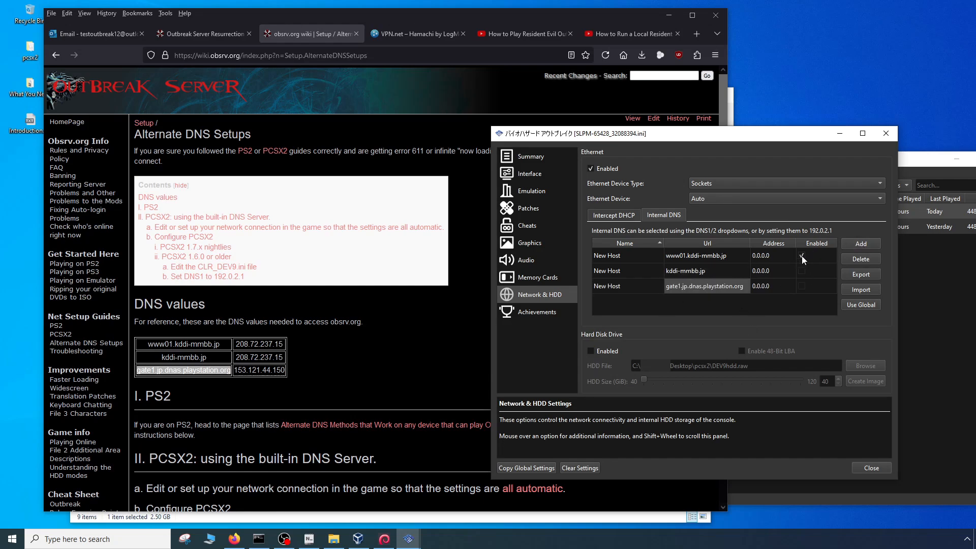
left_click(801, 270)
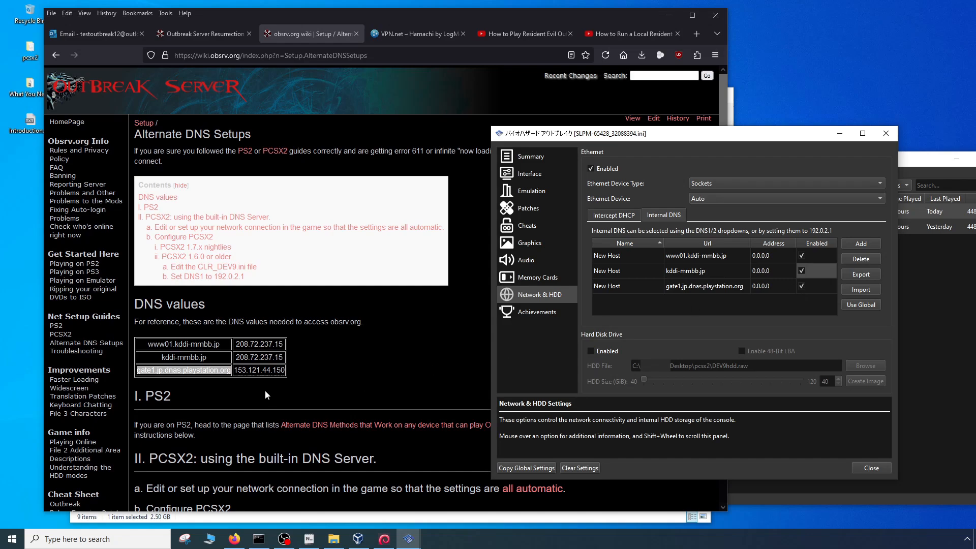
- Set the address of the www01.kddi-mmbb.jp host to 208.72.237.15, copied from the wiki
left_click(319, 374)
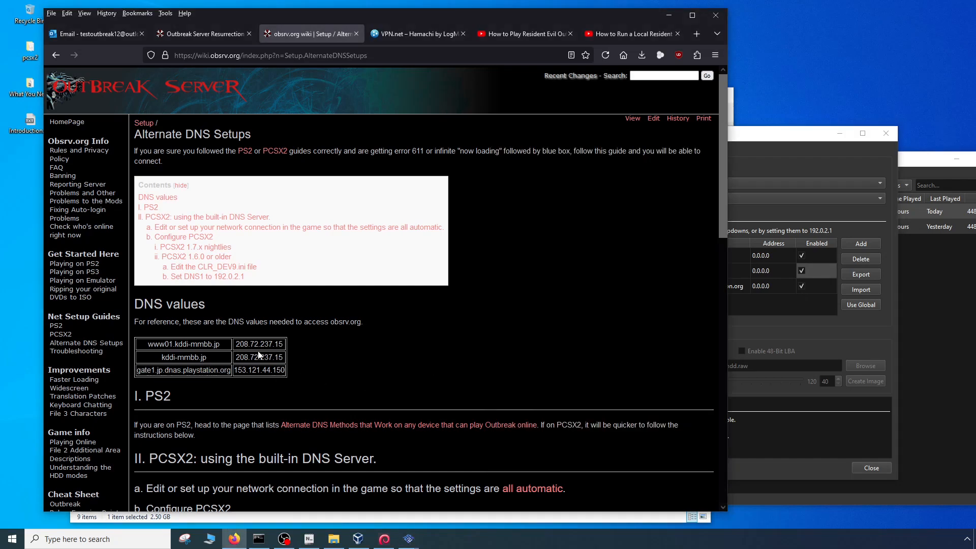
left_click_drag(235, 345, 283, 343)
key("ctrl+c")
left_click(756, 261)
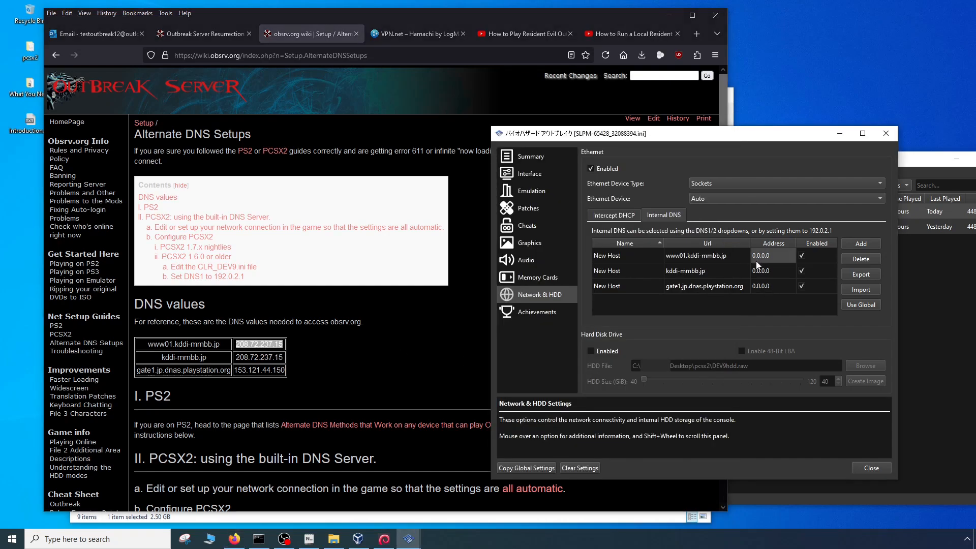
double_click(766, 260)
key("ctrl+v")
- Set the address of the kddi-mmbb.jp host to 208.72.237.15, copied from the wiki
left_click(293, 373)
double_click(269, 358)
key("ctrl+c")
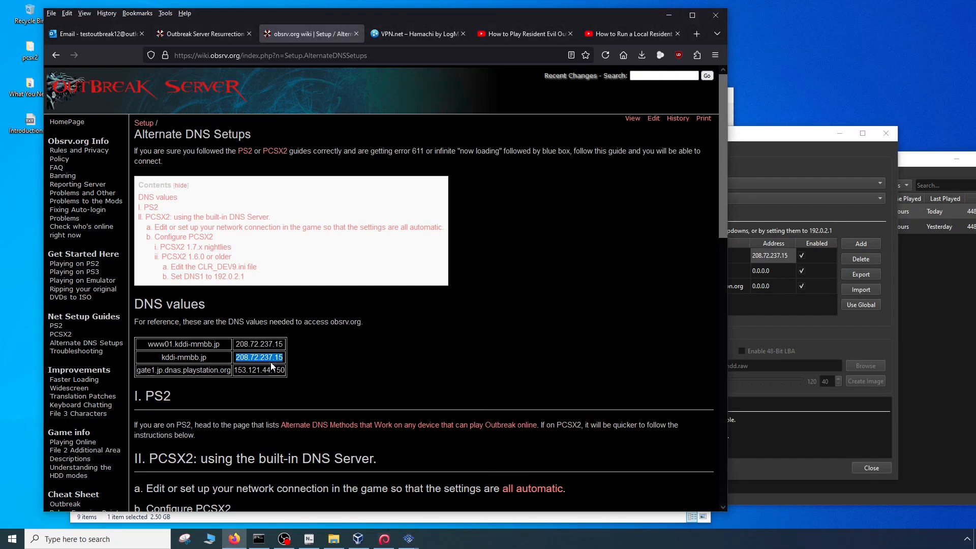
left_click(770, 275)
double_click(770, 272)
key("ctrl+v")
- Set the address of the gate1.jp.dnas.playstation.org host to 153.121.44.150, copied from the wiki
left_click(305, 379)
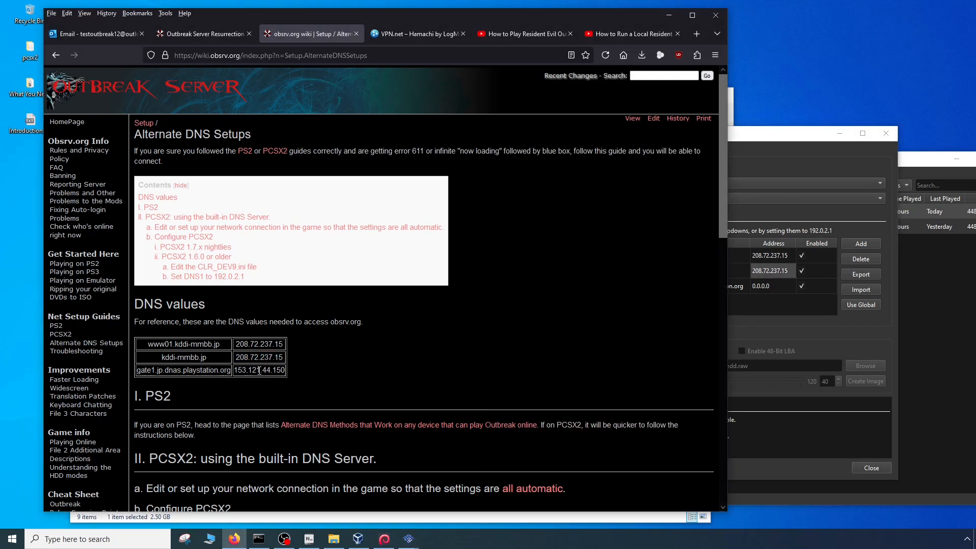
double_click(269, 370)
key("ctrl+c")
left_click(776, 283)
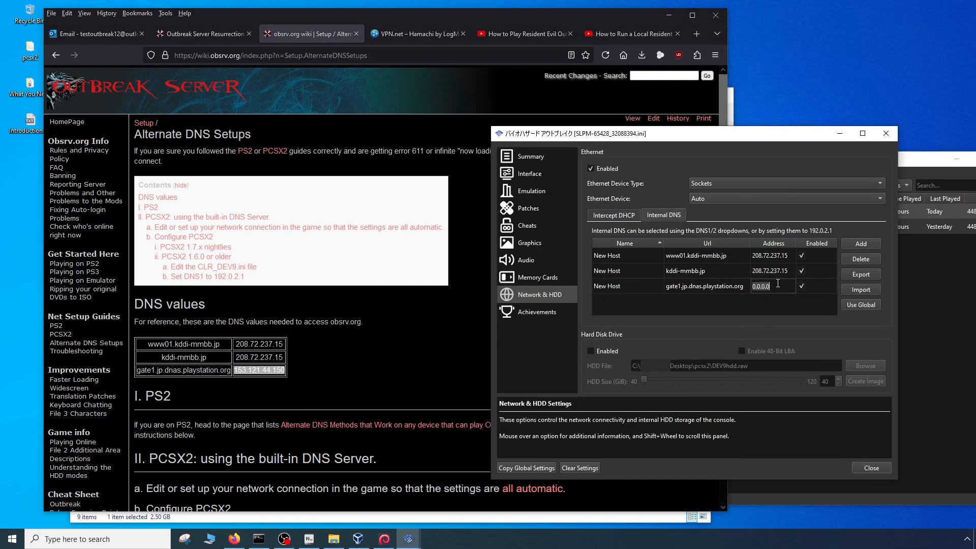
double_click(777, 286)
key("ctrl+v")
left_click(735, 306)
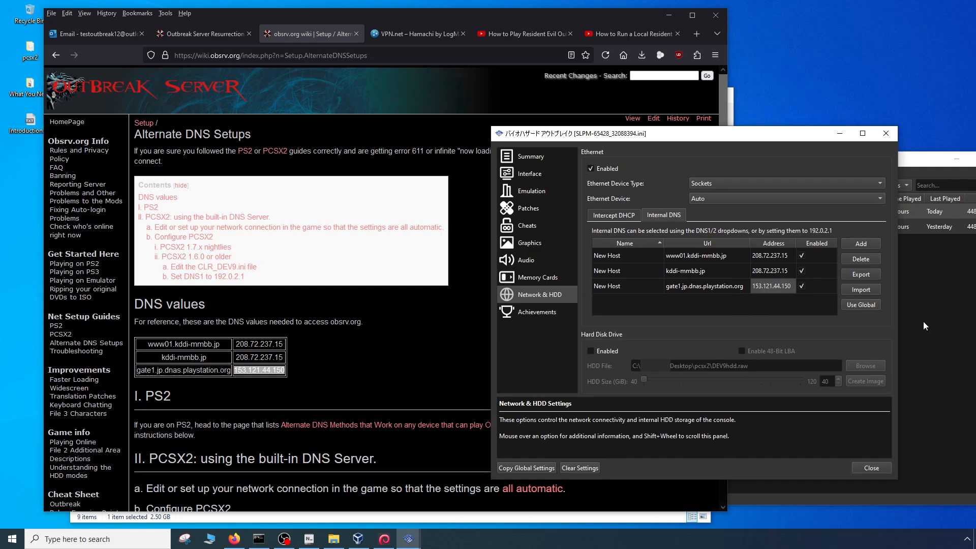
- Check the game's DNS1 setting, close its settings window and close the obsrv.org wiki page in the browser
left_click(612, 216)
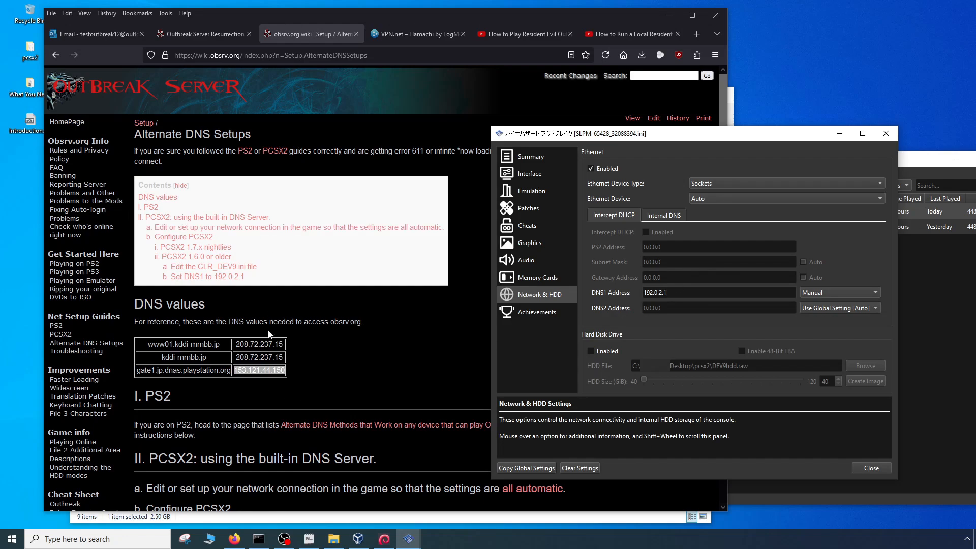
left_click(875, 468)
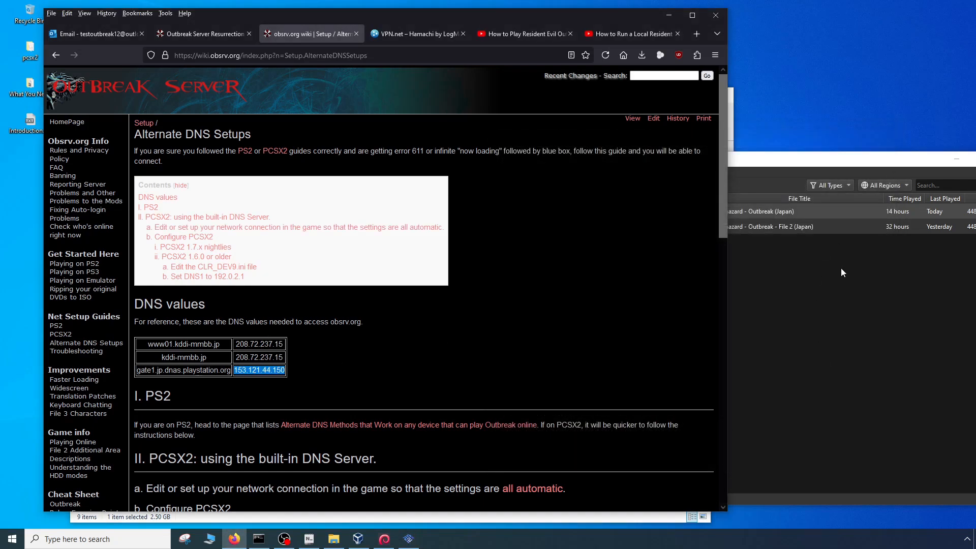
left_click(782, 210)
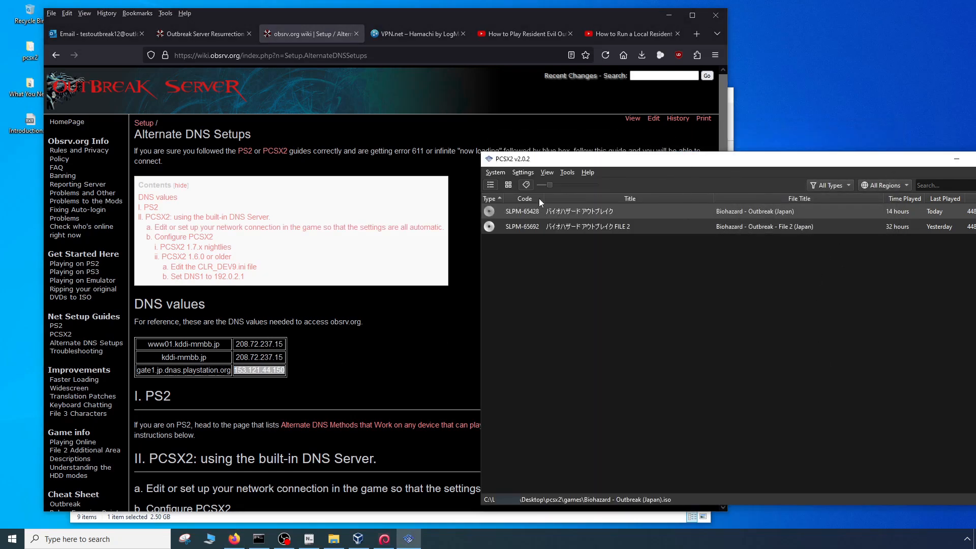
left_click(363, 371)
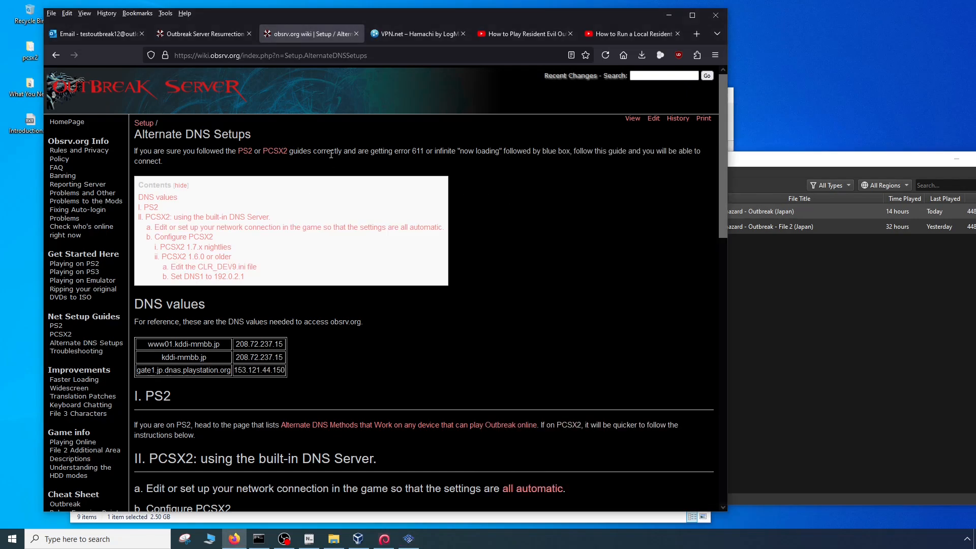
left_click(356, 34)
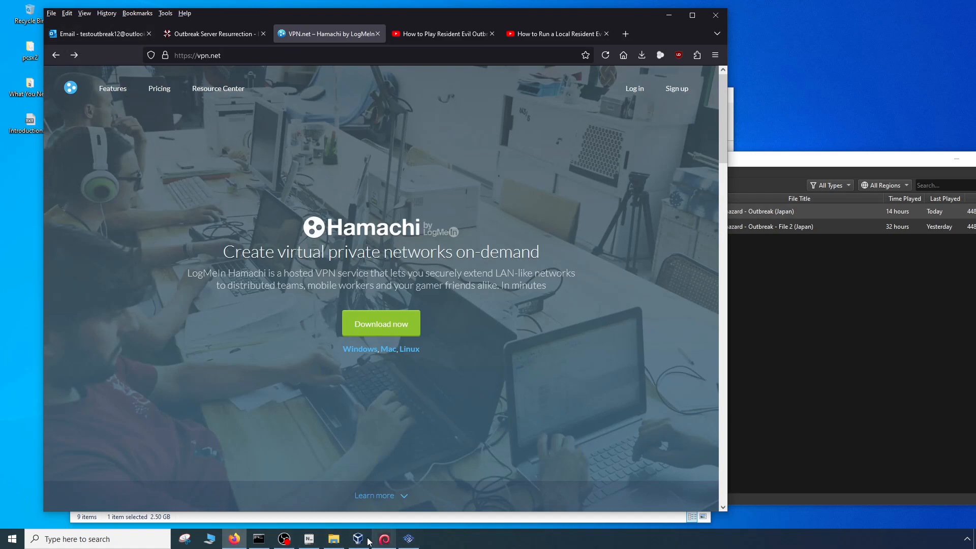
- Remove item 7 about building a local server from Introduction.txt, highlight hamachi in item 8 and minimize the notes
left_click(309, 538)
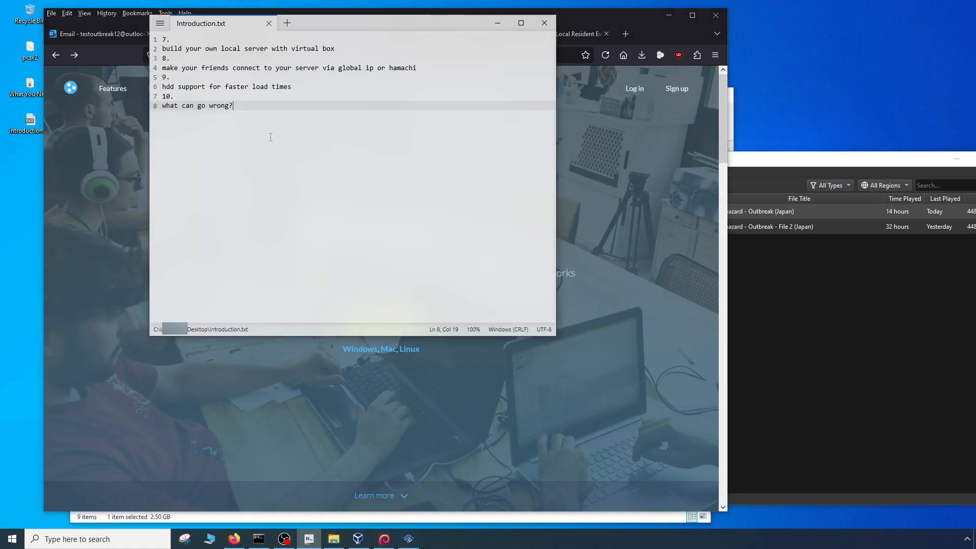
left_click(340, 49)
key("shift+Home")
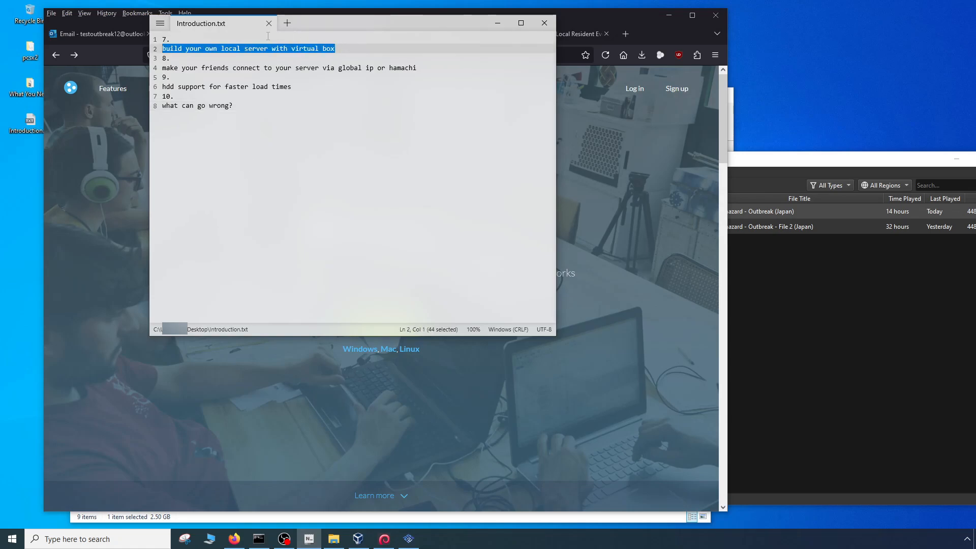
key("shift+Up")
key("Delete")
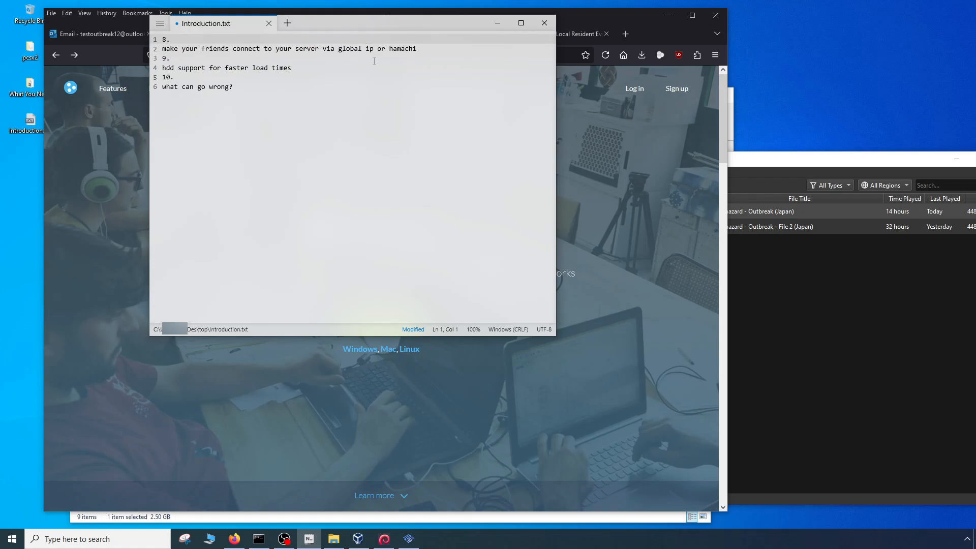
double_click(390, 50)
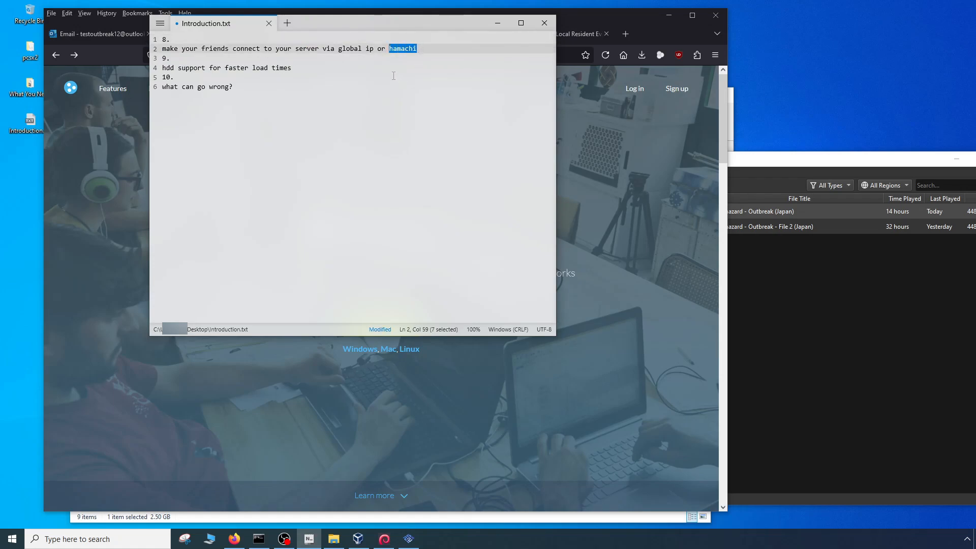
left_click(394, 76)
left_click(494, 22)
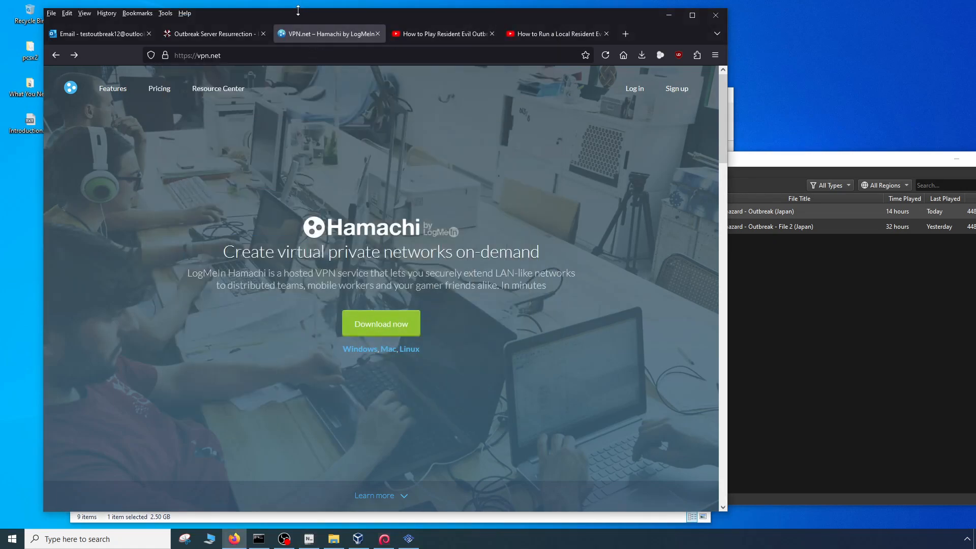
- Move the browser aside, bring the Outtest12 virtual machine forward and close its Setup.txt file
left_click_drag(299, 18, 364, 15)
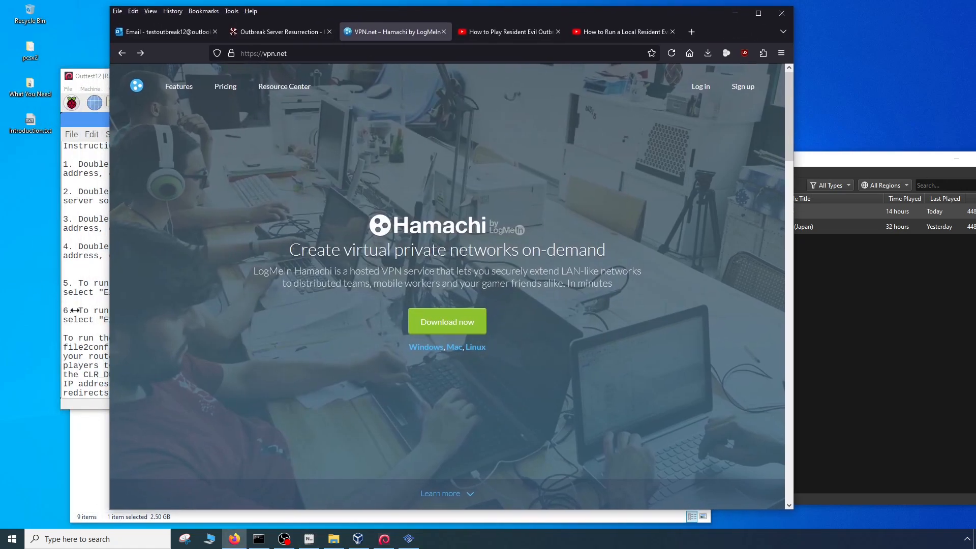
left_click(89, 296)
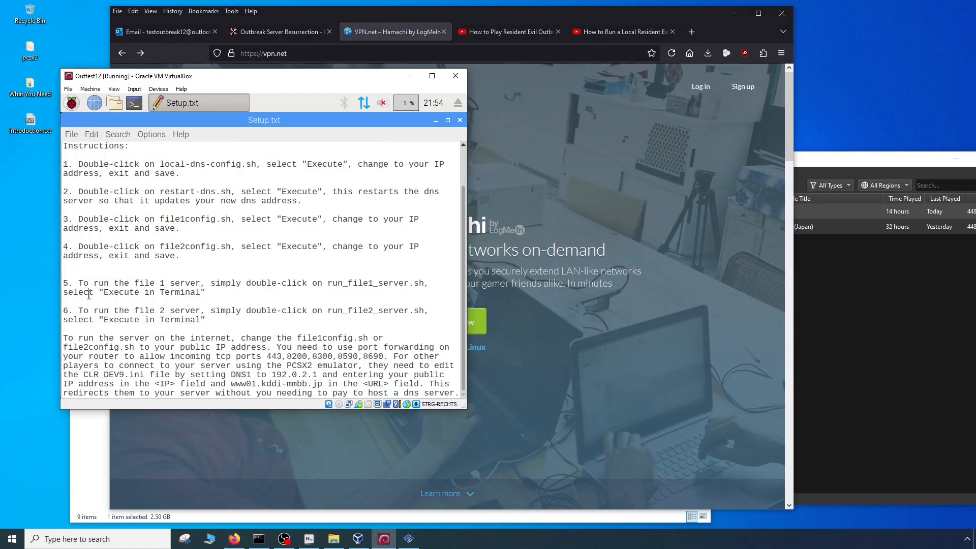
left_click(460, 120)
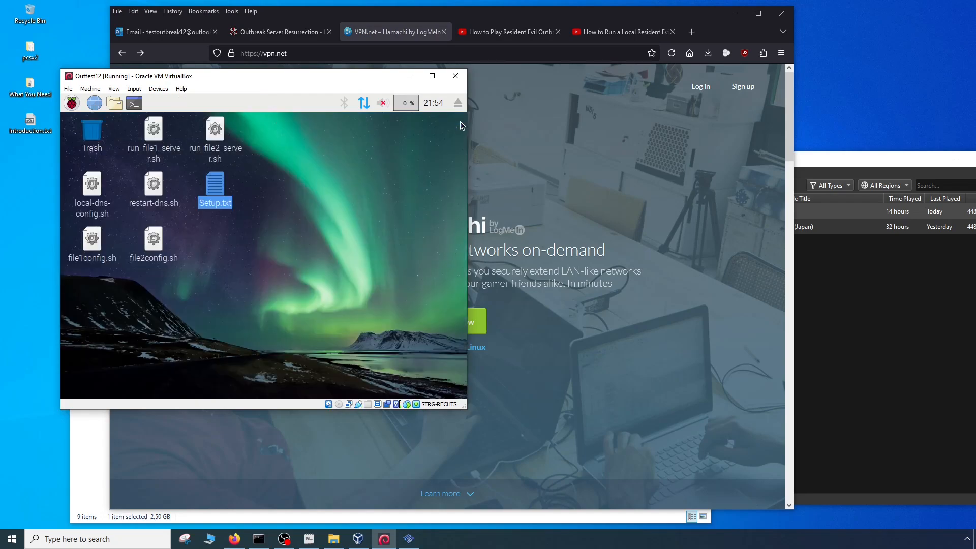
- Open Hamachi.txt from the What You Need folder and move its window clear of the file list
left_click(20, 175)
double_click(30, 93)
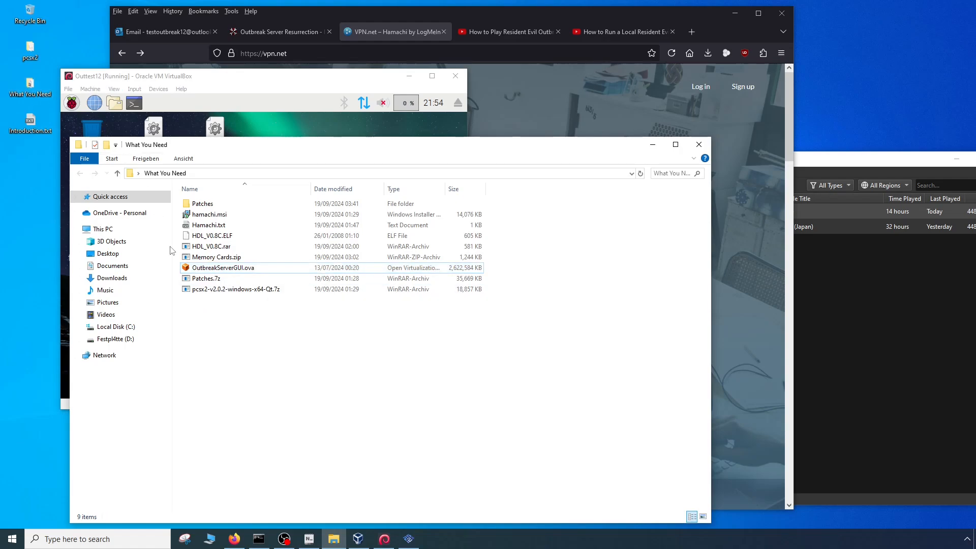
double_click(198, 228)
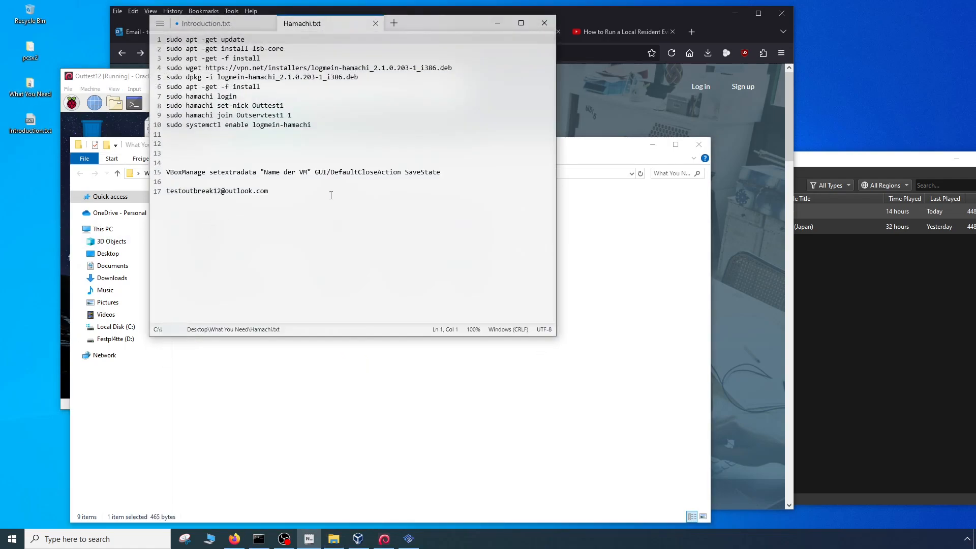
left_click(386, 223)
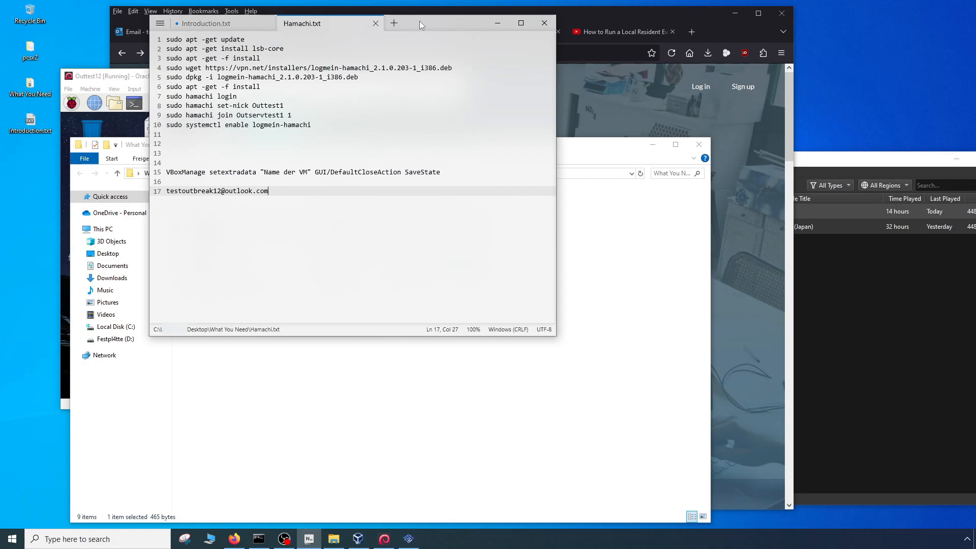
left_click_drag(420, 20, 633, 24)
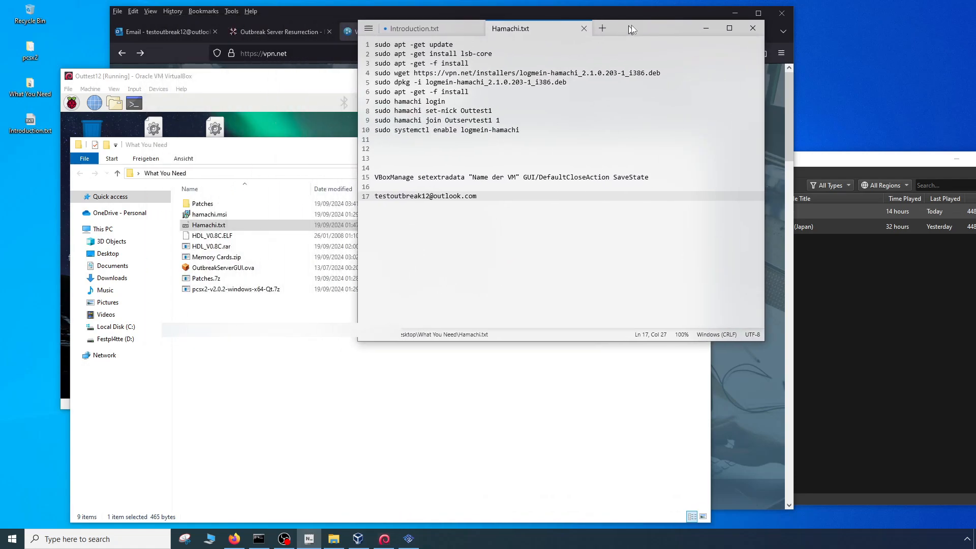
- Install Hamachi from hamachi.msi in English with the license accepted, the default folder and a desktop shortcut, moving the setup and folder windows aside
double_click(209, 216)
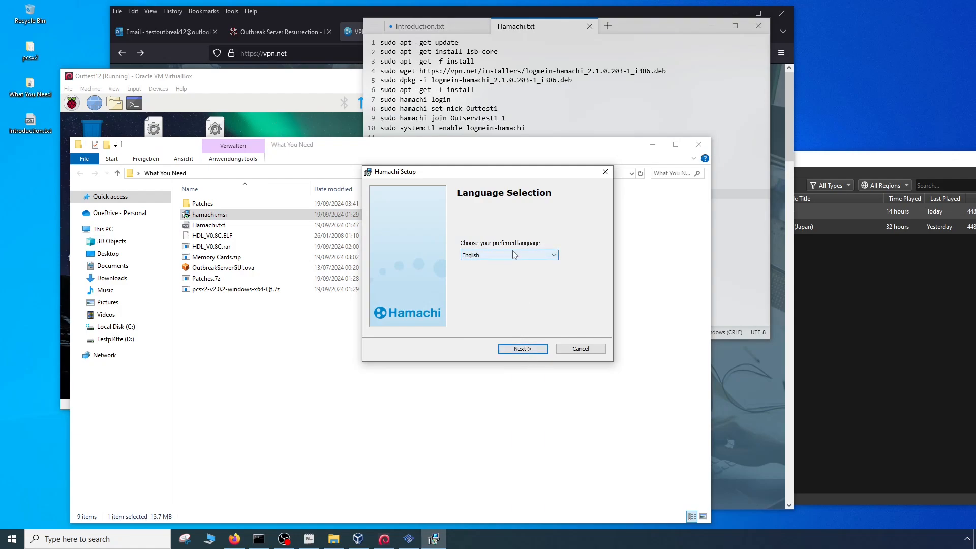
left_click(524, 348)
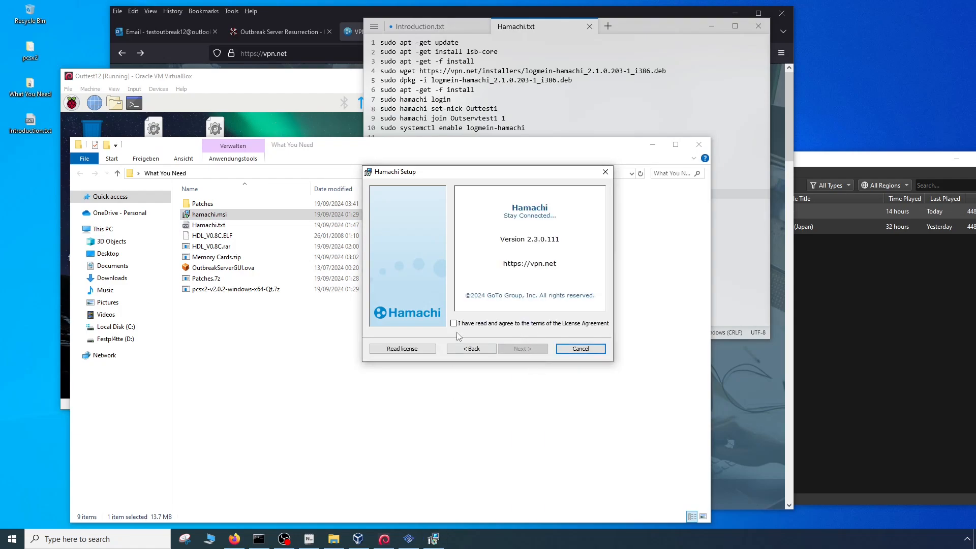
left_click(461, 325)
left_click(524, 349)
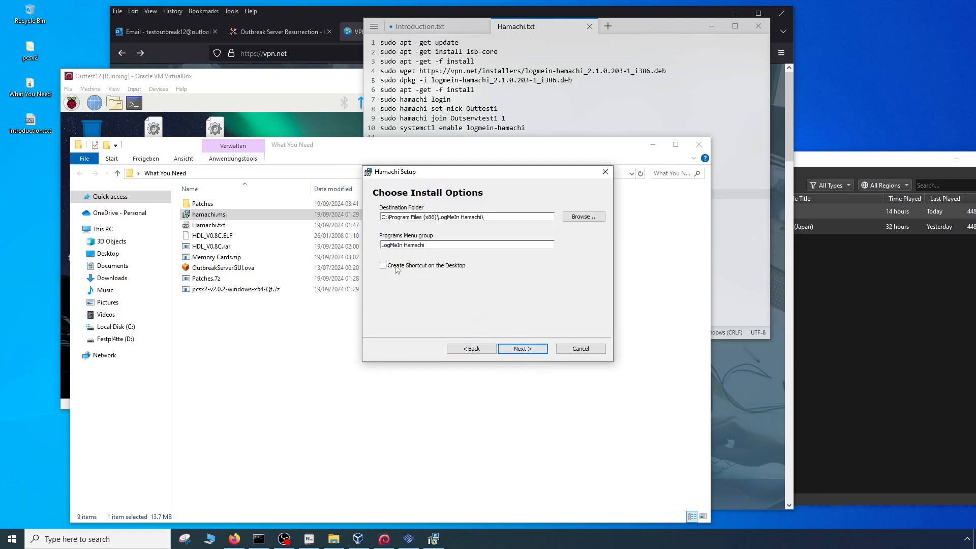
left_click(523, 349)
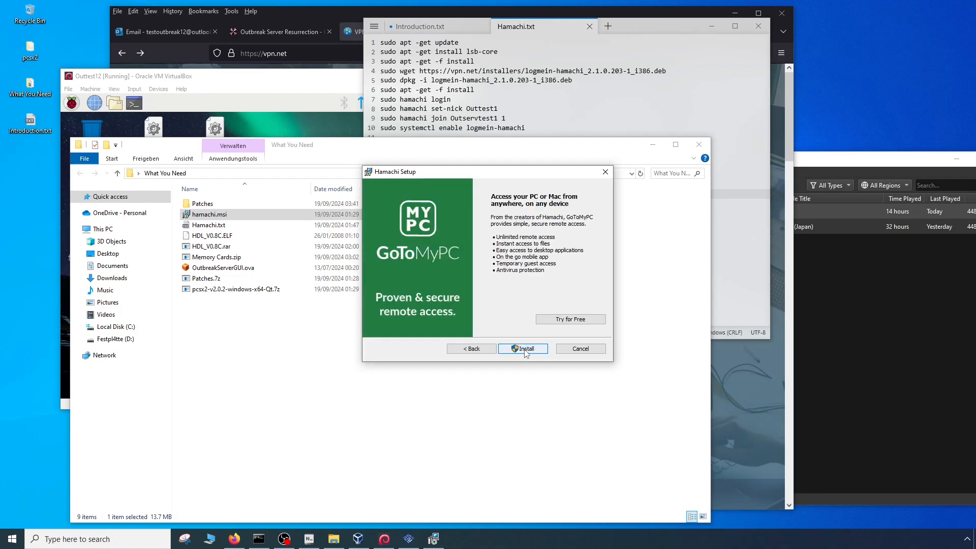
left_click(531, 349)
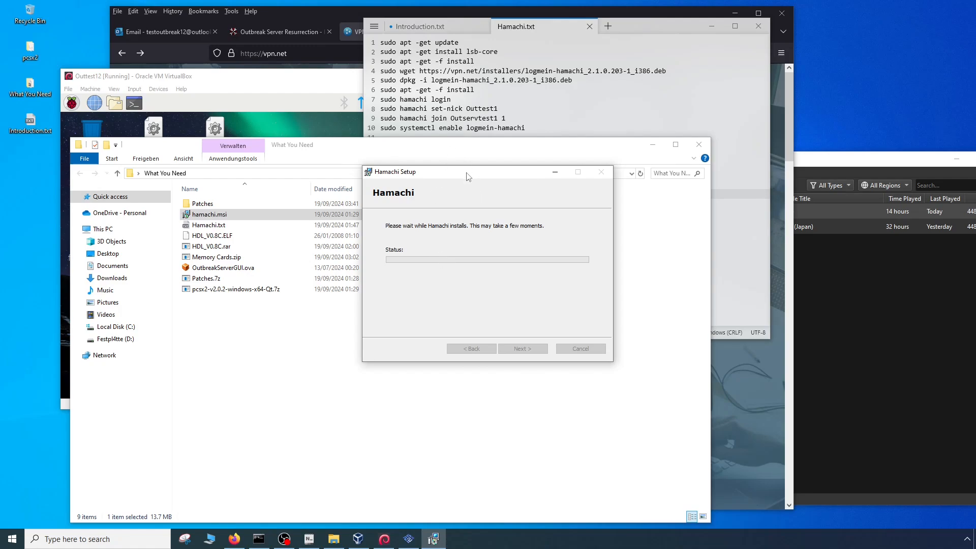
left_click_drag(468, 178, 120, 329)
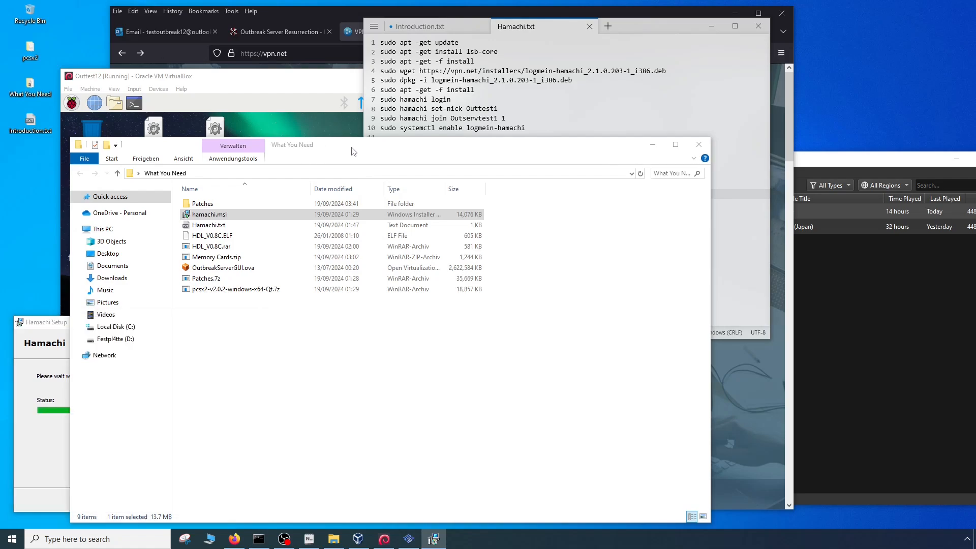
left_click_drag(303, 160, 550, 242)
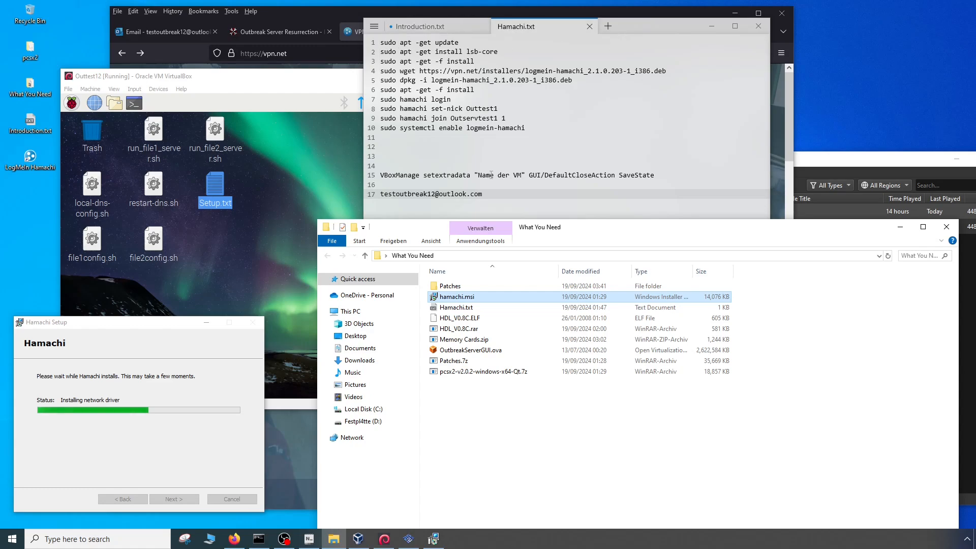
- Check which account is signed in to the Outlook mailbox in the browser and return to the What You Need folder
left_click(290, 17)
left_click(173, 31)
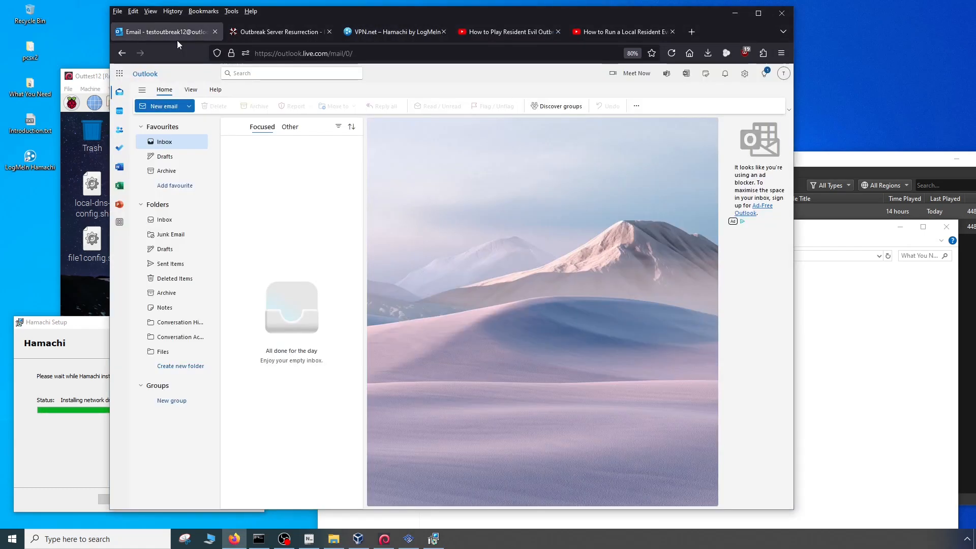
left_click(784, 74)
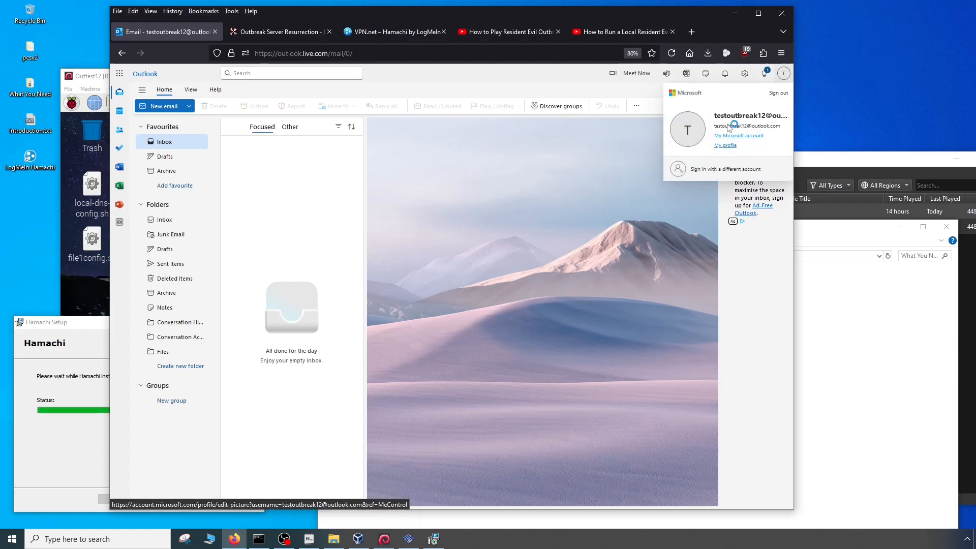
left_click(898, 382)
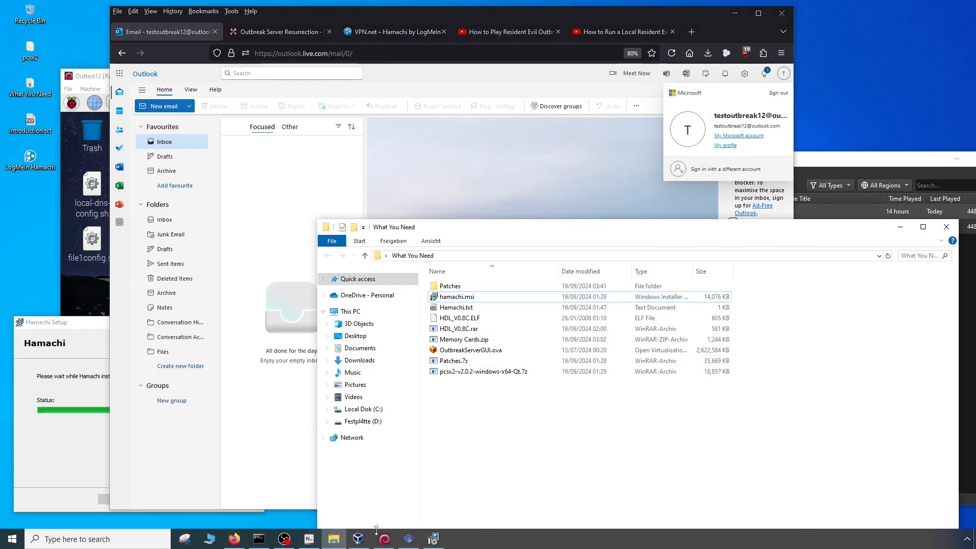
- Select the e-mail address line in Hamachi.txt and start a new e-mail message in Outlook
left_click(309, 538)
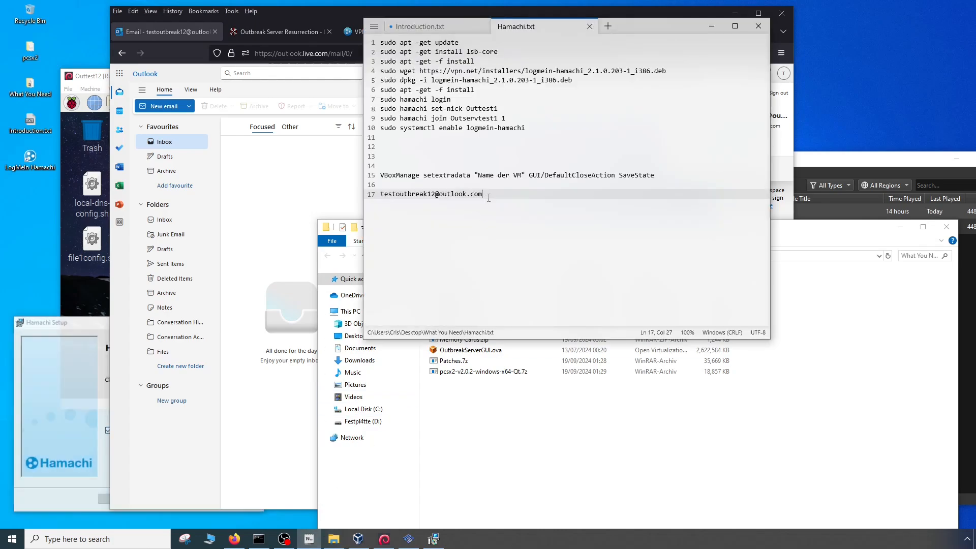
left_click_drag(488, 198, 369, 193)
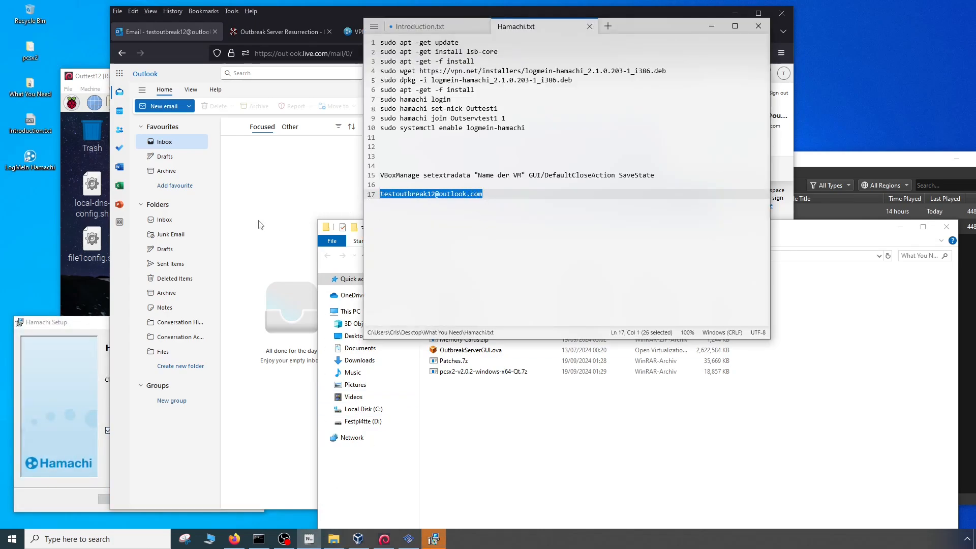
left_click(274, 199)
left_click(164, 107)
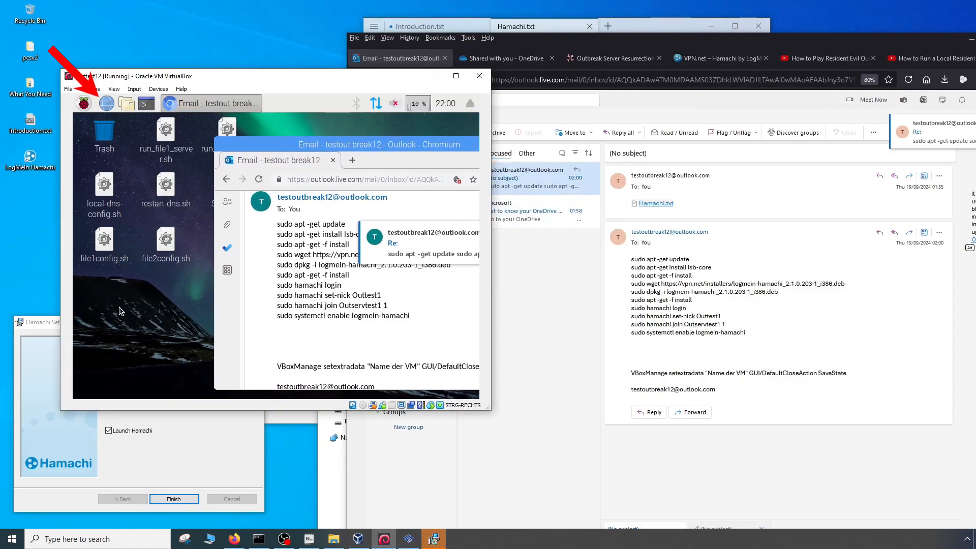
- Create an empty file named hamachi on the virtual machine's desktop
right_click(116, 293)
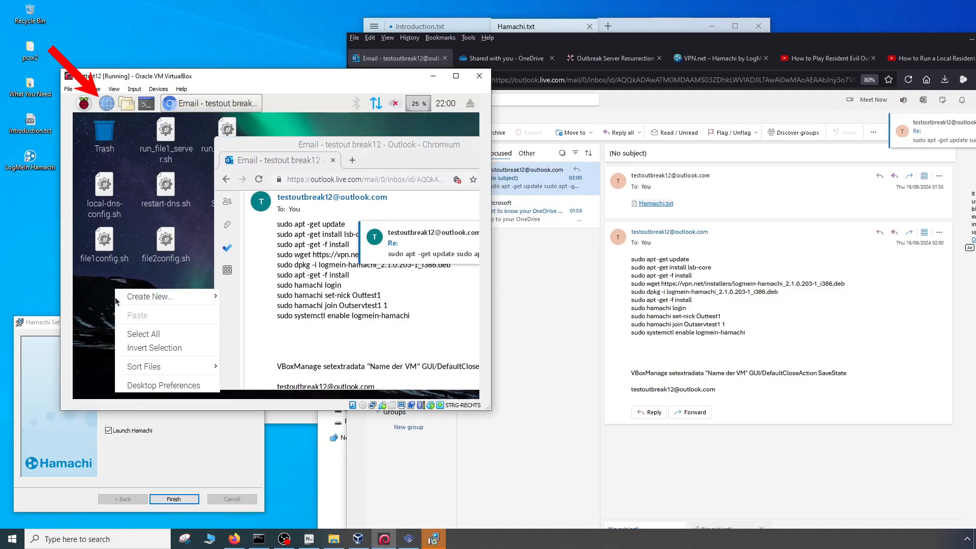
mouse_move(142, 297)
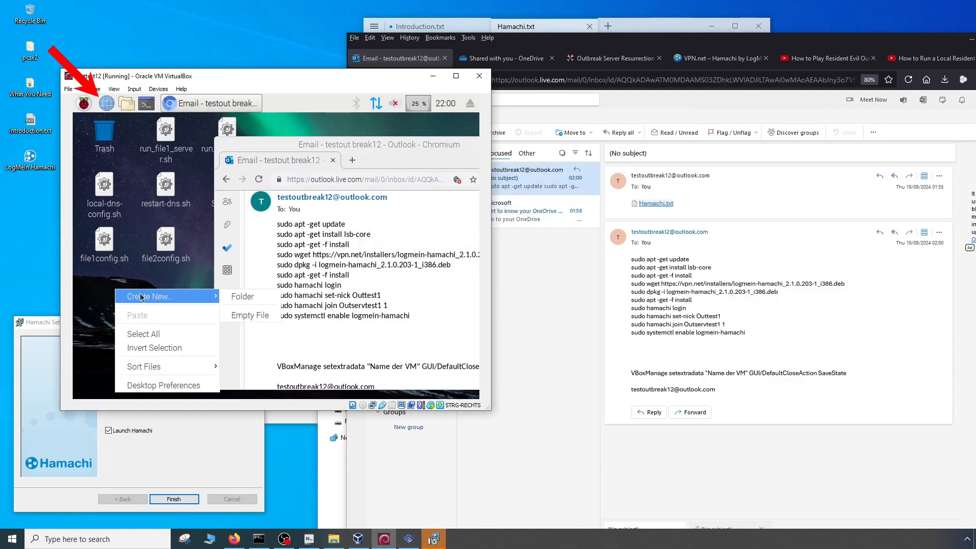
left_click(255, 316)
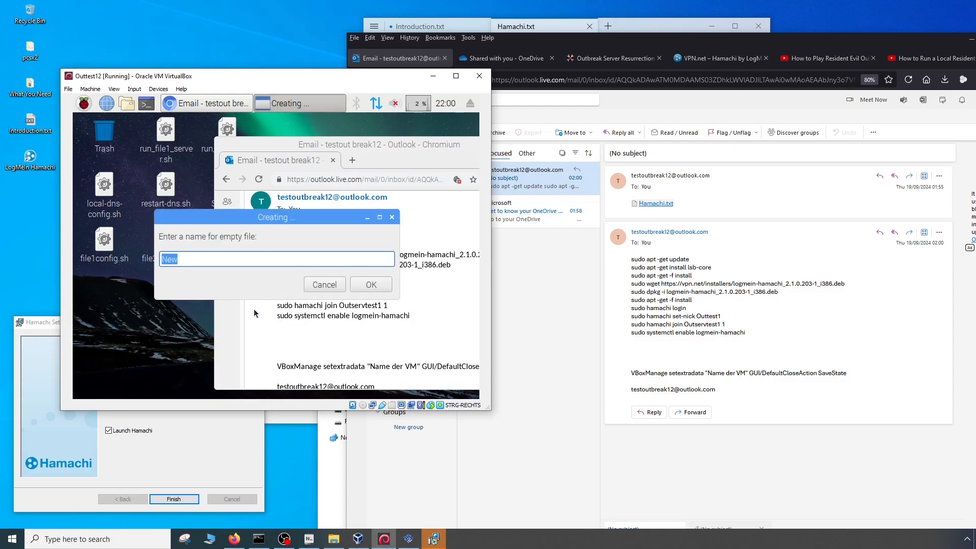
type("hamachi")
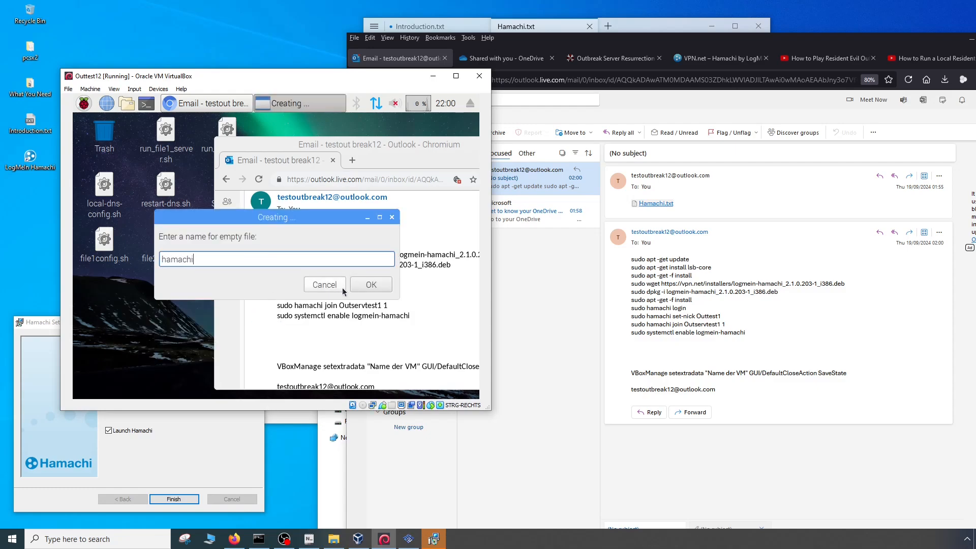
left_click(371, 284)
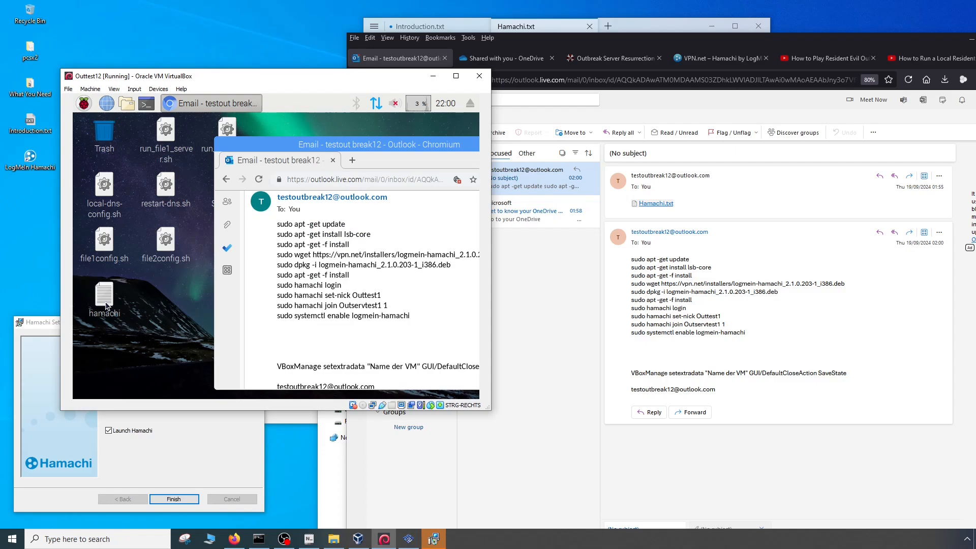
- Copy the Hamachi commands, from sudo apt -get update to sudo systemctl enable logmein-hamachi, from the e-mail into the hamachi file, save and close it
scroll(378, 333, "down", 1)
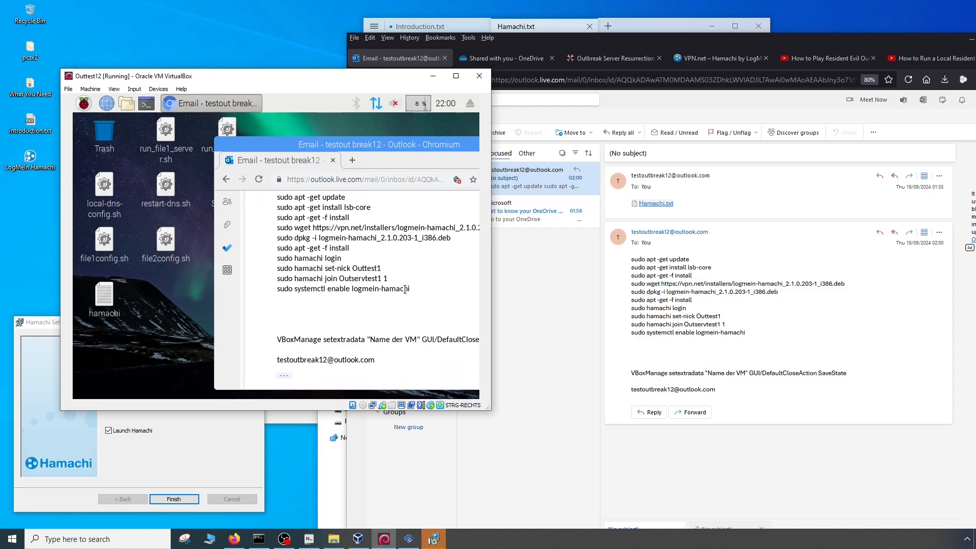
left_click_drag(405, 289, 275, 279)
key("ctrl+c")
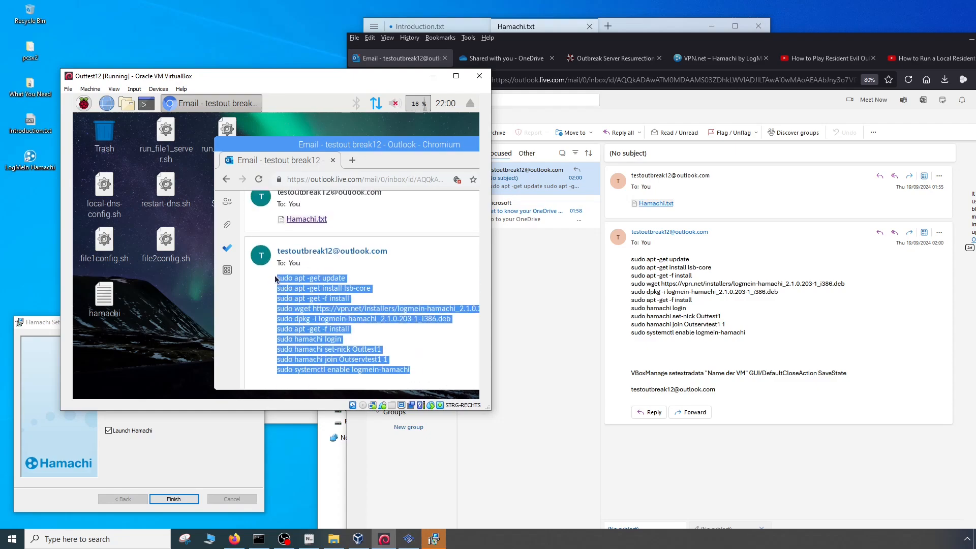
left_click(108, 302)
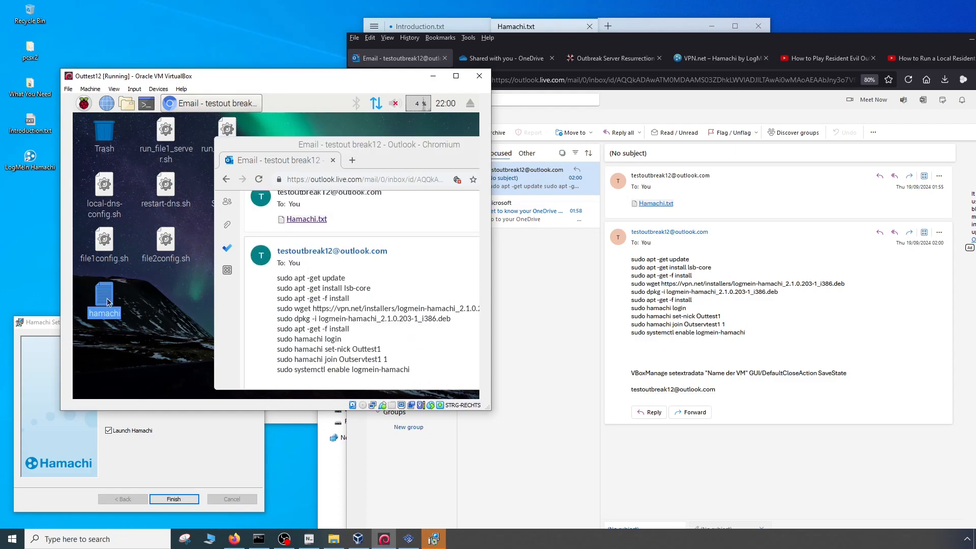
double_click(107, 301)
key("ctrl+v")
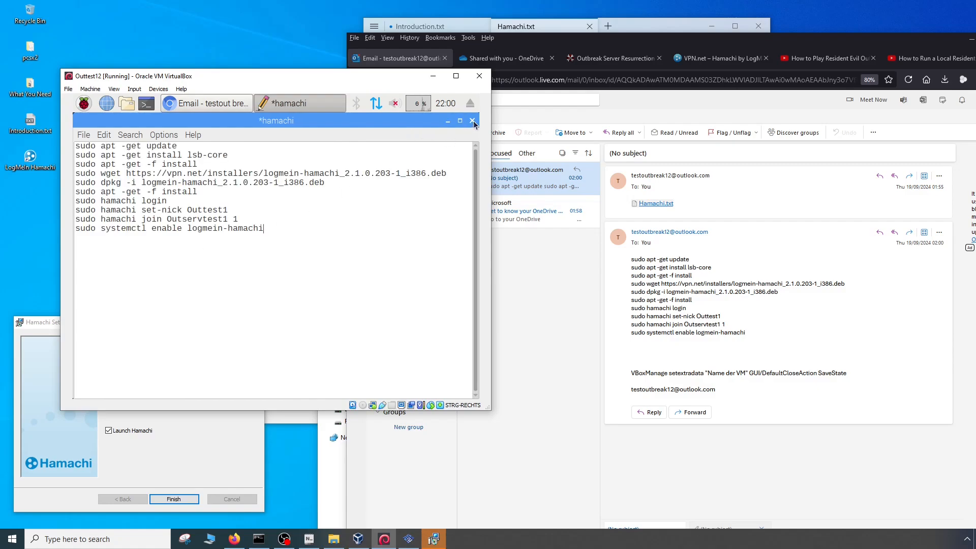
left_click(84, 134)
left_click(105, 177)
left_click(473, 120)
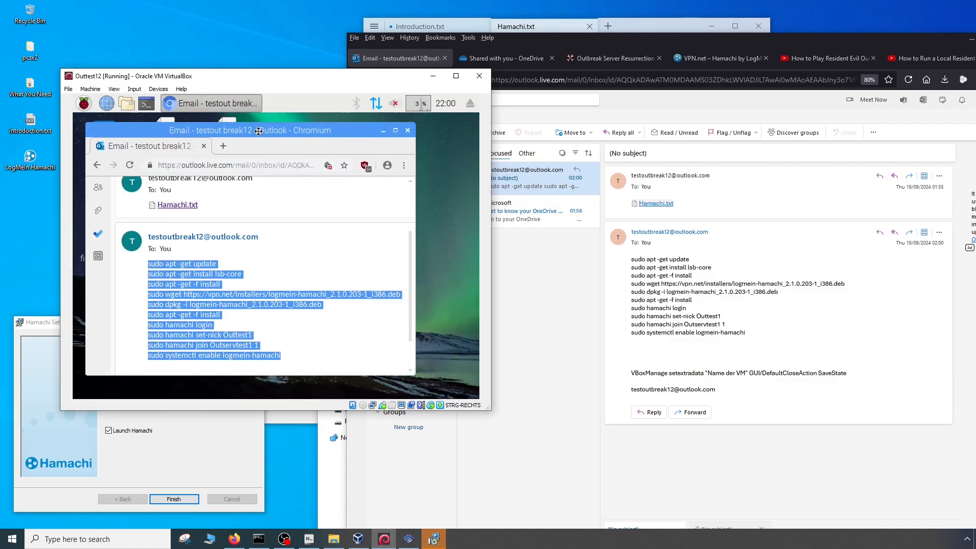
- Close Chromium in the virtual machine, and close the Outlook and OneDrive tabs in the PC's browser
left_click_drag(258, 132, 252, 130)
left_click(402, 130)
left_click(642, 320)
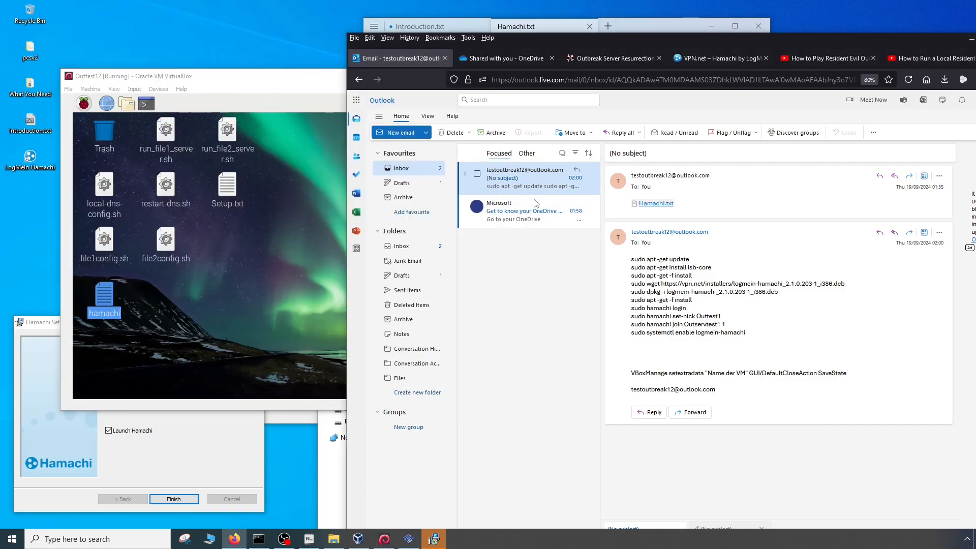
left_click(445, 59)
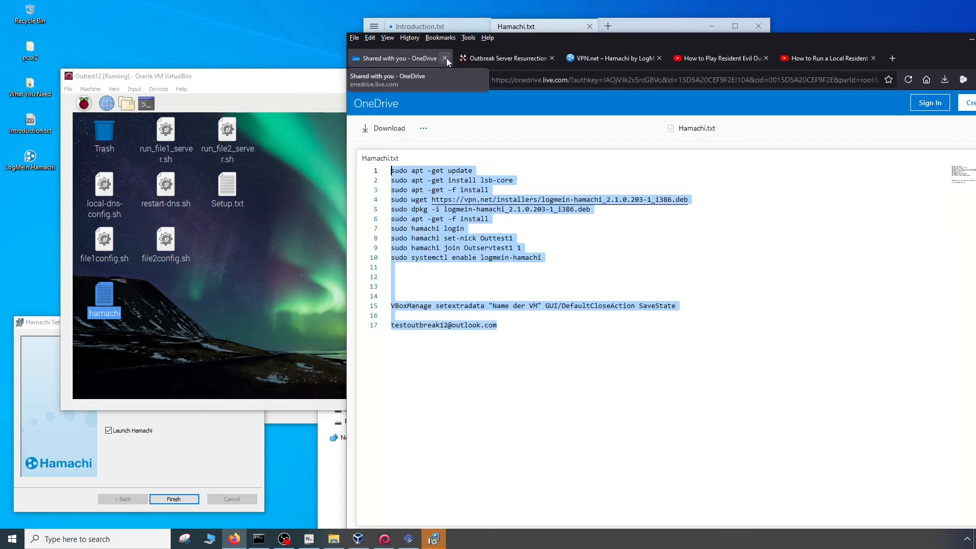
left_click(446, 57)
left_click(245, 307)
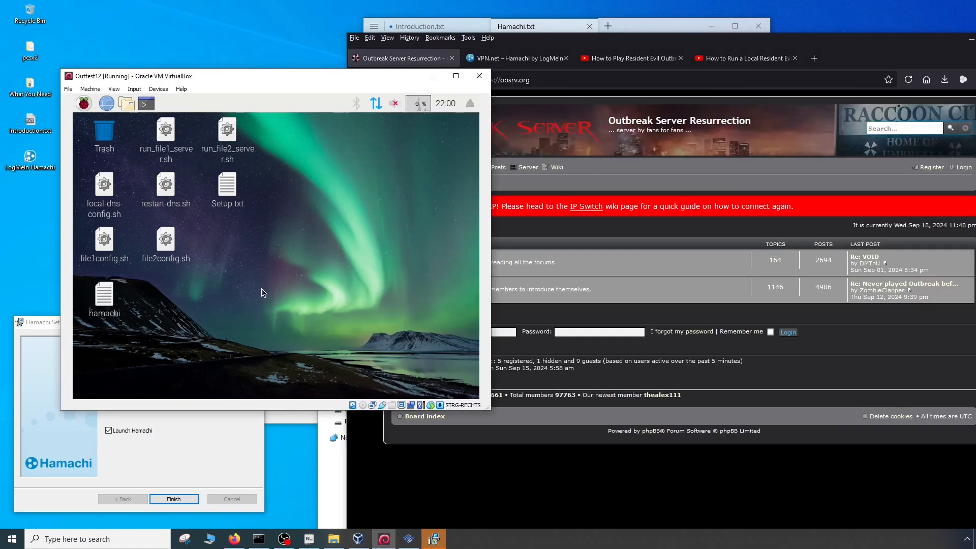
- Finish the Hamachi setup with Launch Hamachi enabled and bring the Hamachi window to the front
left_click(174, 474)
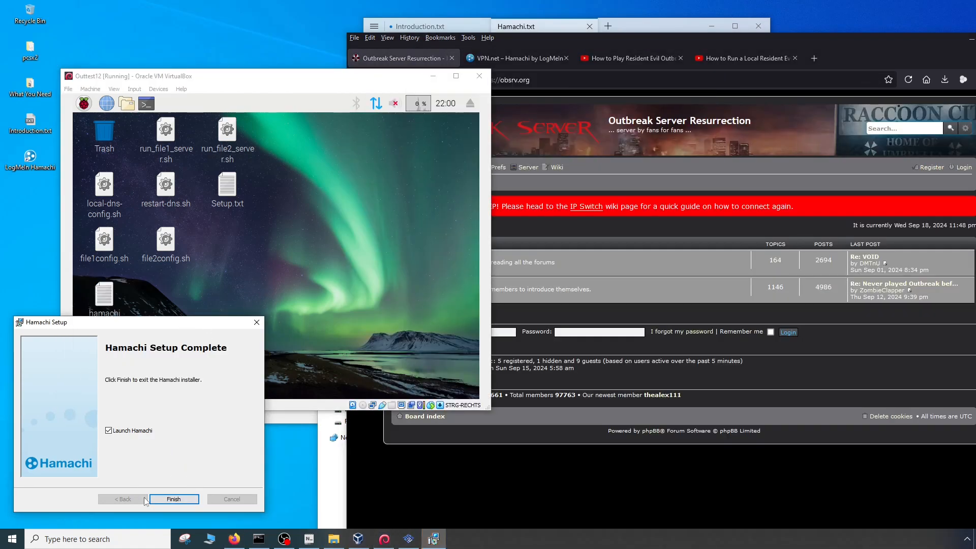
left_click(171, 499)
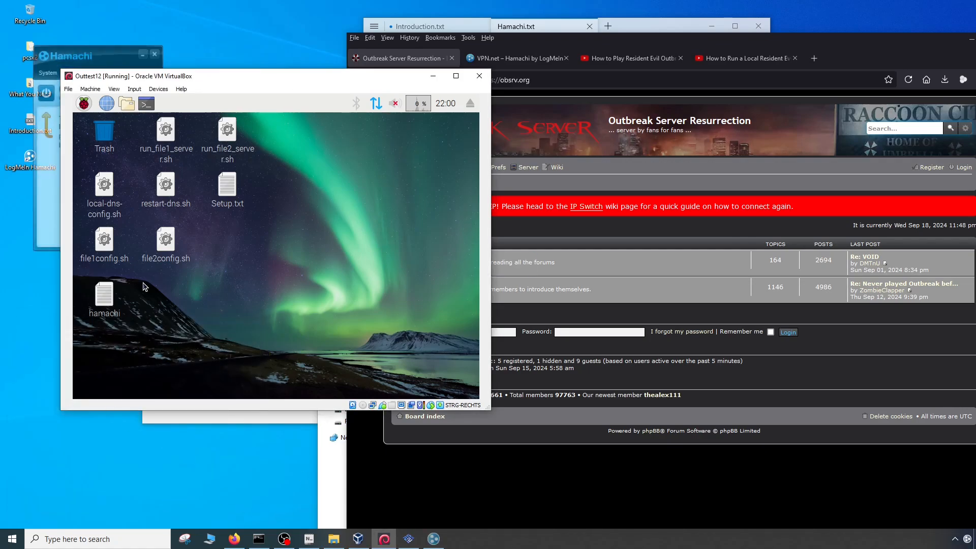
left_click(42, 196)
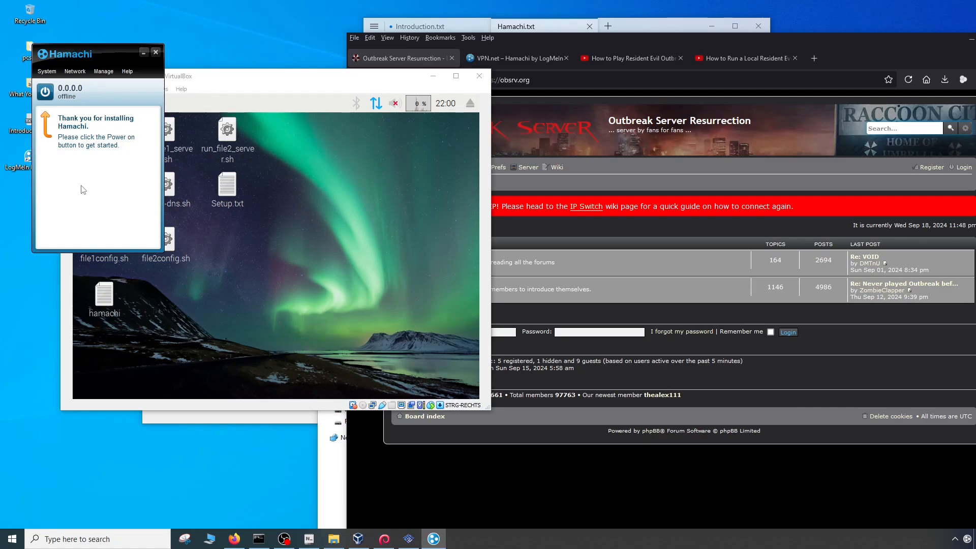
- Restore the closed Outlook tab in the PC's browser, keeping the OneDrive tab closed
left_click(685, 41)
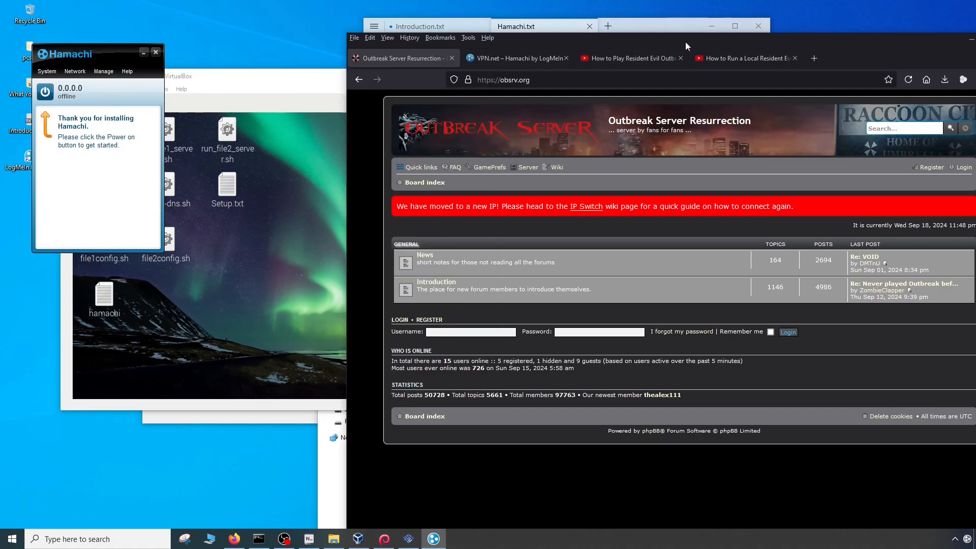
key("ctrl+shift+t")
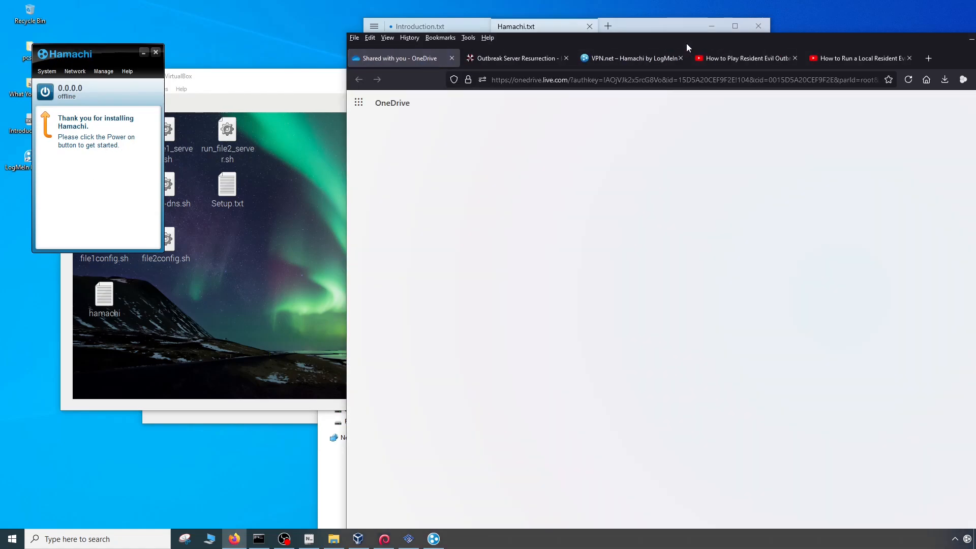
key("ctrl+shift+t")
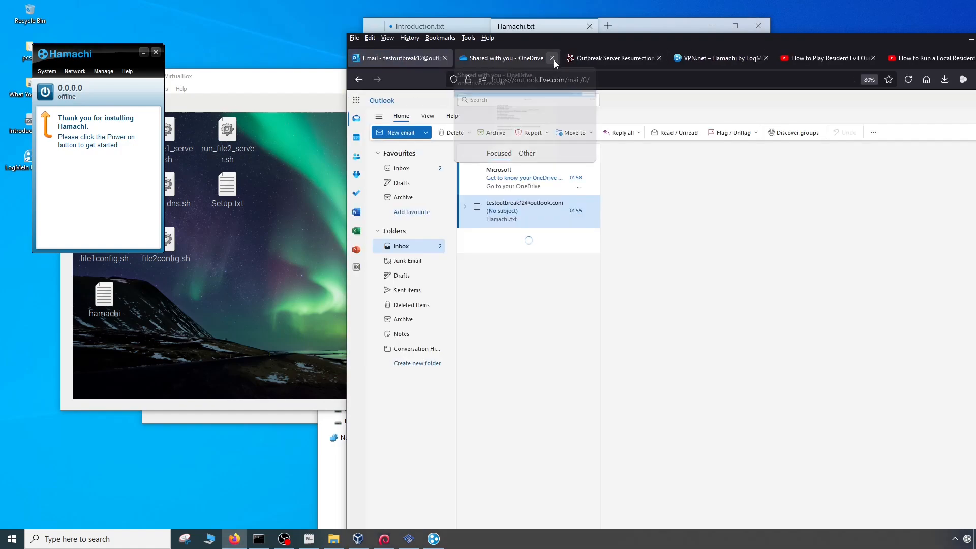
left_click(552, 59)
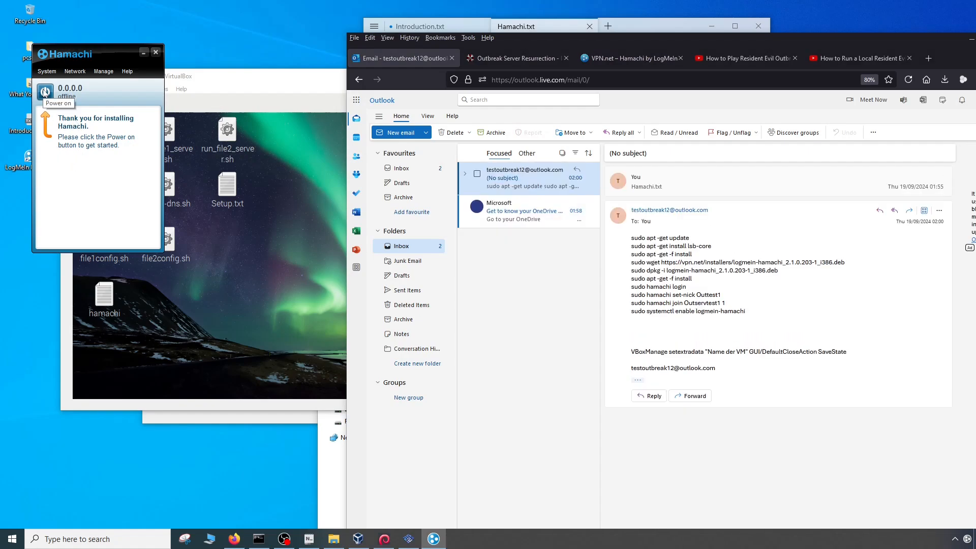
- Power on Hamachi, dismissing the script error, and place its login window below the Hamachi window
left_click(44, 92)
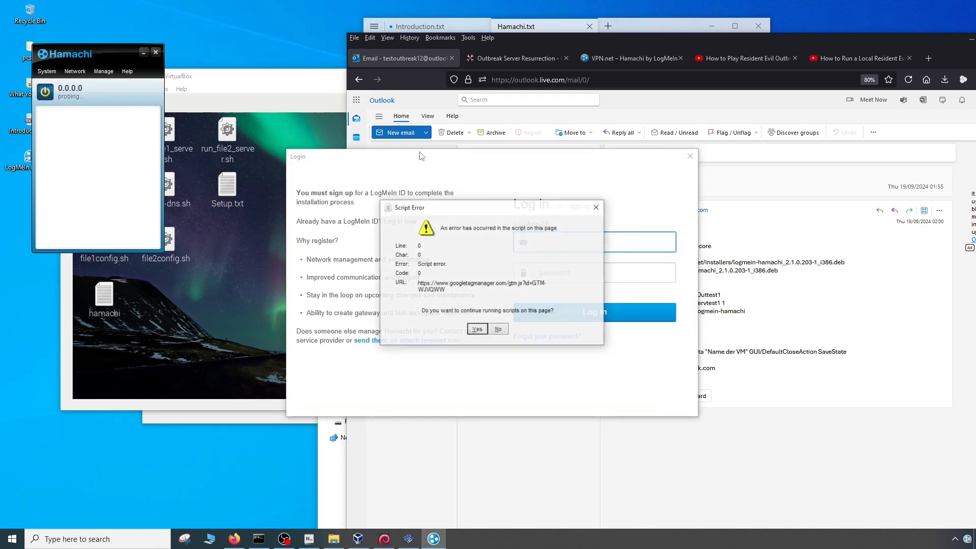
left_click(595, 208)
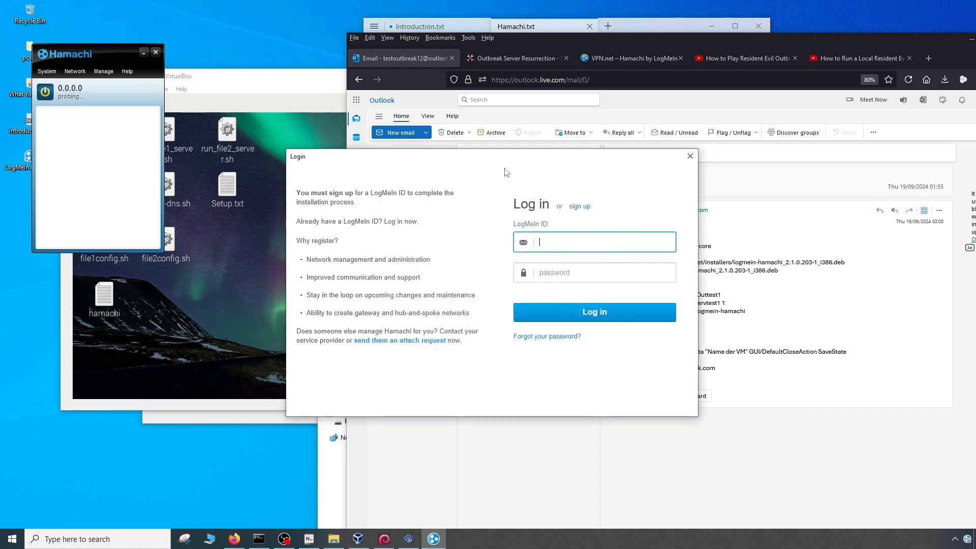
left_click_drag(514, 160, 290, 241)
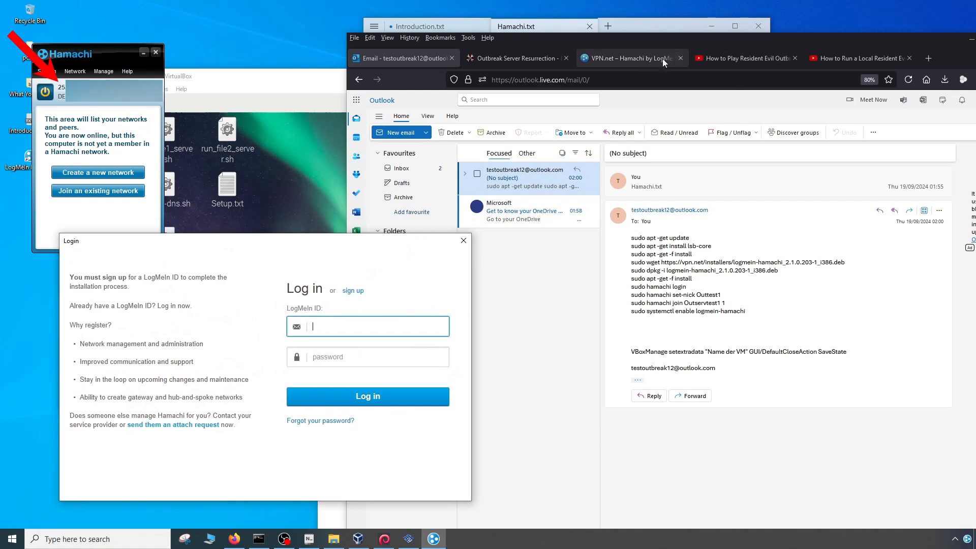
left_click(677, 44)
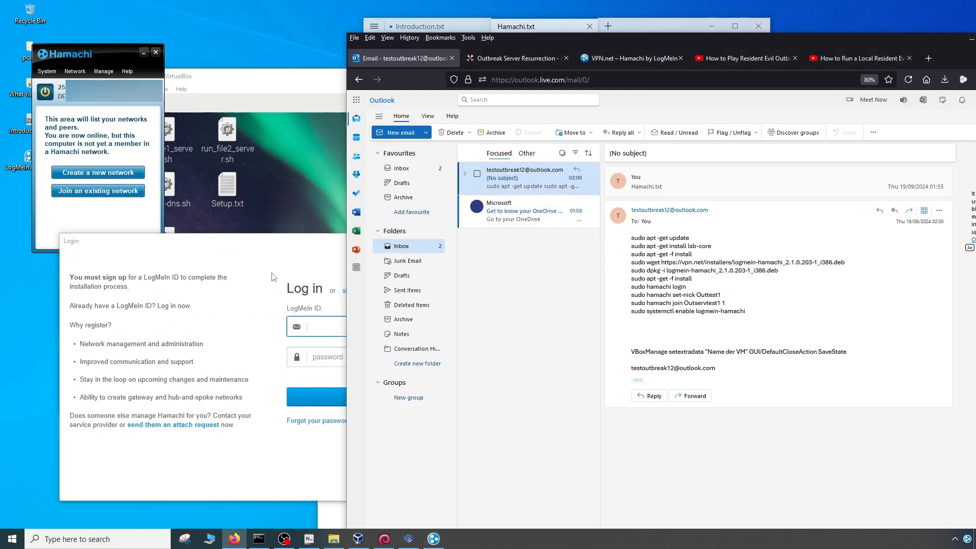
left_click(102, 43)
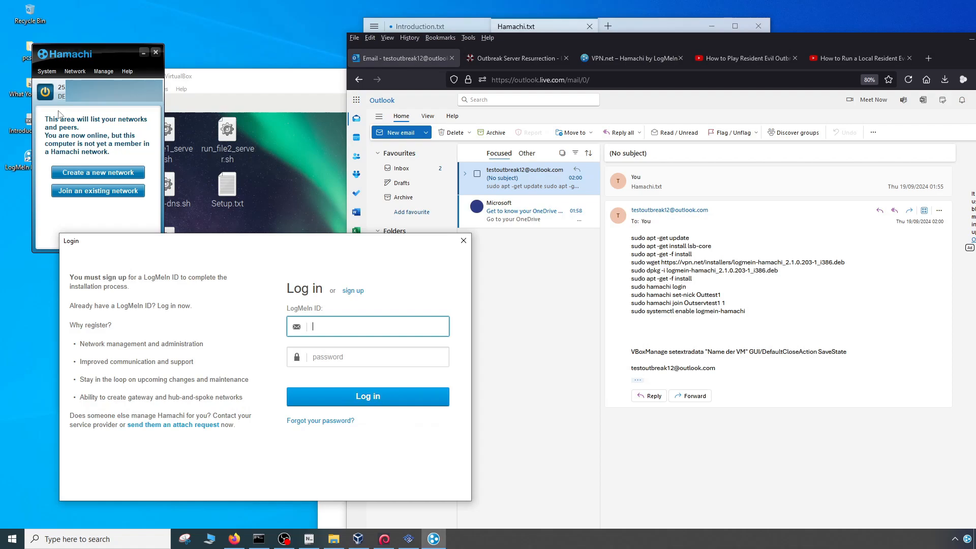
- Copy the account's e-mail address from Hamachi.txt in the What You Need folder into the LogMeIn ID field
double_click(21, 87)
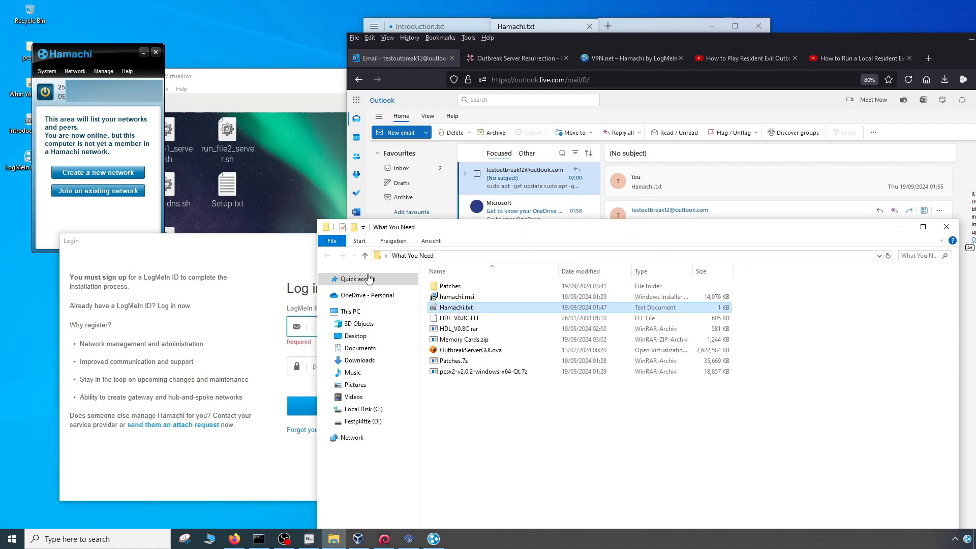
double_click(456, 307)
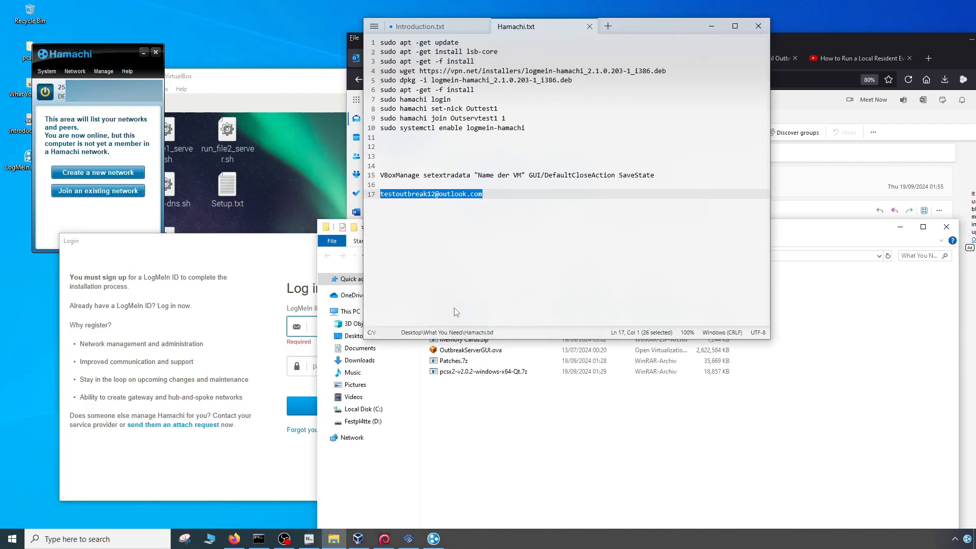
right_click(481, 194)
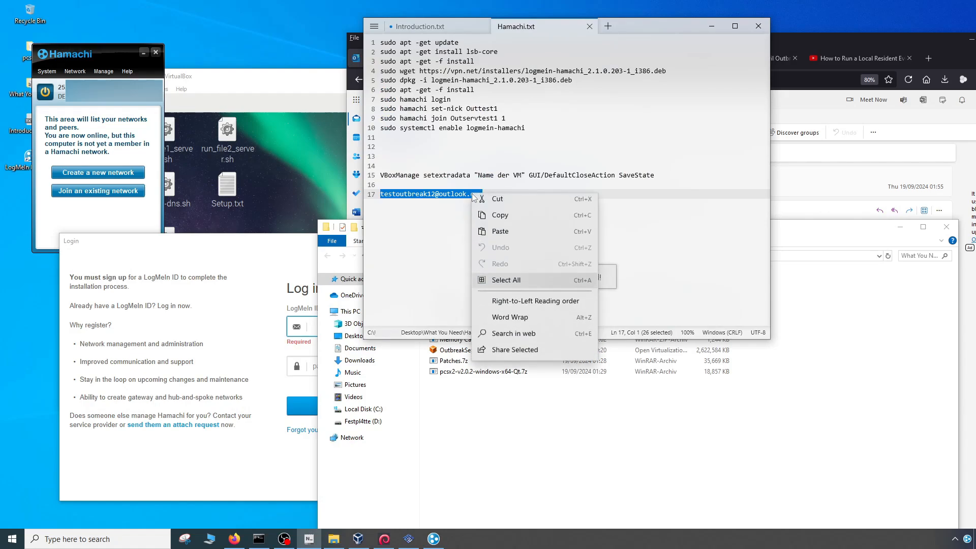
left_click(505, 216)
left_click(310, 326)
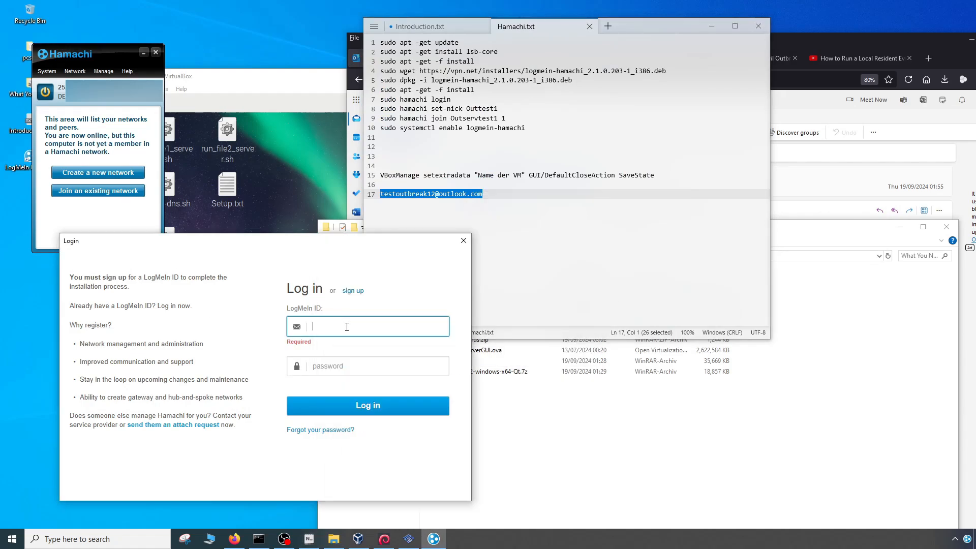
key("ctrl+v")
- Enter the LogMeIn account password and log in to Hamachi
left_click(334, 358)
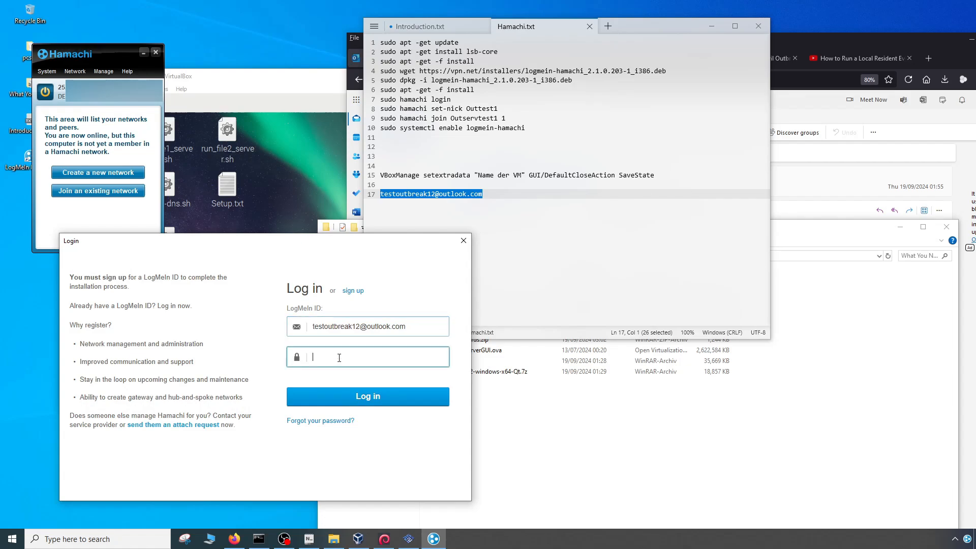
type("•••••••")
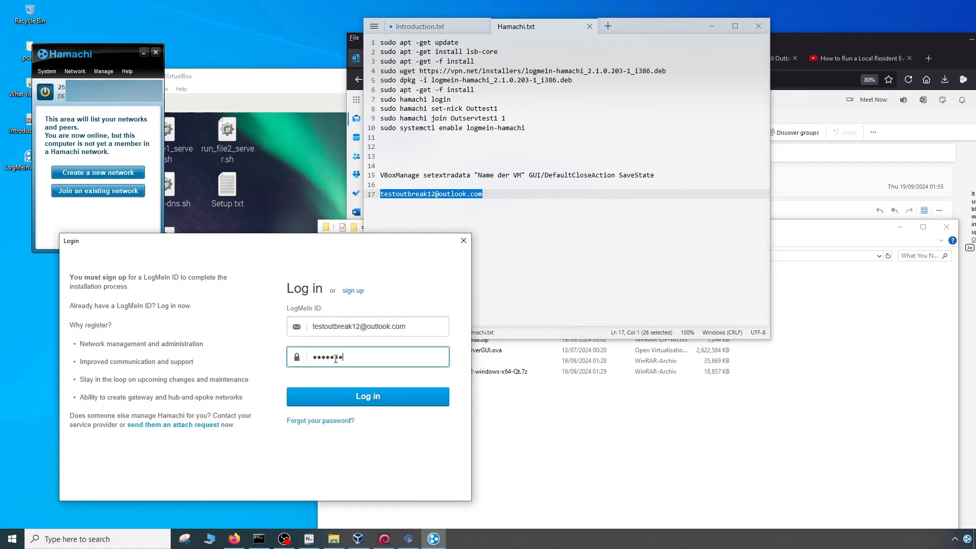
type("••••")
key("Return")
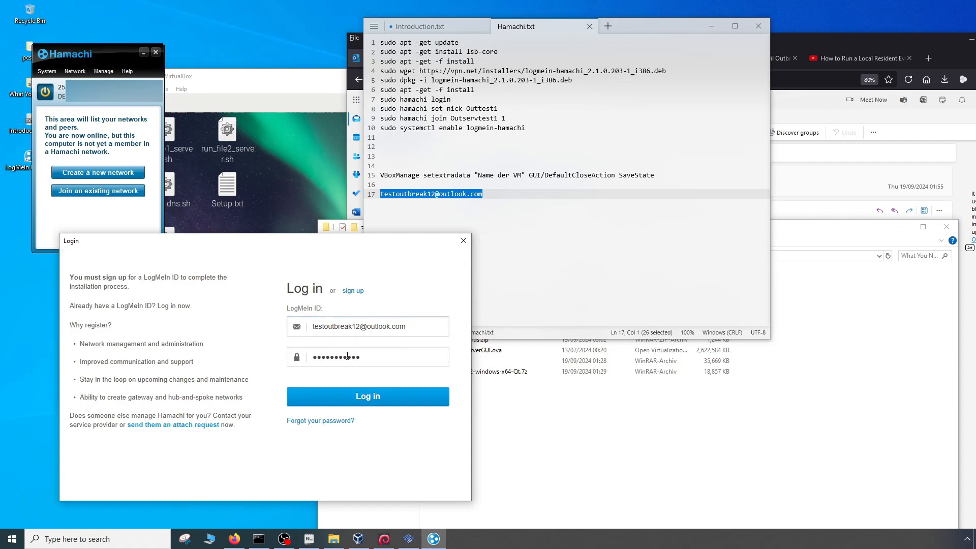
left_click(371, 395)
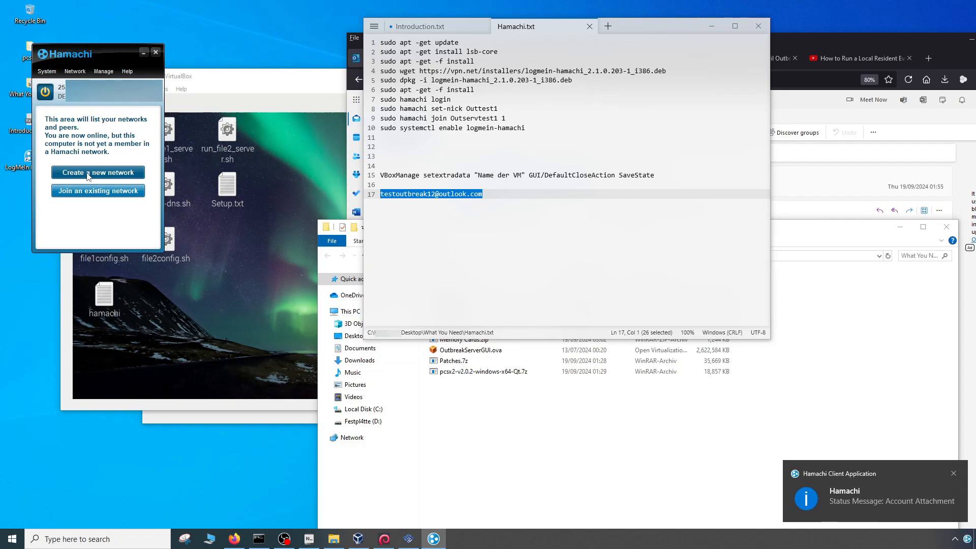
- Start creating a new client-owned network in Hamachi
left_click(88, 174)
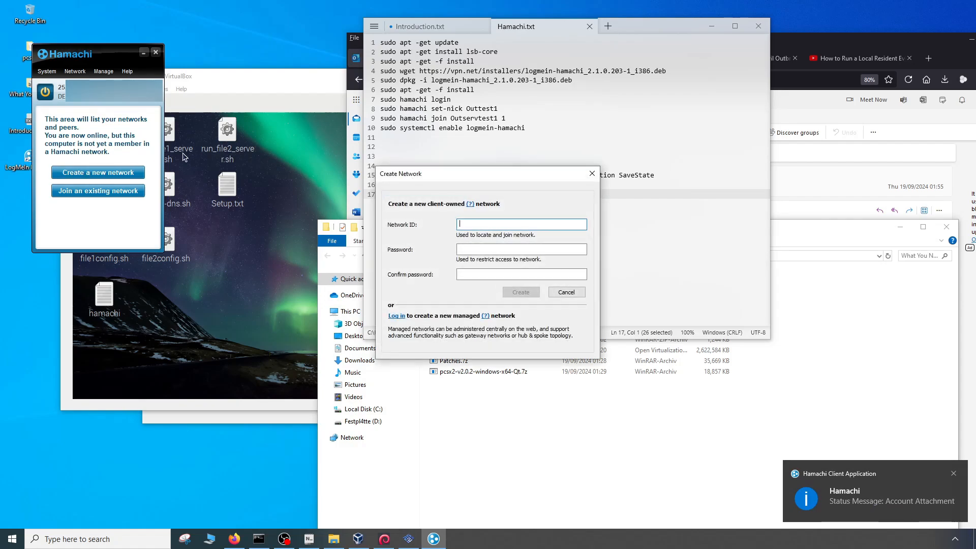
type("outtes")
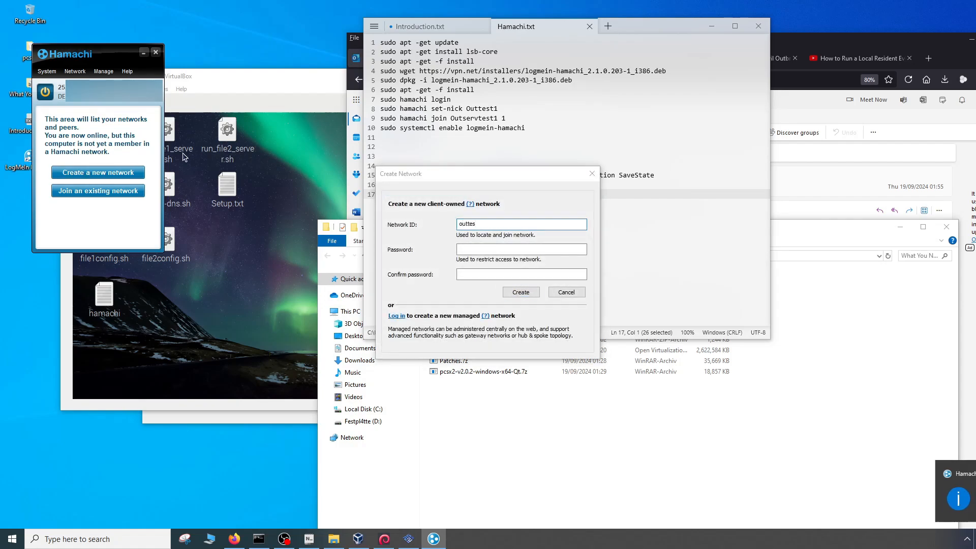
type("t12")
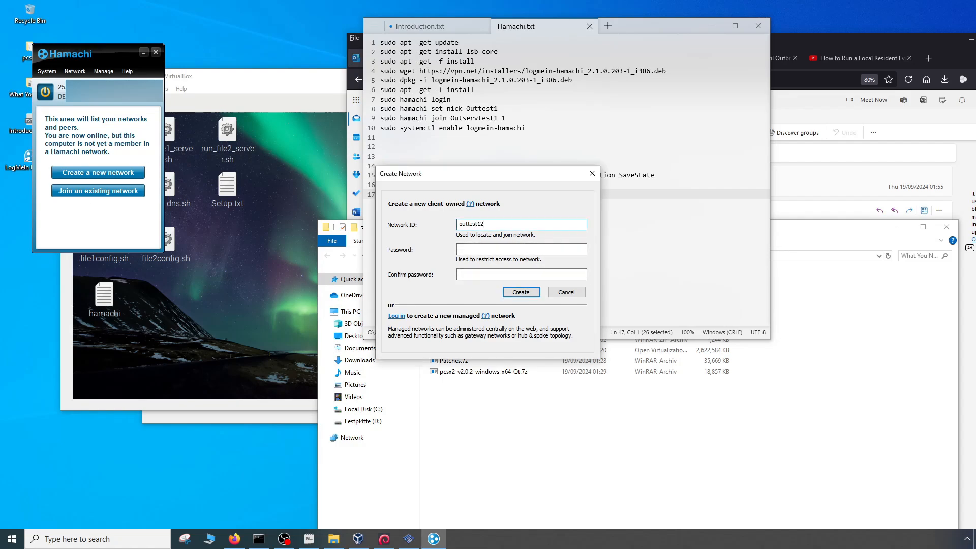
key("Tab")
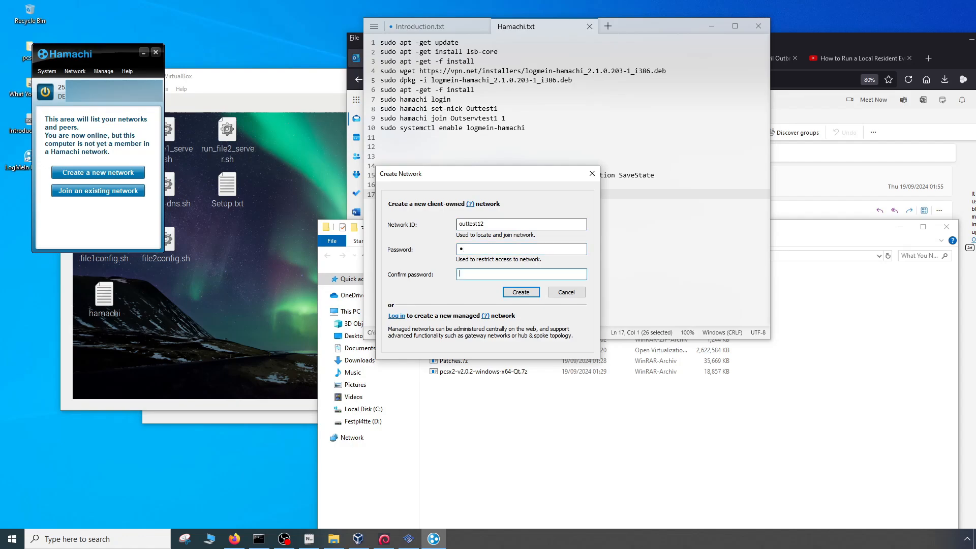
key("BackSpace")
left_click(481, 248)
key("BackSpace")
double_click(490, 223)
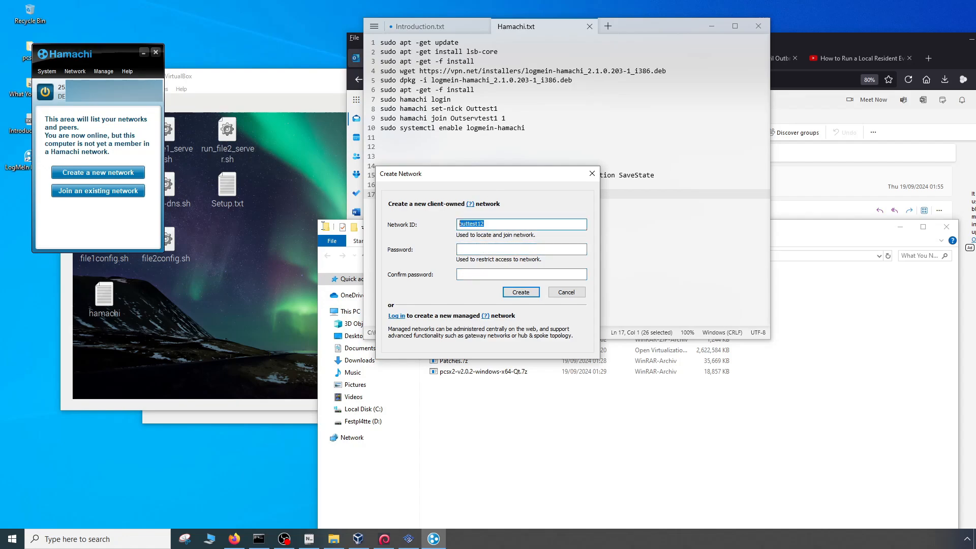
key("BackSpace")
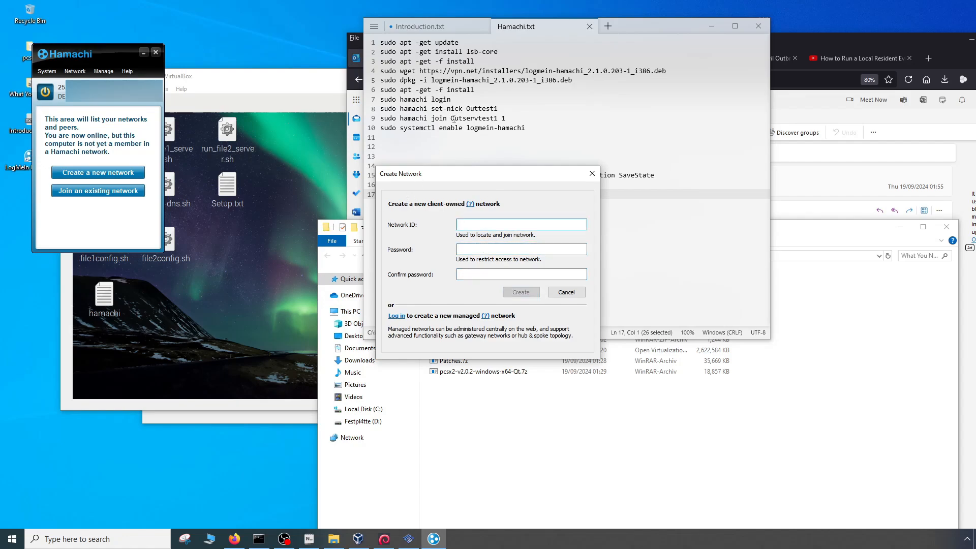
- Copy the network name and password from the sudo hamachi join line of Hamachi.txt into the Network ID field
left_click(453, 119)
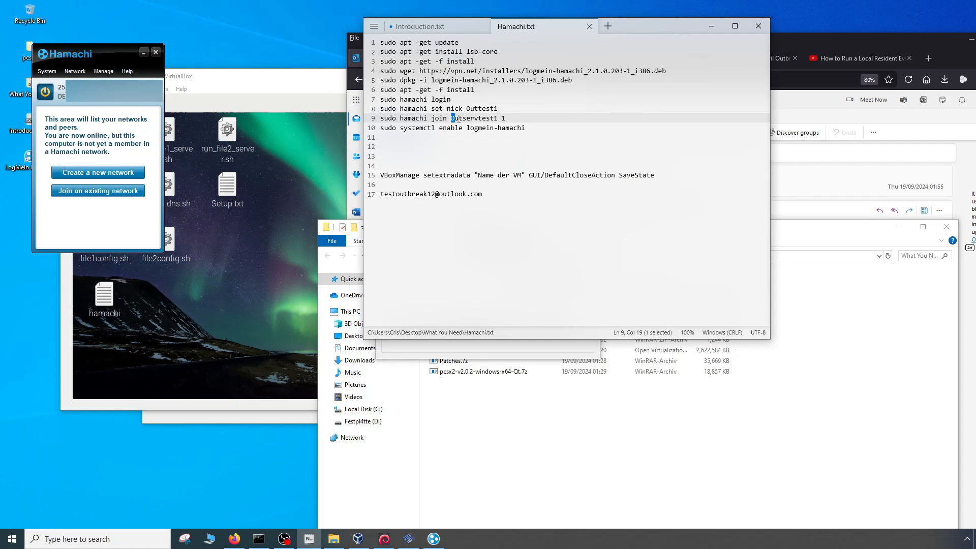
left_click_drag(452, 118, 506, 119)
key("ctrl+c")
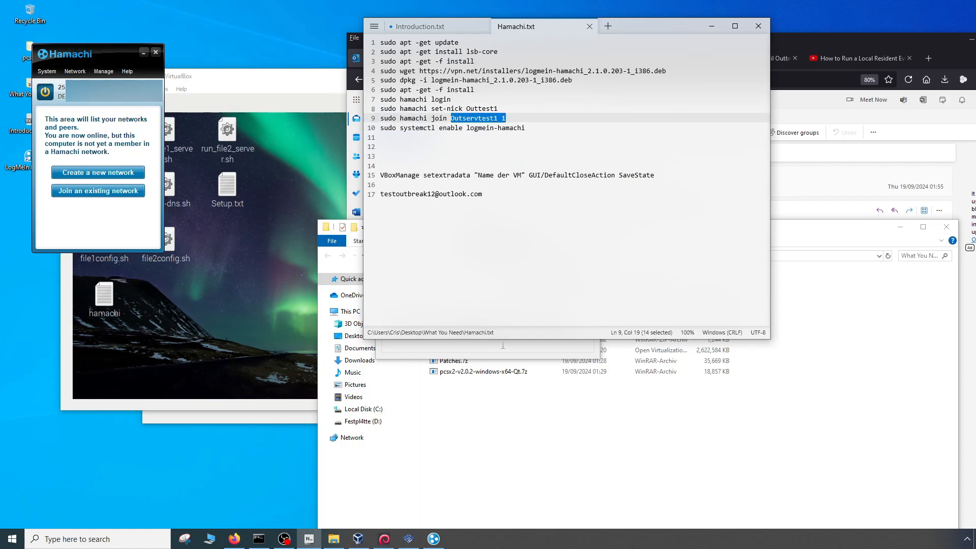
left_click(503, 345)
key("ctrl+v")
key("Tab")
key("ctrl+v")
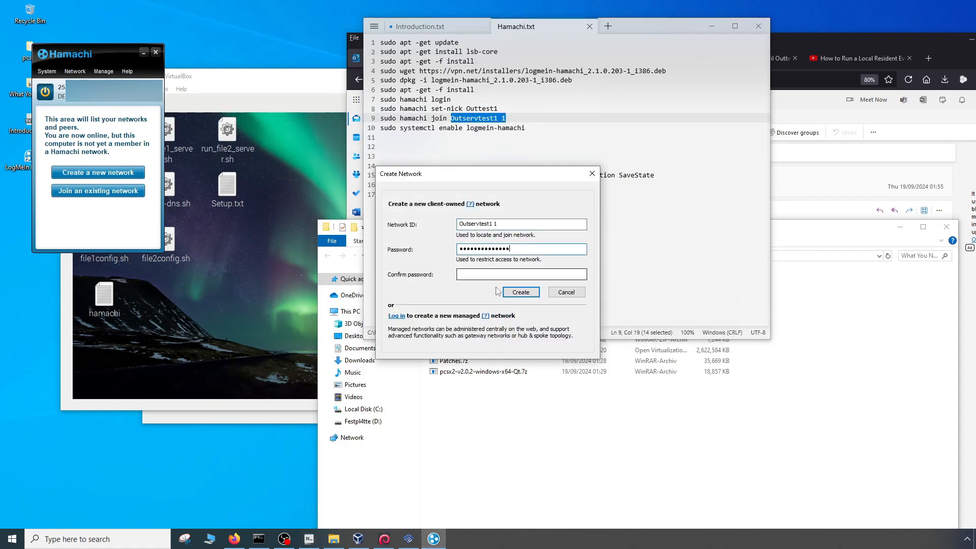
left_click_drag(511, 249, 402, 246)
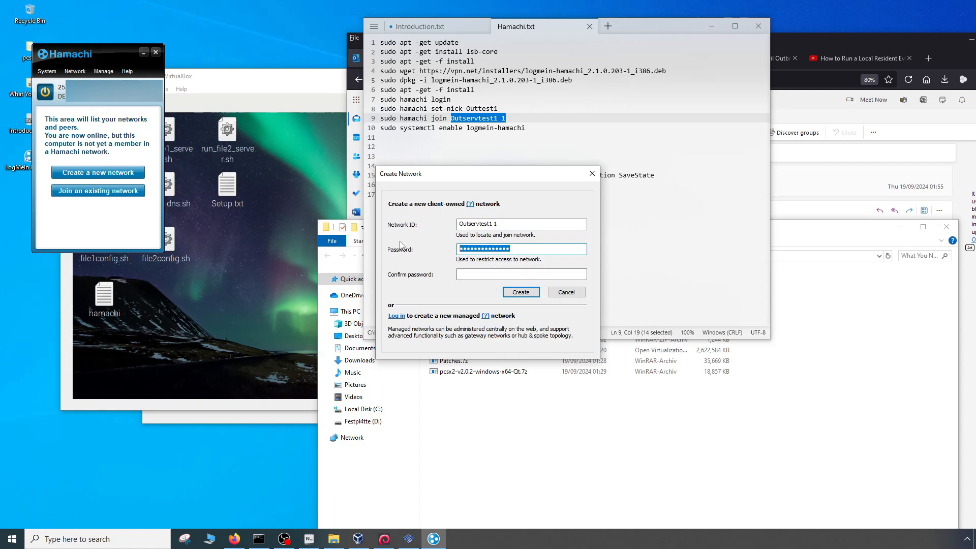
key("BackSpace")
- Shorten the Network ID to Outservtest1 by removing the trailing password text
left_click(505, 224)
key("BackSpace")
key("BackSpace")
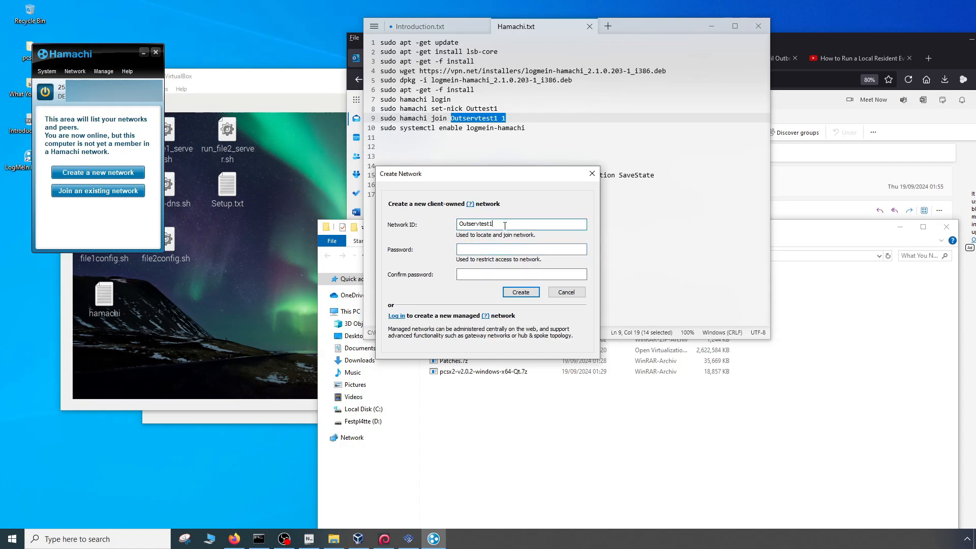
- Enter and confirm the network password, and create the Outservtest1 Hamachi network
left_click(477, 248)
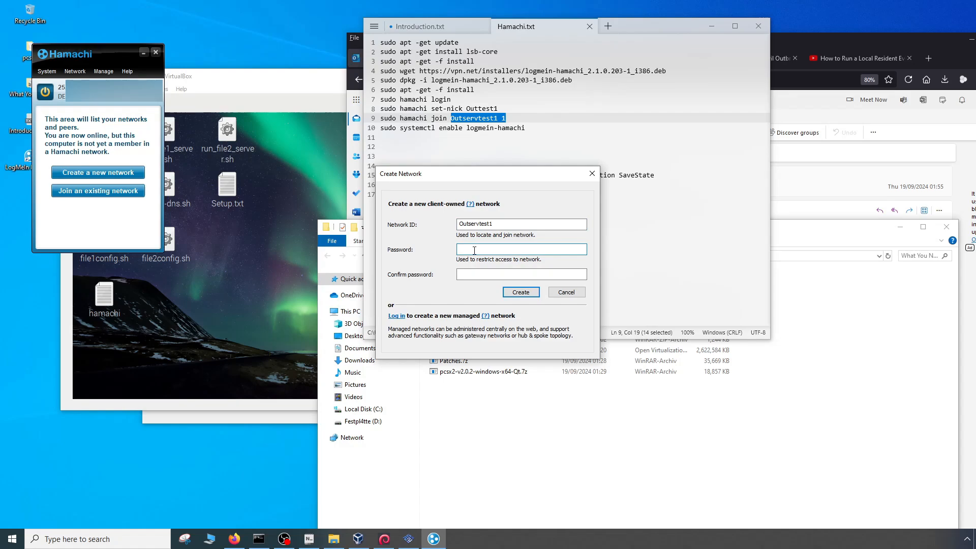
type("1")
left_click(470, 276)
type("1")
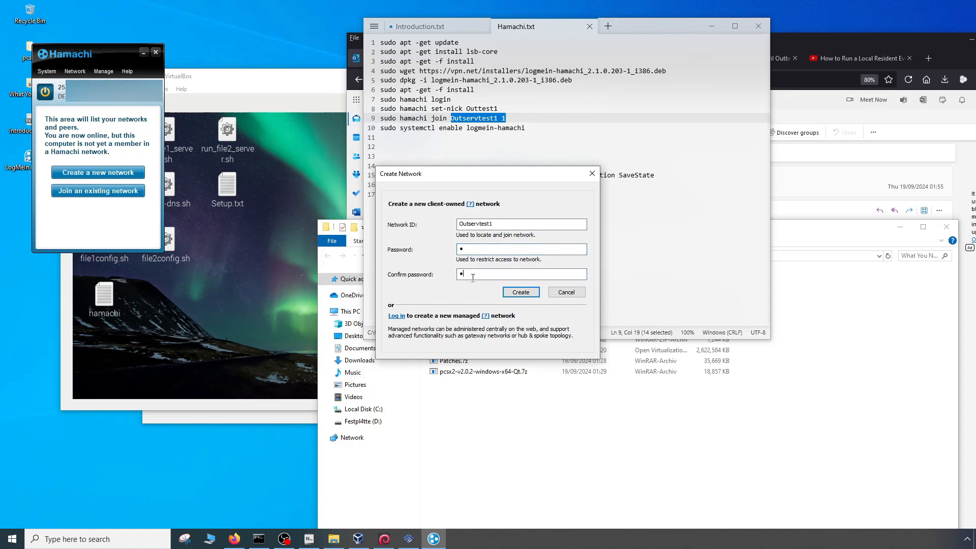
left_click(521, 292)
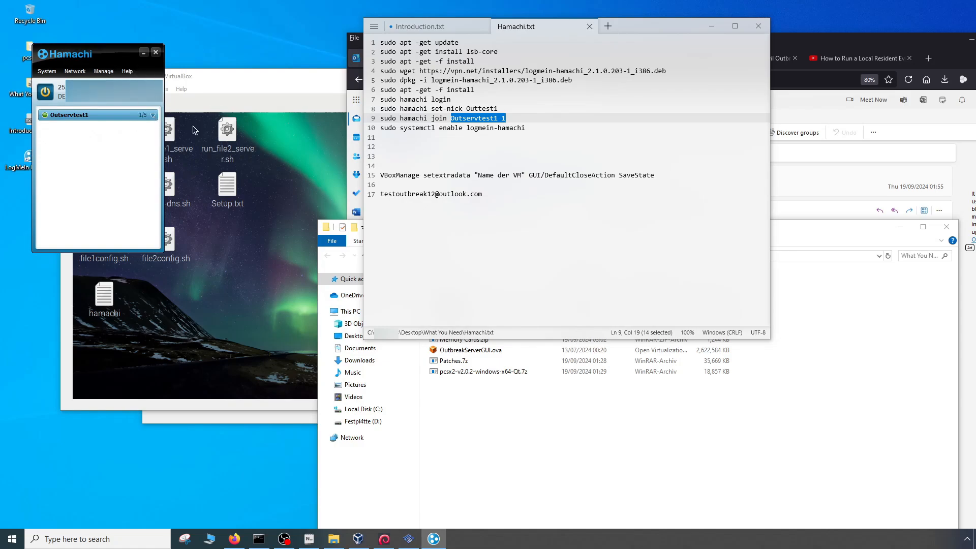
- Switch to the Outtest12 virtual machine and open the desktop hamachi notes file alongside a new terminal
left_click(248, 89)
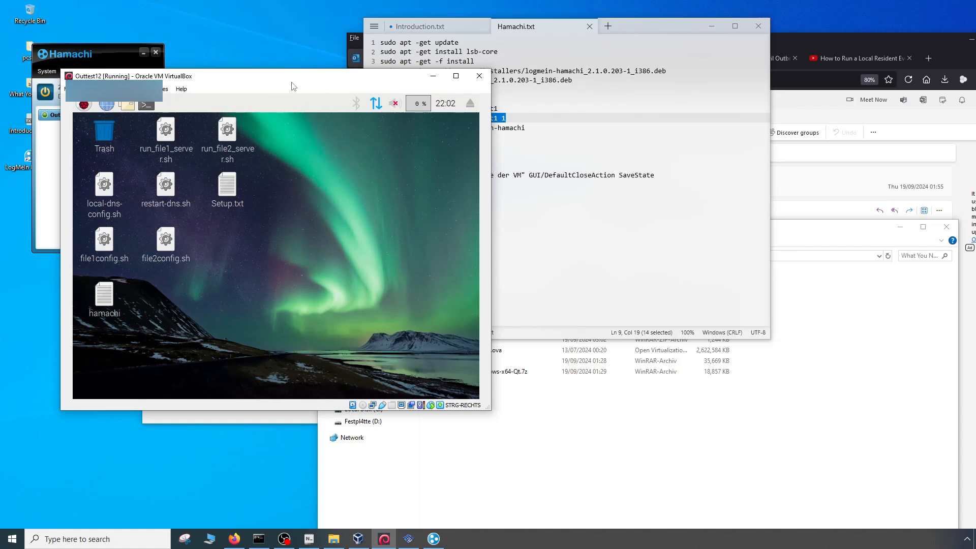
left_click_drag(294, 86, 577, 176)
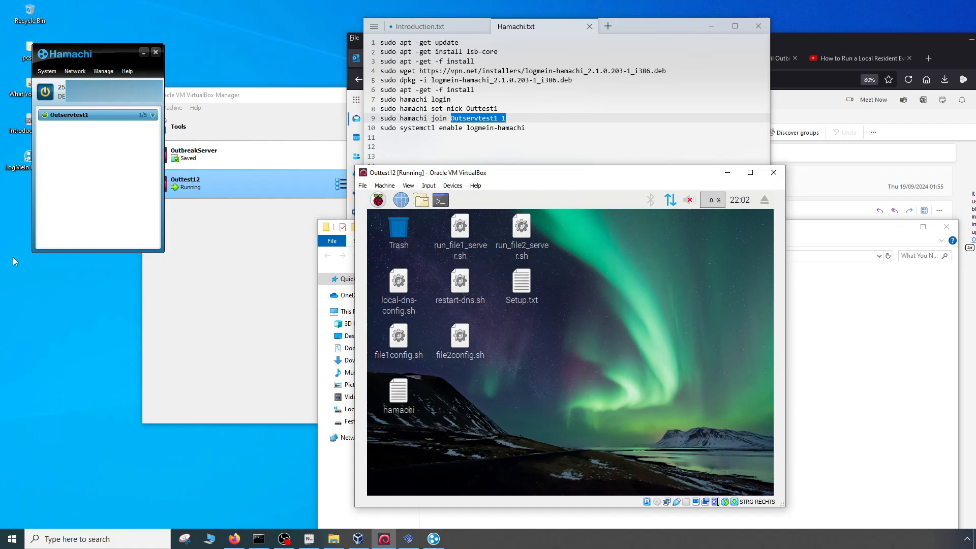
double_click(402, 402)
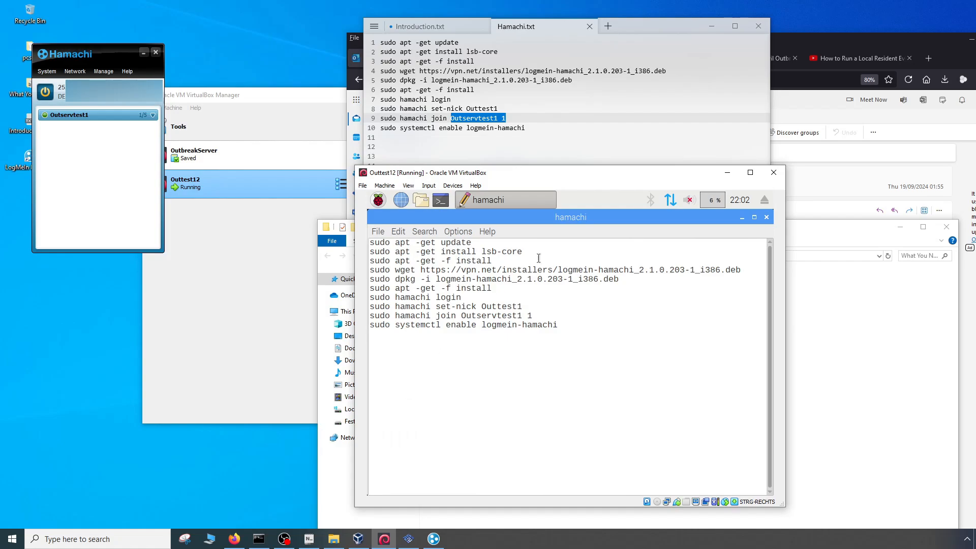
left_click_drag(372, 218, 536, 325)
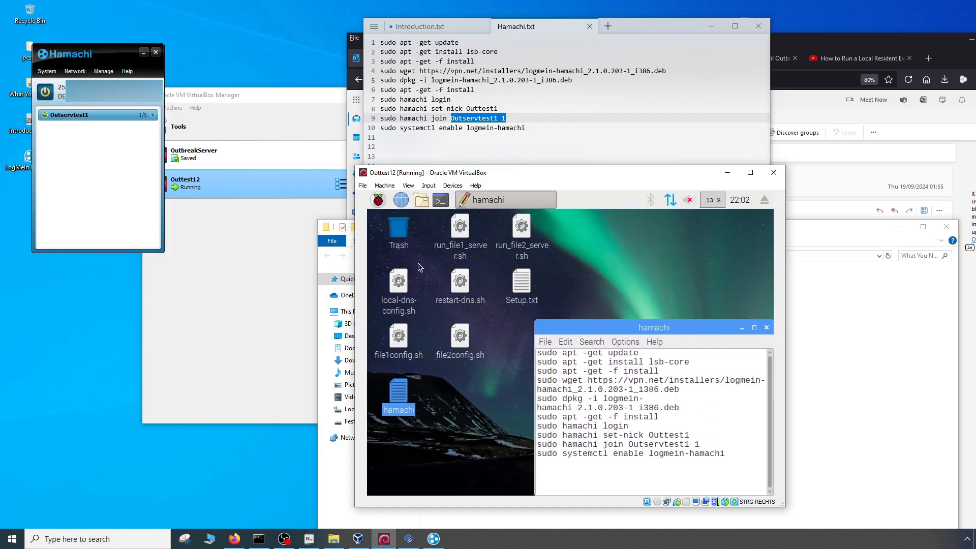
left_click(441, 200)
left_click(715, 338)
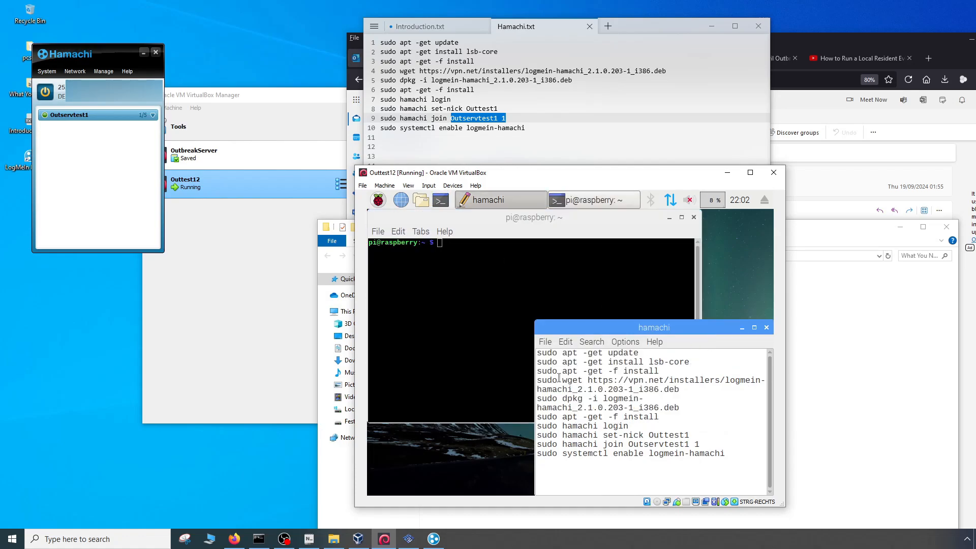
- Copy "sudo apt -get update" from the hamachi notes and run it in the terminal
left_click_drag(641, 352, 533, 348)
right_click(545, 357)
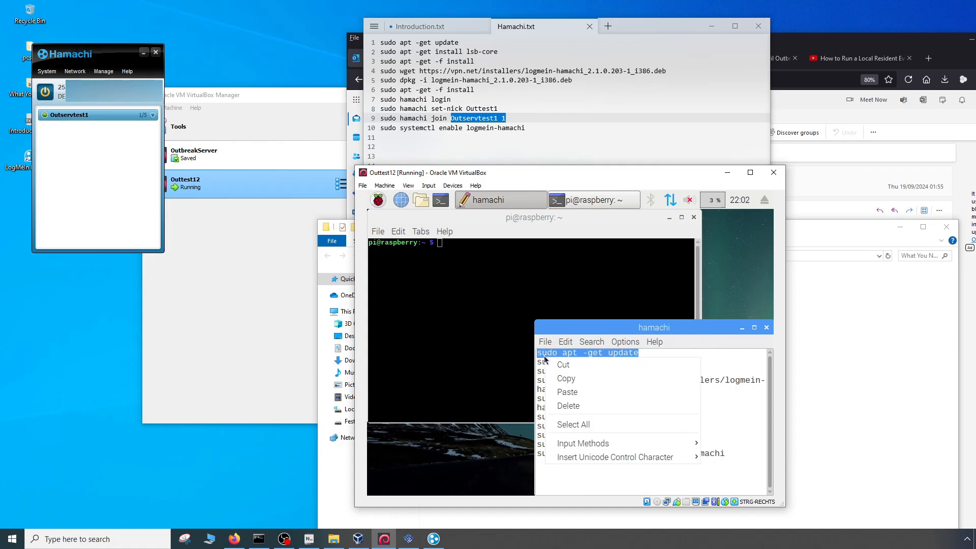
left_click(569, 378)
left_click(468, 275)
right_click(468, 275)
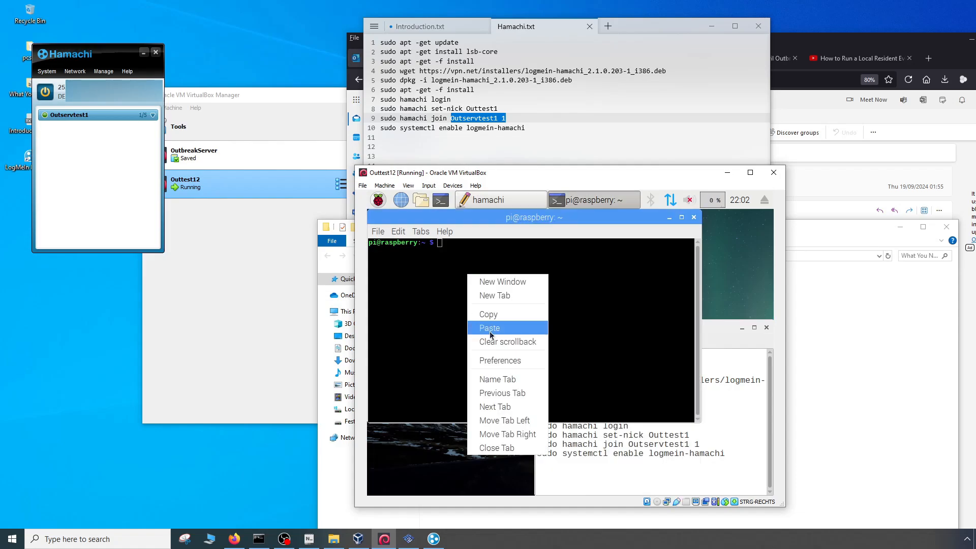
left_click(489, 331)
key("Return")
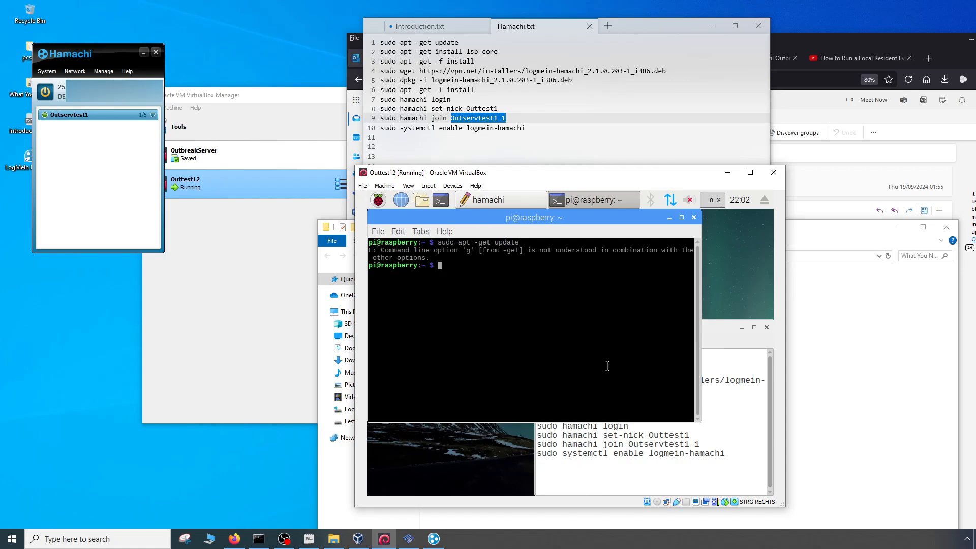
- Copy "sudo apt -get install lsb-core" from the hamachi notes and run it in the terminal
left_click(730, 398)
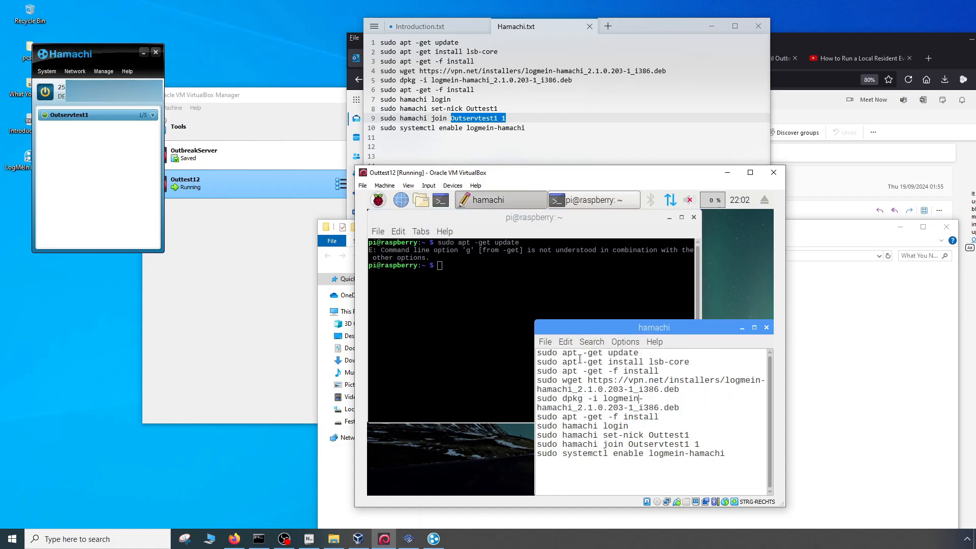
left_click_drag(686, 361, 529, 363)
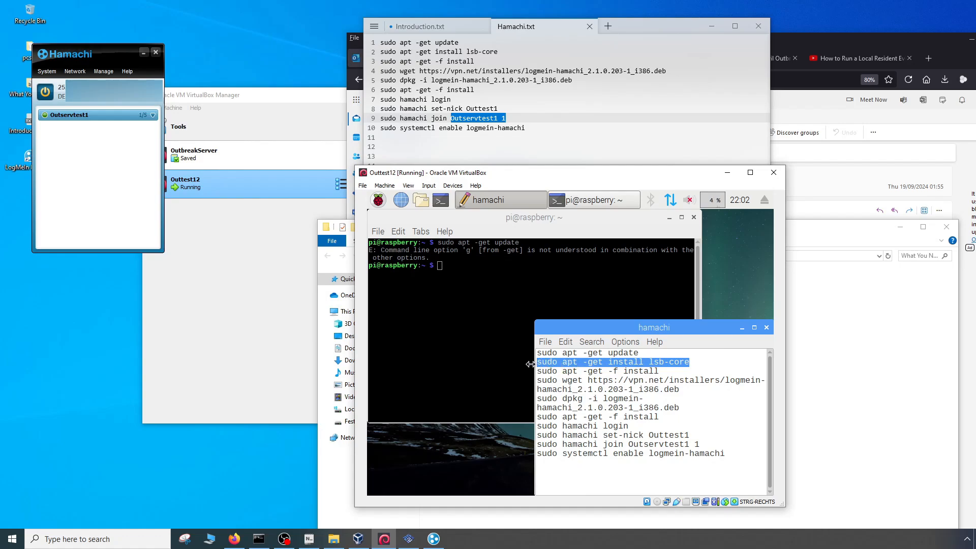
right_click(569, 371)
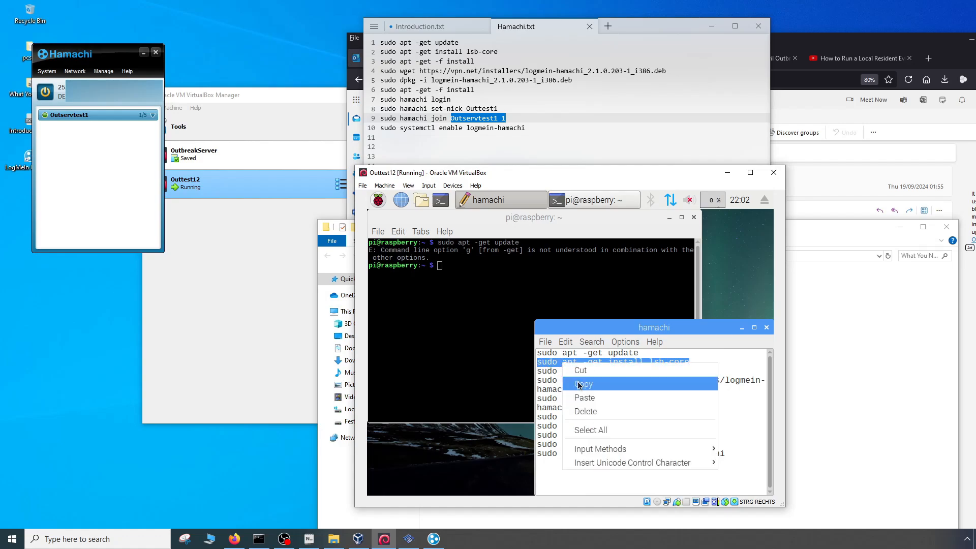
left_click(579, 382)
left_click(455, 269)
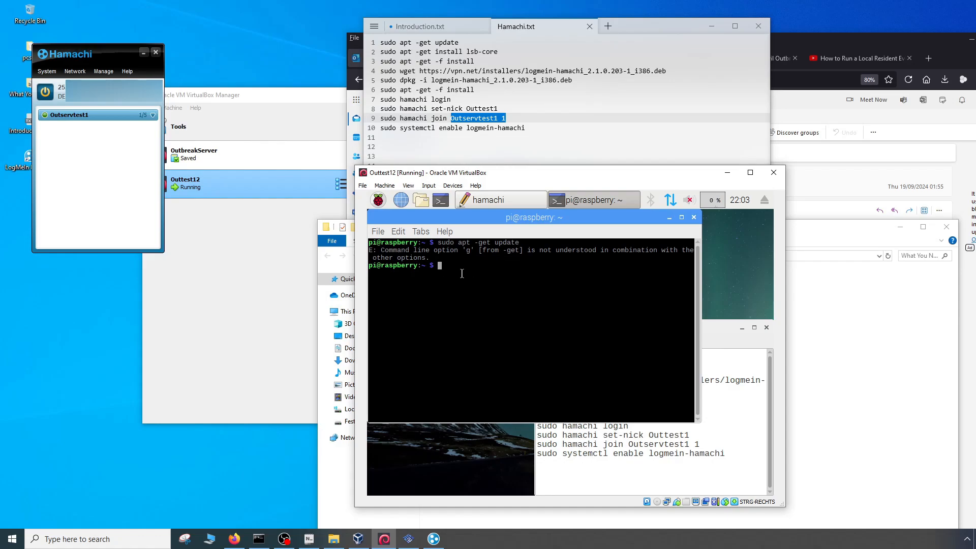
right_click(444, 269)
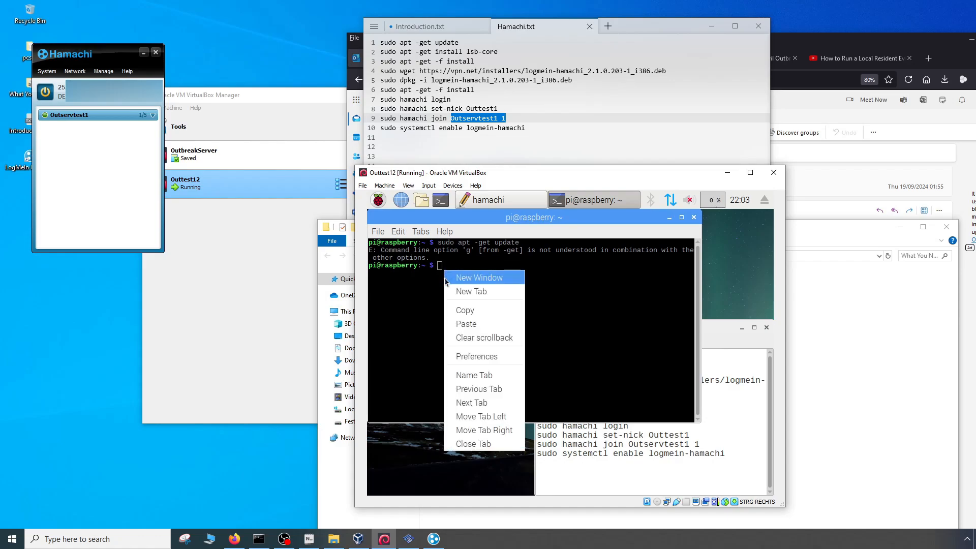
left_click(465, 322)
key("Return")
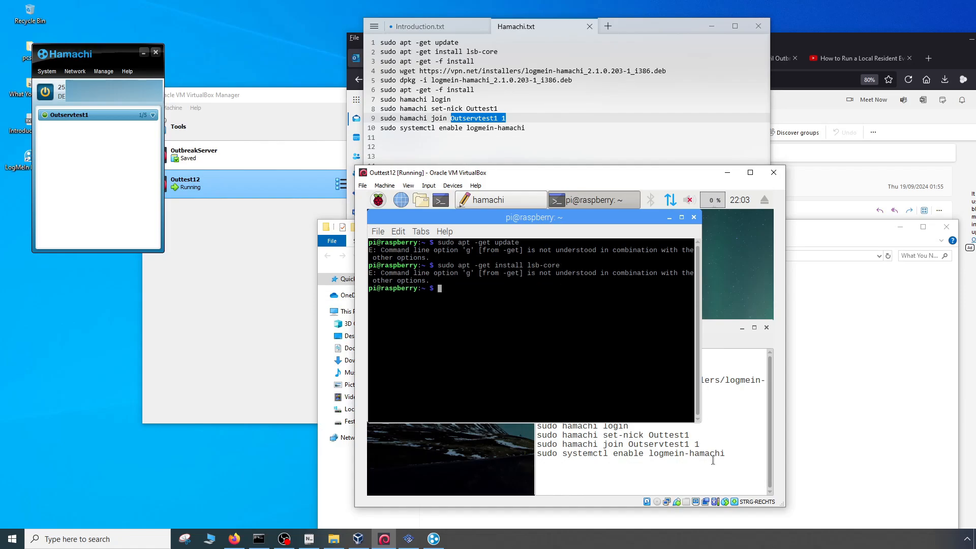
left_click(714, 435)
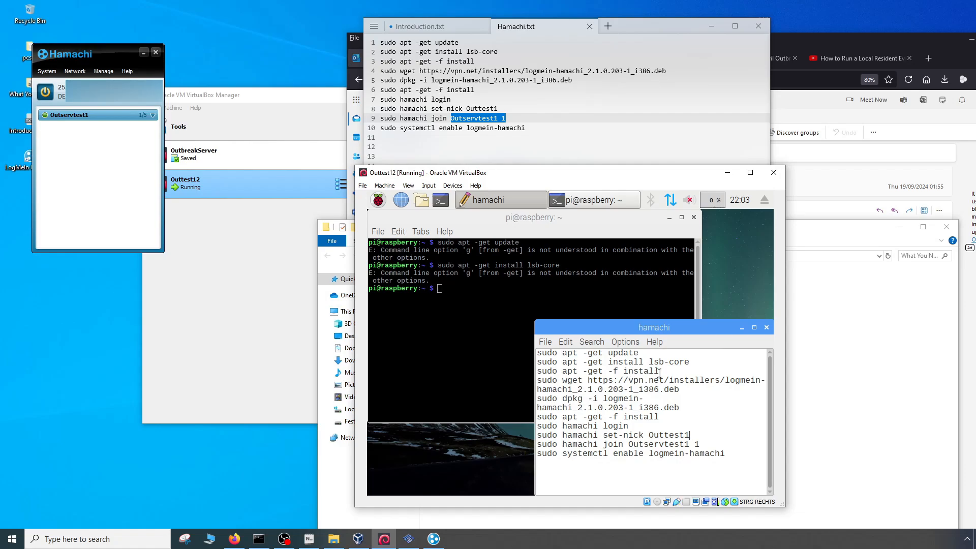
left_click_drag(659, 371, 536, 371)
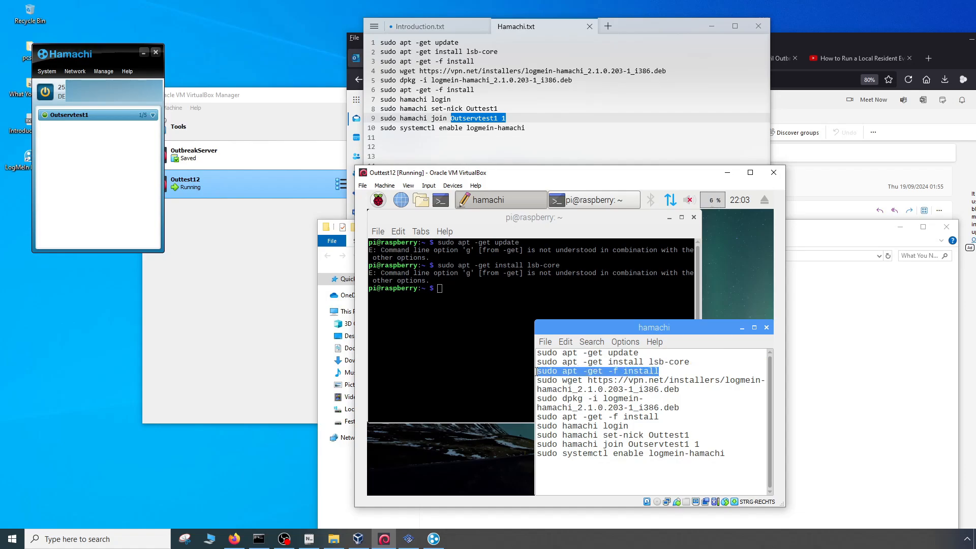
left_click_drag(453, 295, 460, 296)
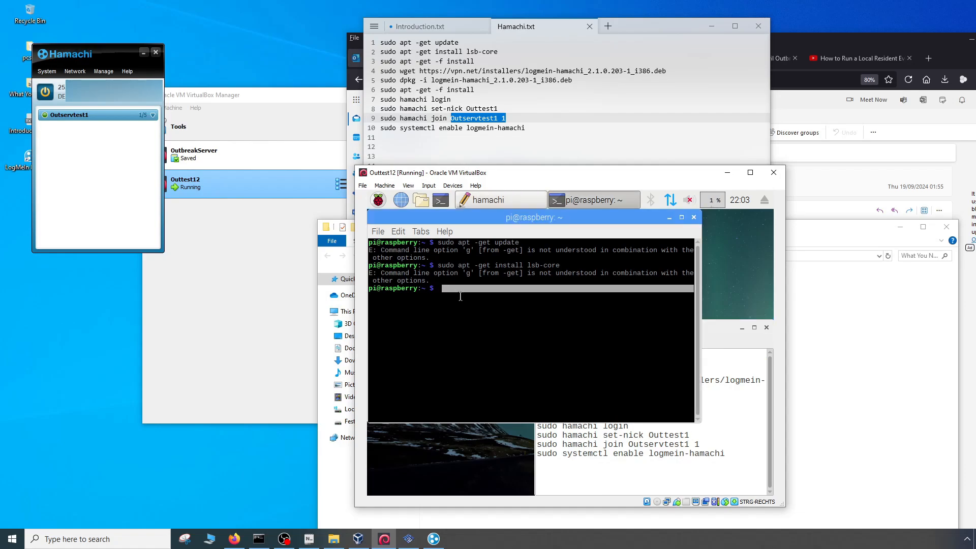
left_click(461, 303)
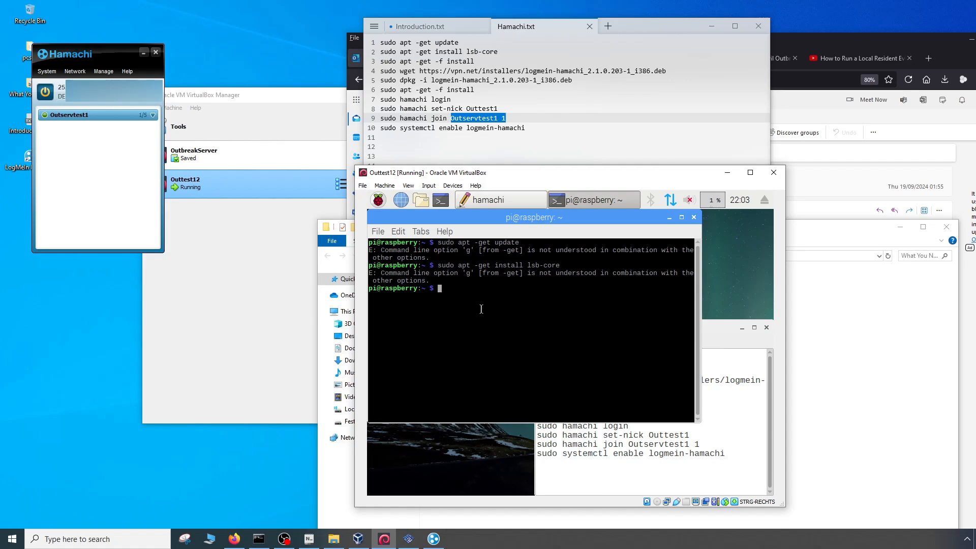
key("ctrl+v")
key("BackSpace")
- Copy the first "sudo apt -get -f install" line from the hamachi notes and run it in the terminal
left_click(589, 426)
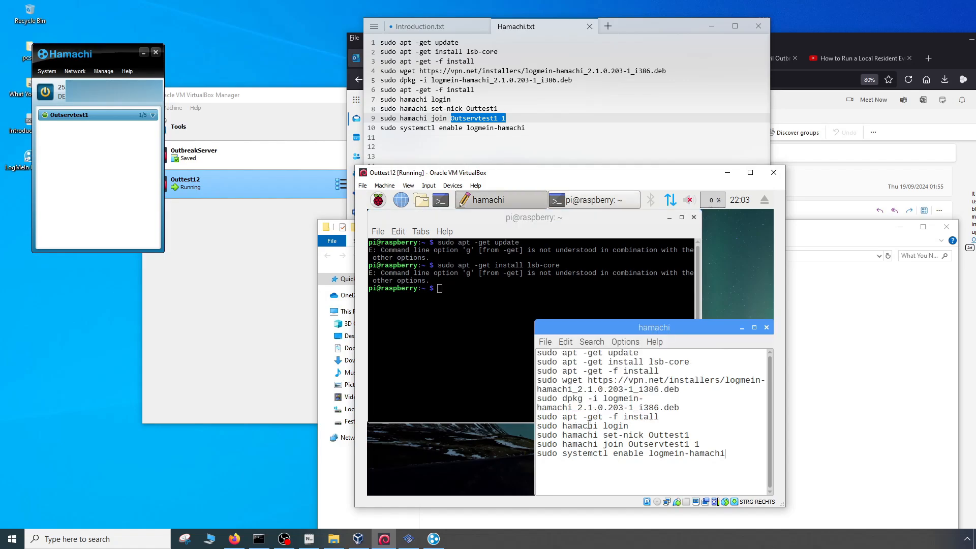
left_click_drag(662, 368, 537, 371)
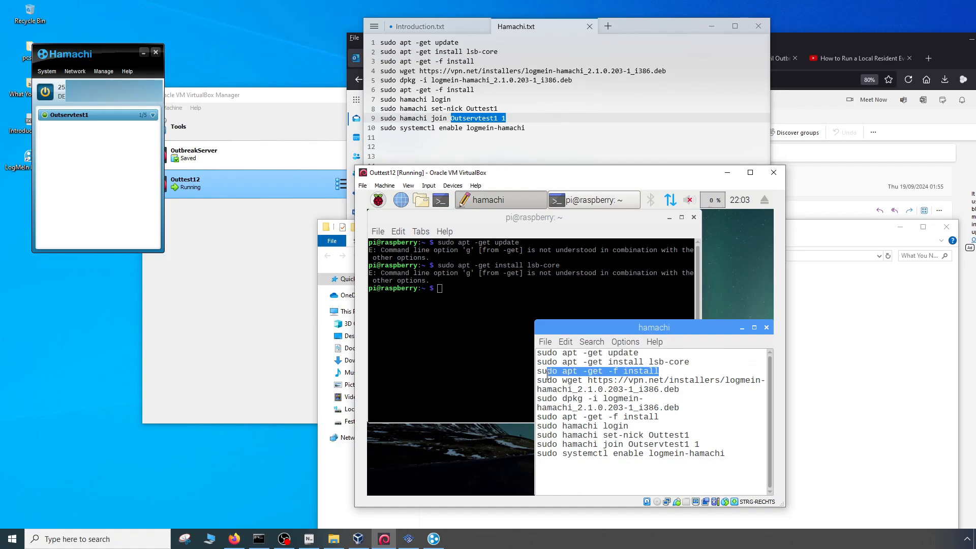
right_click(547, 377)
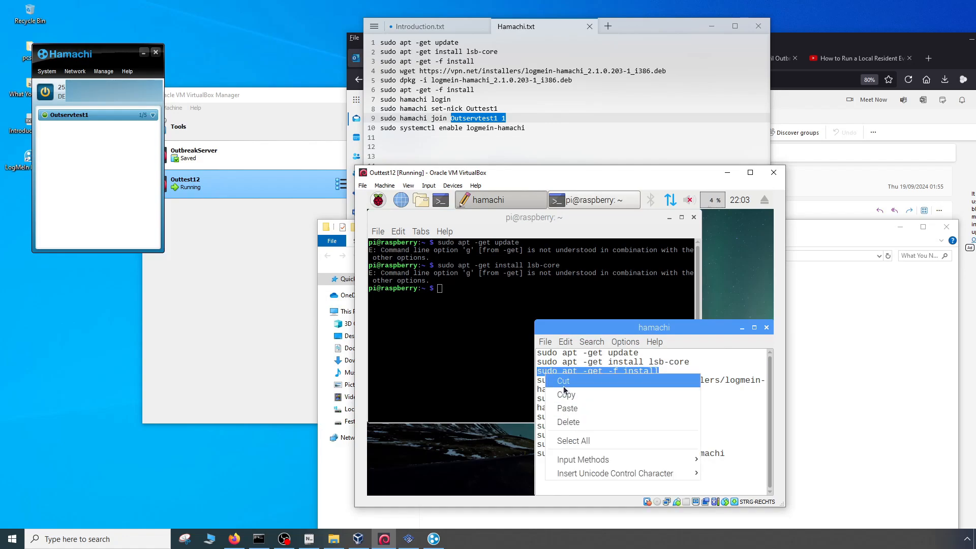
left_click(563, 393)
left_click(469, 304)
right_click(457, 289)
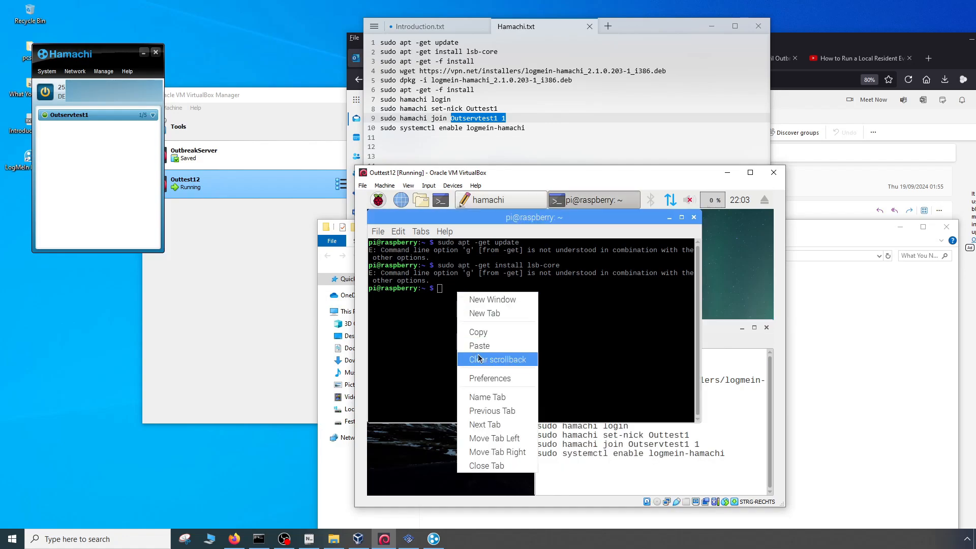
left_click(508, 358)
key("Return")
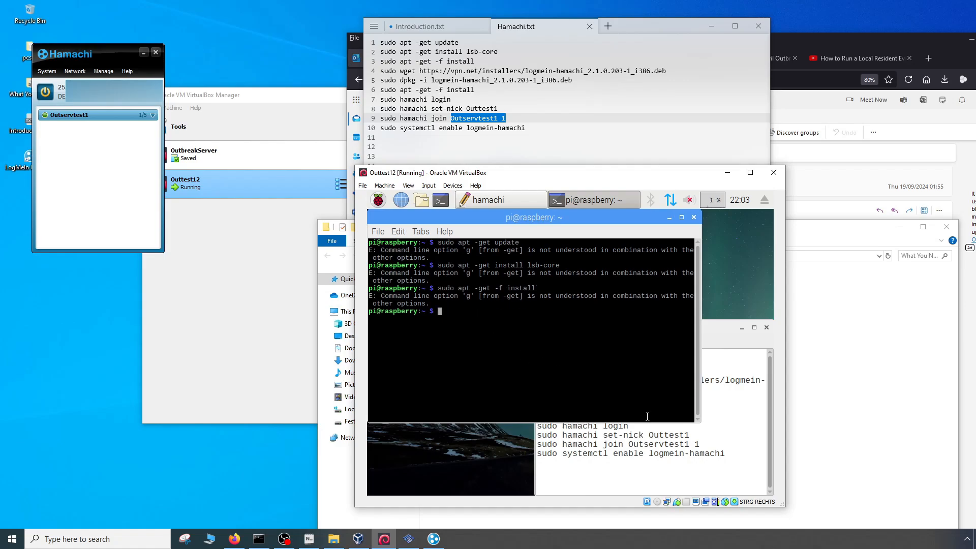
- Download the Hamachi installer by copying the sudo wget line for logmein-hamachi_2.1.0.203-1_i386.deb from the notes and running it in the terminal
left_click(613, 430)
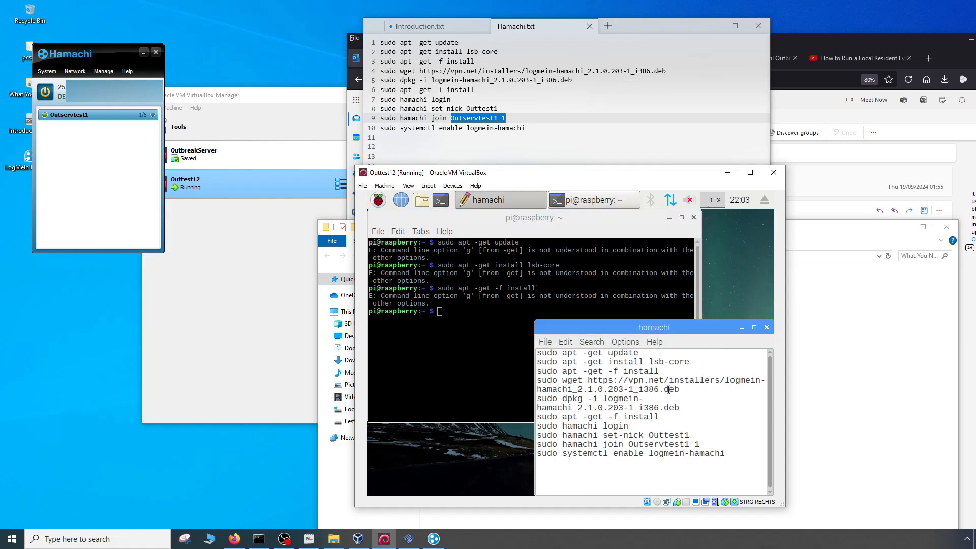
left_click_drag(681, 389, 538, 381)
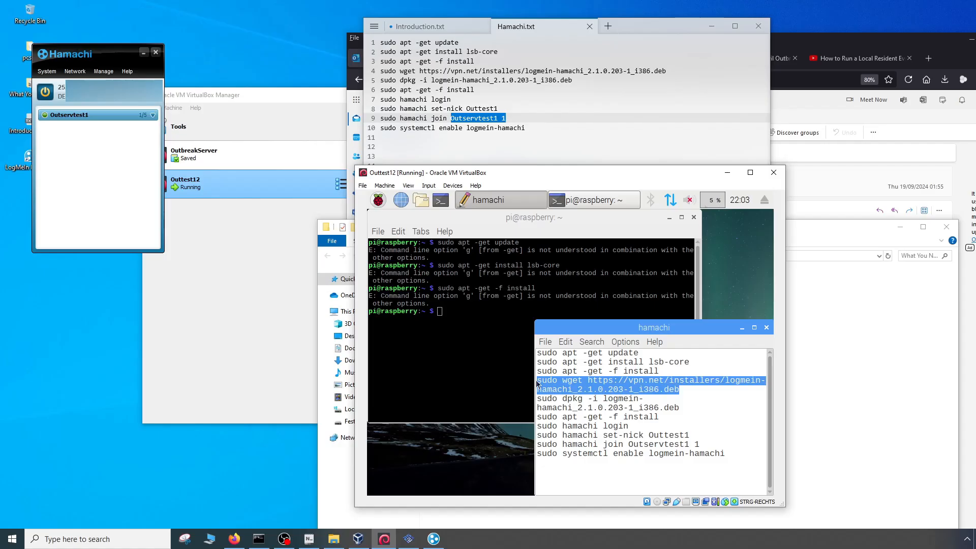
right_click(538, 382)
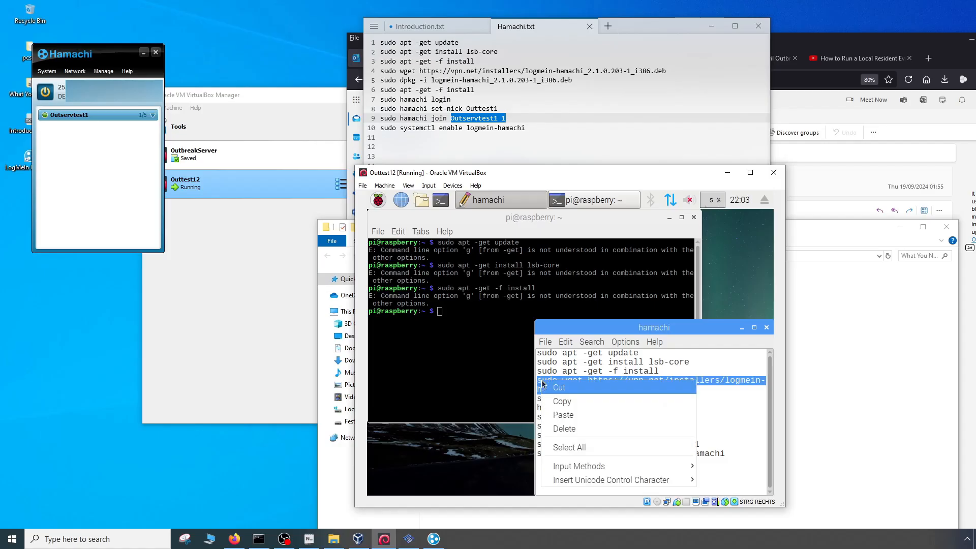
left_click(563, 403)
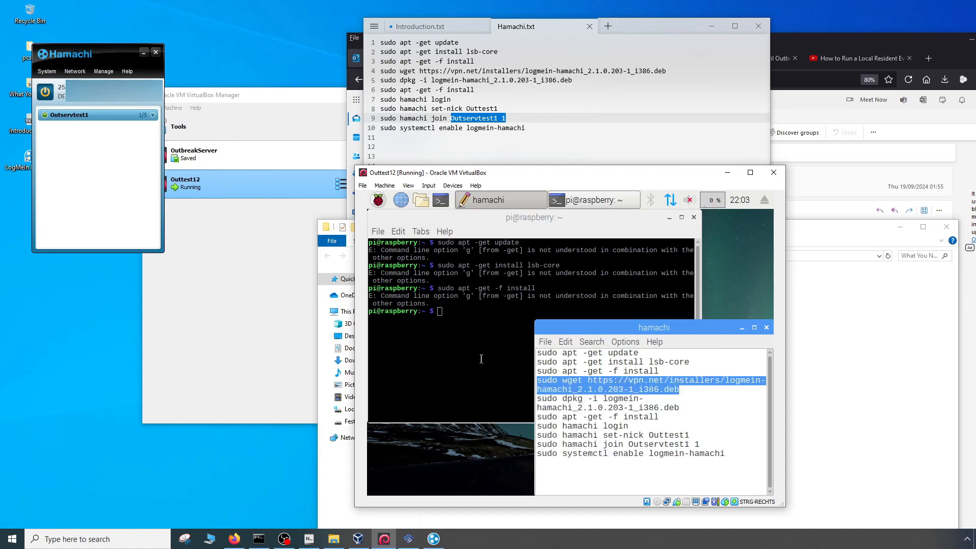
left_click(440, 312)
right_click(440, 312)
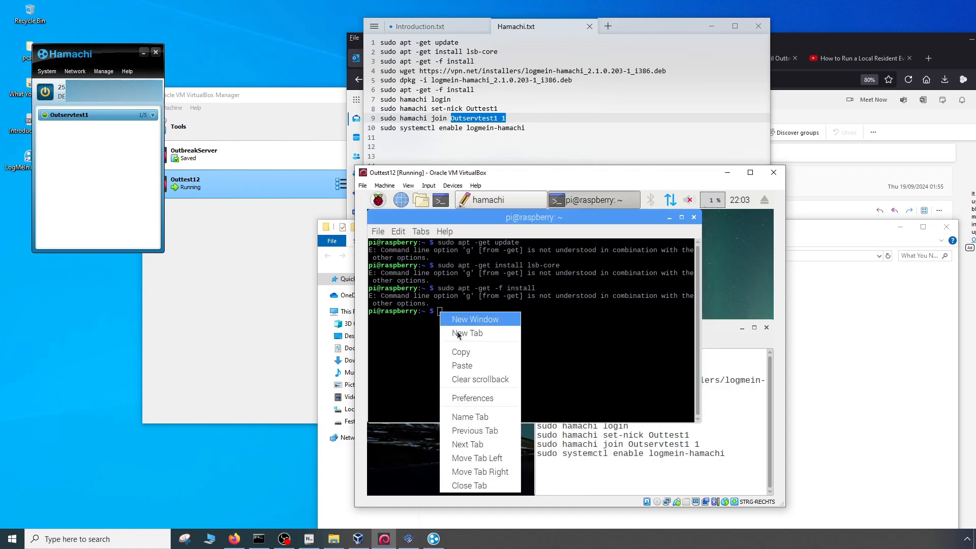
left_click(460, 365)
key("Return")
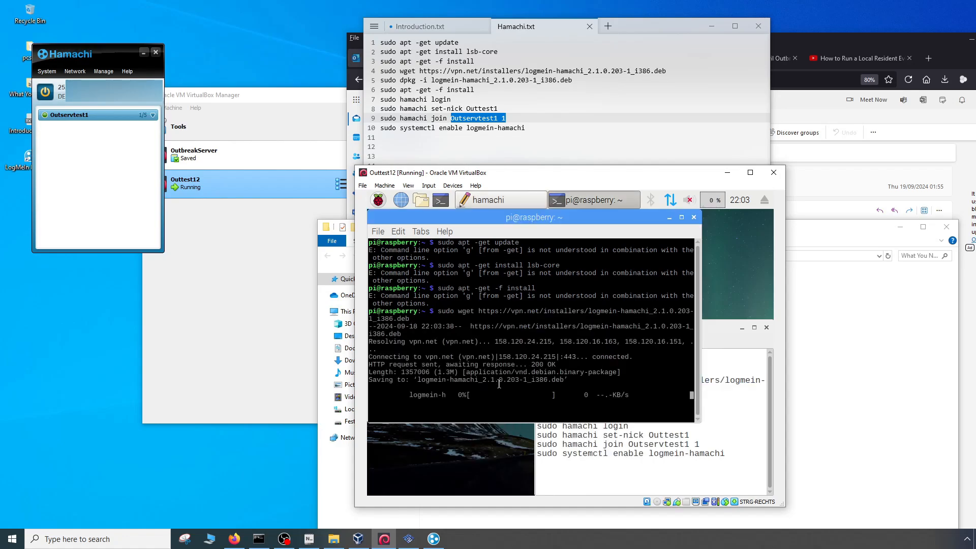
- Move the hamachi notes window over the terminal and enlarge it so the sudo dpkg command fits on one line
left_click(641, 462)
left_click(681, 408)
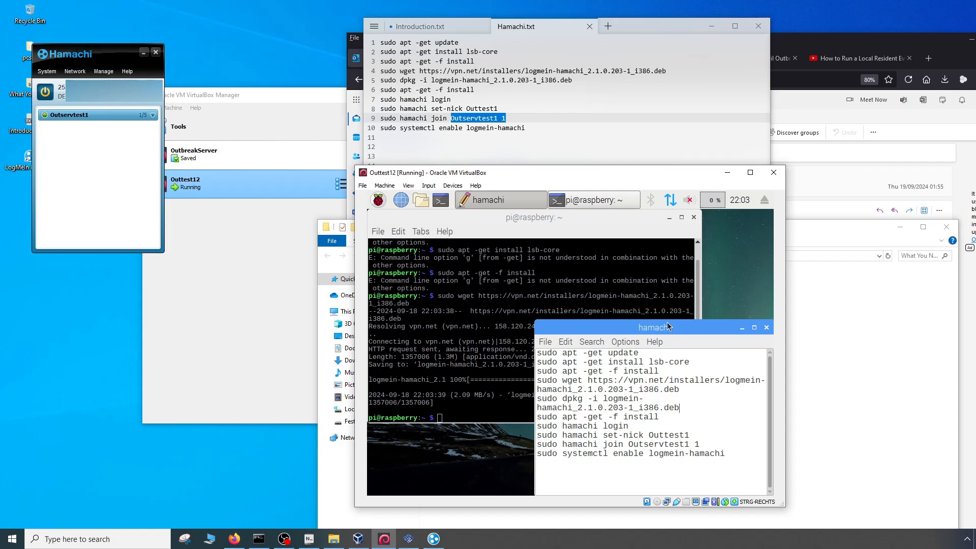
left_click_drag(666, 324, 539, 272)
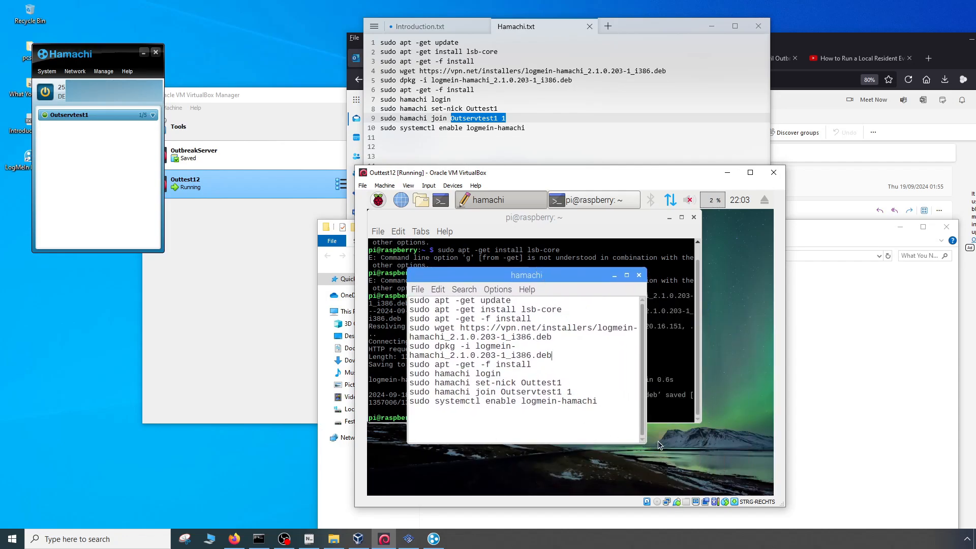
left_click_drag(645, 444, 750, 473)
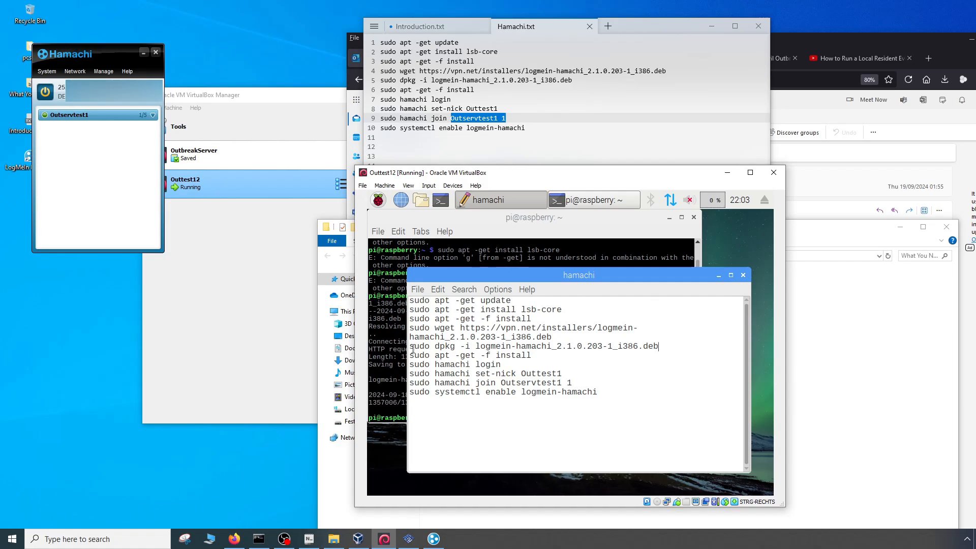
- Install the Hamachi package by copying the sudo dpkg -i logmein-hamachi_2.1.0.203-1_i386.deb line from the hamachi notes and running it in the terminal
mouse_move(412, 347)
left_mouse_down()
mouse_move(672, 344)
mouse_move(418, 346)
left_mouse_up()
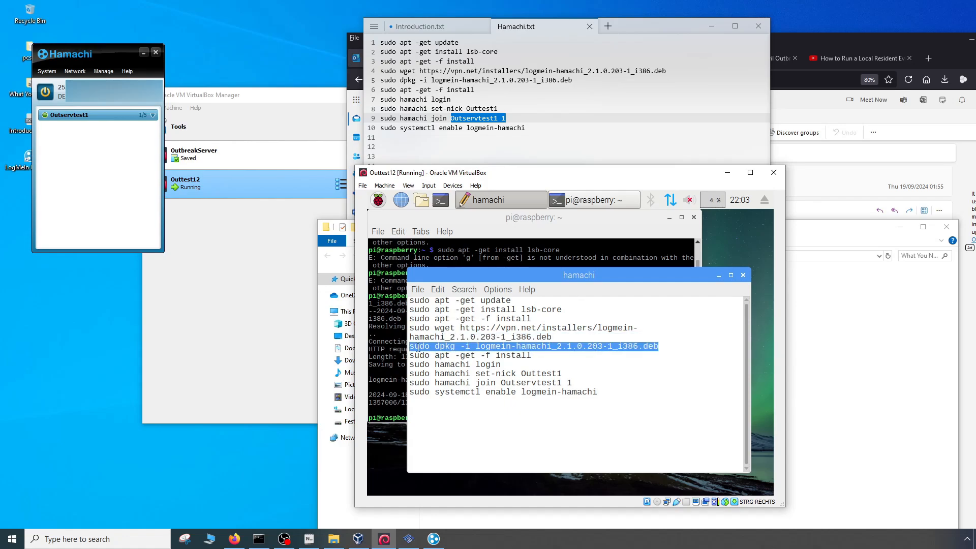
right_click(419, 347)
left_click(437, 367)
left_click(392, 390)
right_click(456, 426)
right_click(445, 418)
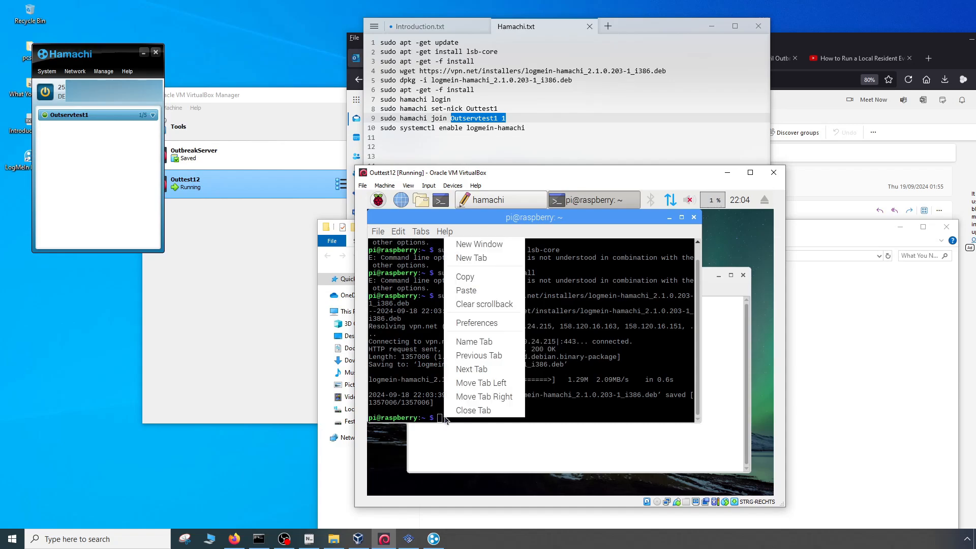
left_click(474, 292)
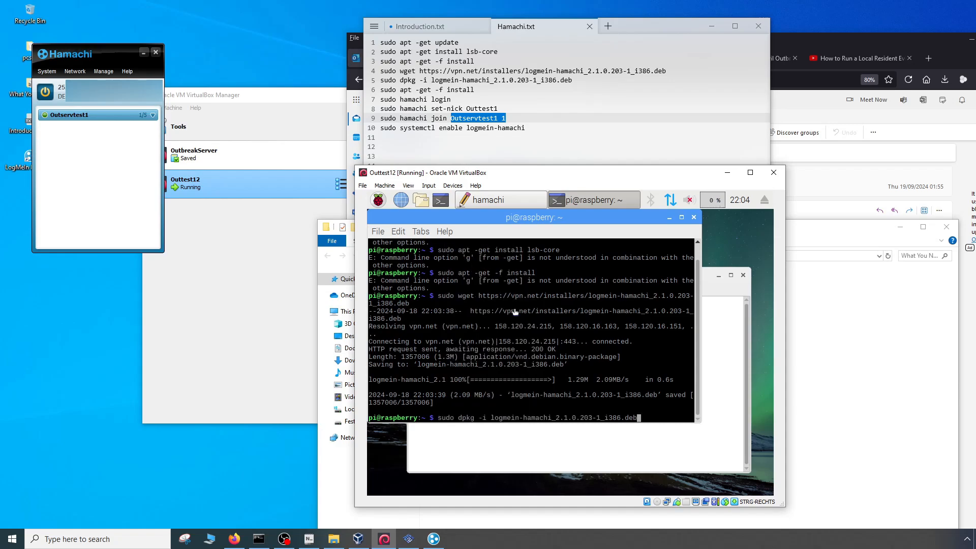
key("Return")
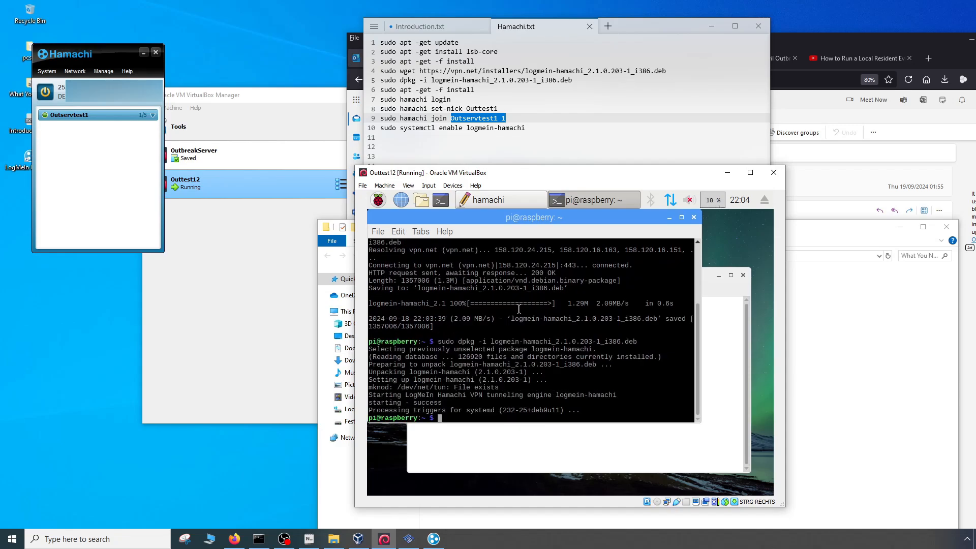
- Copy the second "sudo apt -get -f install" line, below the dpkg command in the hamachi notes, and run it in the terminal
left_click(715, 386)
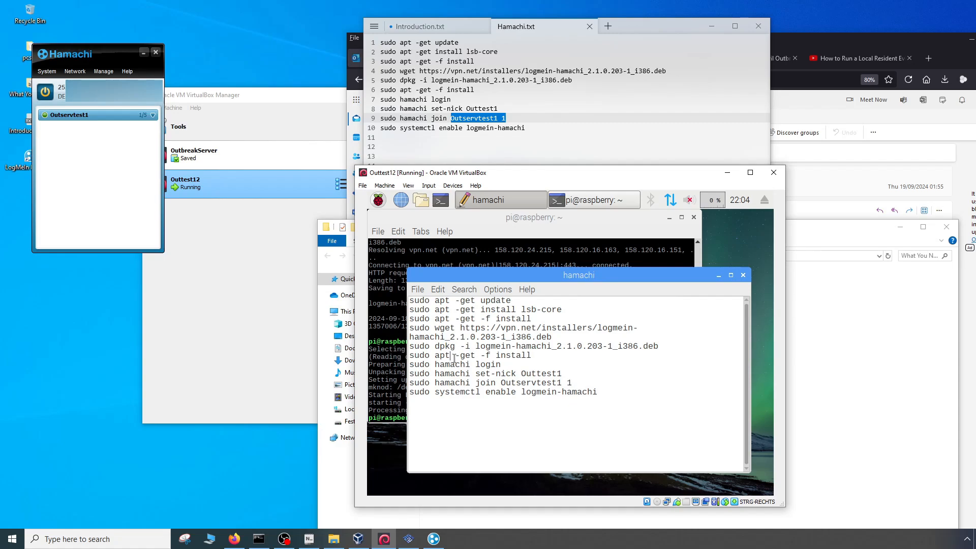
left_click_drag(533, 354, 410, 355)
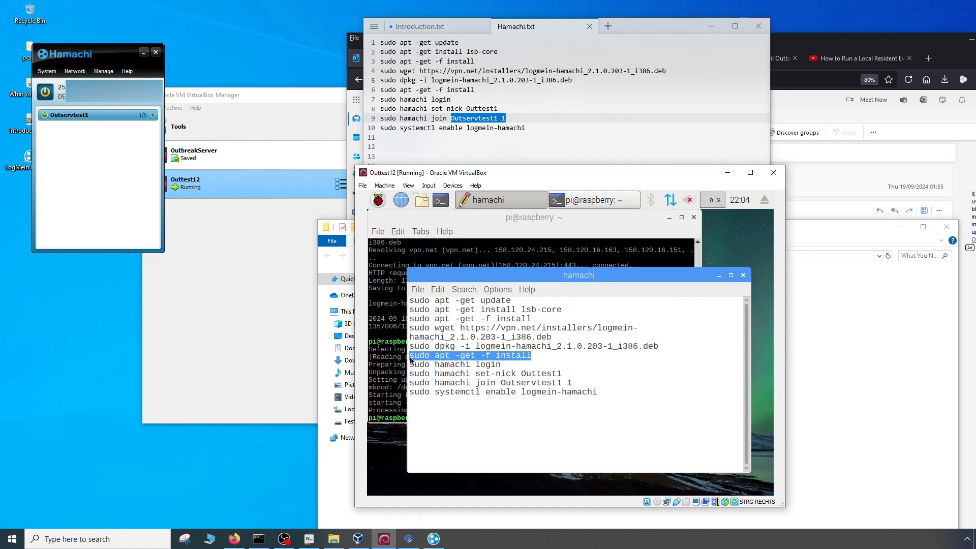
right_click(416, 357)
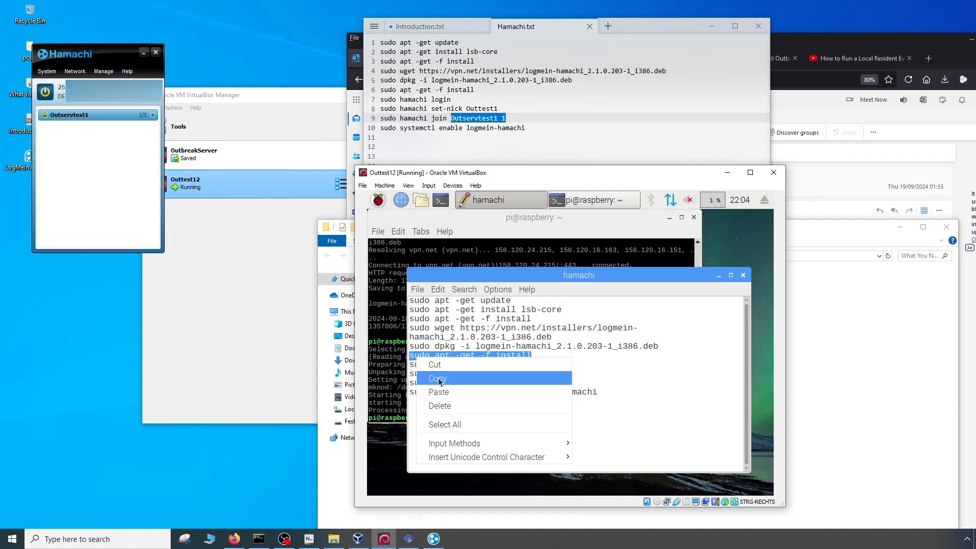
left_click(439, 381)
left_click(396, 401)
right_click(440, 419)
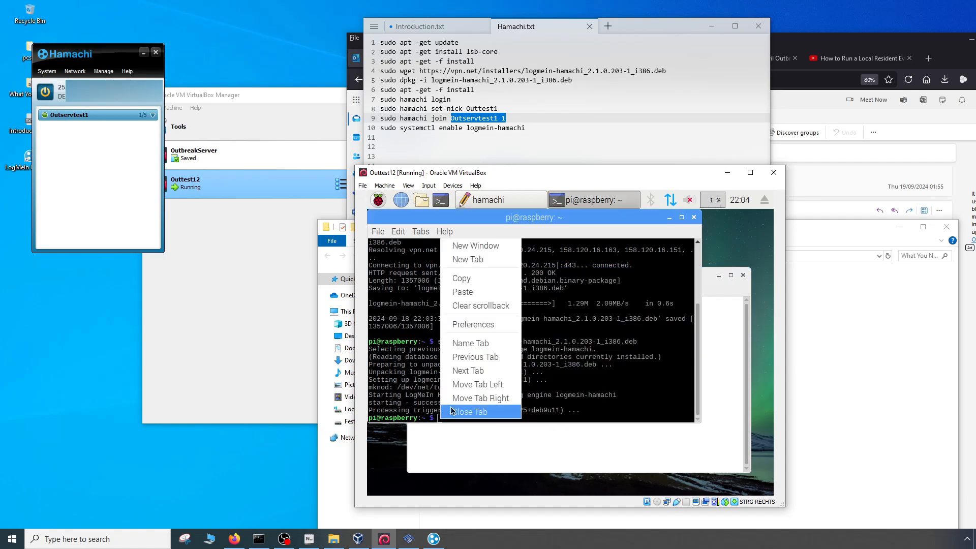
left_click(463, 293)
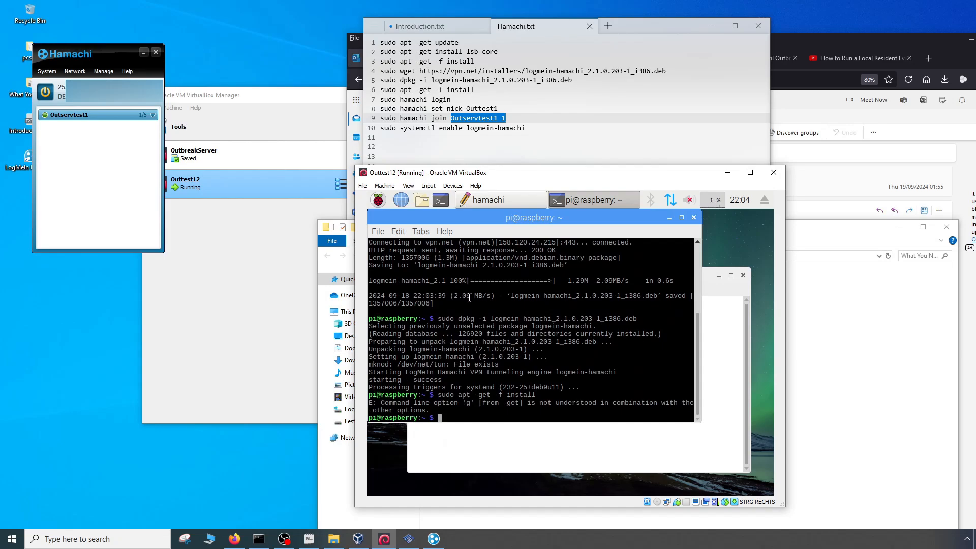
- Download the Hamachi installer again by copying the sudo wget line from the hamachi notes and running it in the terminal
left_click(575, 450)
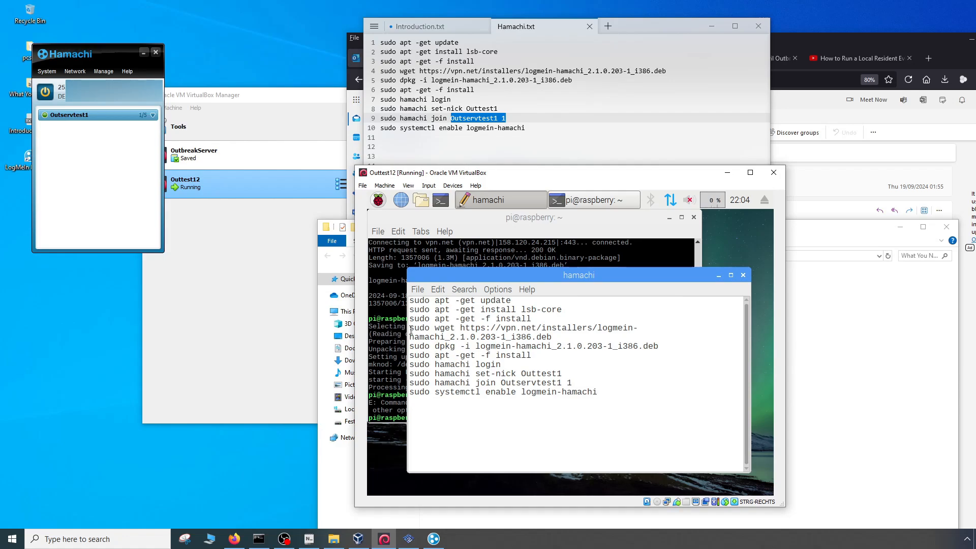
left_click_drag(409, 329, 555, 341)
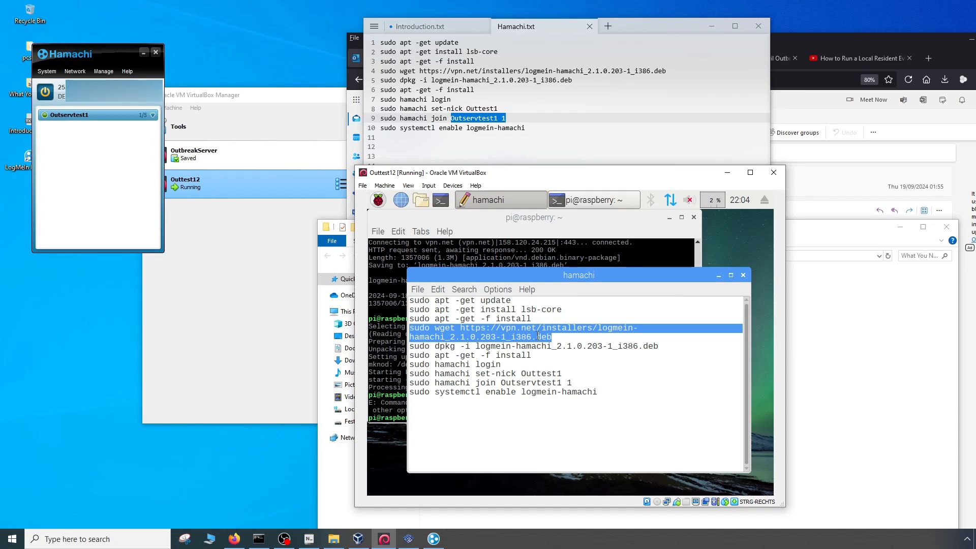
right_click(501, 336)
left_click(522, 358)
left_click(463, 415)
right_click(454, 417)
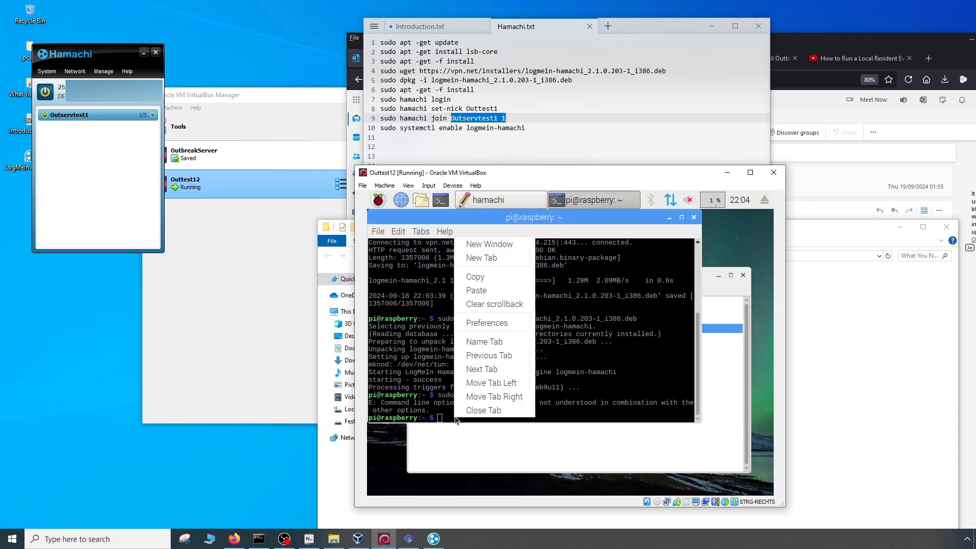
left_click(475, 291)
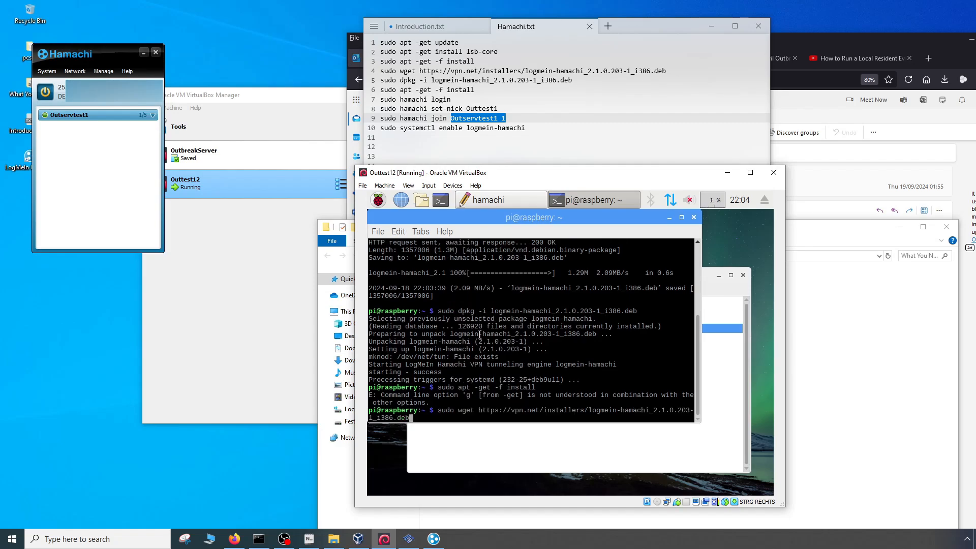
key("Return")
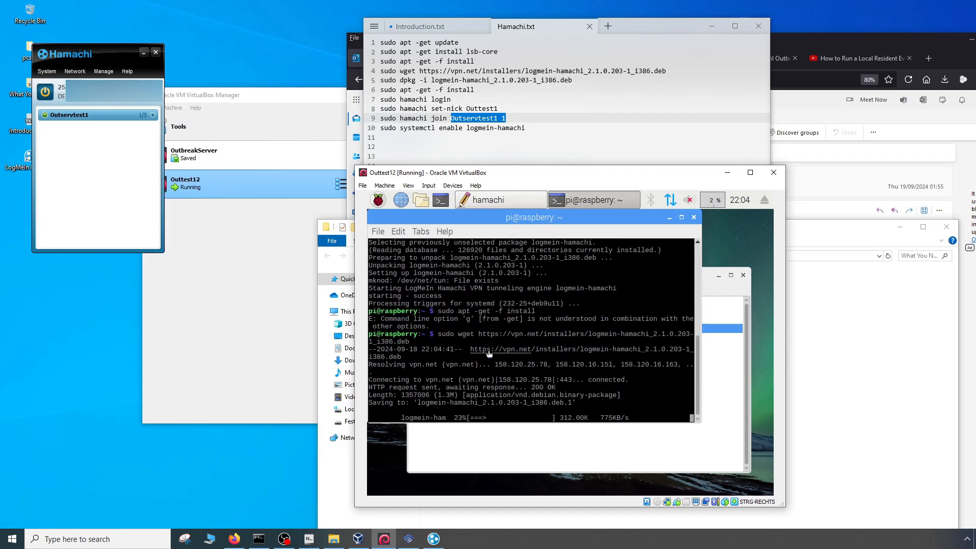
- Rerun the copied sudo dpkg -i logmein-hamachi_2.1.0.203-1_i386.deb command in the terminal, and expand the Outservtest1 network in the Hamachi client
left_click(576, 463)
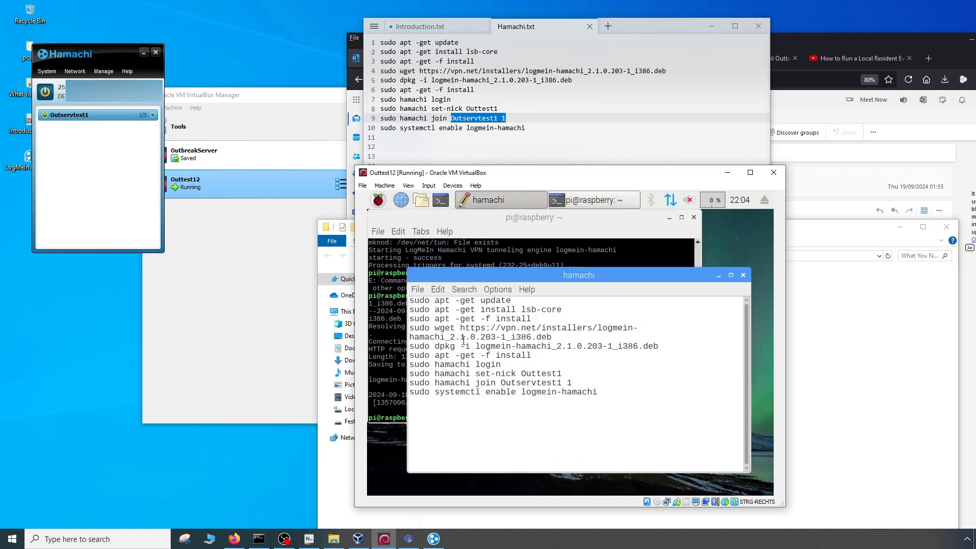
left_click_drag(410, 346, 664, 345)
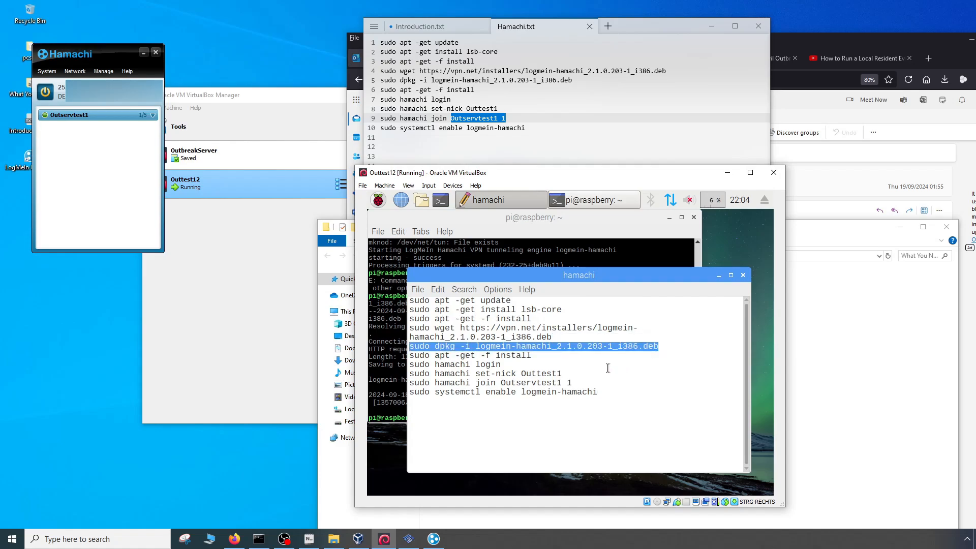
right_click(497, 353)
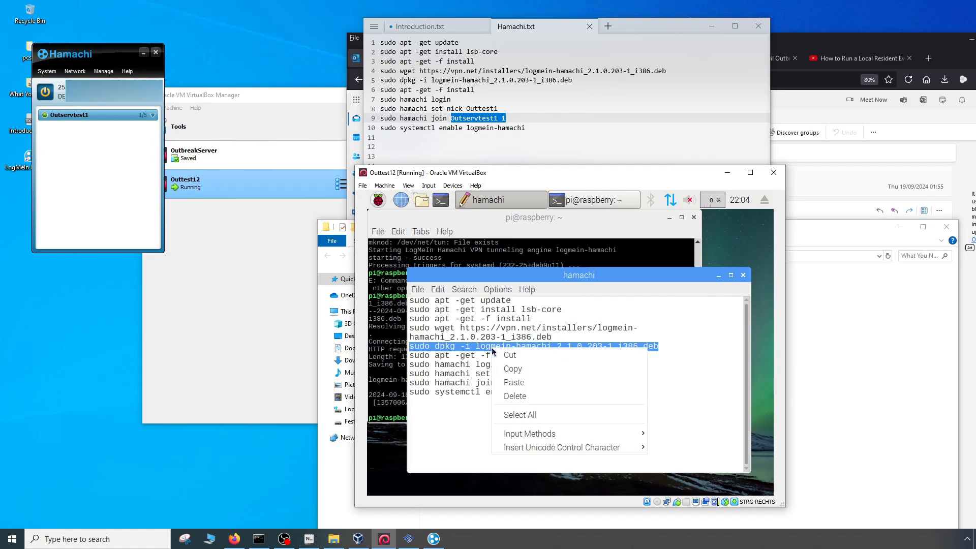
left_click(518, 370)
left_click(379, 409)
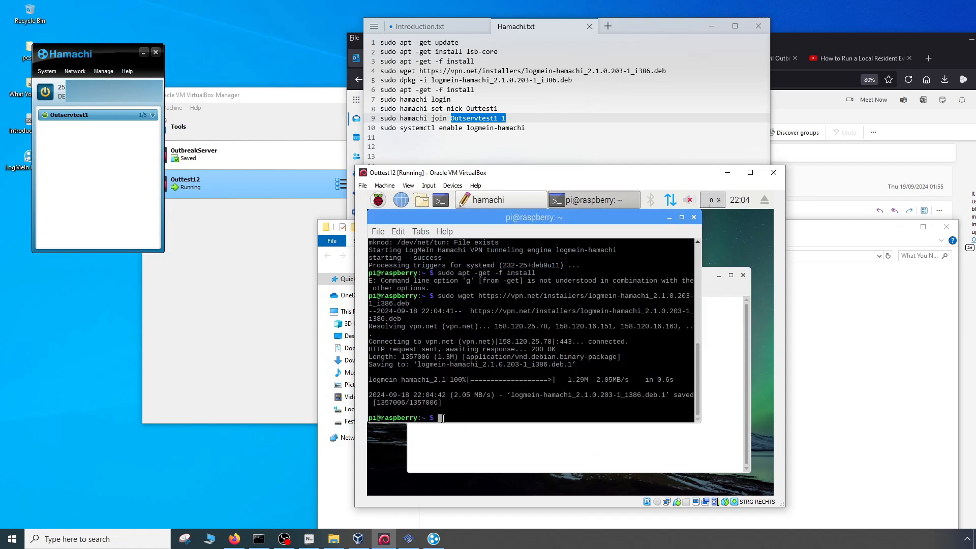
right_click(443, 418)
left_click(463, 292)
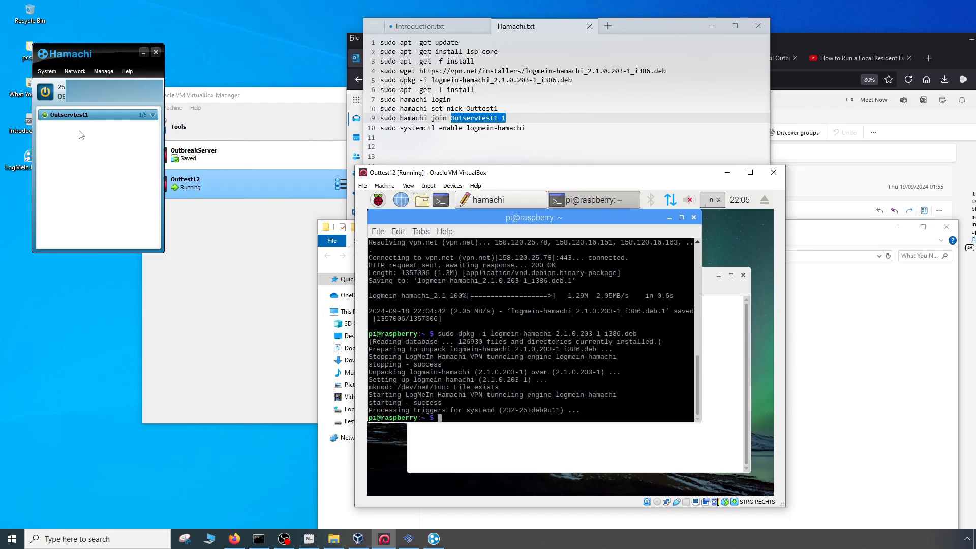
left_click(153, 116)
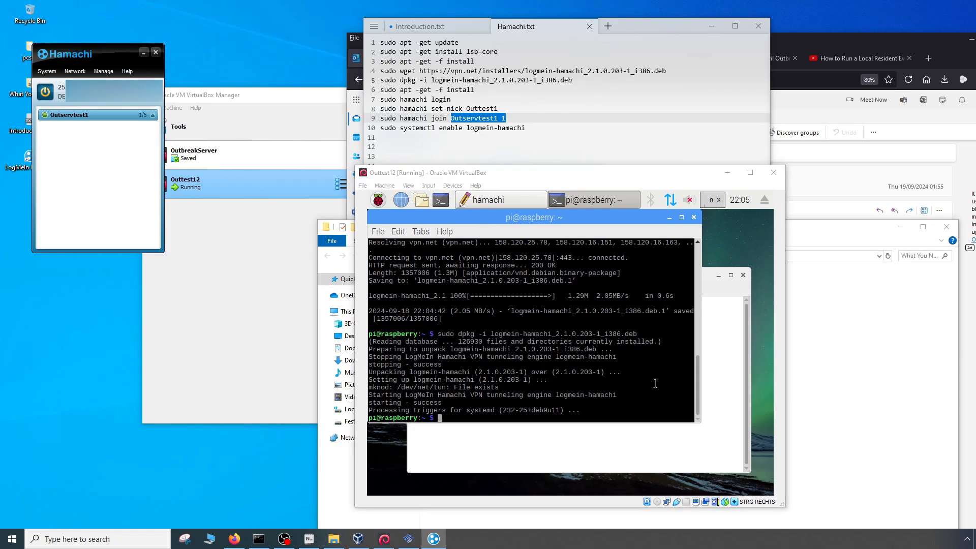
- Copy the "sudo apt -get -f install" line below the dpkg command and run it once more in the terminal
left_click(710, 443)
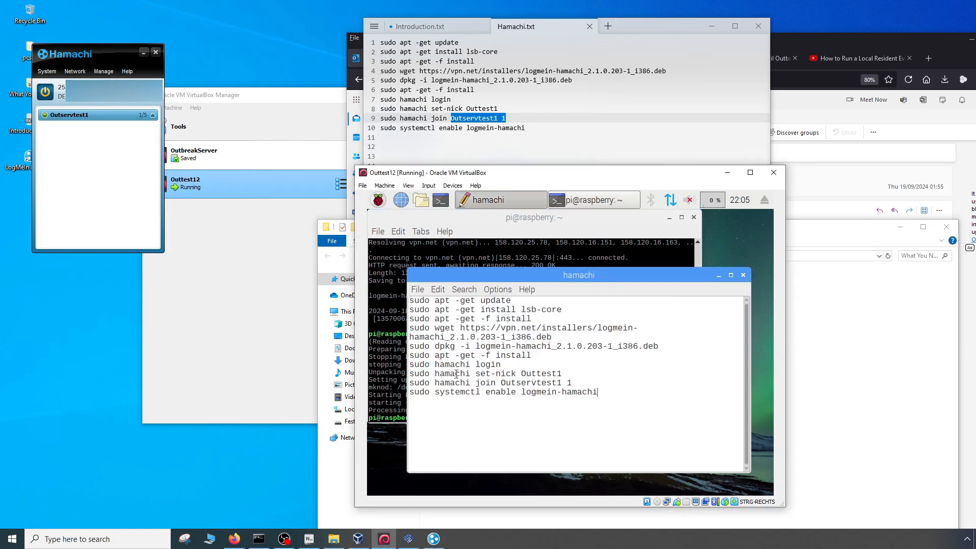
left_click_drag(409, 355, 538, 354)
right_click(524, 355)
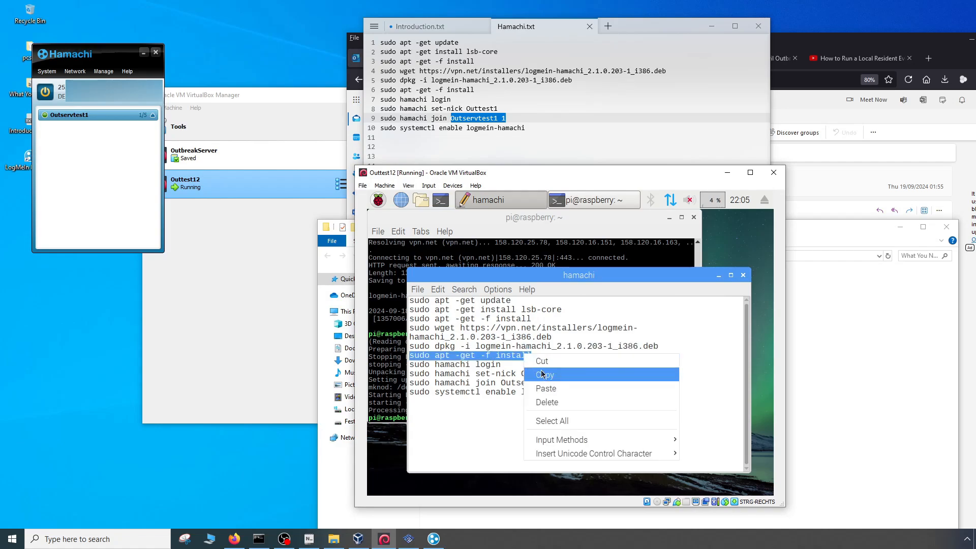
left_click(543, 375)
left_click(396, 406)
right_click(453, 417)
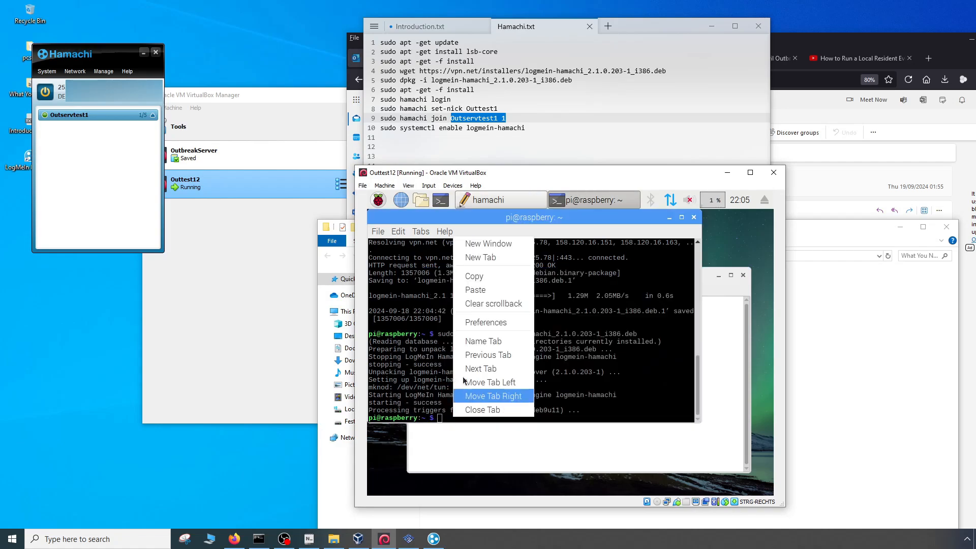
left_click(480, 289)
key("Return")
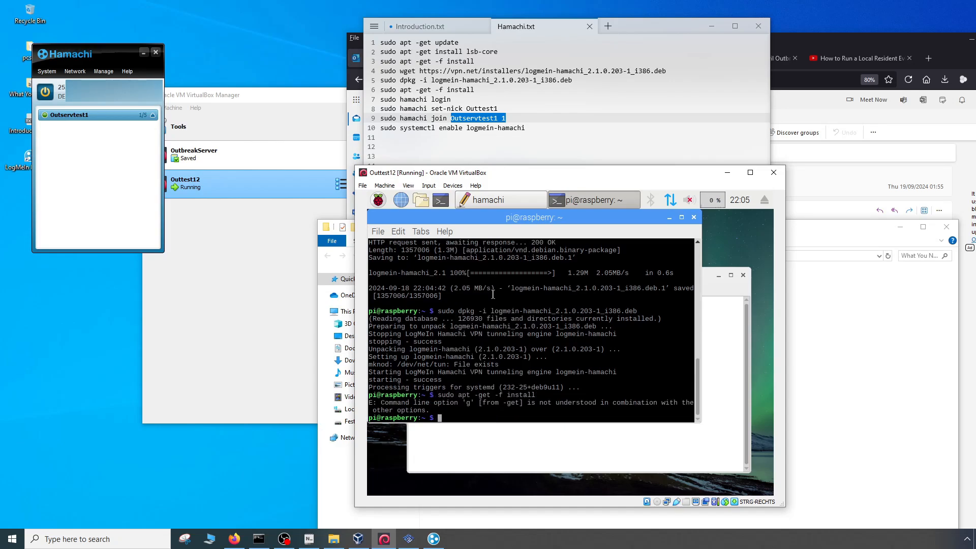
- Log the server in to Hamachi by copying "sudo hamachi login" from the notes and running it in the terminal
left_click(721, 389)
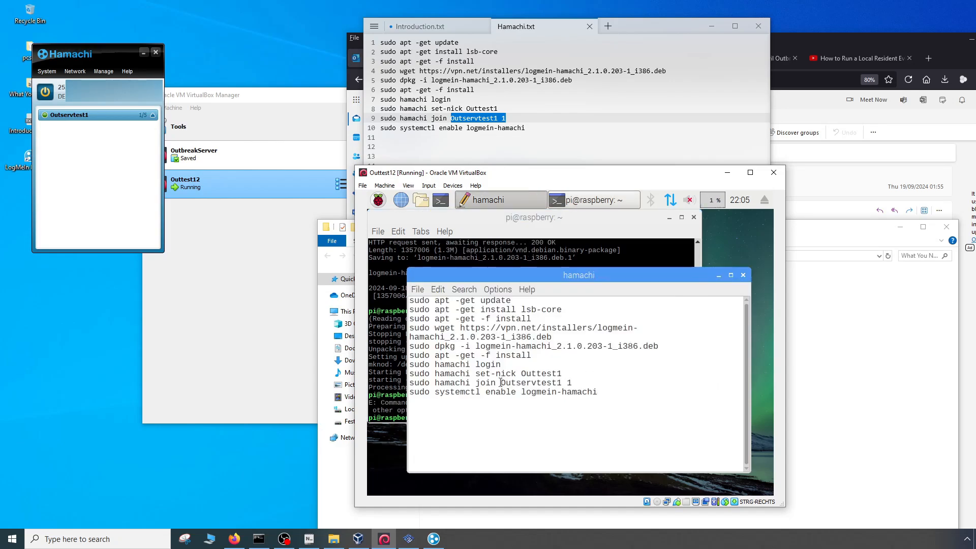
left_click_drag(504, 365, 408, 366)
right_click(423, 364)
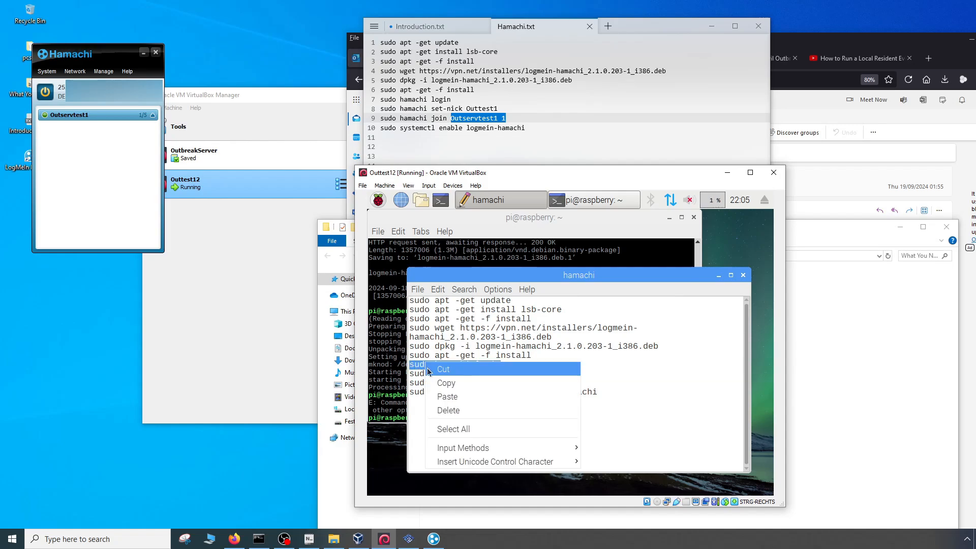
left_click(446, 389)
left_click(389, 402)
right_click(447, 418)
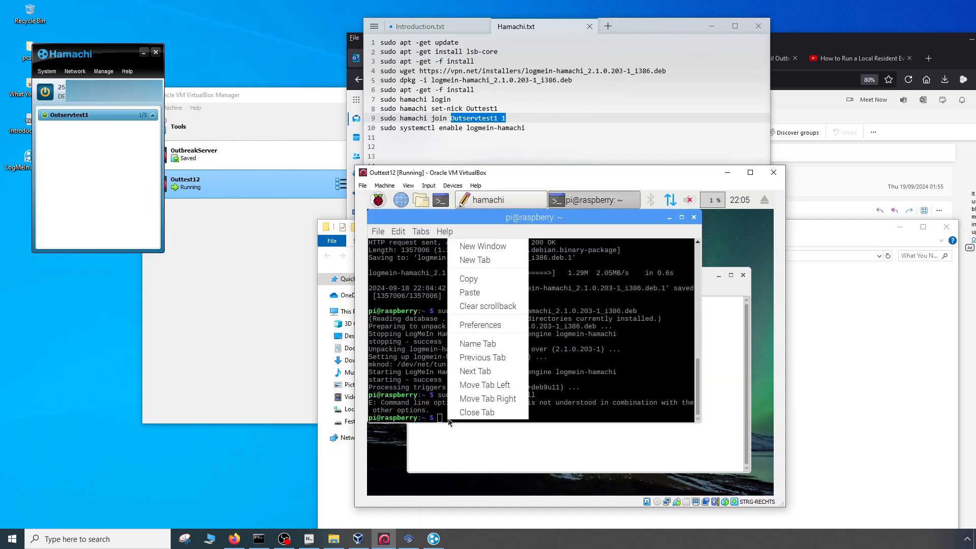
left_click(478, 297)
key("Return")
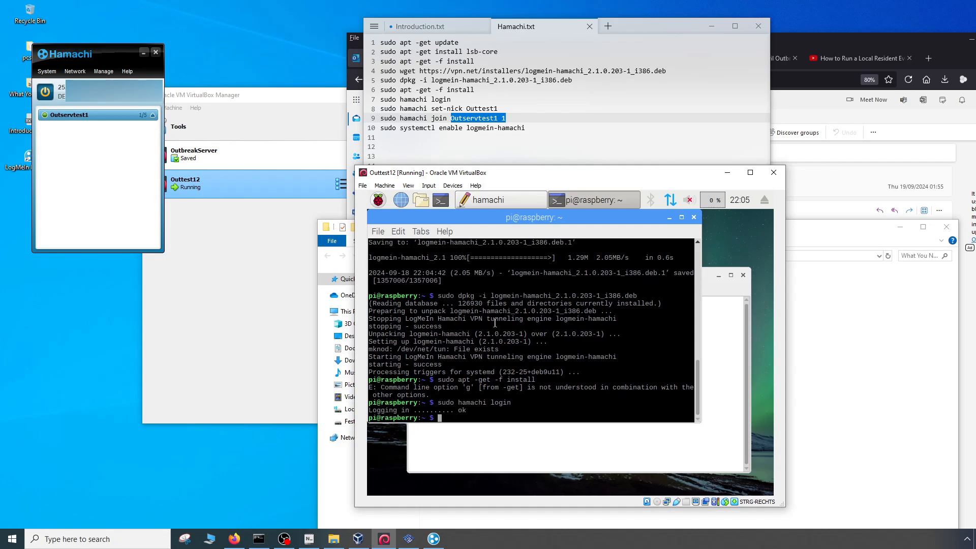
- Set the server's Hamachi nickname by copying "sudo hamachi set-nick Outtest1" from the notes and running it in the terminal
left_click(580, 444)
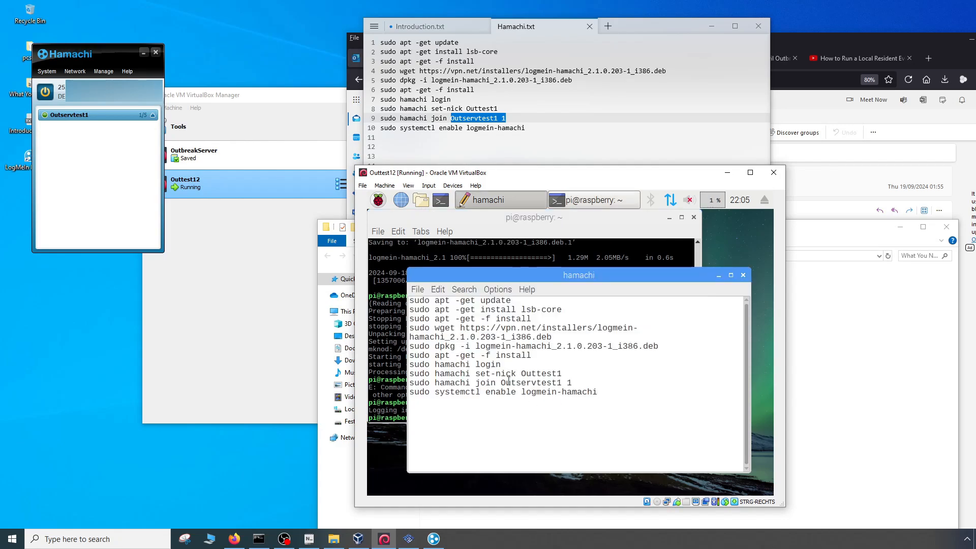
left_click_drag(569, 374, 406, 375)
right_click(410, 375)
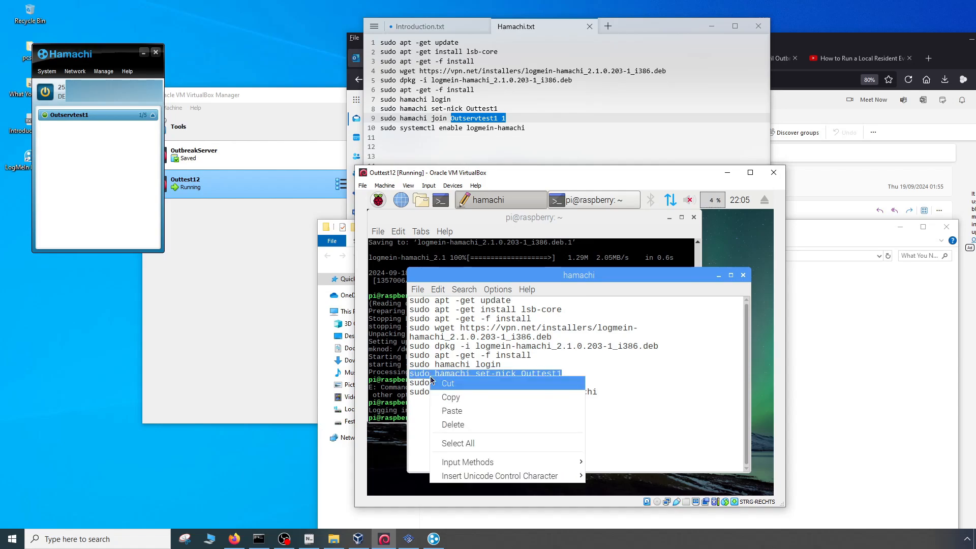
left_click(455, 400)
left_click(385, 404)
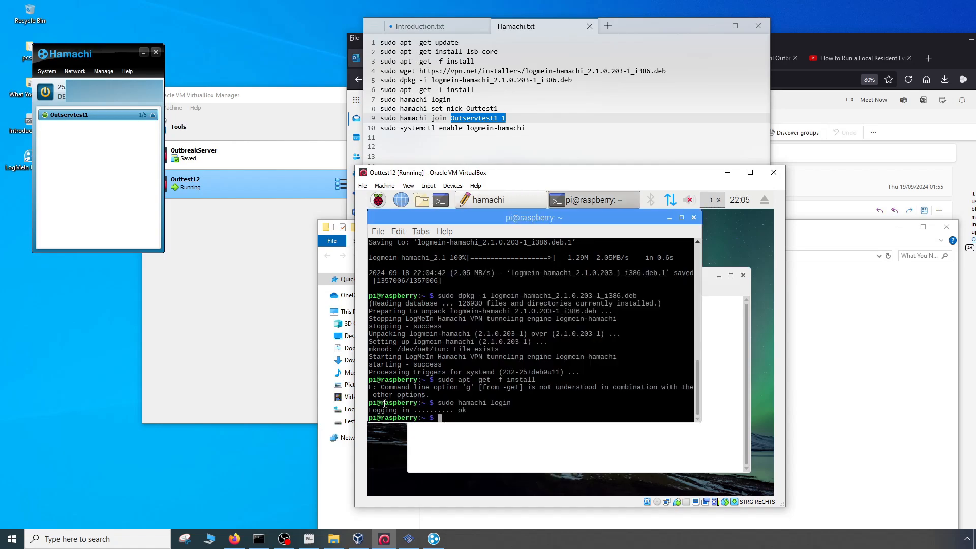
right_click(448, 418)
left_click(470, 292)
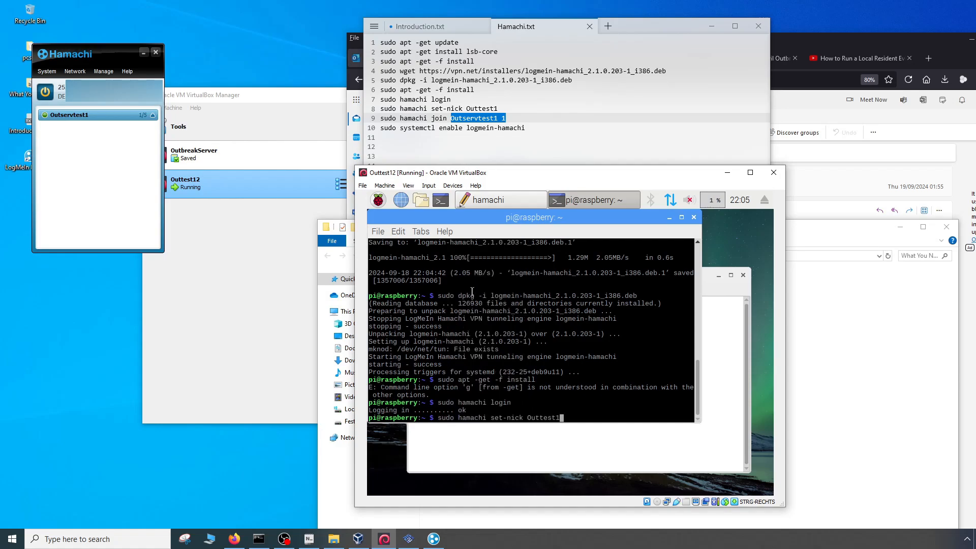
key("Return")
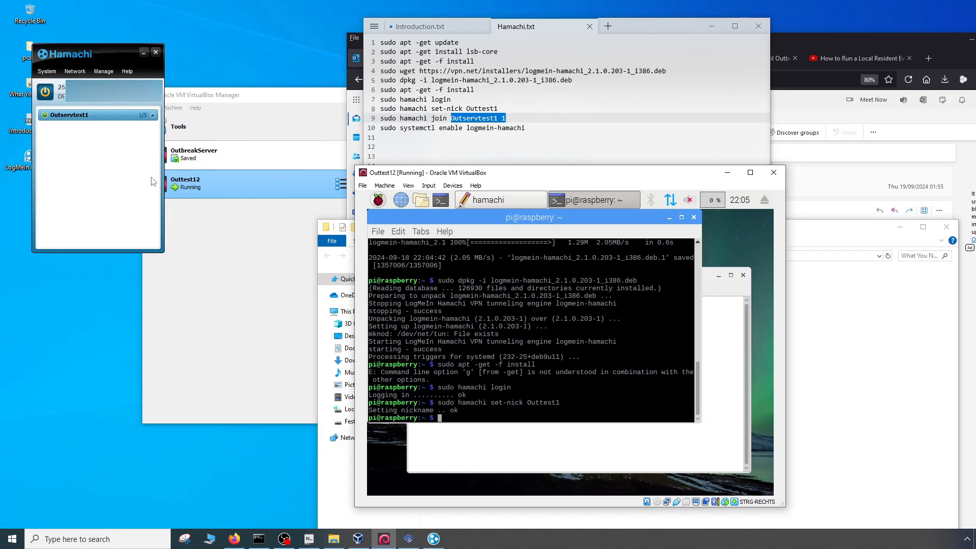
- Join the server to the Outservtest1 network by running the copied "sudo hamachi join" line with the network password, and expand the network in the Hamachi client
left_click(718, 365)
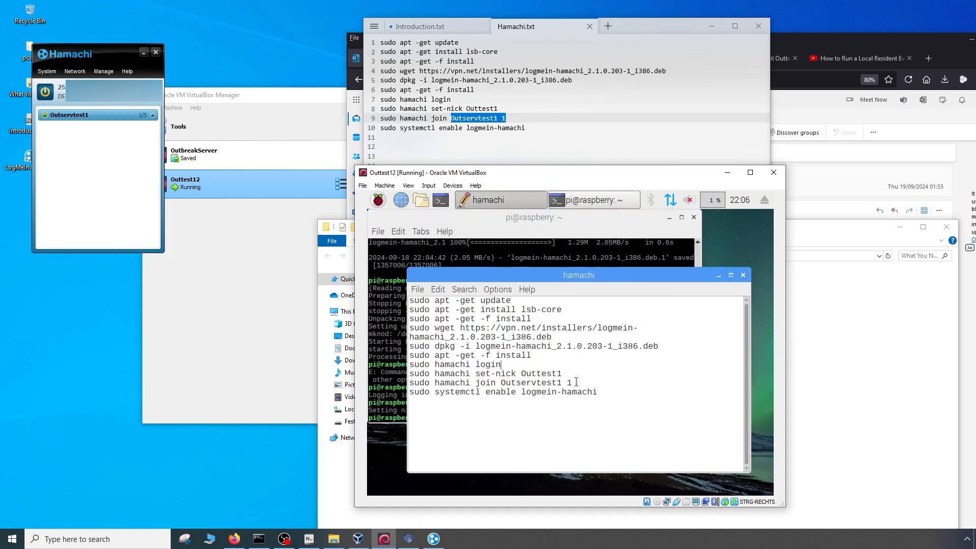
left_click_drag(575, 382, 411, 389)
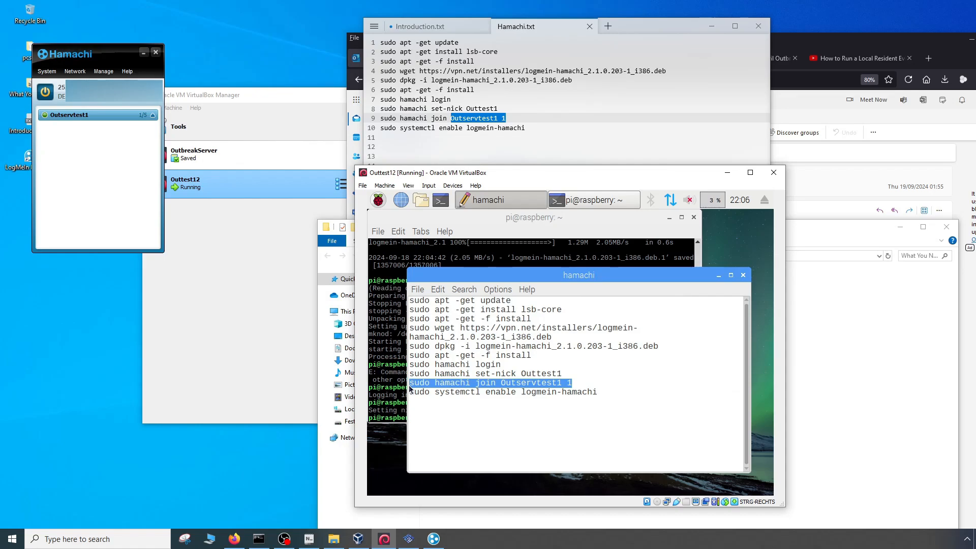
right_click(411, 387)
left_click(435, 404)
left_click(382, 403)
right_click(445, 418)
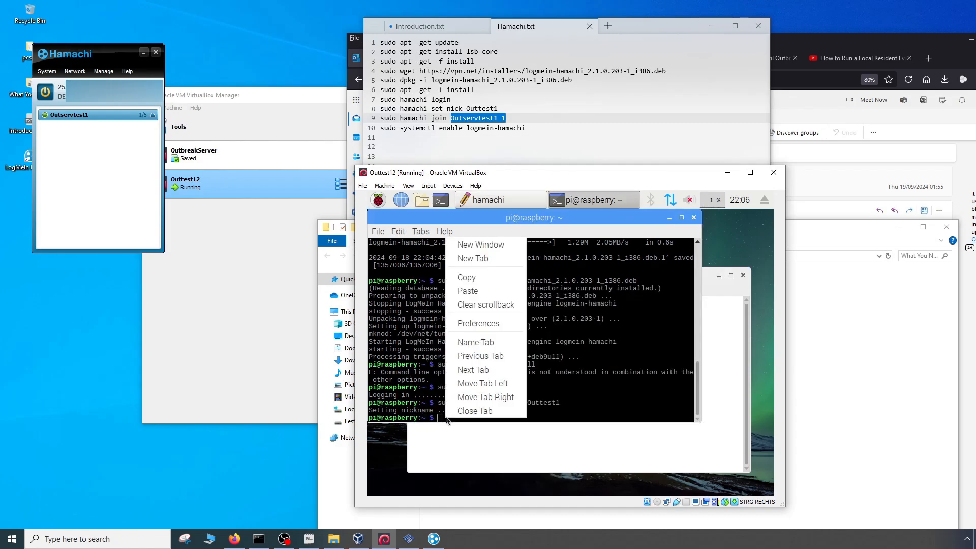
left_click(474, 291)
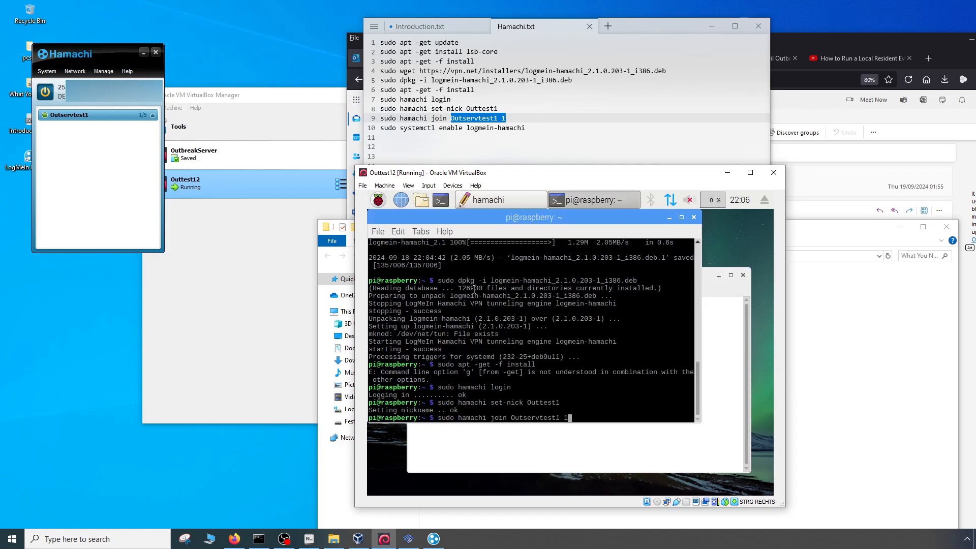
key("Return")
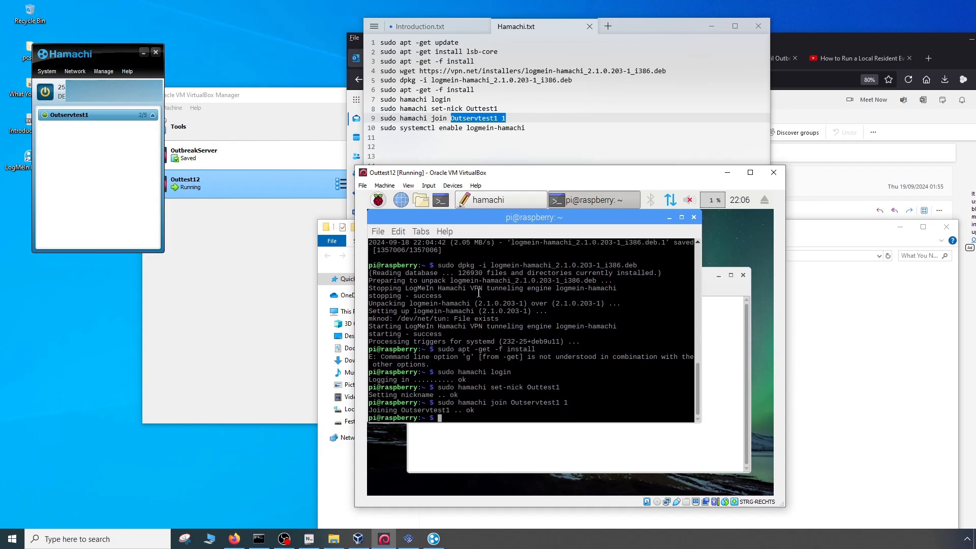
left_click(152, 114)
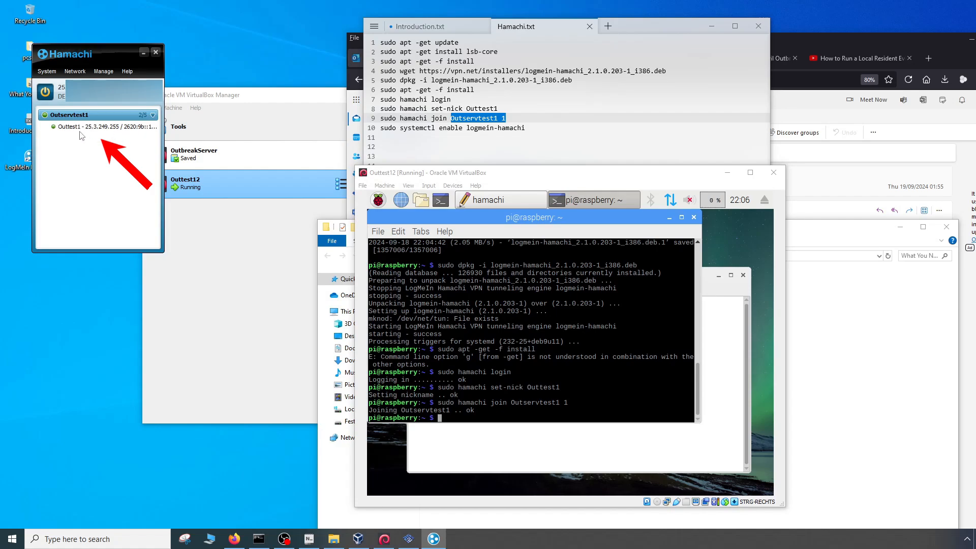
left_click(717, 377)
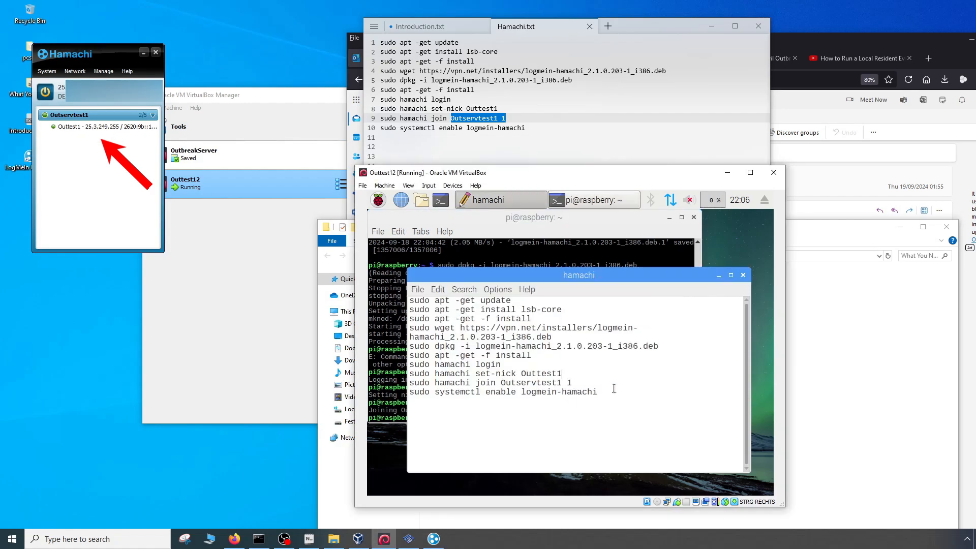
left_click_drag(614, 387, 407, 385)
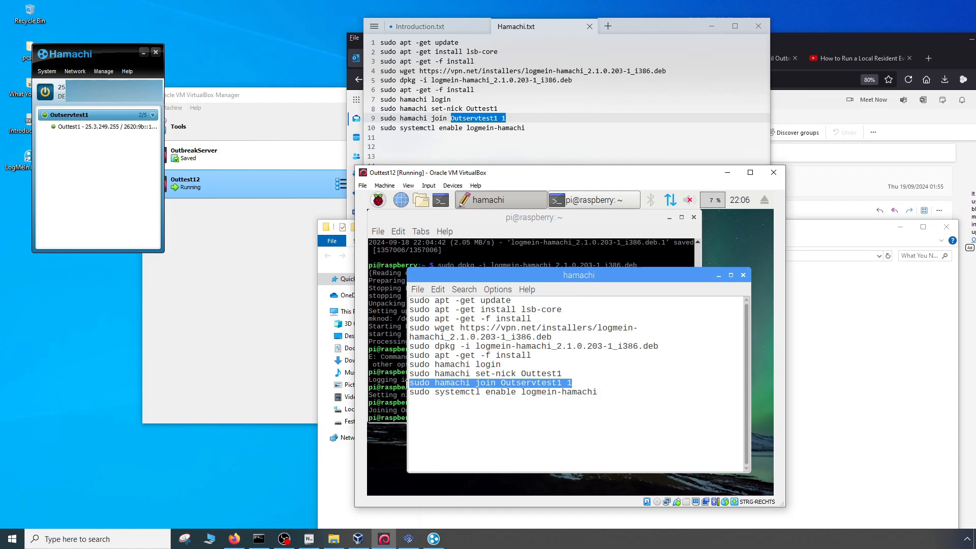
right_click(494, 384)
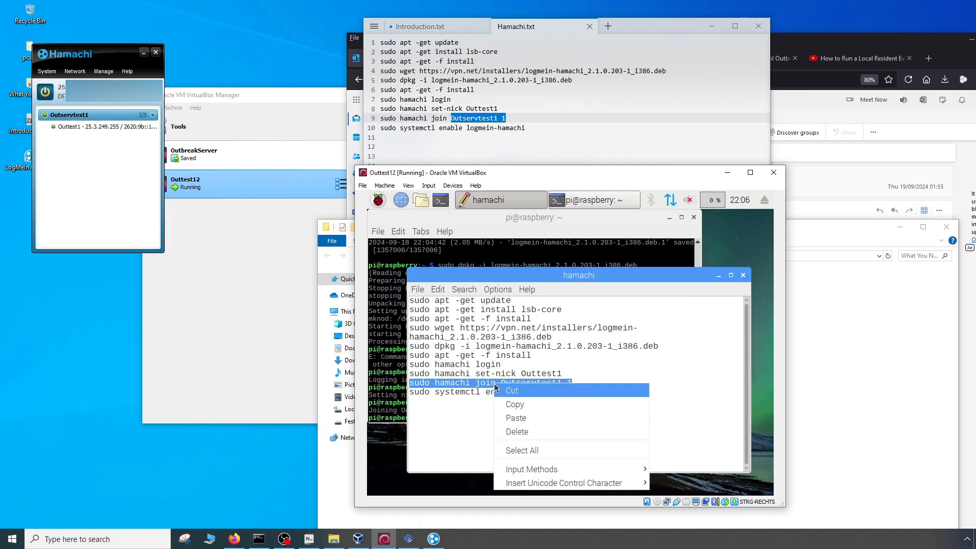
left_click(514, 404)
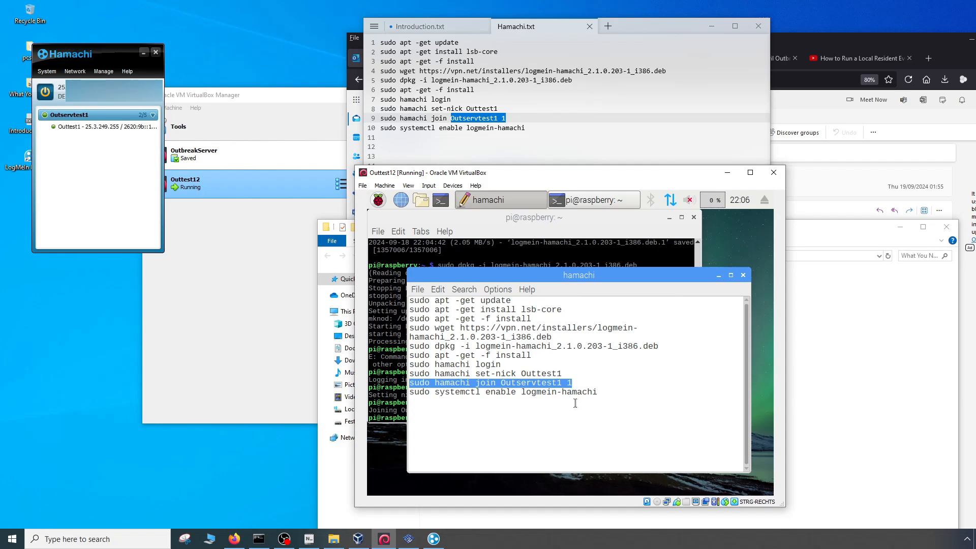
- Enable the Hamachi service by copying "sudo systemctl enable logmein-hamachi" from the notes and running it in the terminal
left_click_drag(600, 395, 417, 397)
right_click(417, 398)
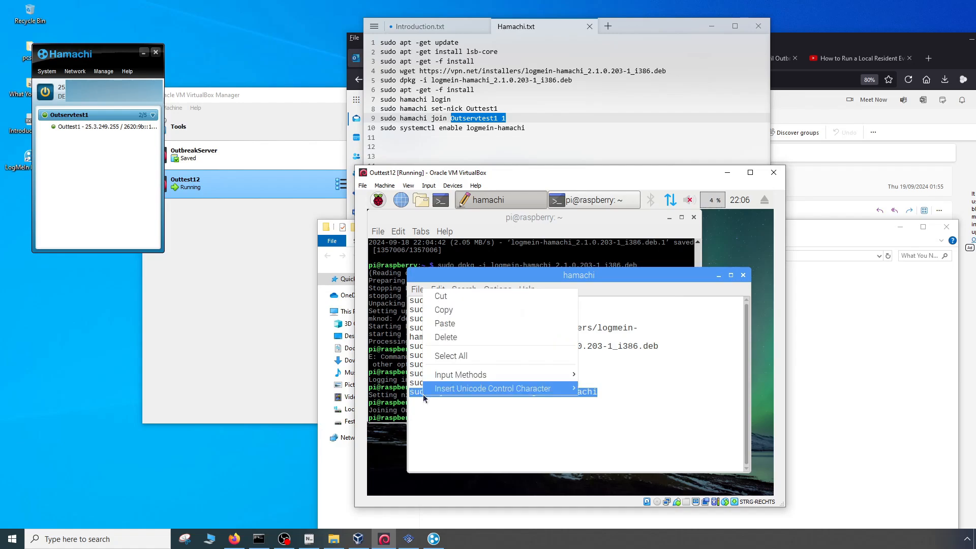
left_click(445, 310)
left_click(395, 371)
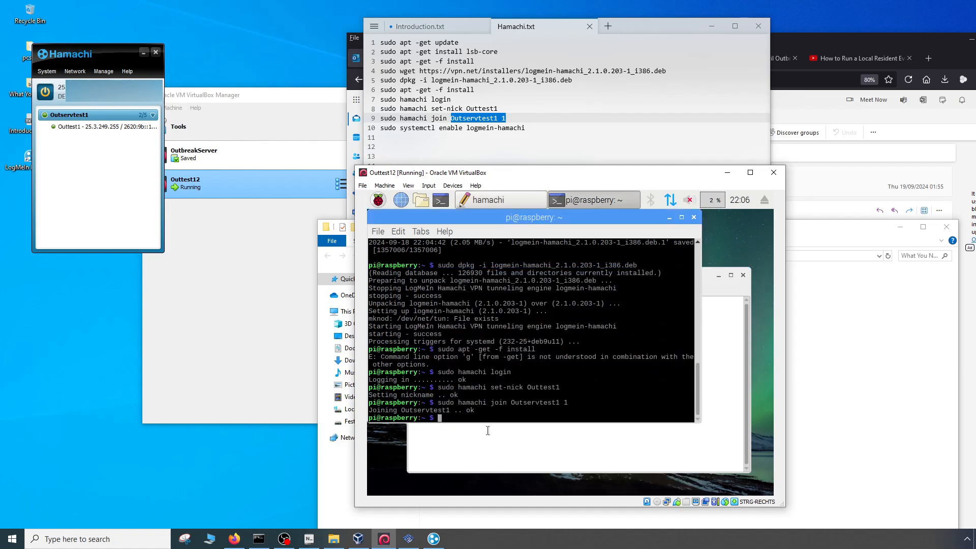
right_click(453, 416)
left_click(480, 288)
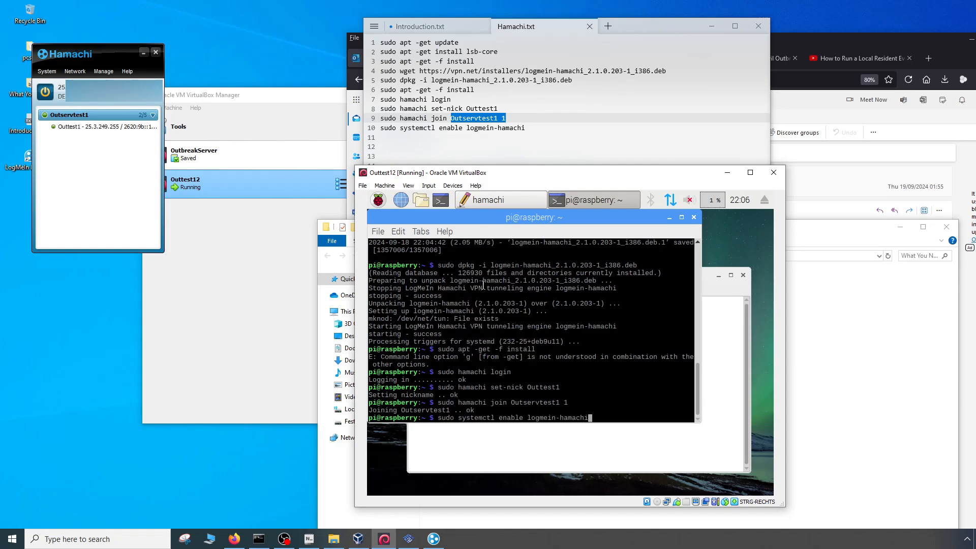
key("Return")
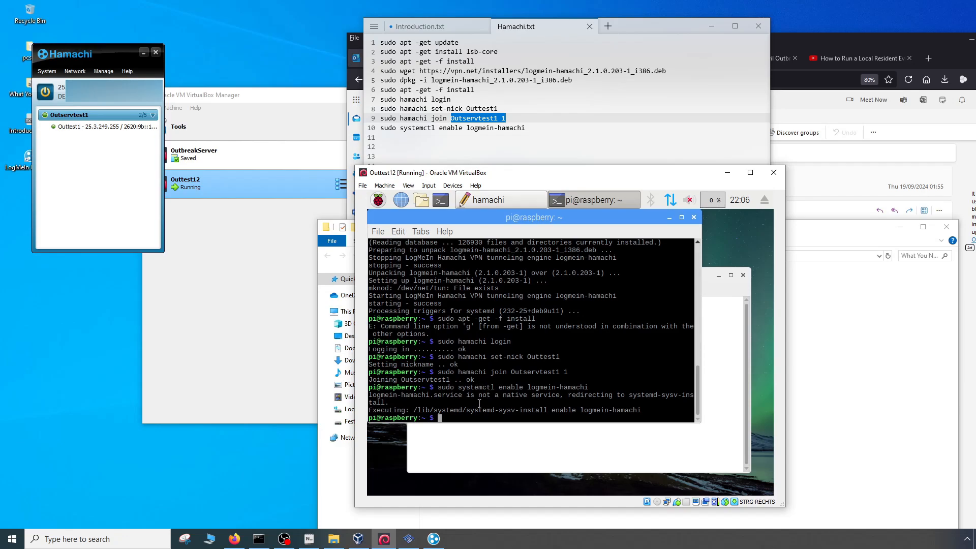
- Close the terminal and the hamachi notes on the server, and clear the desktop selection
left_click(694, 217)
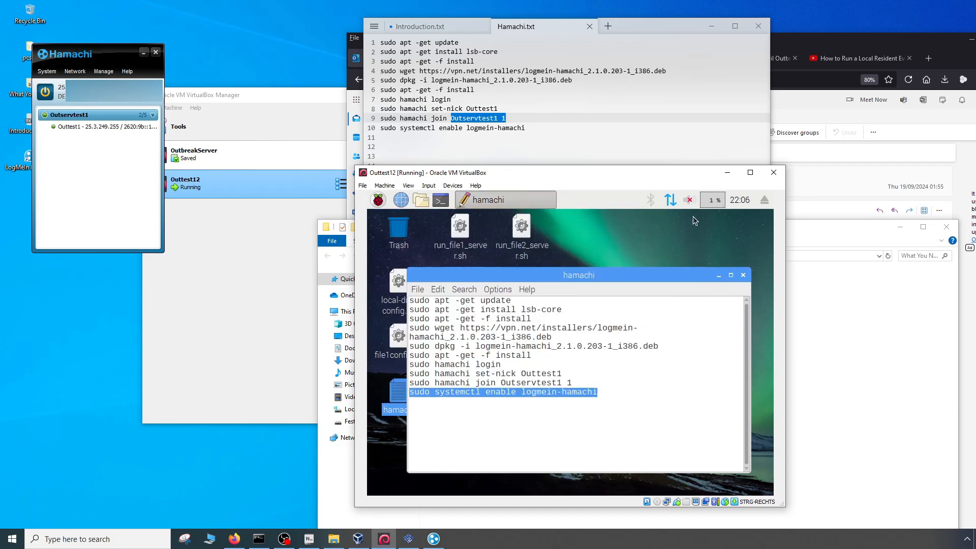
left_click(525, 395)
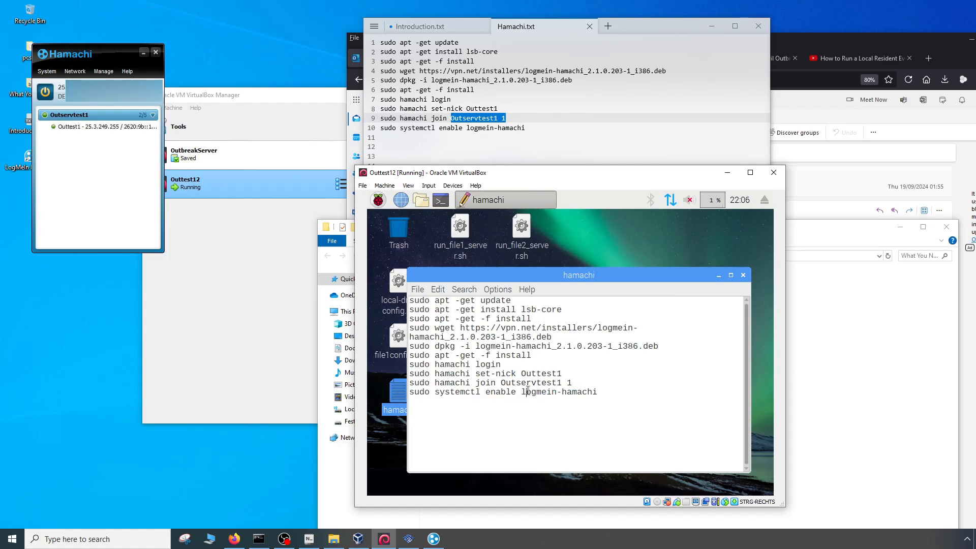
left_click(743, 276)
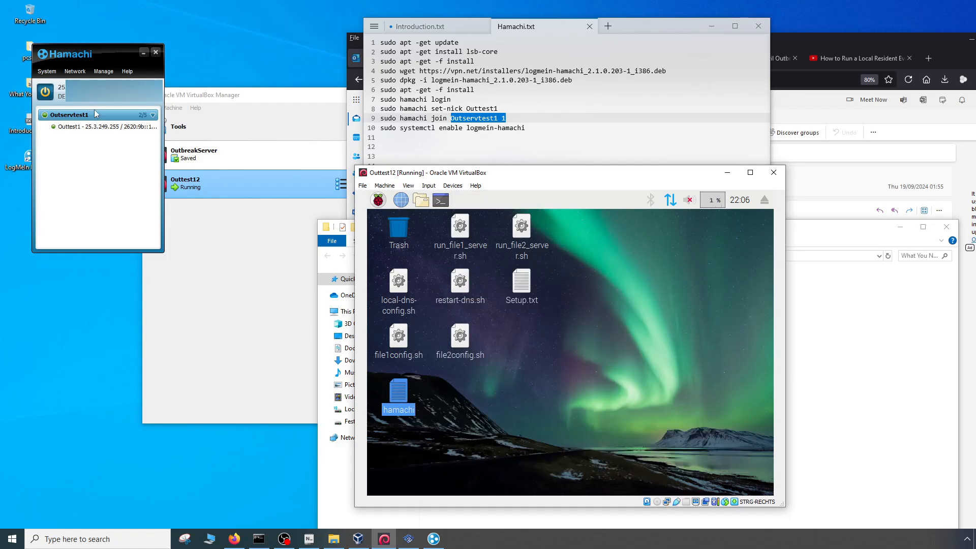
left_click(548, 400)
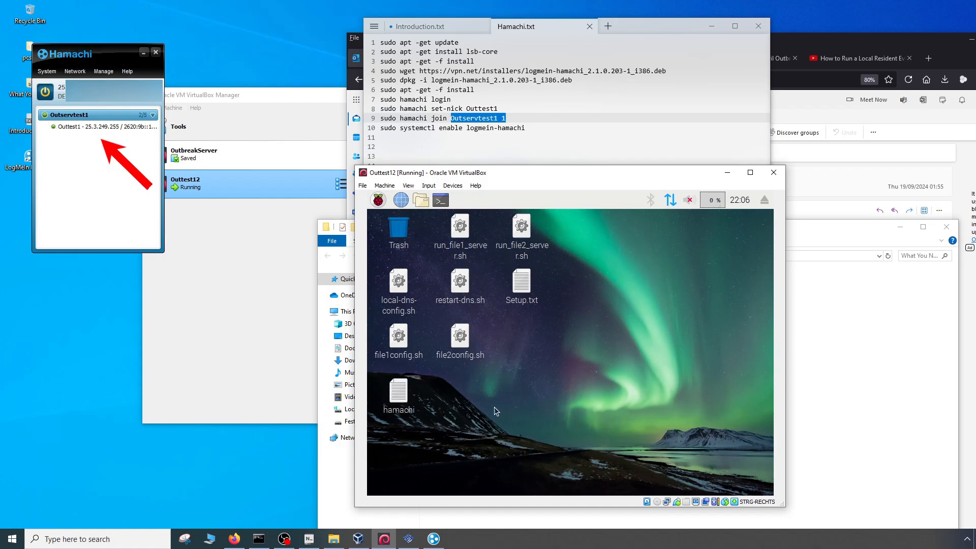
- Move the hamachi file from the server's desktop to the trash and empty the trash can
left_click(400, 397)
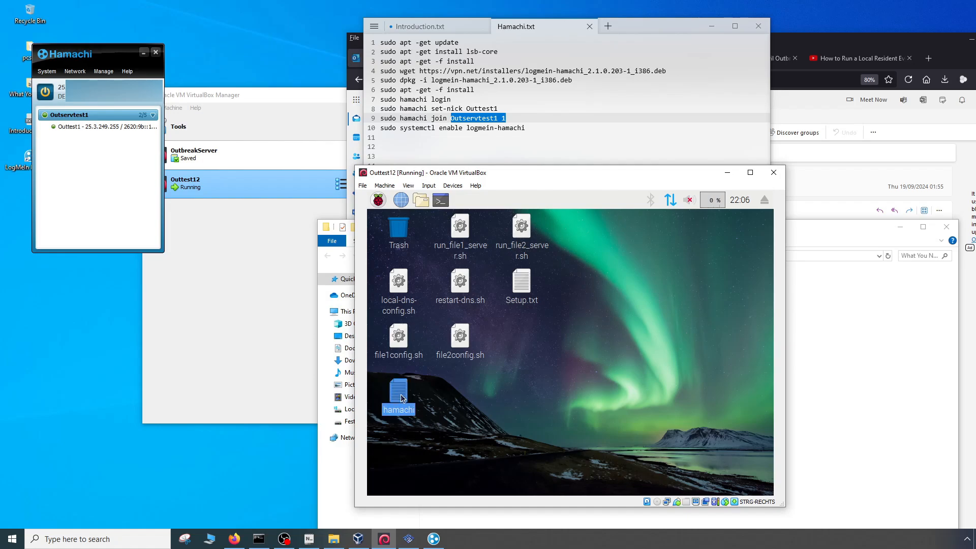
right_click(402, 398)
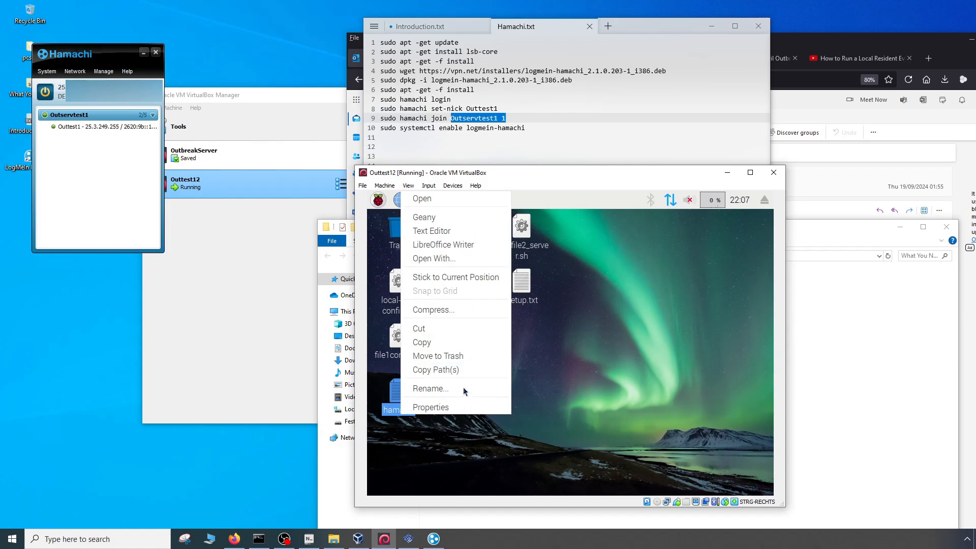
left_click(452, 356)
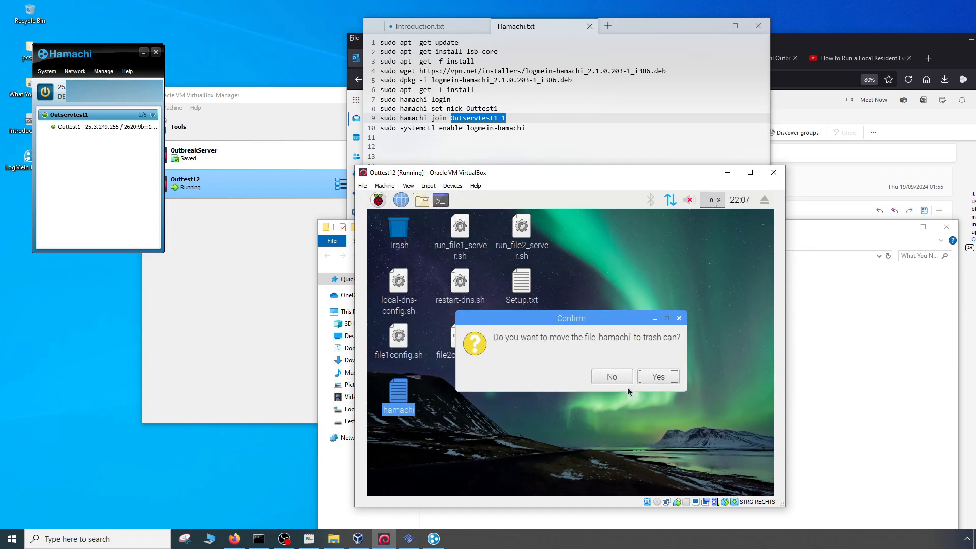
left_click(658, 376)
right_click(398, 227)
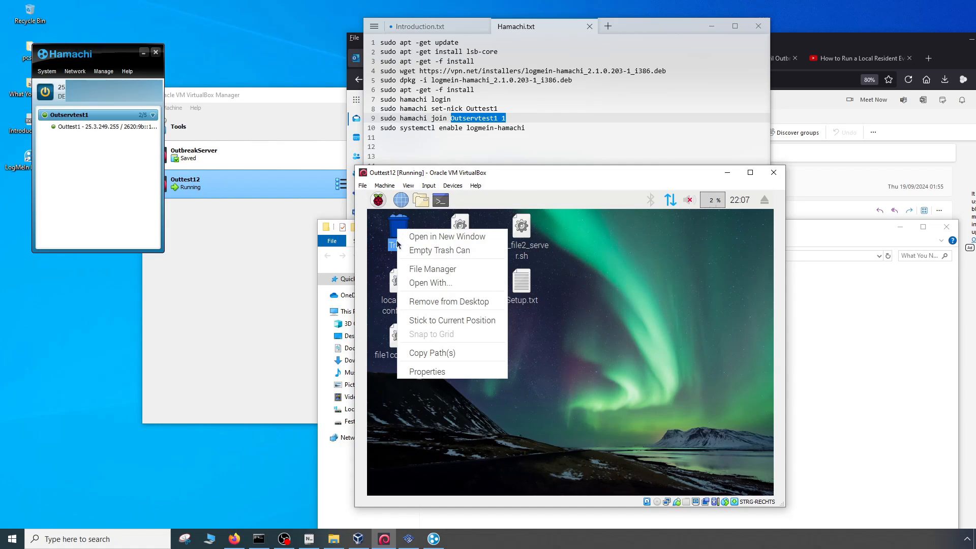
left_click(437, 250)
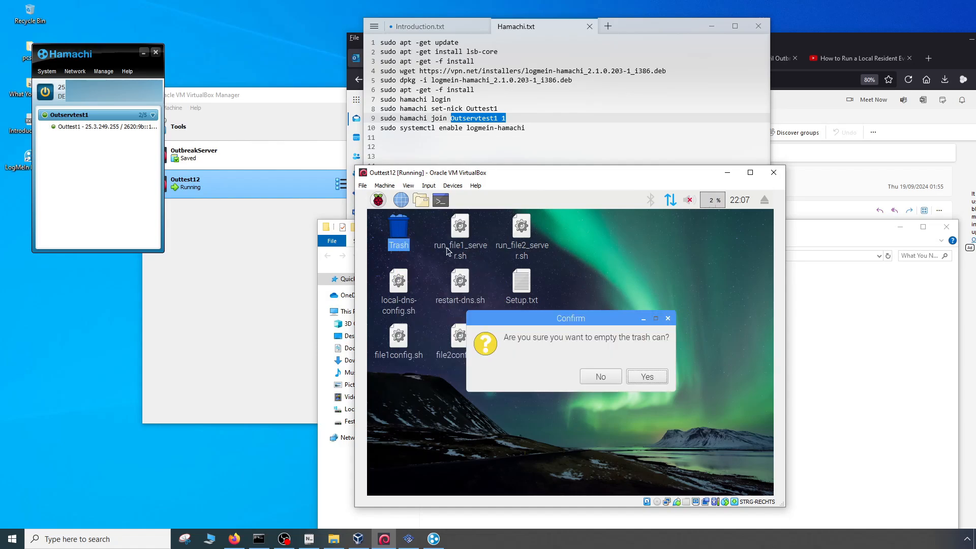
left_click(647, 376)
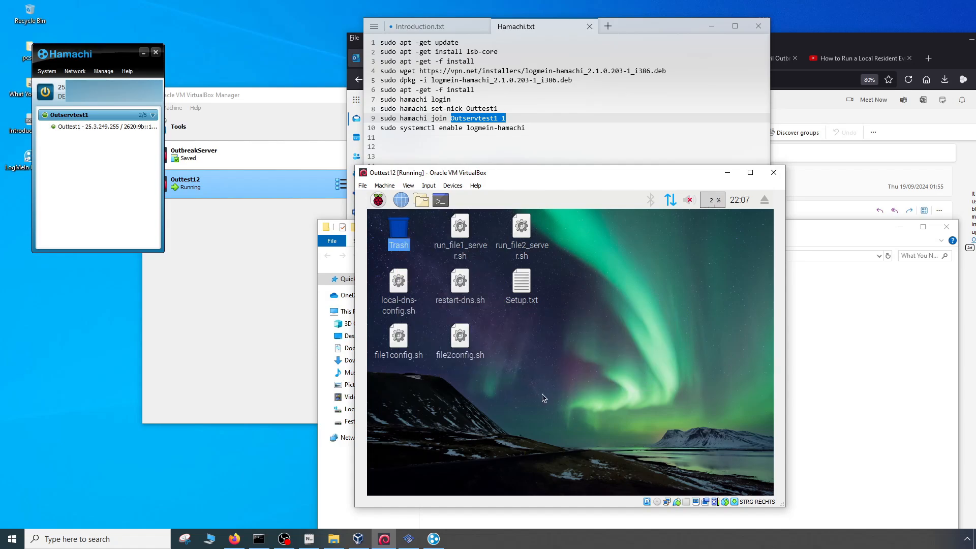
- Minimize the VirtualBox Manager window and return to the running Outtest12 machine
left_click(222, 307)
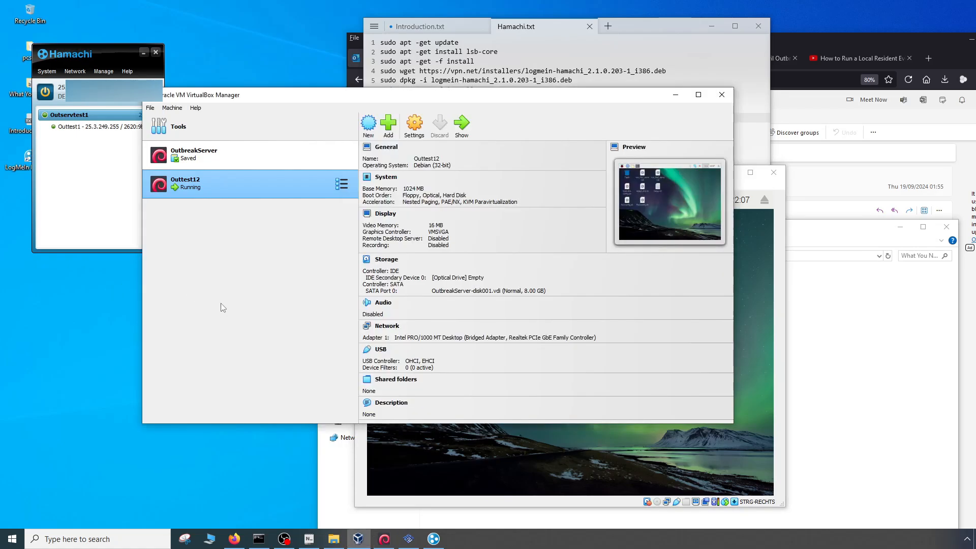
left_click(676, 95)
left_click(71, 123)
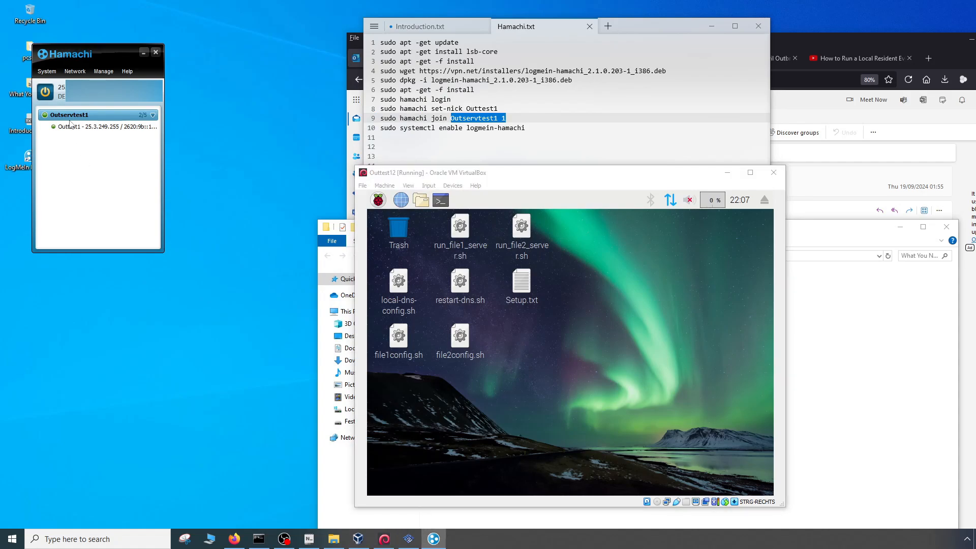
left_click(553, 378)
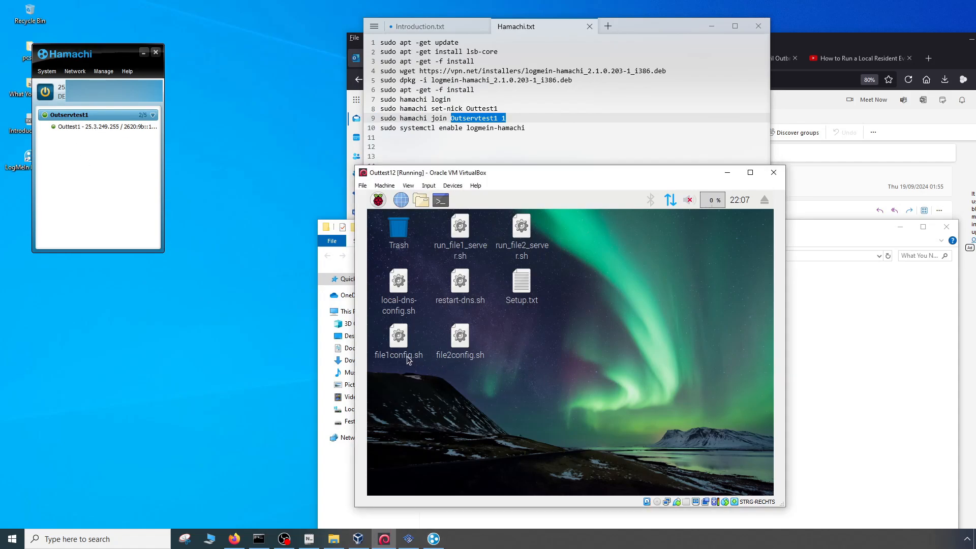
- Execute local-dns-config.sh in a terminal and set the gate1.jp.dnas.playstation.org address to the server's Hamachi IP 25.3.249.255
double_click(401, 293)
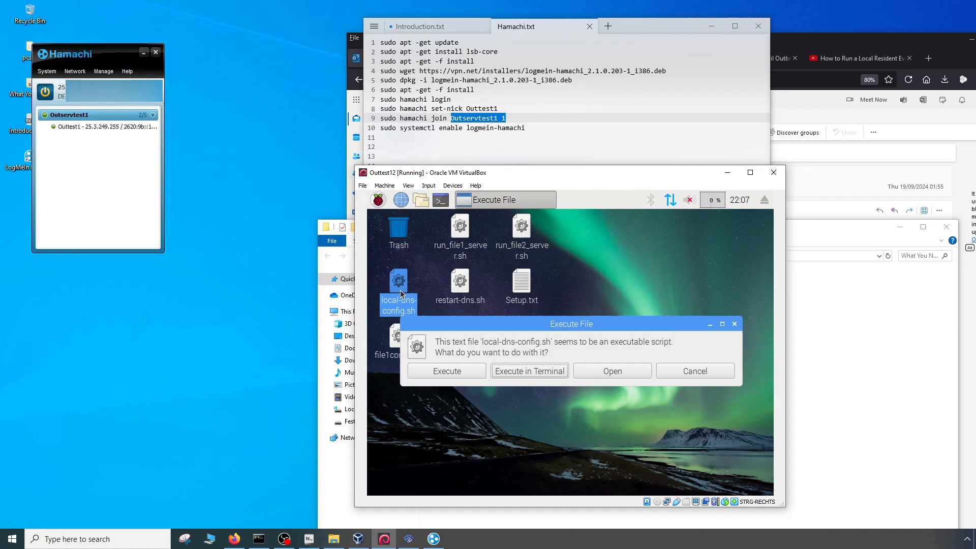
left_click(513, 369)
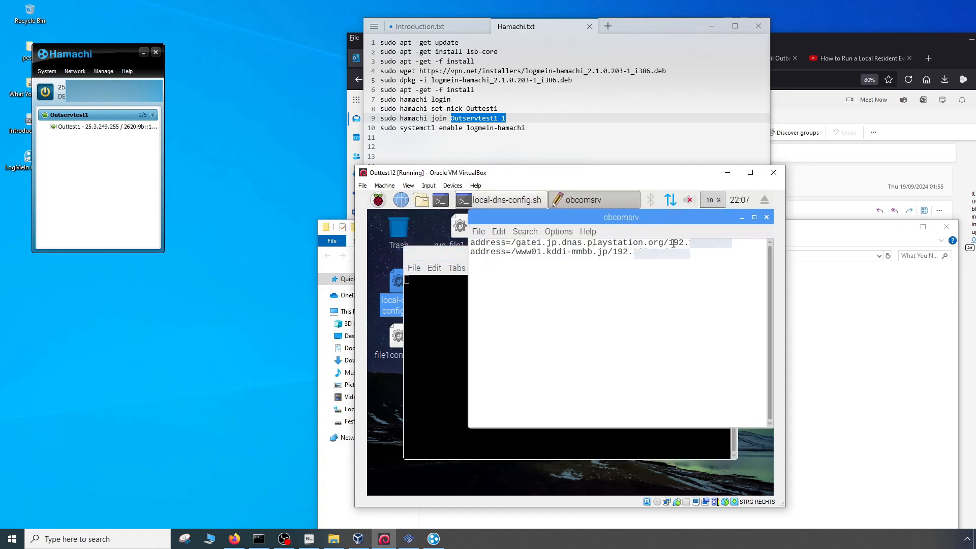
left_click_drag(669, 243, 695, 248)
type("25.3.")
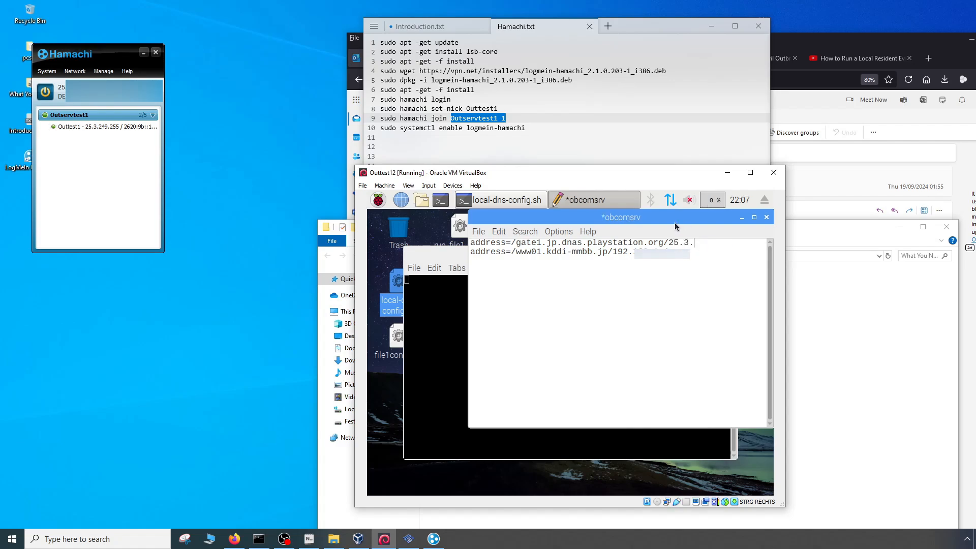
type("249.255")
- Copy 25.3.249.255 over the www01.kddi-mmbb.jp address in obcomsrv and save the file
left_click_drag(669, 243, 732, 243)
right_click(717, 247)
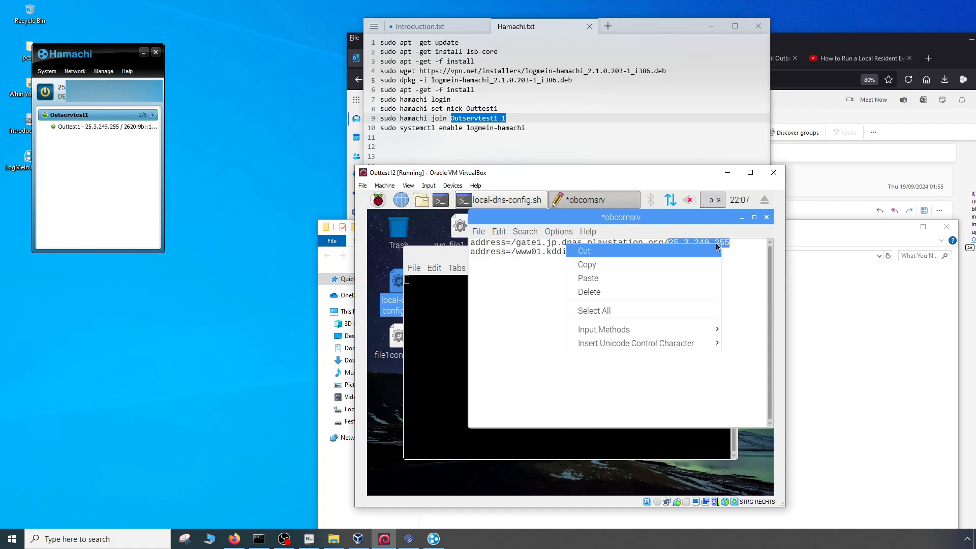
left_click(622, 264)
left_click_drag(612, 252, 694, 249)
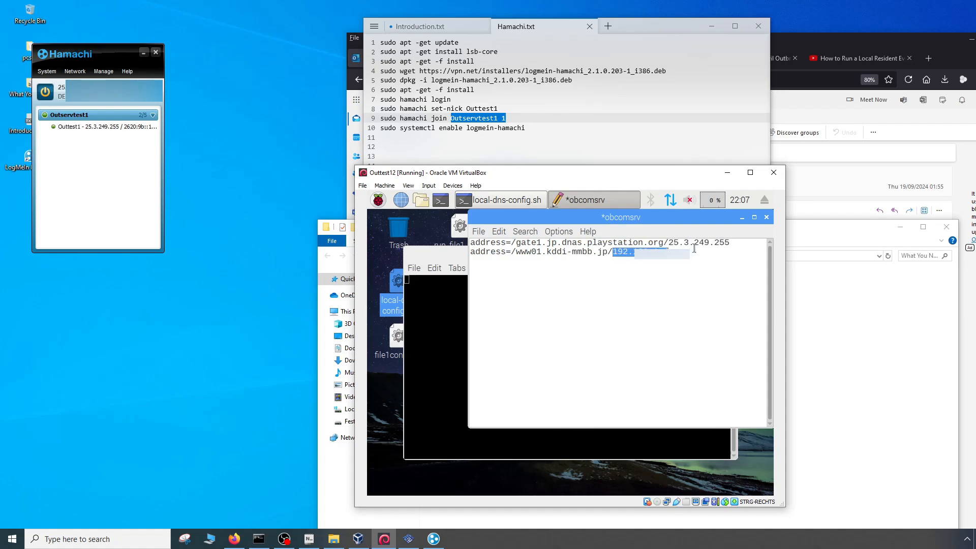
key("ctrl+v")
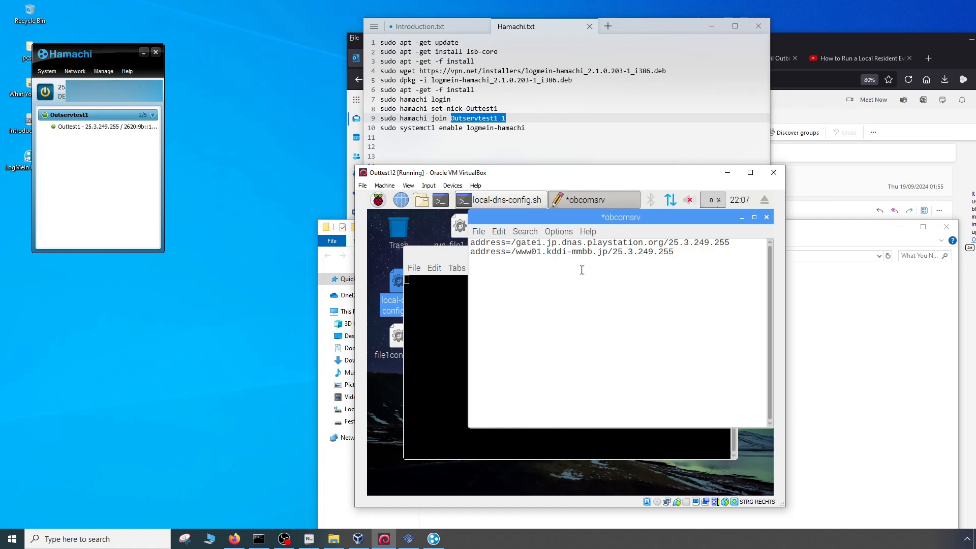
left_click(478, 231)
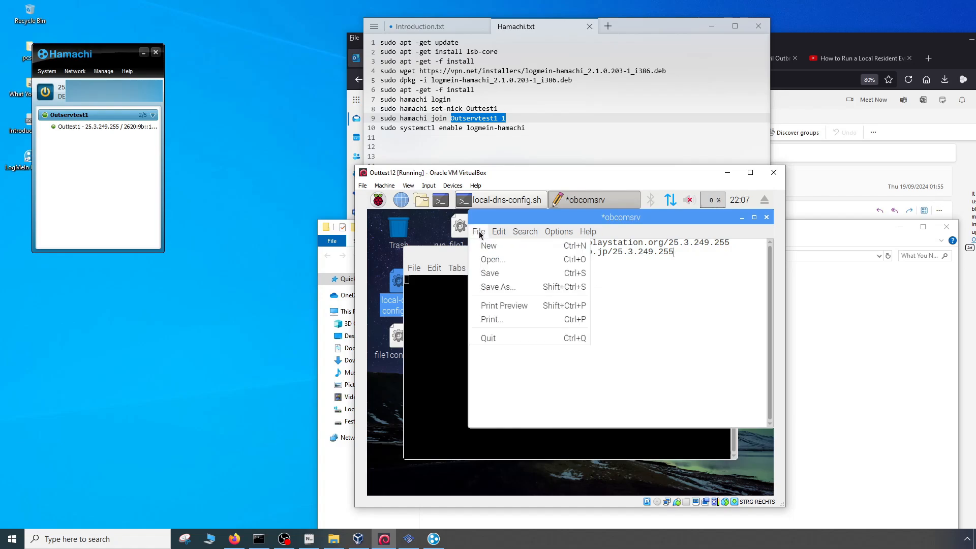
left_click(490, 269)
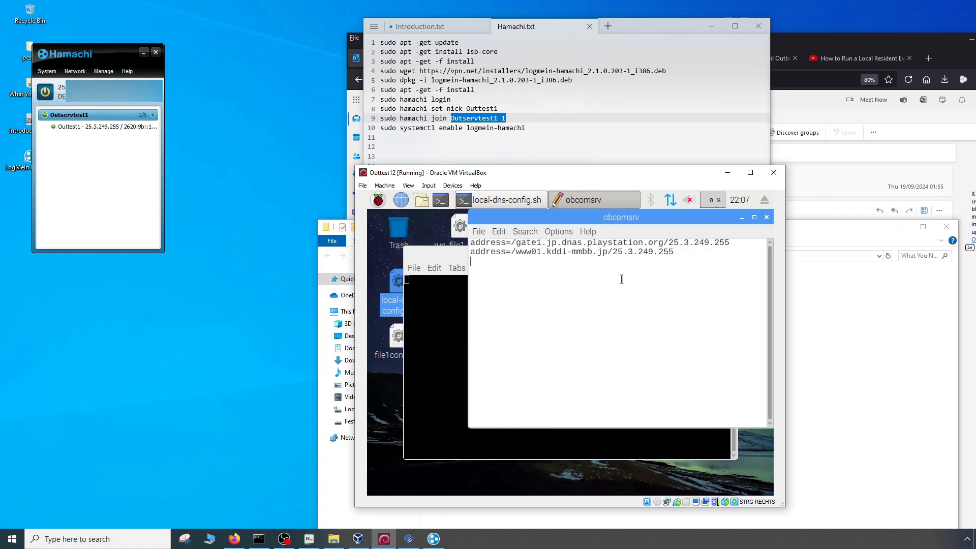
- Close the obcomsrv file and execute file1config.sh in a terminal to edit its configuration
left_click(766, 218)
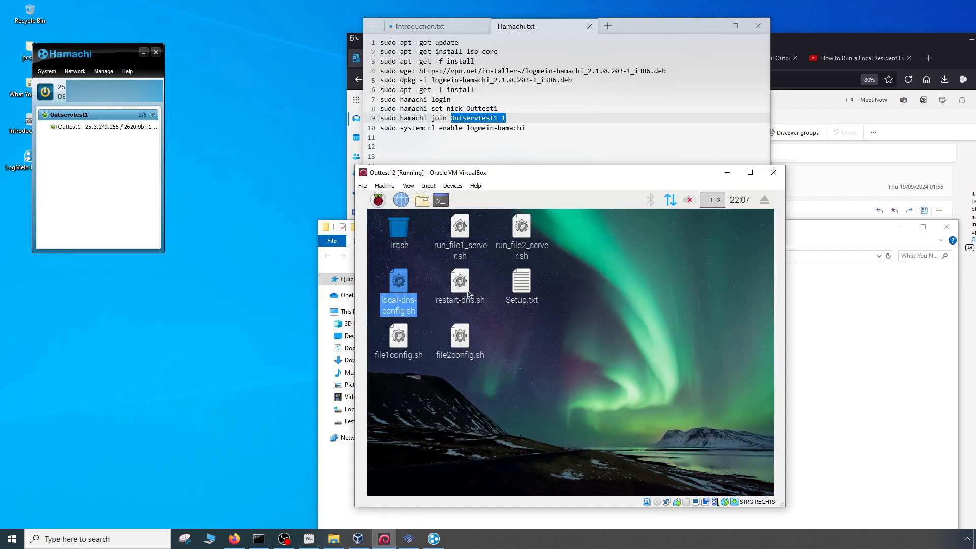
left_click(508, 337)
double_click(403, 340)
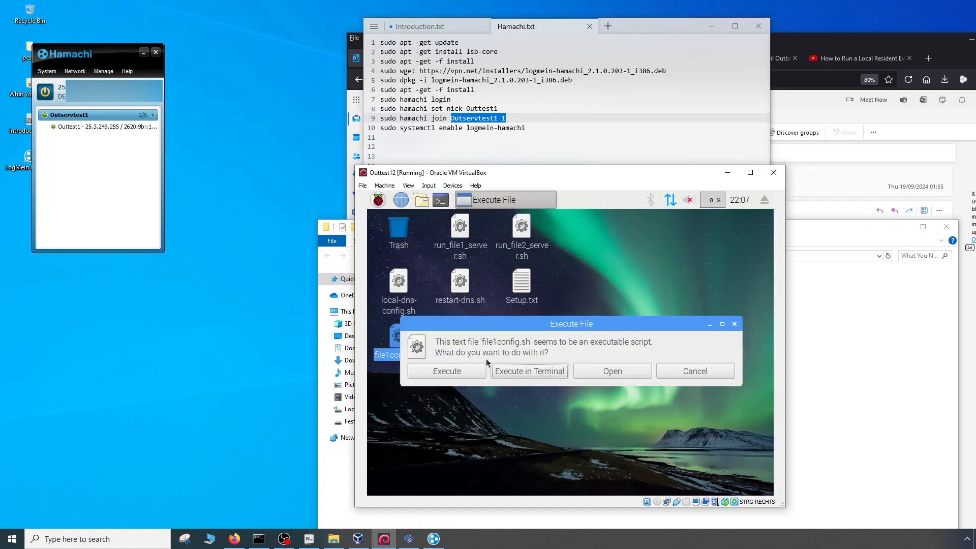
left_click(527, 369)
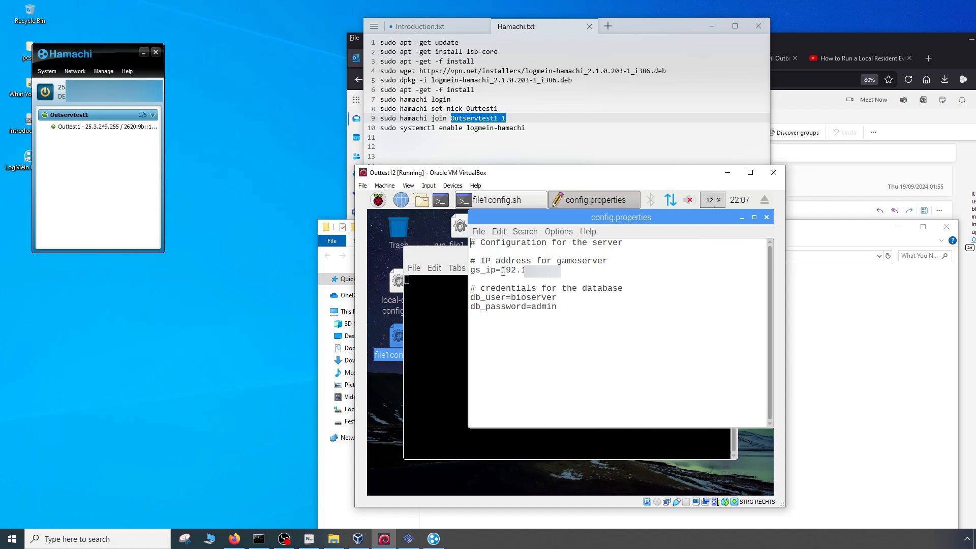
- Set gs_ip to 25.3.249.255 in the File 1 config.properties, save the file and close it
left_click_drag(514, 273, 569, 271)
right_click(553, 271)
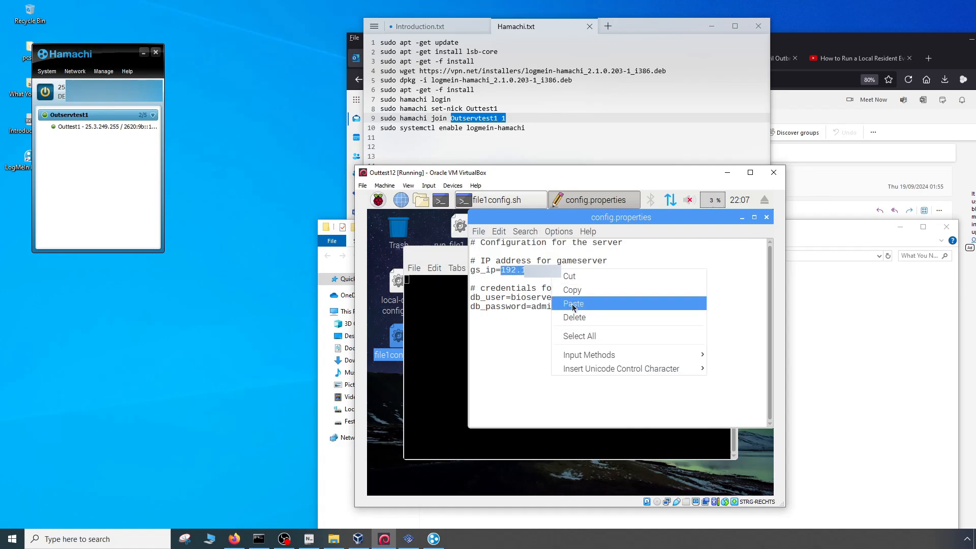
left_click(577, 305)
left_click(478, 233)
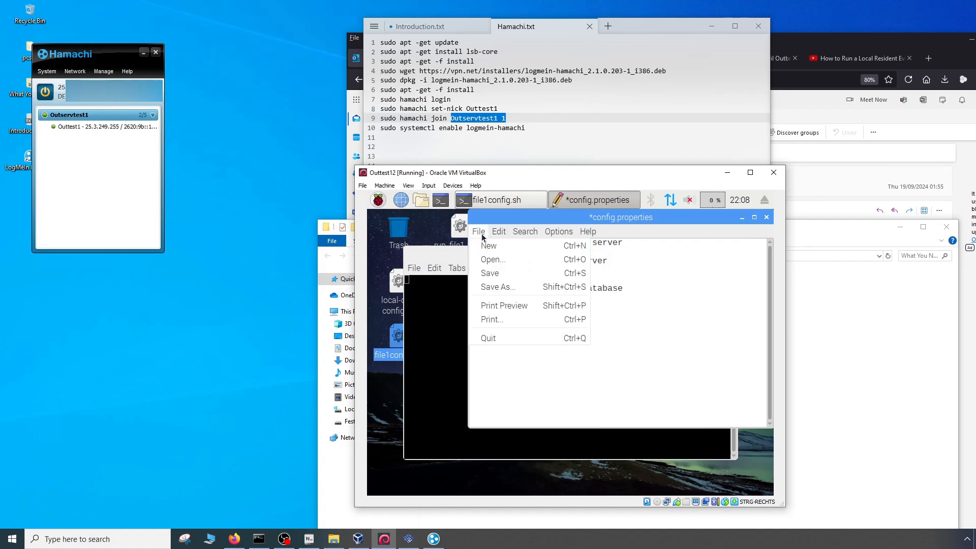
left_click(489, 273)
left_click(767, 217)
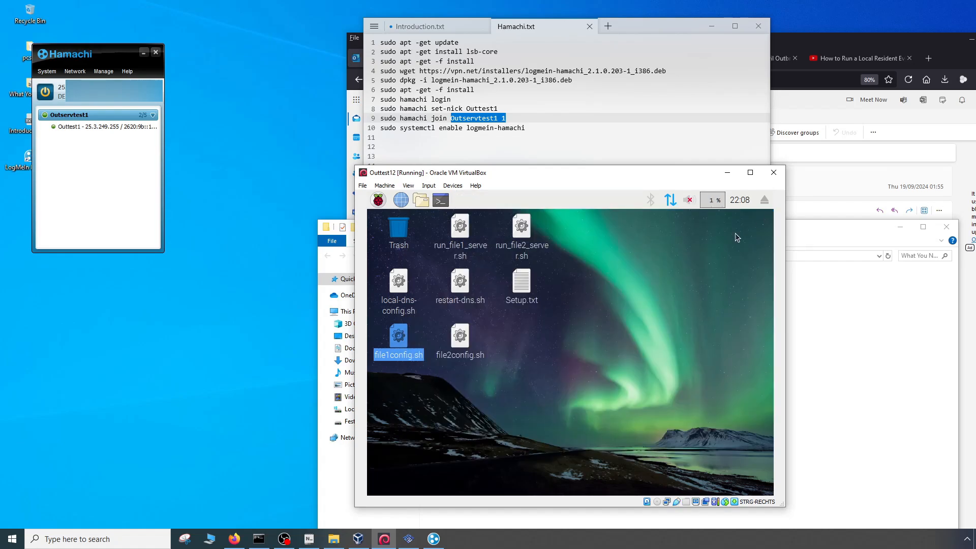
- Execute file2config.sh in a terminal, set gs_ip to 25.3.249.255 in its config.properties, and save and close the file
double_click(456, 342)
left_click(513, 370)
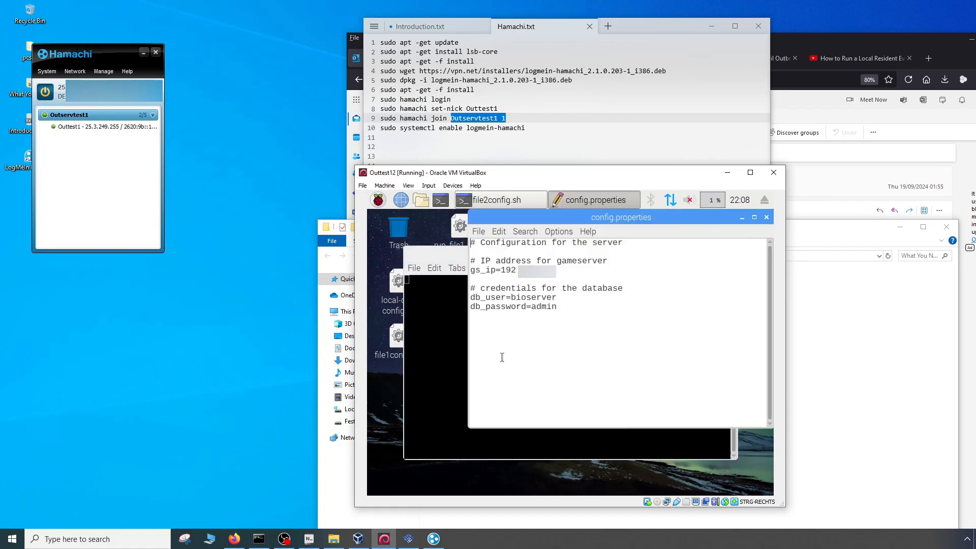
left_click_drag(503, 271, 517, 272)
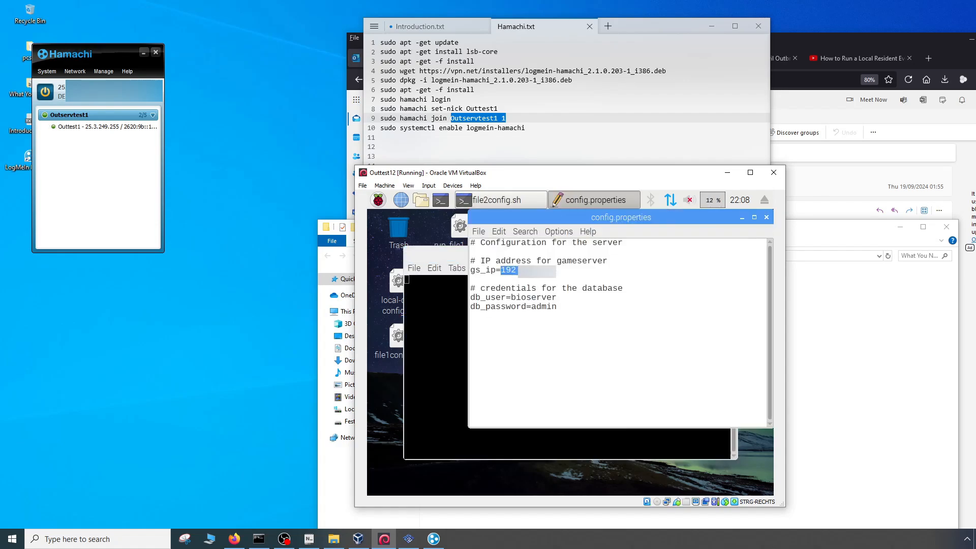
right_click(553, 273)
left_click(584, 311)
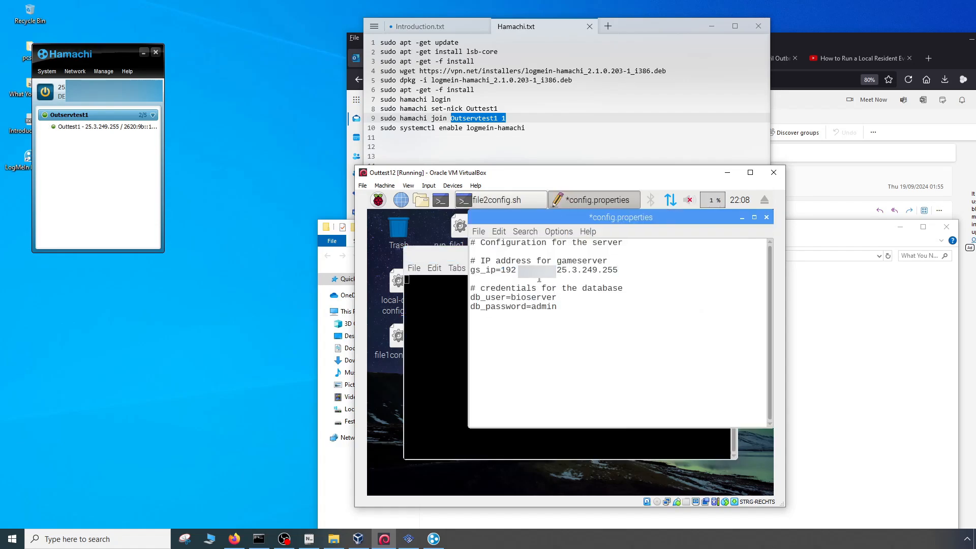
left_click_drag(501, 271, 615, 270)
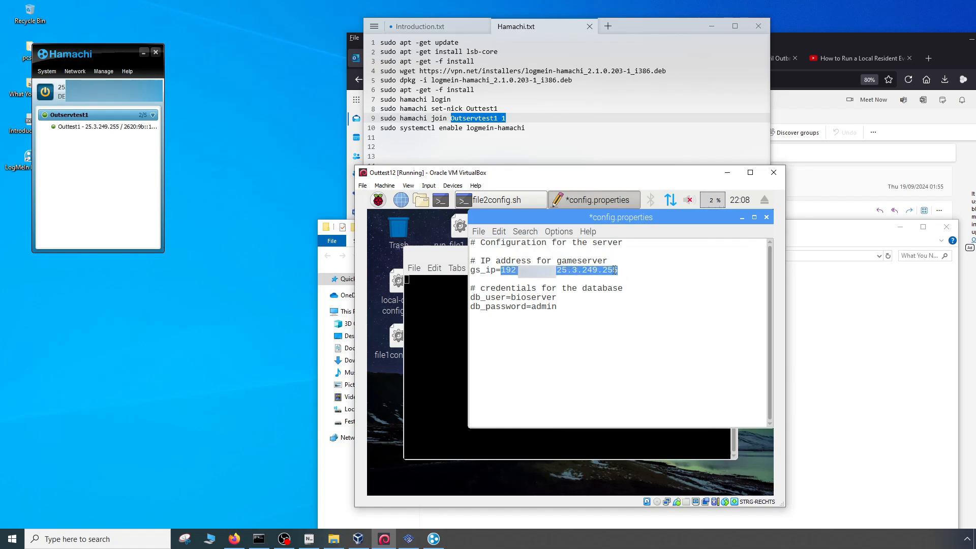
right_click(615, 270)
left_click(611, 299)
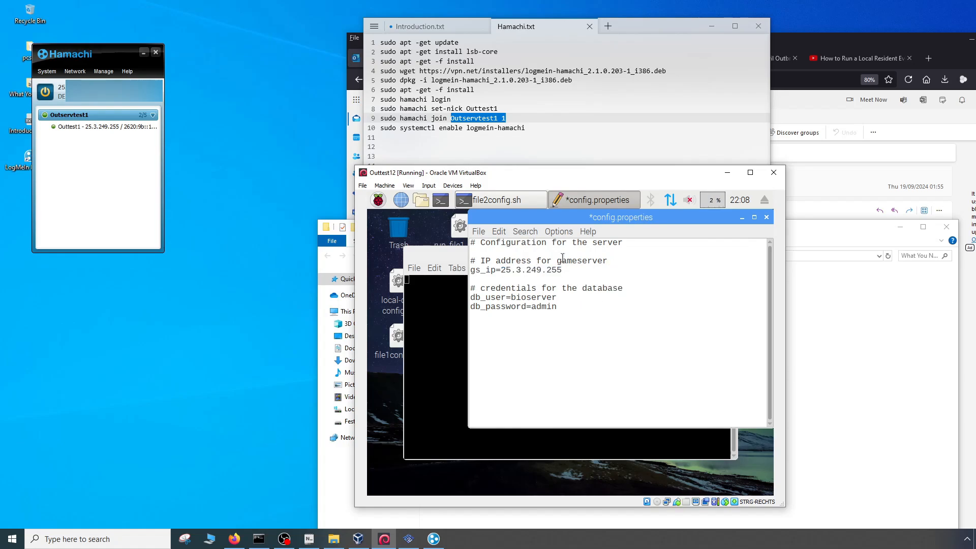
left_click(479, 231)
left_click(491, 268)
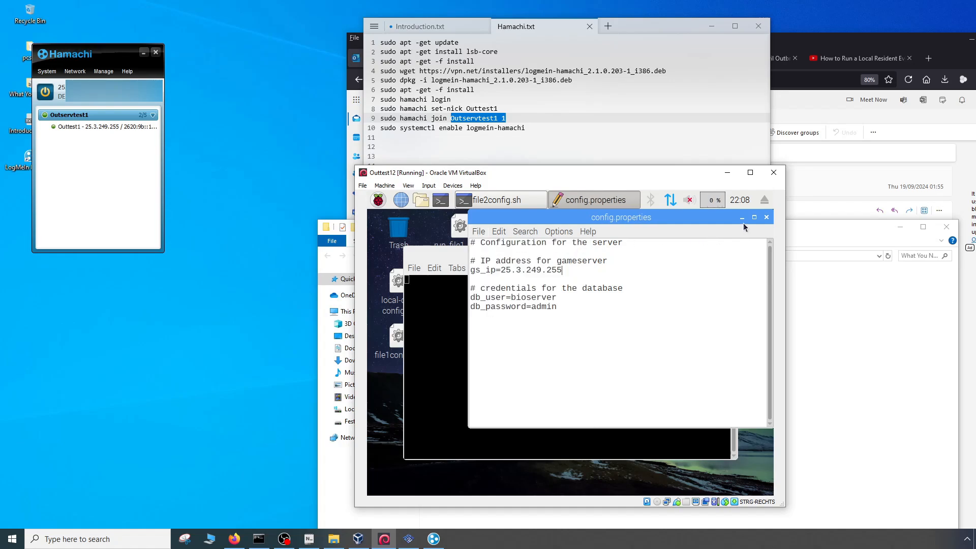
left_click(766, 218)
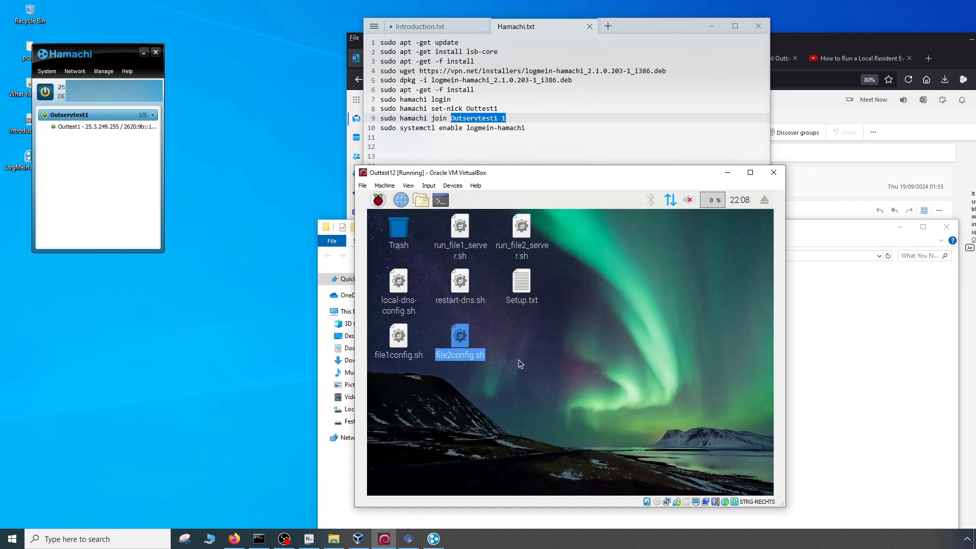
- Run the restart-dns.sh script in a terminal from the server's desktop
double_click(462, 285)
left_click(462, 367)
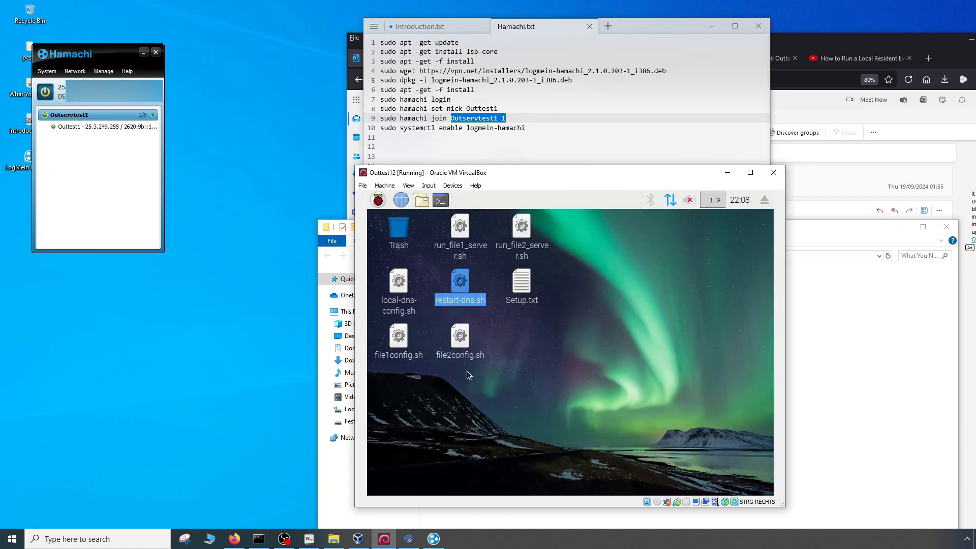
double_click(465, 282)
left_click(506, 371)
- Start both game servers by executing run_file1_server.sh and run_file2_server.sh in terminals
left_click(464, 233)
double_click(467, 238)
left_click(509, 372)
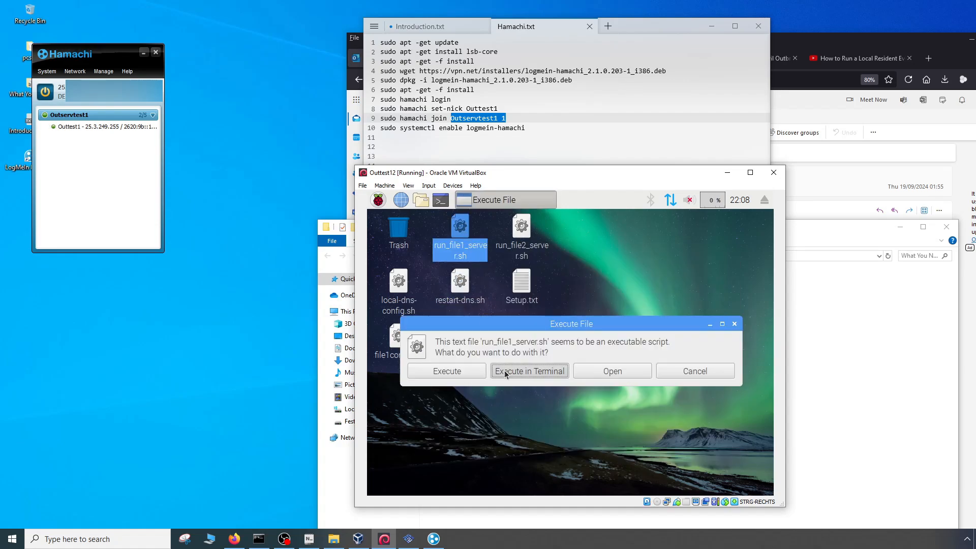
double_click(525, 230)
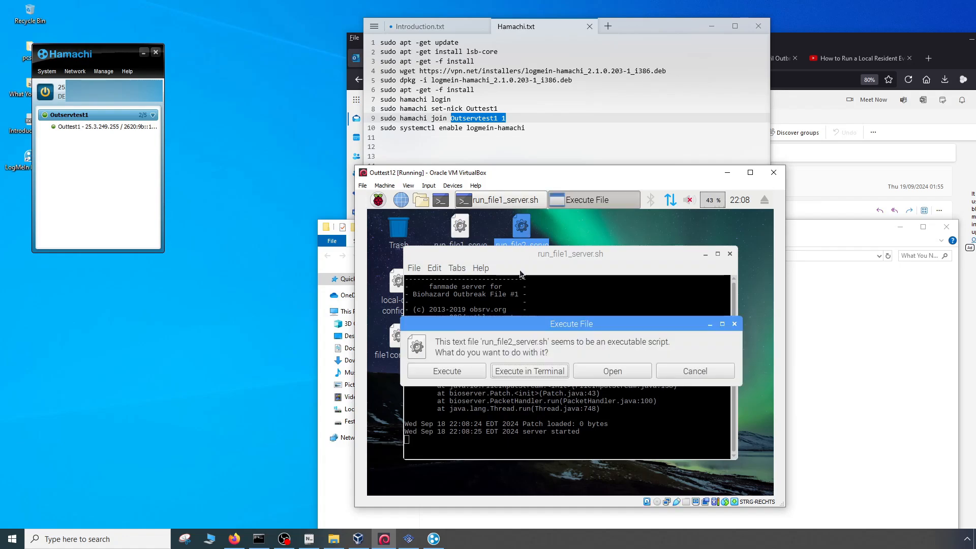
left_click(525, 368)
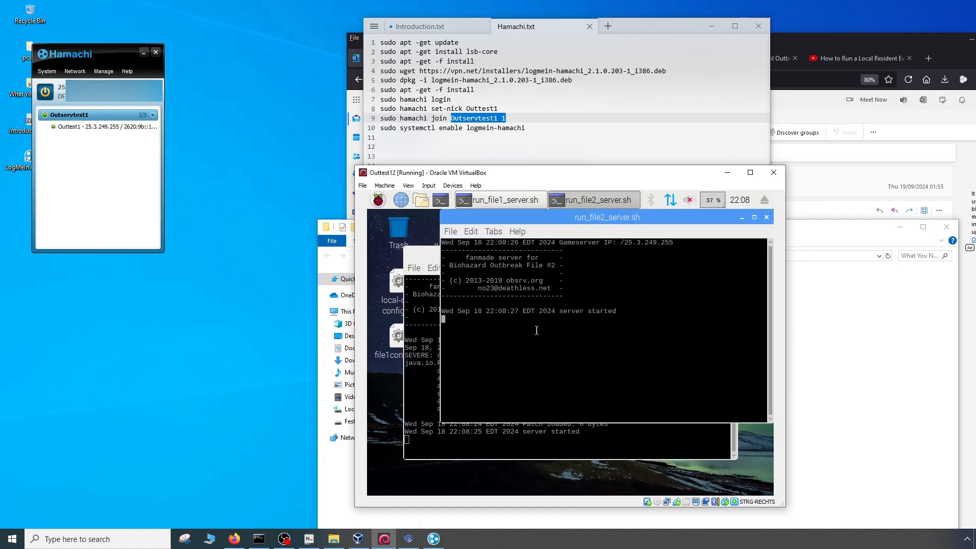
- Minimize the Hamachi.txt notes, the browser and the What You Need folder, and move the Outtest12 window aside to uncover PCSX2
left_click(544, 121)
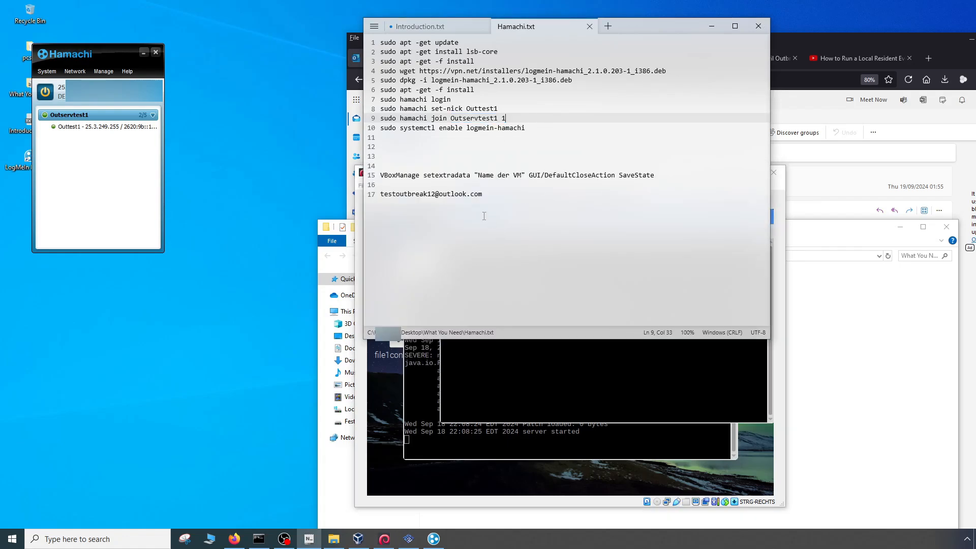
left_click(413, 175)
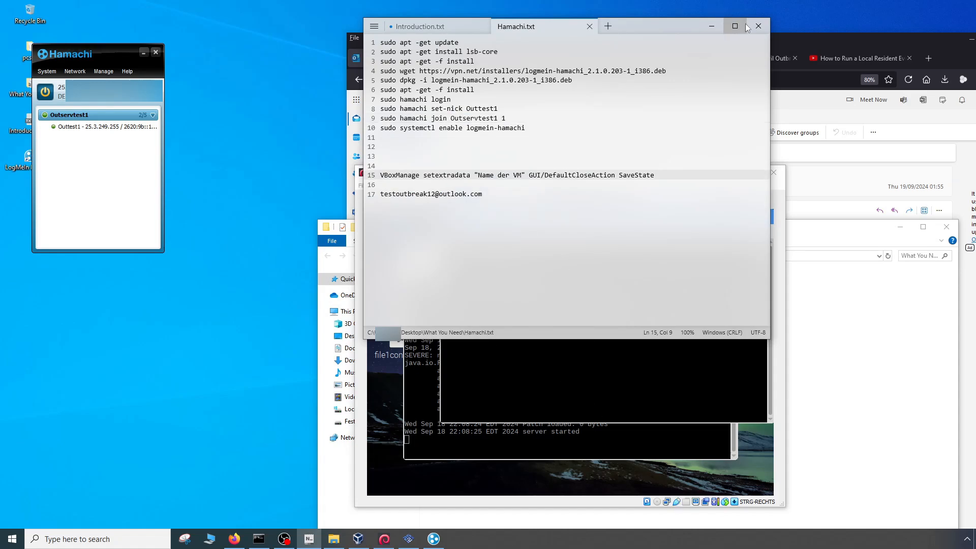
left_click(711, 26)
left_click_drag(670, 41, 459, 40)
left_click(773, 40)
left_click_drag(710, 166, 391, 57)
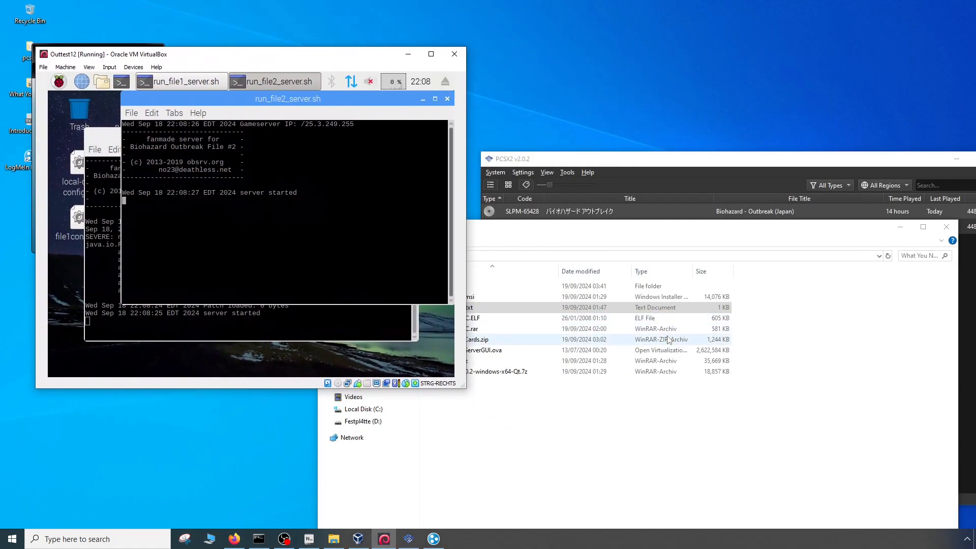
left_click(651, 475)
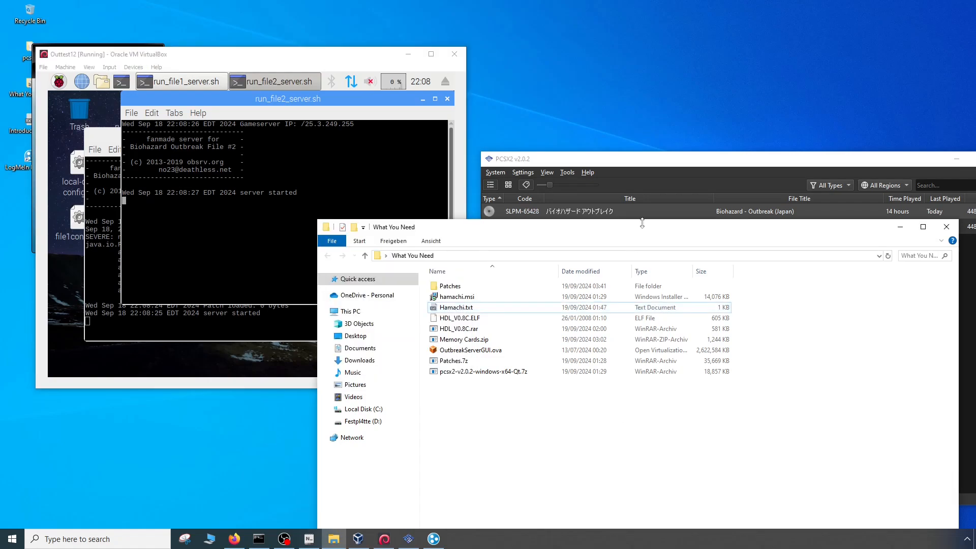
left_click(899, 227)
- In PCSX2, open the properties of Biohazard - Outbreak (Japan) and show the internal DNS host list in its network settings
left_click(520, 245)
right_click(569, 207)
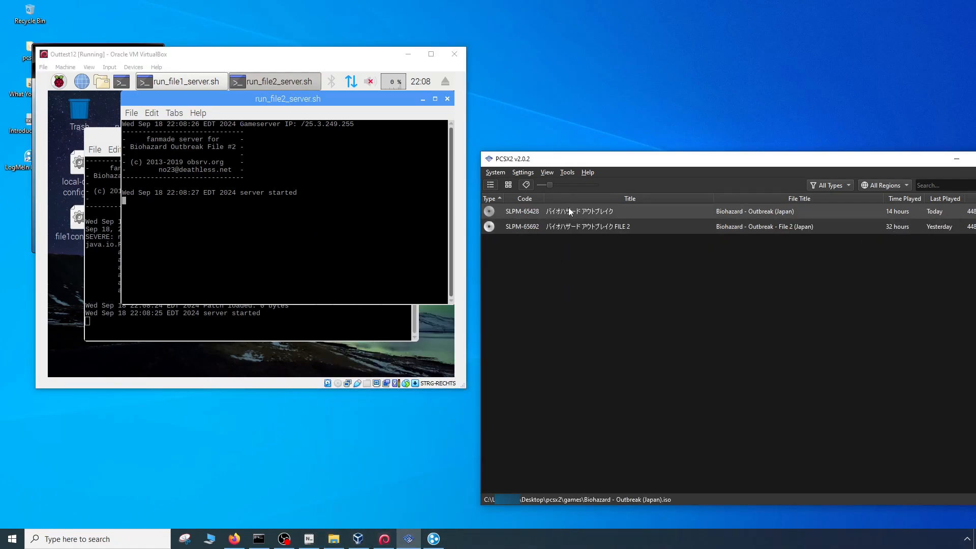
left_click(583, 200)
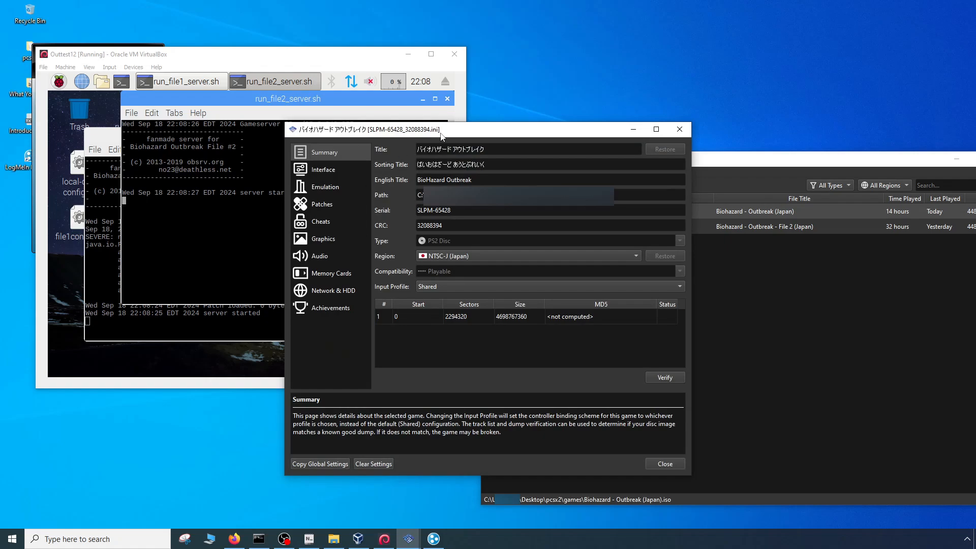
left_click_drag(441, 137, 601, 139)
left_click(484, 296)
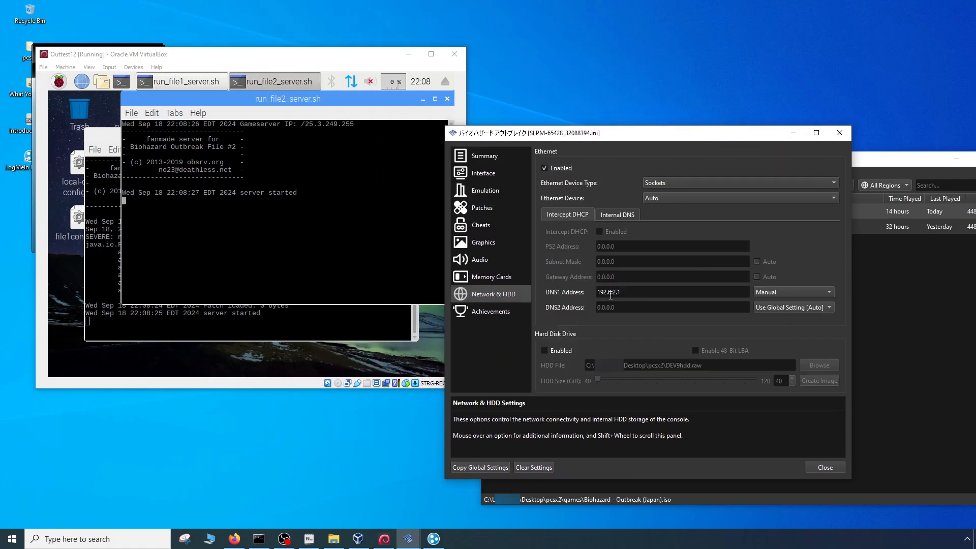
left_click_drag(610, 294, 658, 292)
left_click(609, 213)
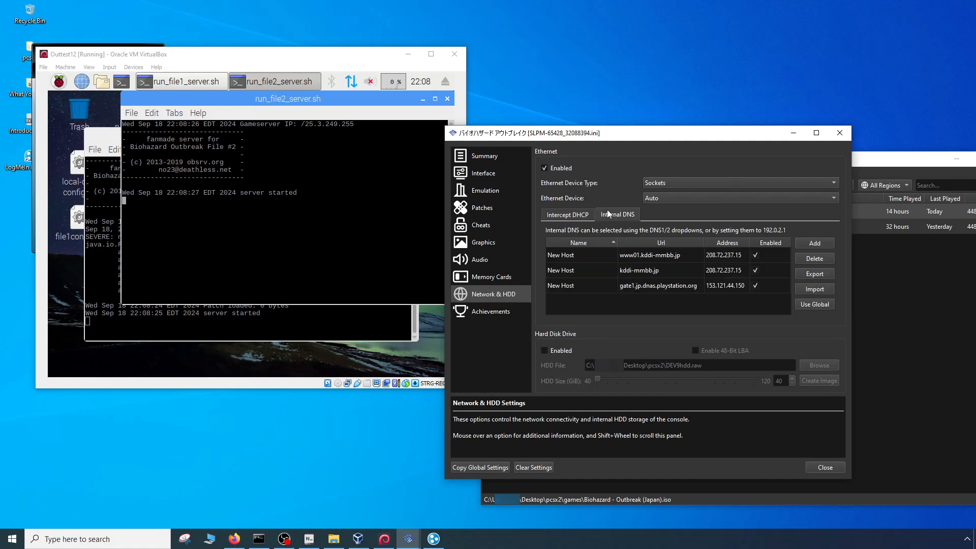
- Set the addresses of the www01.kddi-mmbb.jp and kddi-mmbb.jp hosts to 25.3.249.255
double_click(726, 256)
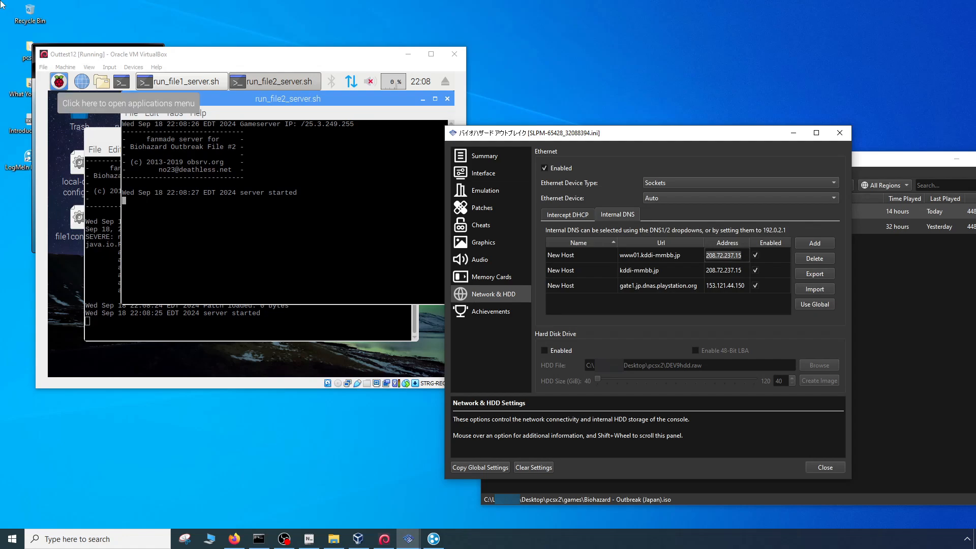
type("25.3.249.255")
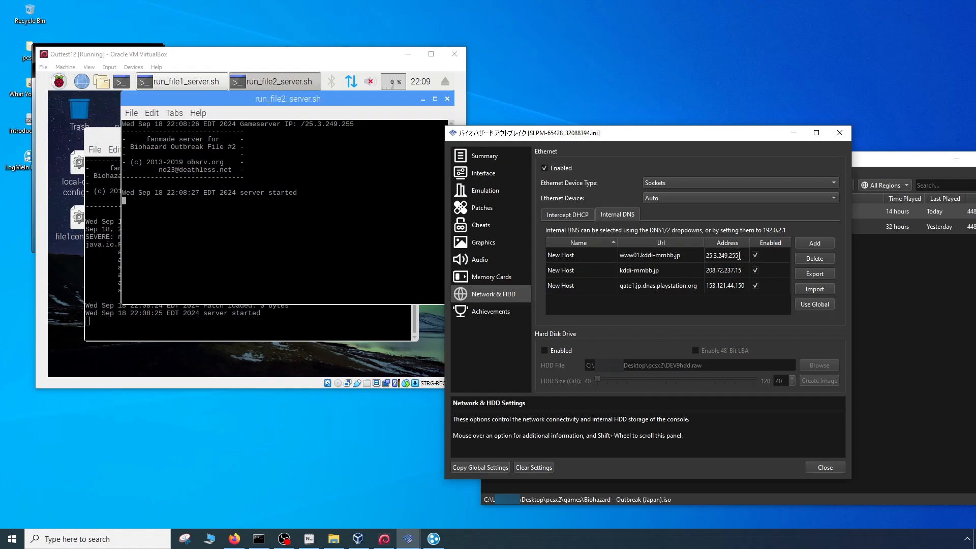
left_click_drag(739, 256, 676, 253)
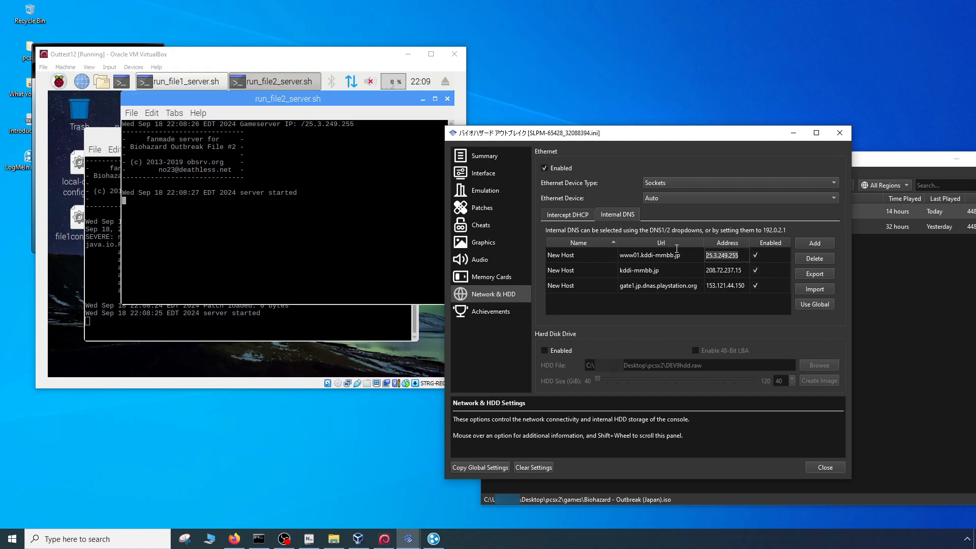
key("ctrl+c")
double_click(741, 269)
key("ctrl+v")
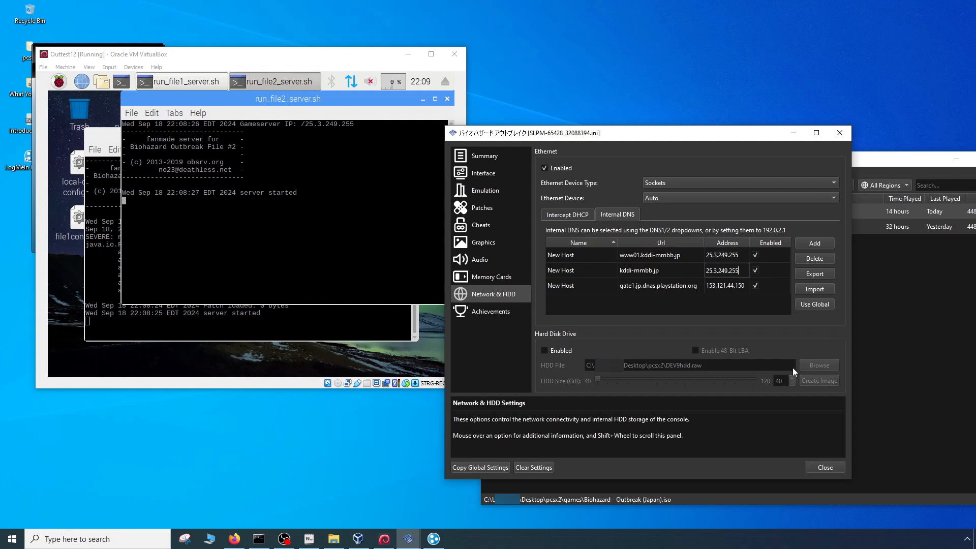
left_click(687, 272)
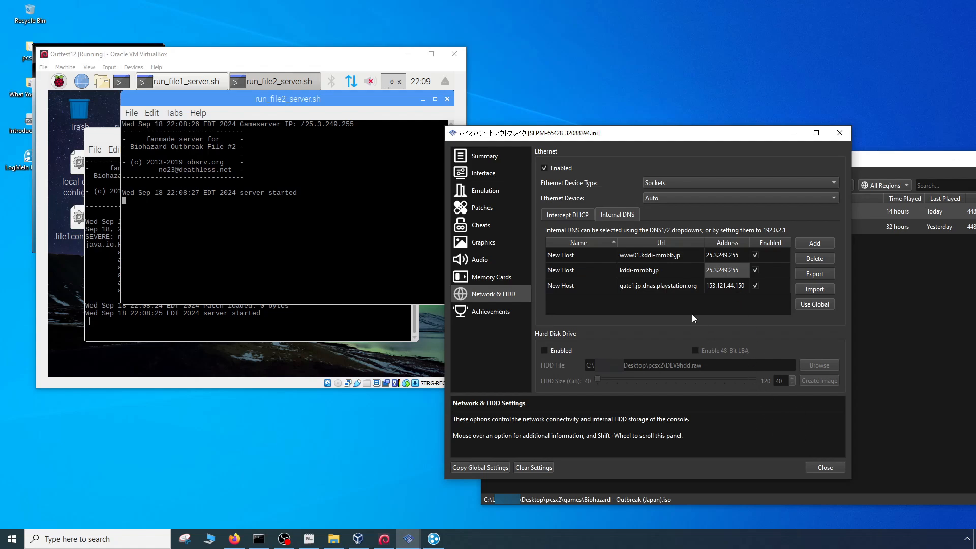
- Check the game's DHCP interception settings against the www01.kddi-mmbb.jp entry in the internal DNS list
left_click(573, 215)
left_click(617, 214)
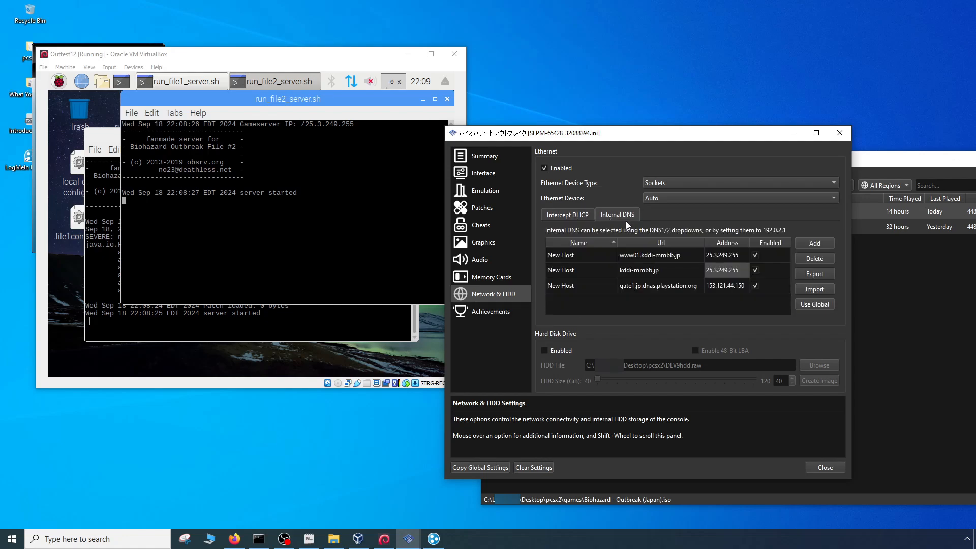
double_click(722, 255)
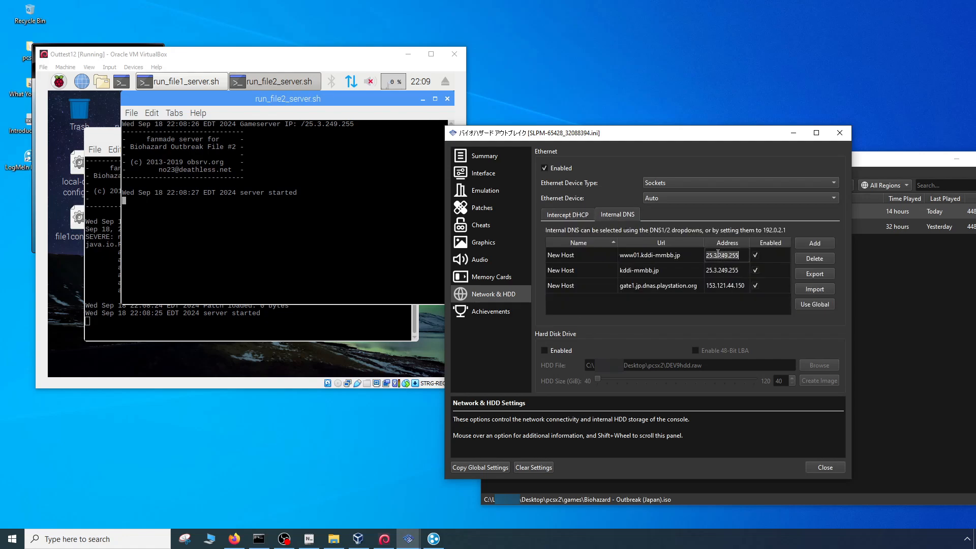
left_click(588, 216)
- Close the game properties, launch Biohazard - Outbreak (Japan), reposition its window and fast-forward through the intro
left_click(823, 467)
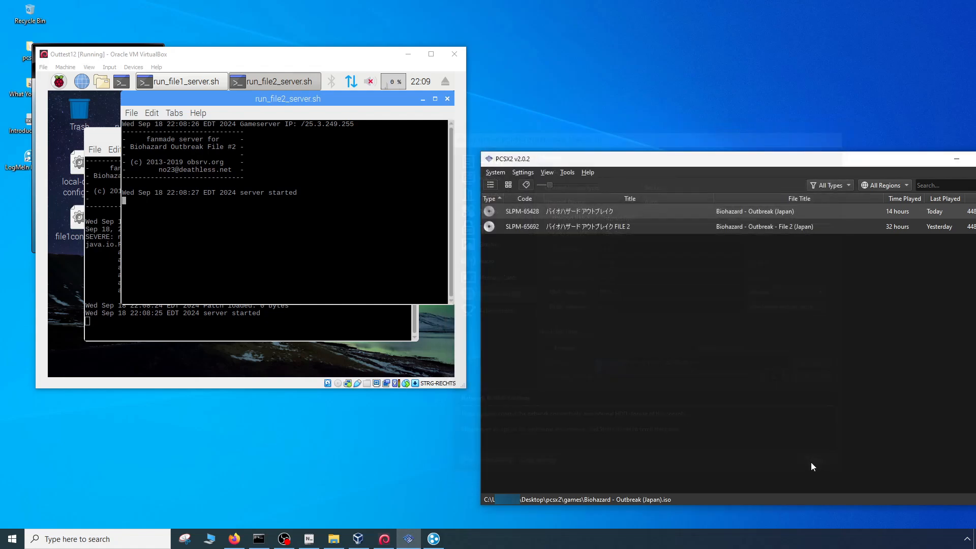
double_click(584, 211)
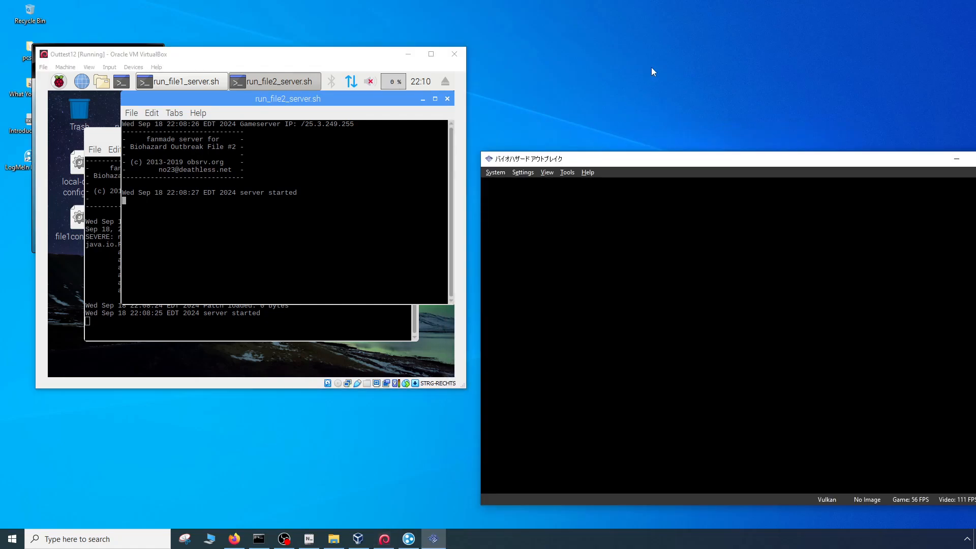
left_click_drag(675, 154, 667, 130)
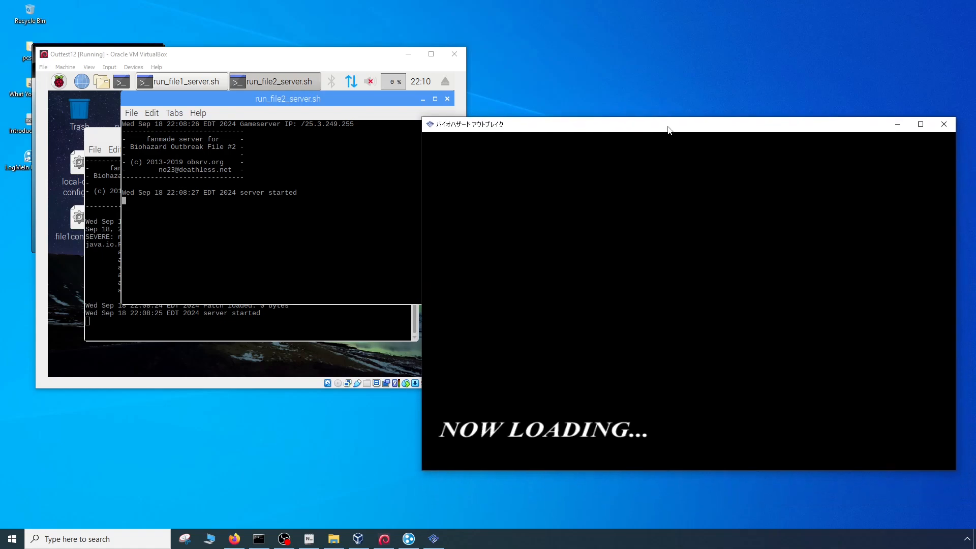
key("Tab")
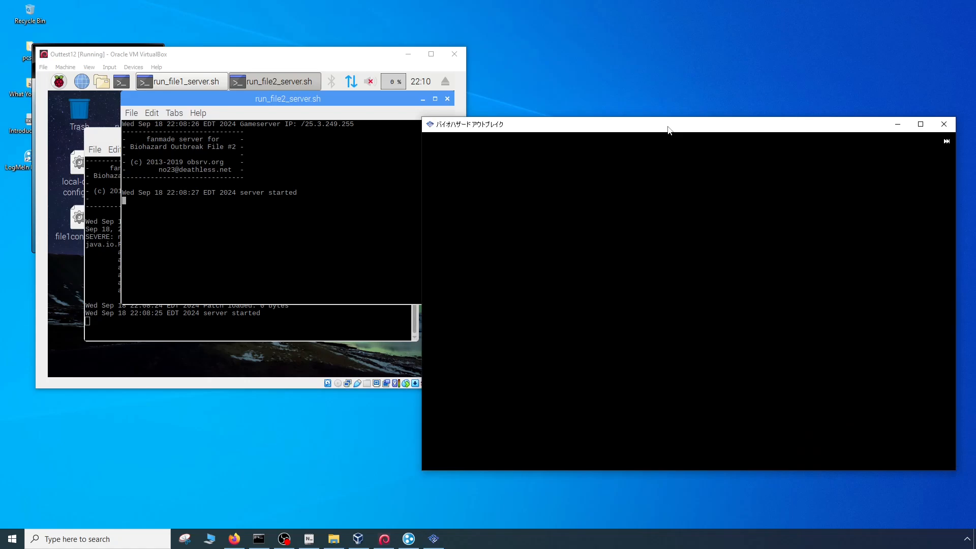
key("Return")
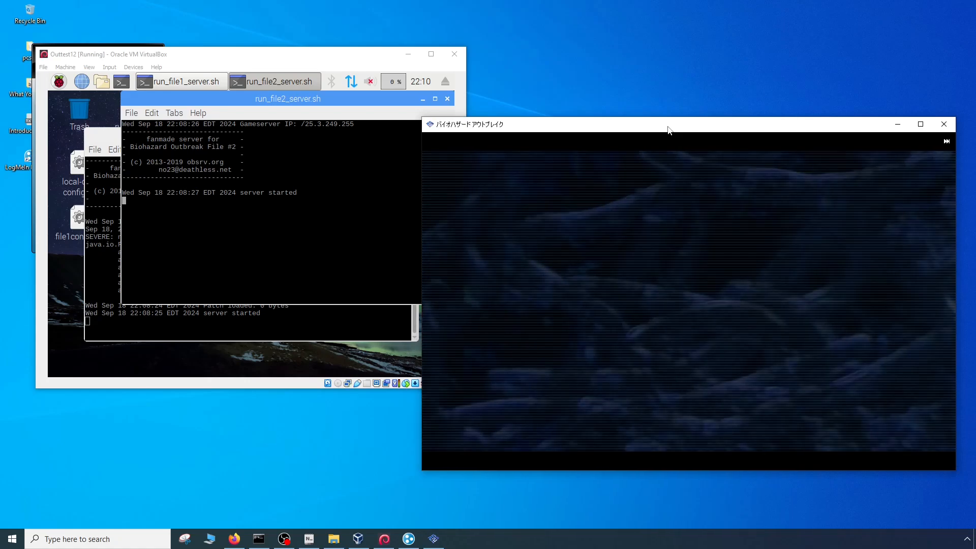
- Enter the game's network mode and load the NET file from memory card slot 1
key("Down")
key("Return")
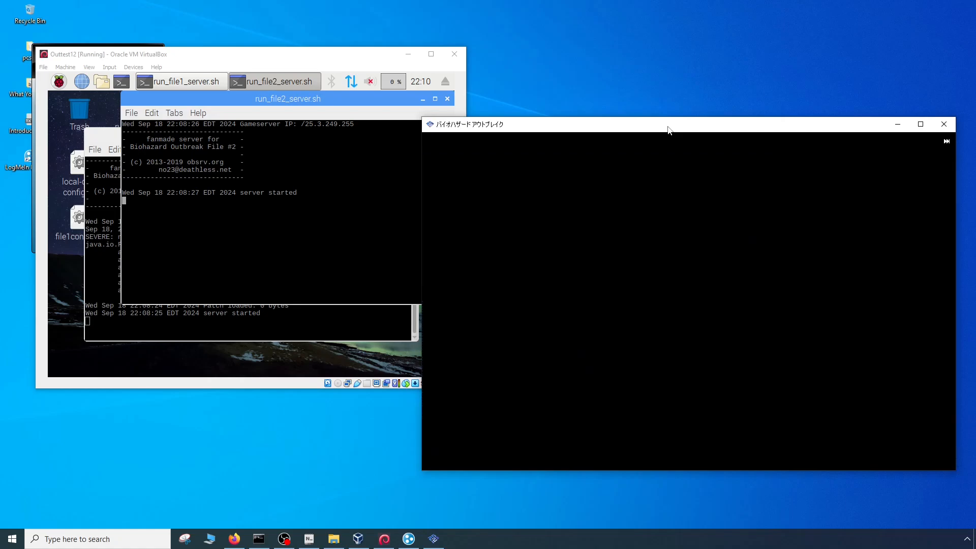
key("Return")
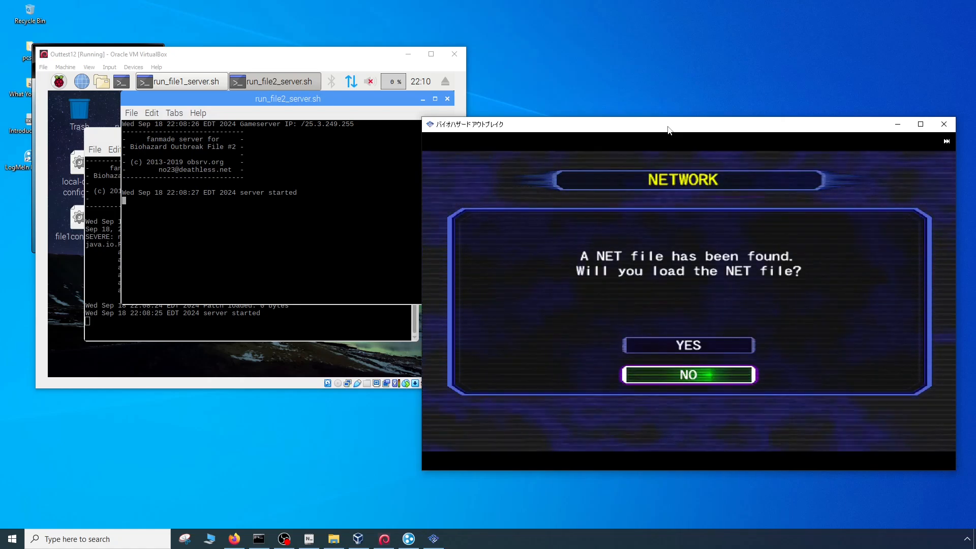
key("Up")
key("Return")
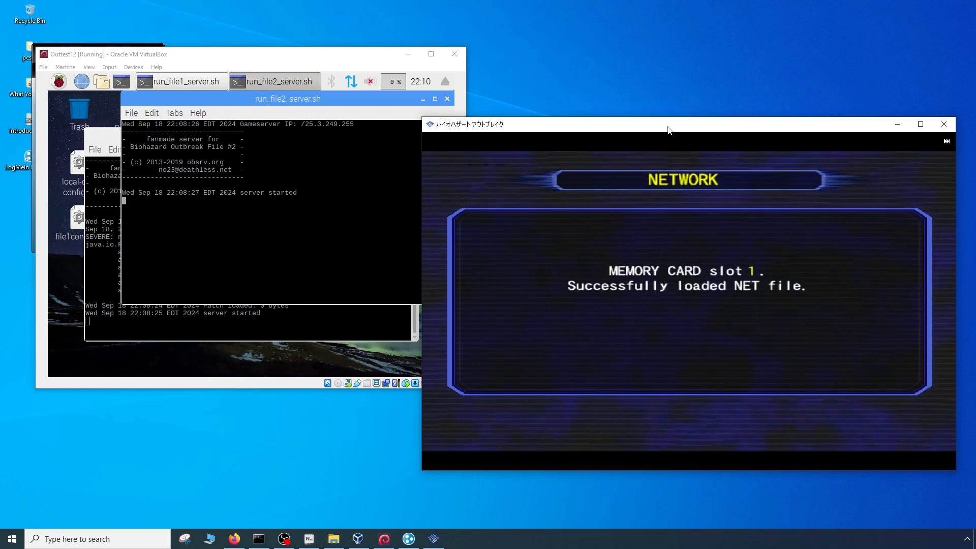
- Dismiss the NET file load notice, then accept the terms and manners notice to connect to the game server
key("Return")
key("Return")
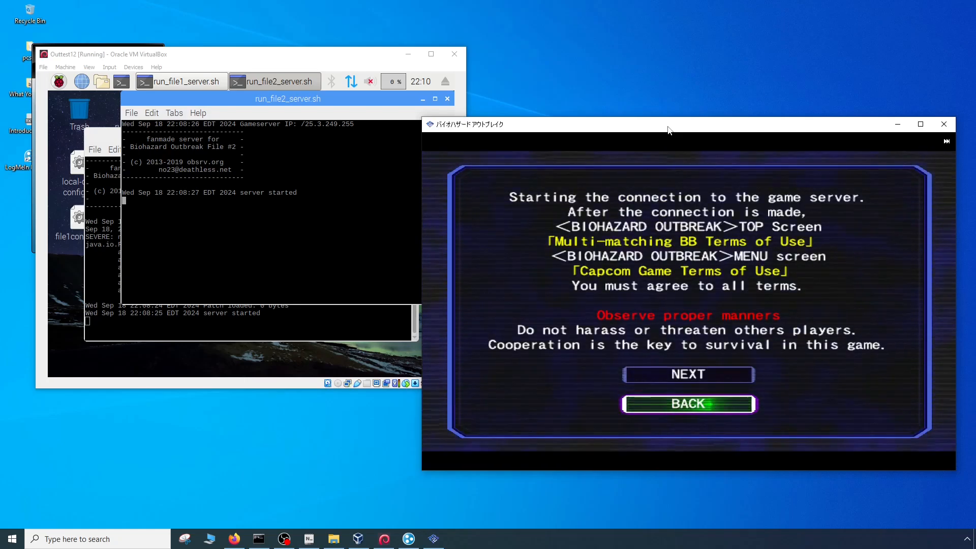
key("Up")
key("Return")
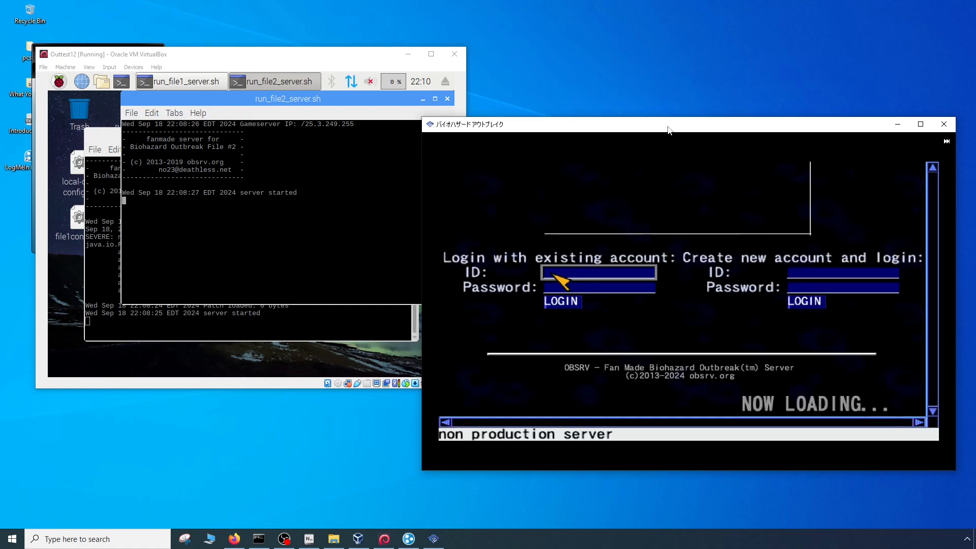
- Enter the account ID in the existing-account login form
key("Right")
key("Left")
key("Up")
key("l")
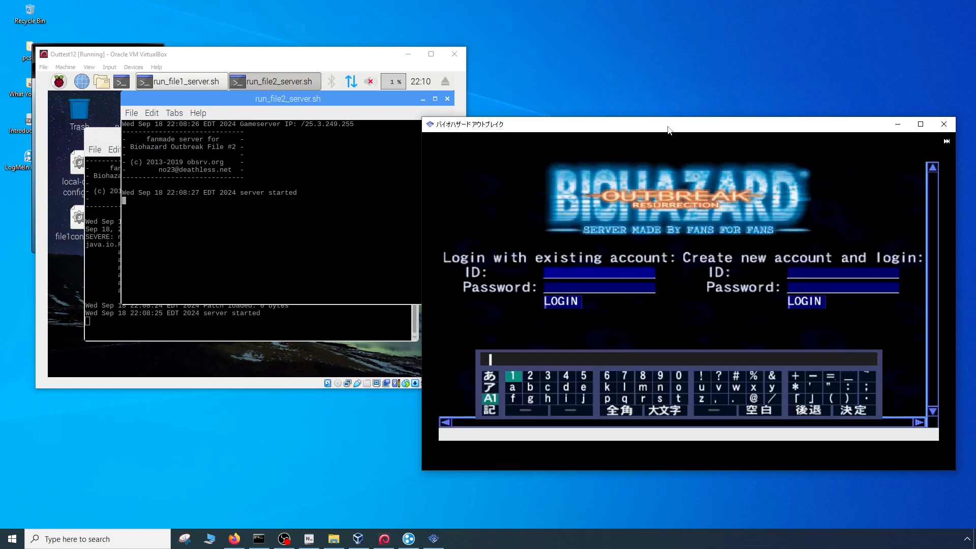
key("l")
key("l")
key("Return")
key("l")
key("Return")
key("l")
key("BackSpace")
key("Return")
- Enter the account password for the existing account and log in to the server
key("Right")
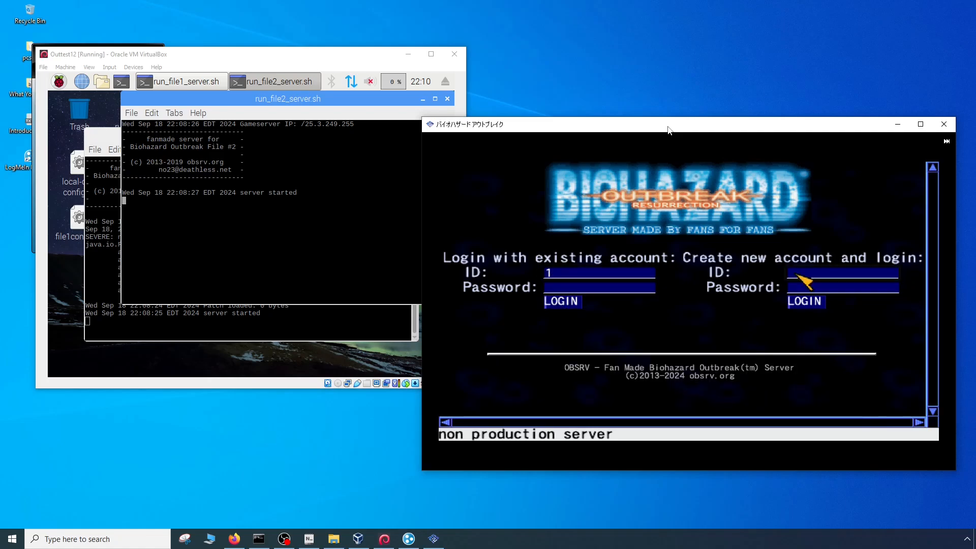
key("Left")
key("Up")
key("l")
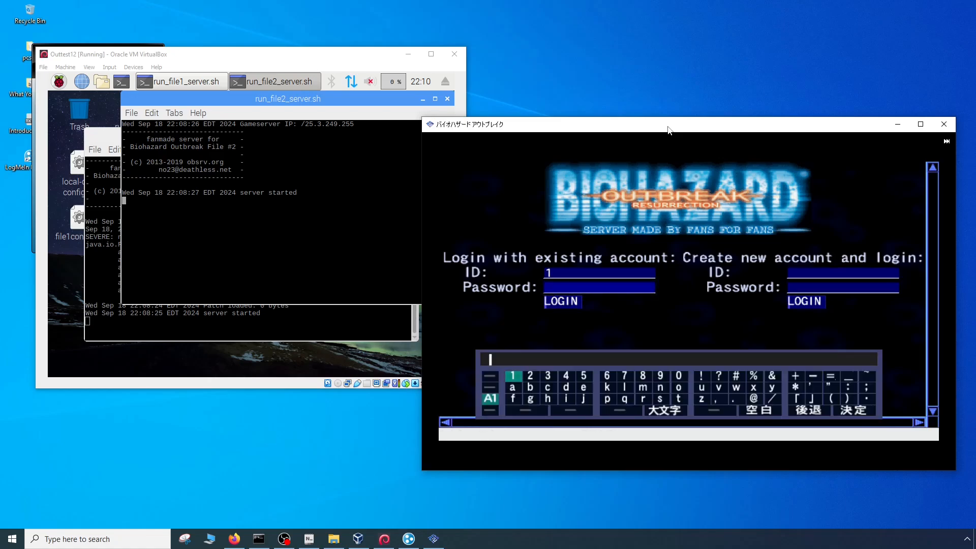
key("l")
key("Return")
key("Right")
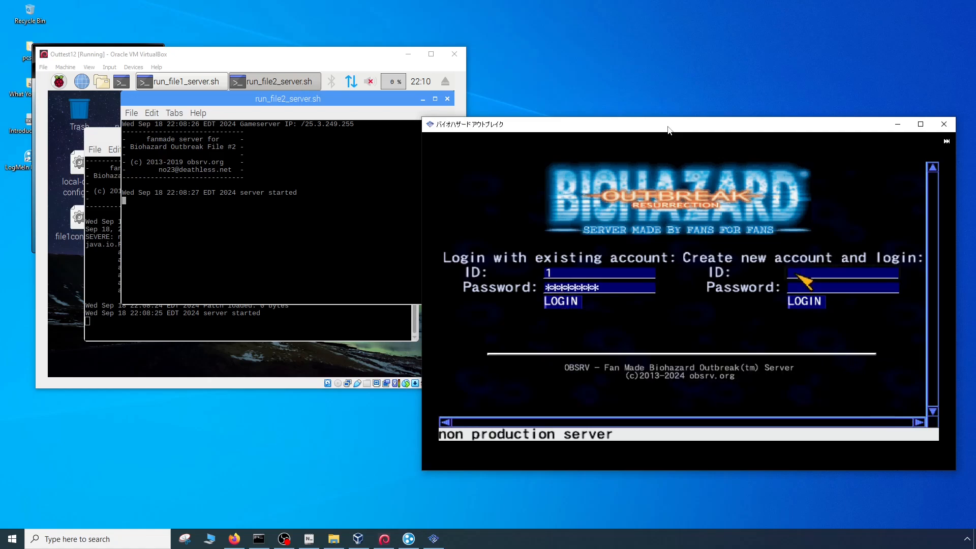
key("Left")
key("l")
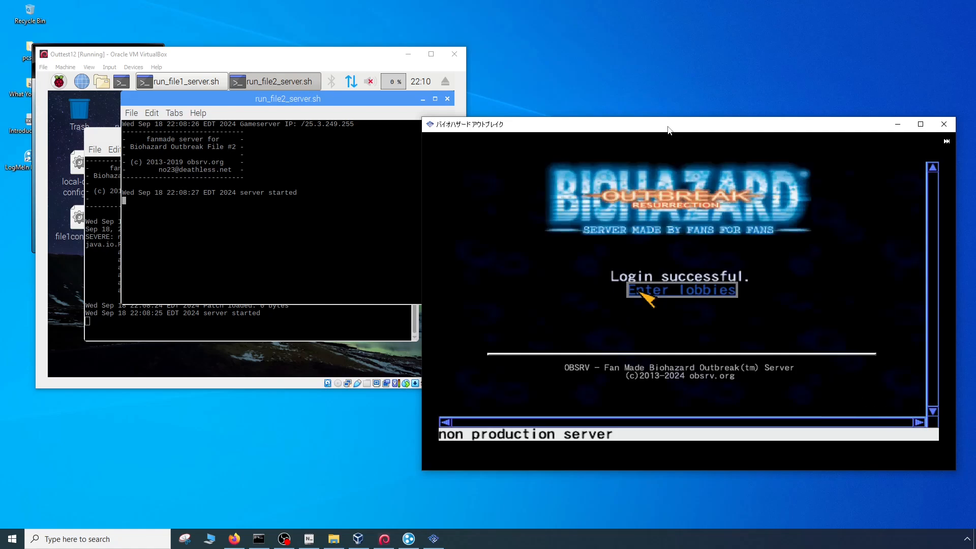
- Enter the lobbies and choose the registered player ID in the first slot
key("l")
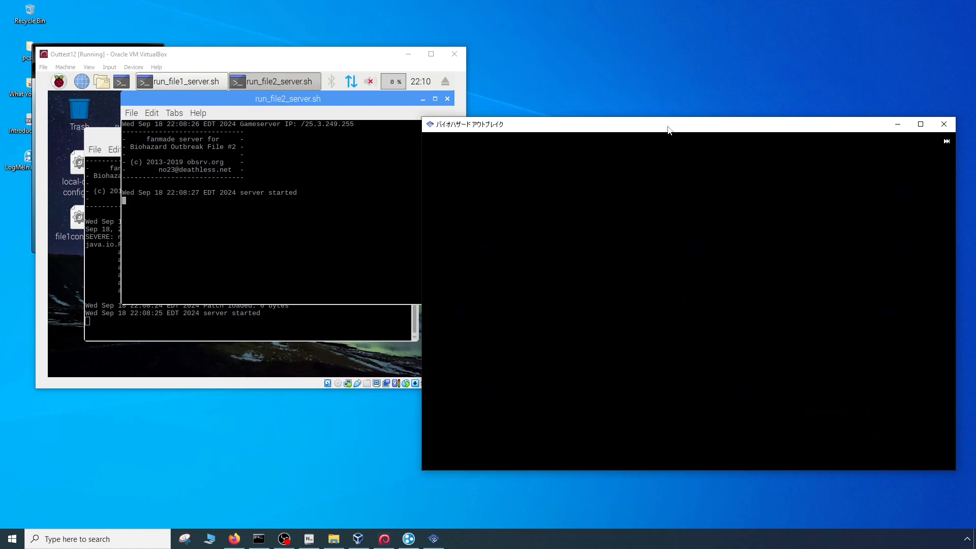
key("Up")
key("Down")
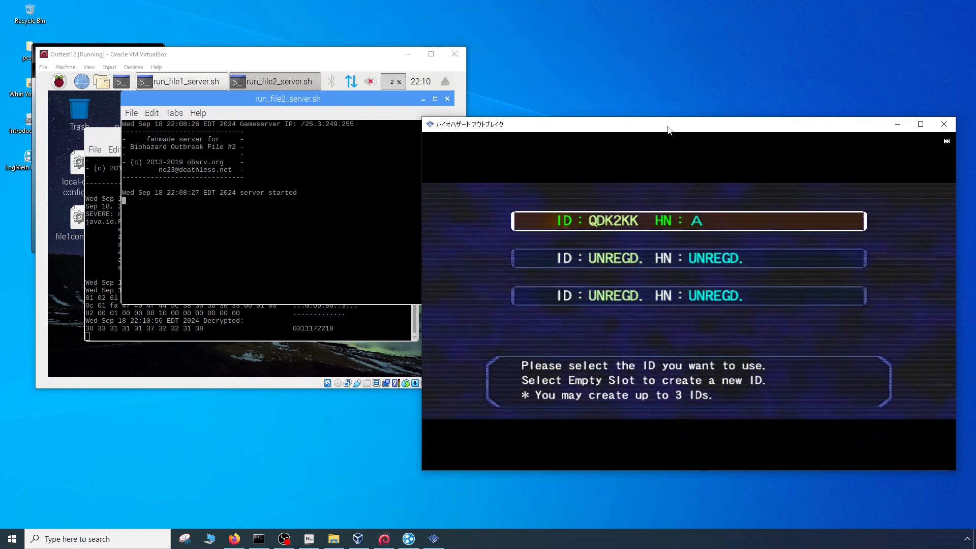
key("l")
key("l")
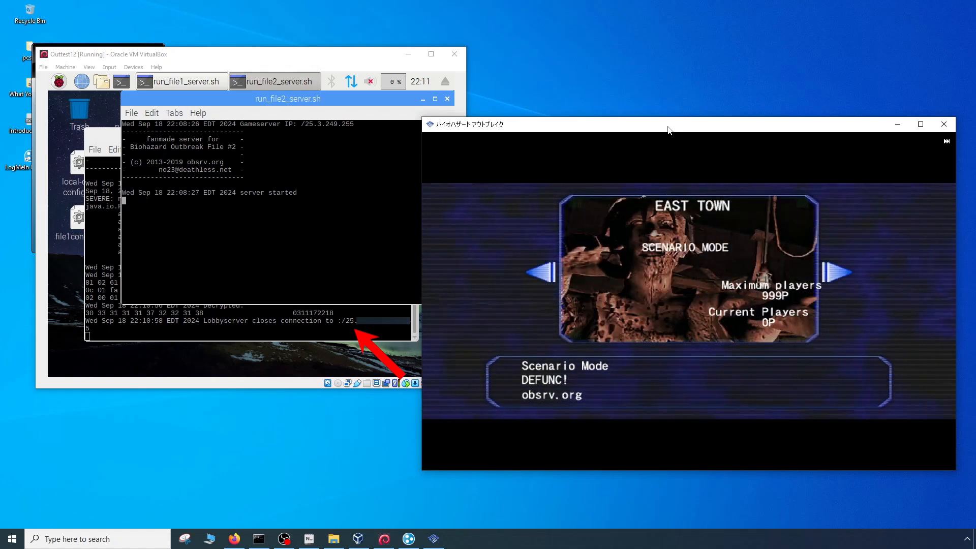
- Join the West Town area and show its room list
key("Right")
key("l")
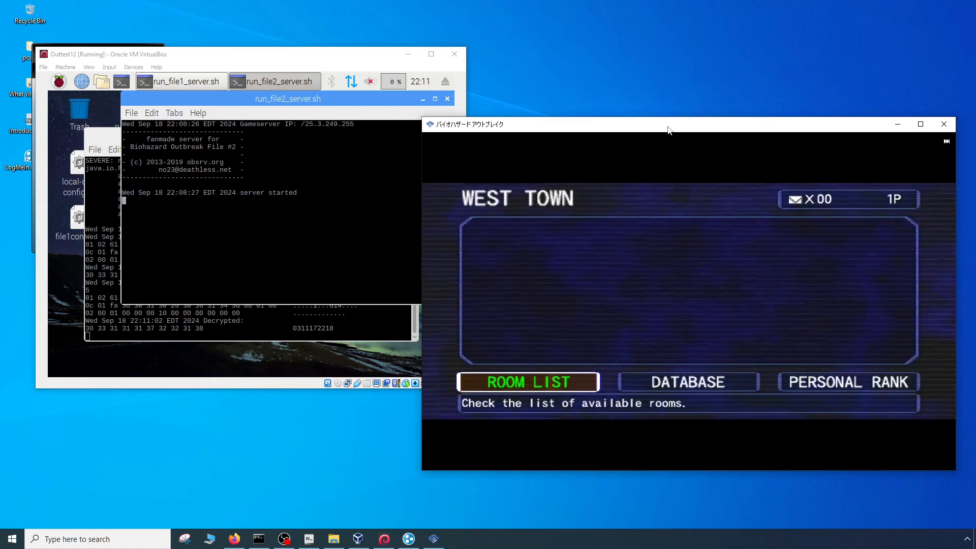
key("l")
- Create a room in vacant slot 1 for the outbreak scenario with Kevin as the character, and start the game
key("l")
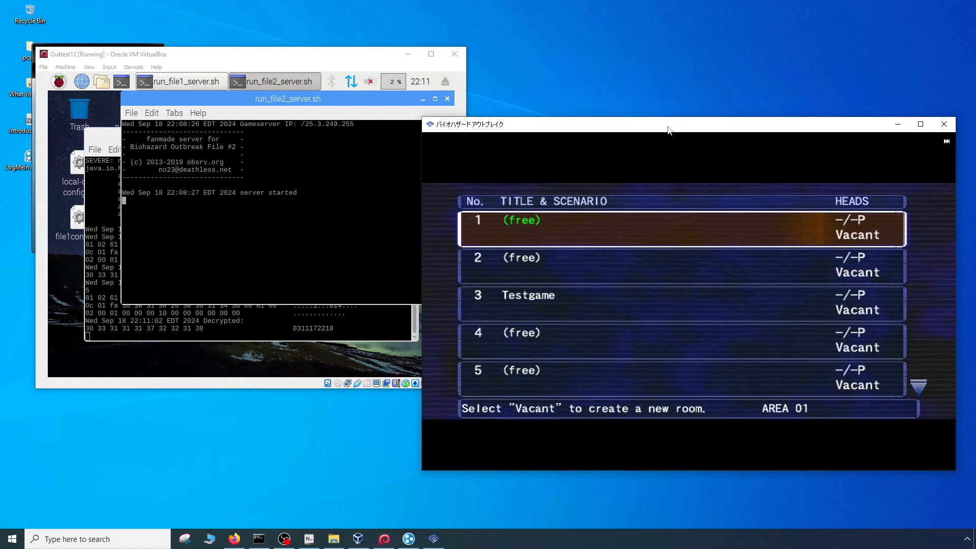
key("l")
key("Down")
key("Down")
key("Down")
key("Down")
key("Down")
key("Down")
key("Down")
key("Down")
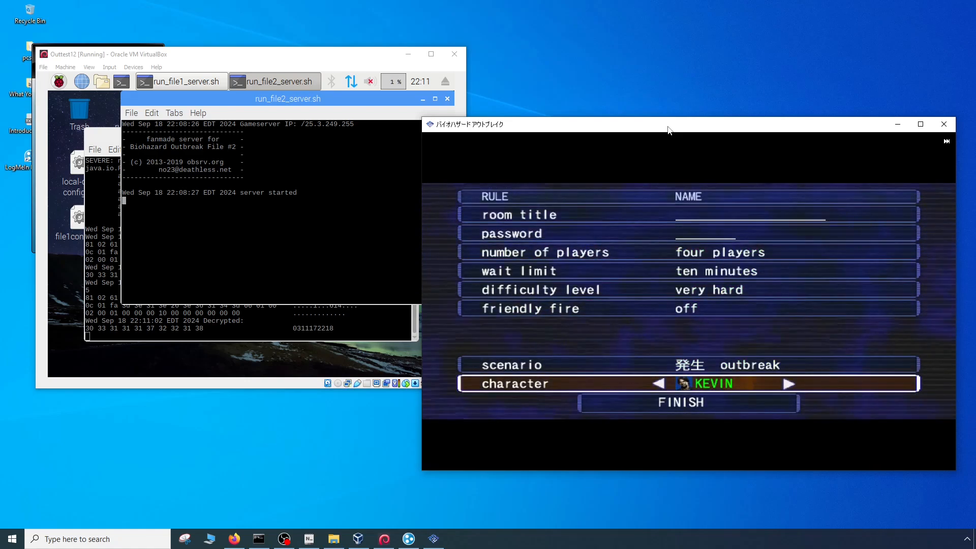
key("l")
key("Left")
key("l")
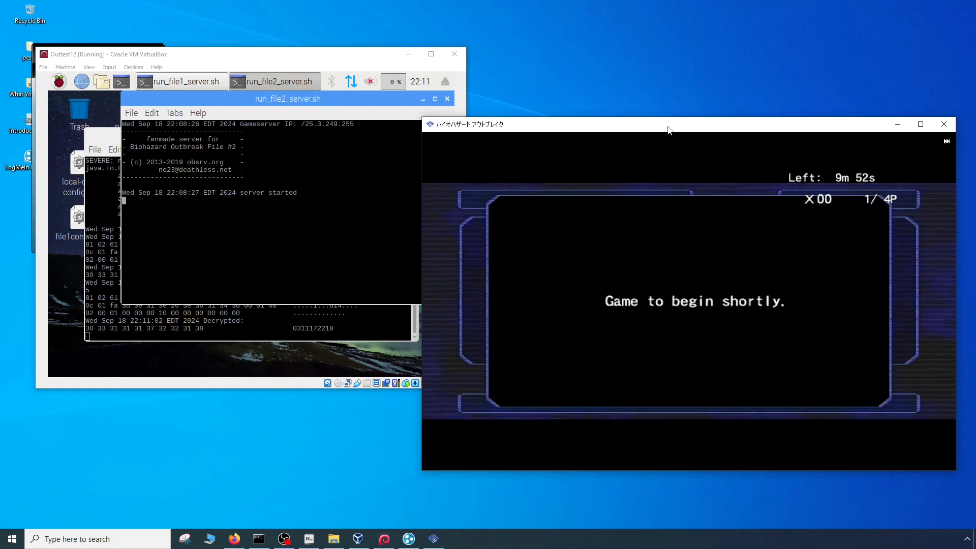
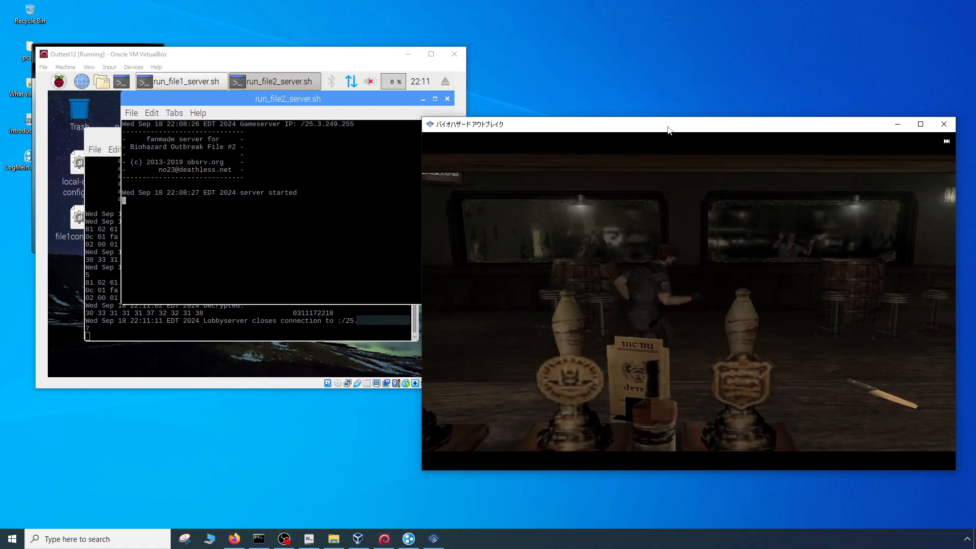
- Leave the in-game options, close the running first Outbreak game, and launch Biohazard Outbreak File 2 from the game list
key("Return")
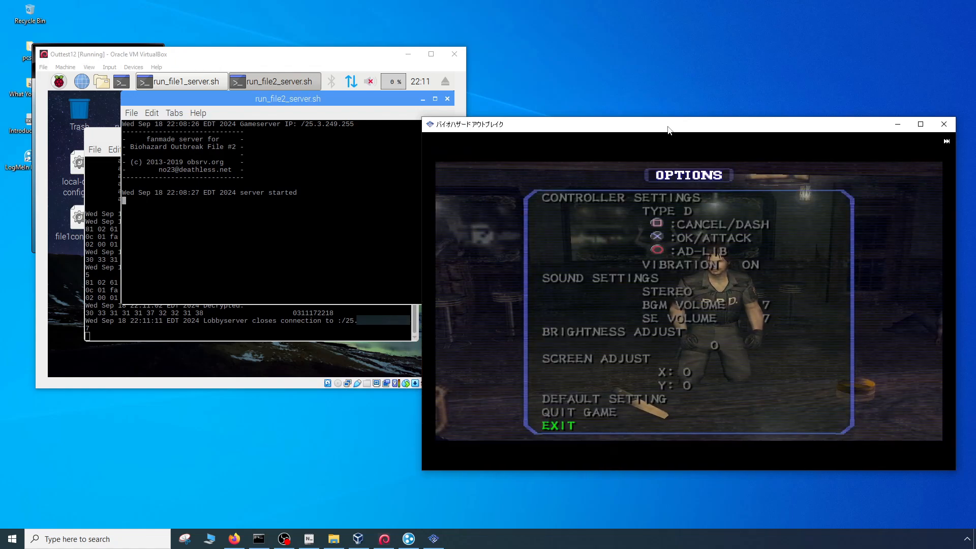
key("Return")
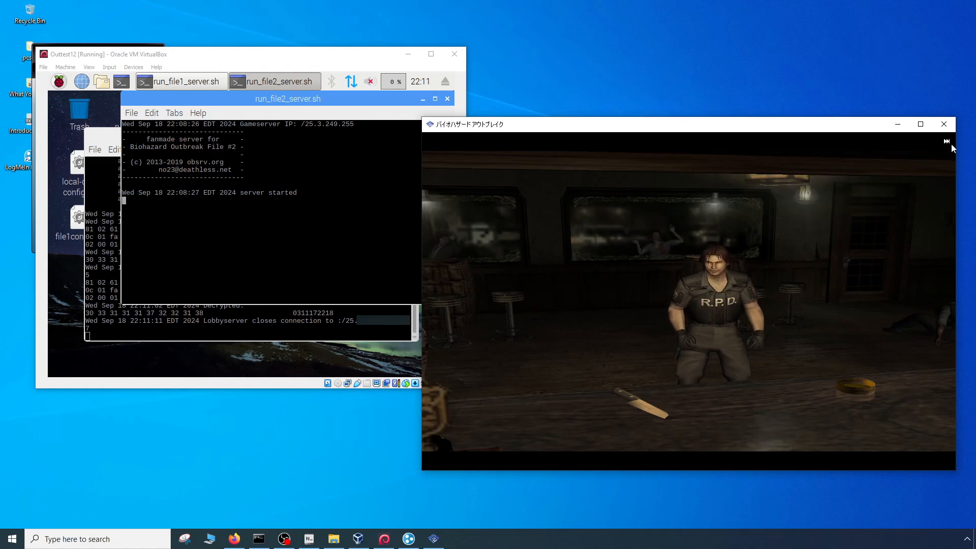
left_click(943, 123)
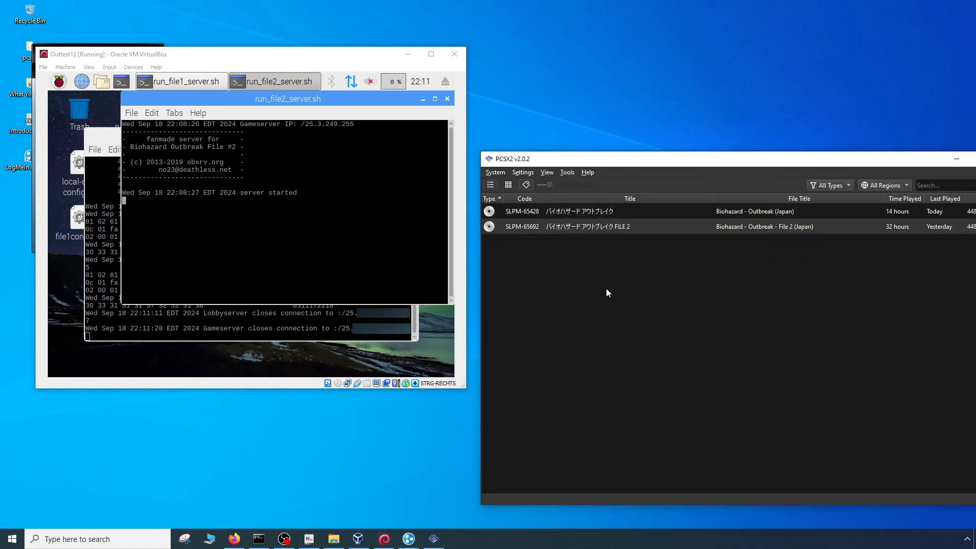
double_click(580, 227)
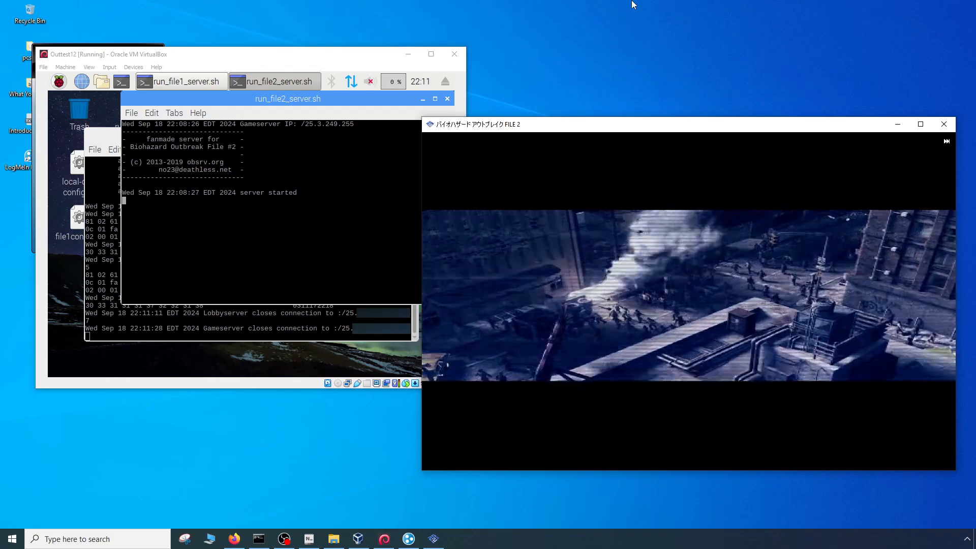
- Enter network mode in File 2, accept the NET file auto-save notice, and connect using the previous connection settings
key("Return")
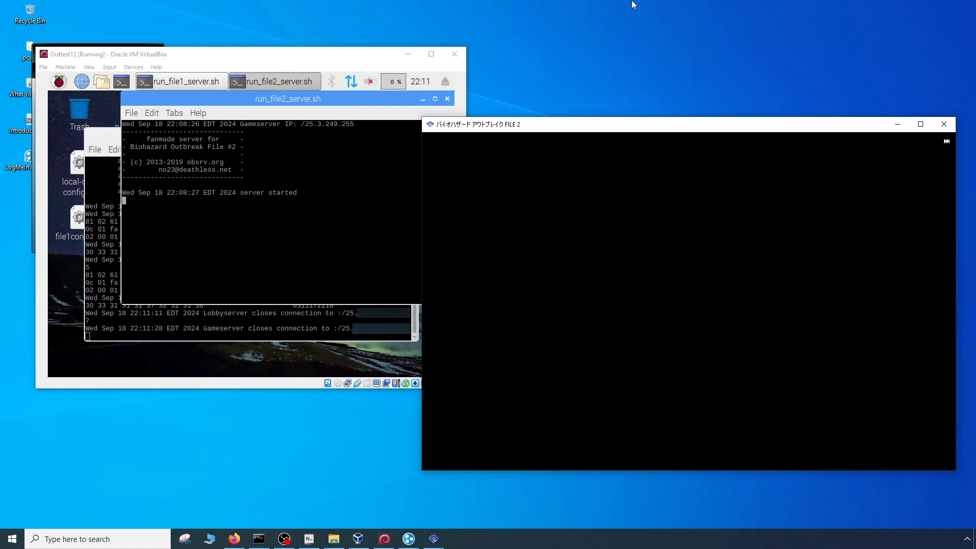
key("l")
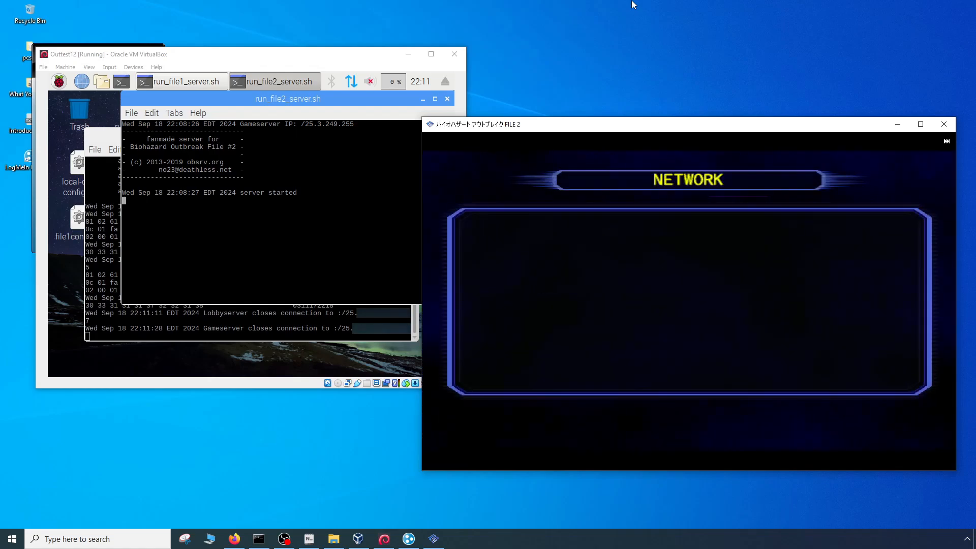
key("l")
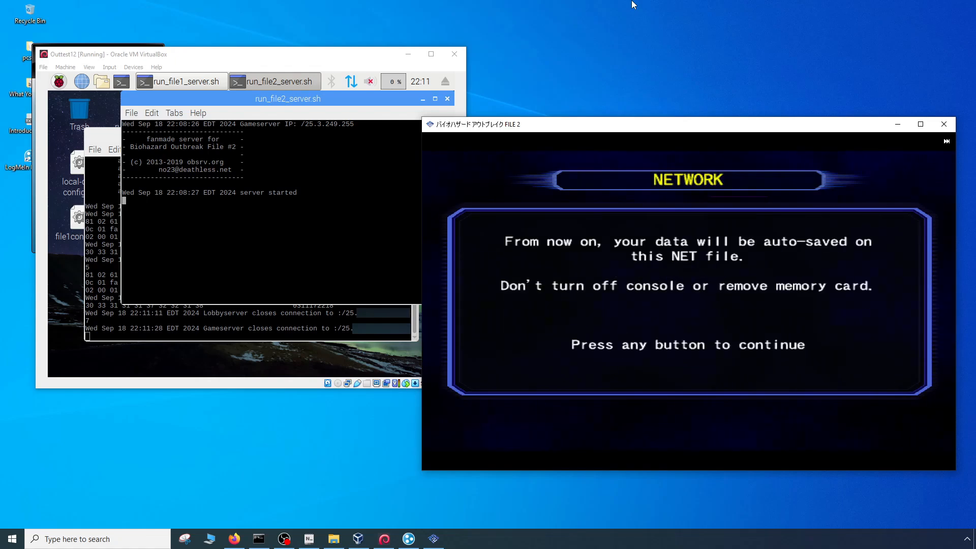
key("l")
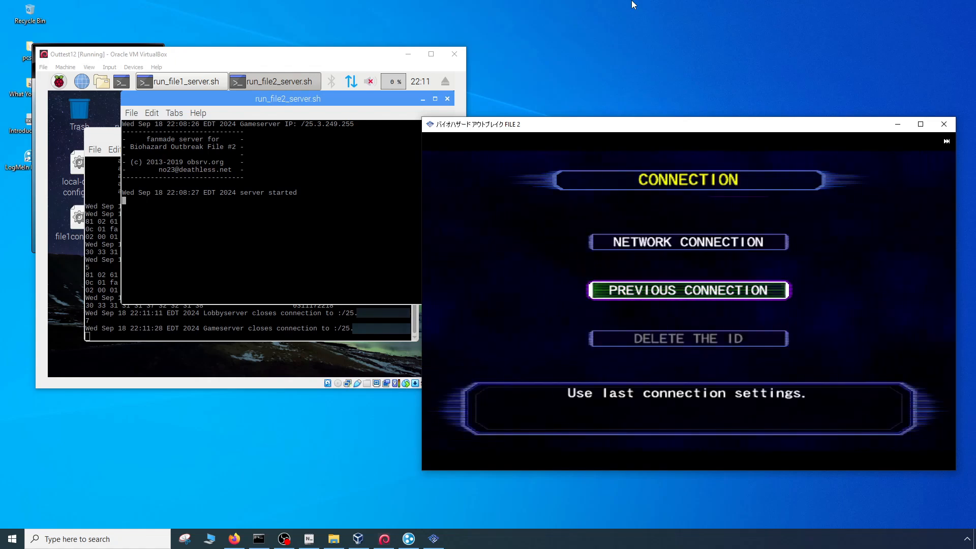
key("l")
key("Up")
key("l")
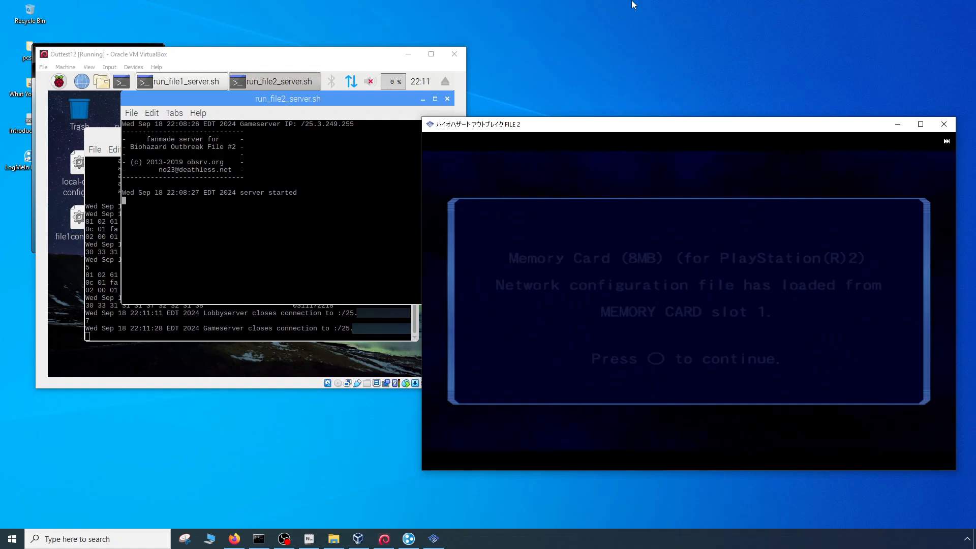
key("l")
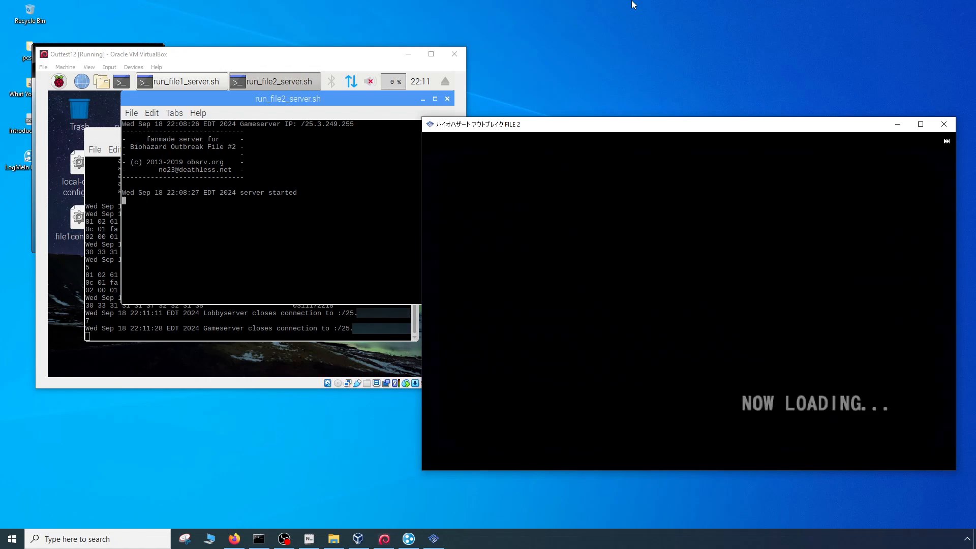
- Enter the account password in the section for creating a new account
key("Down")
key("Right")
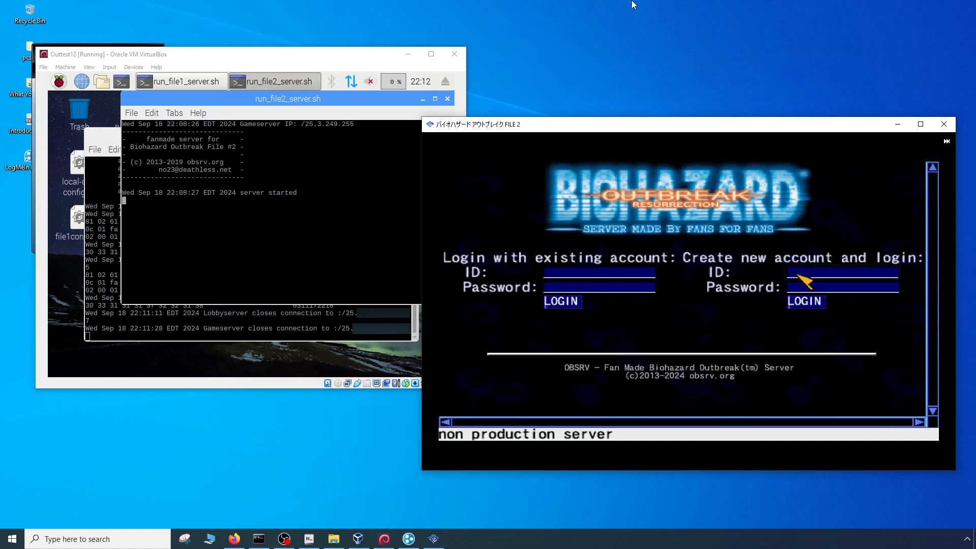
key("Down")
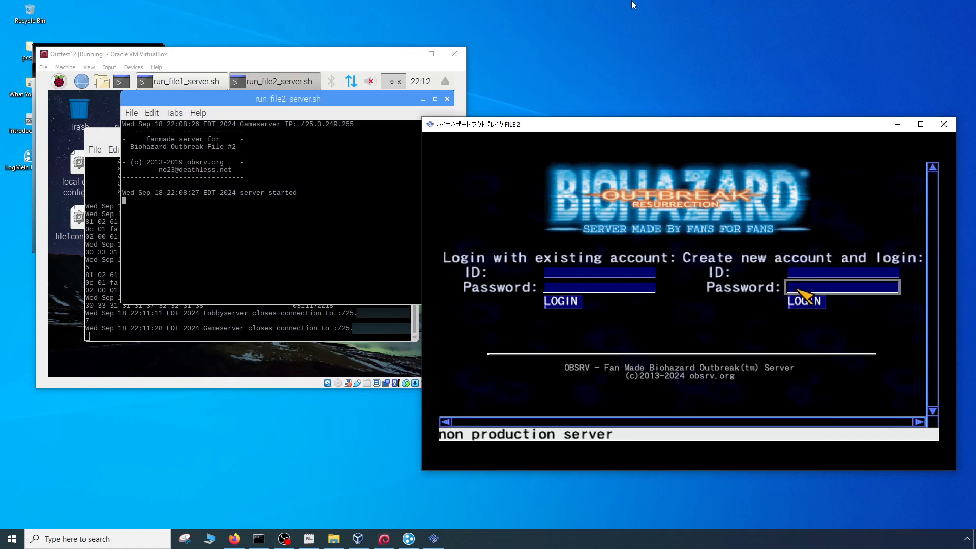
key("Return")
key("Return")
key("Return")
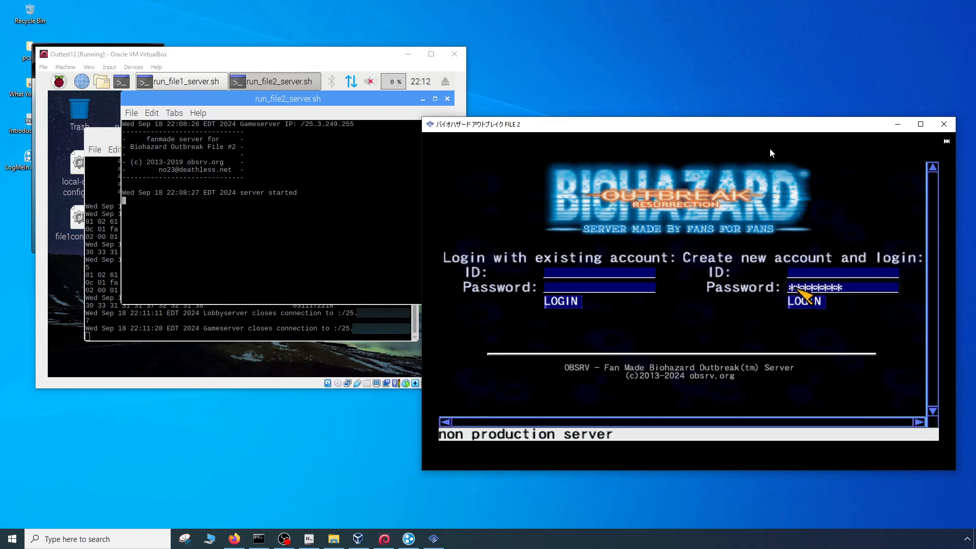
- Fill in the new account's ID and create the account by logging in to the server
key("Left")
key("Down")
key("Right")
key("Return")
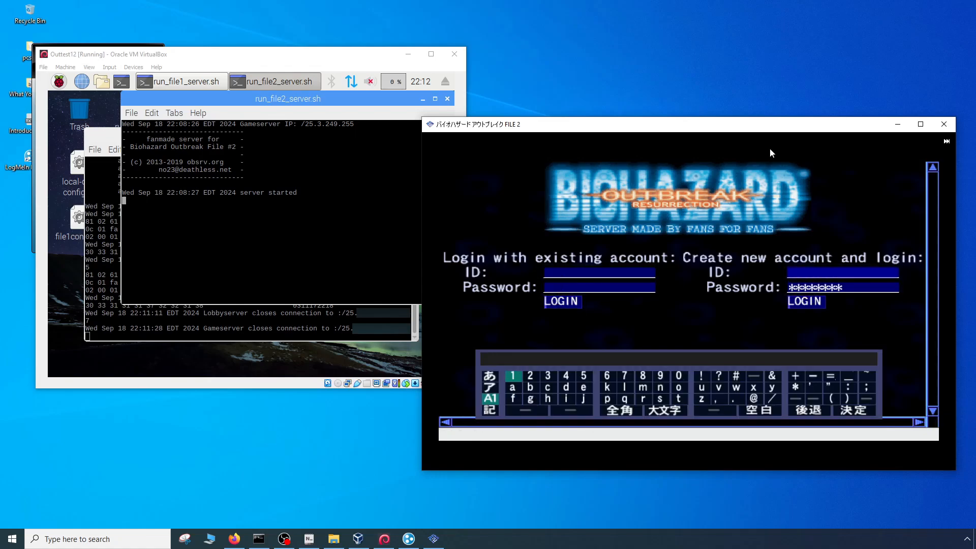
type("1")
key("Return")
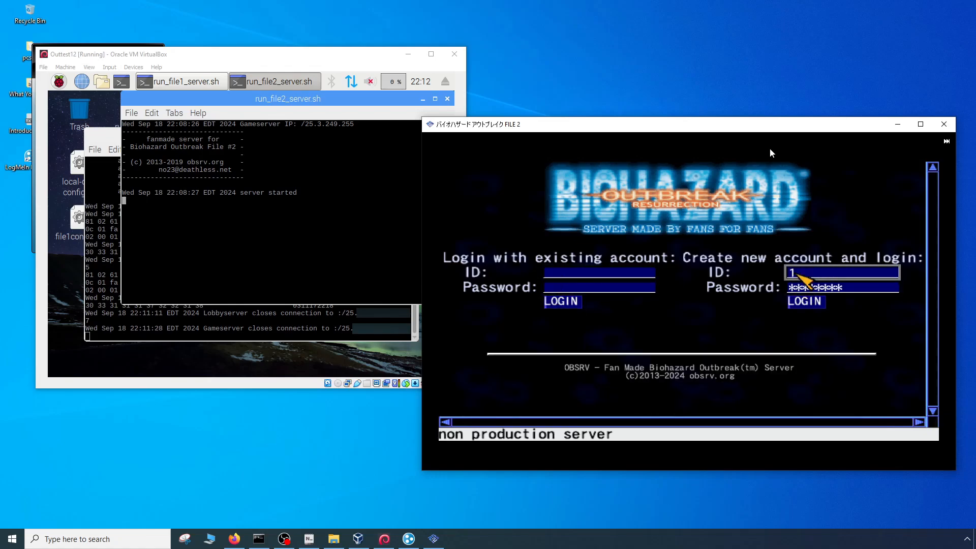
key("Down")
key("Down")
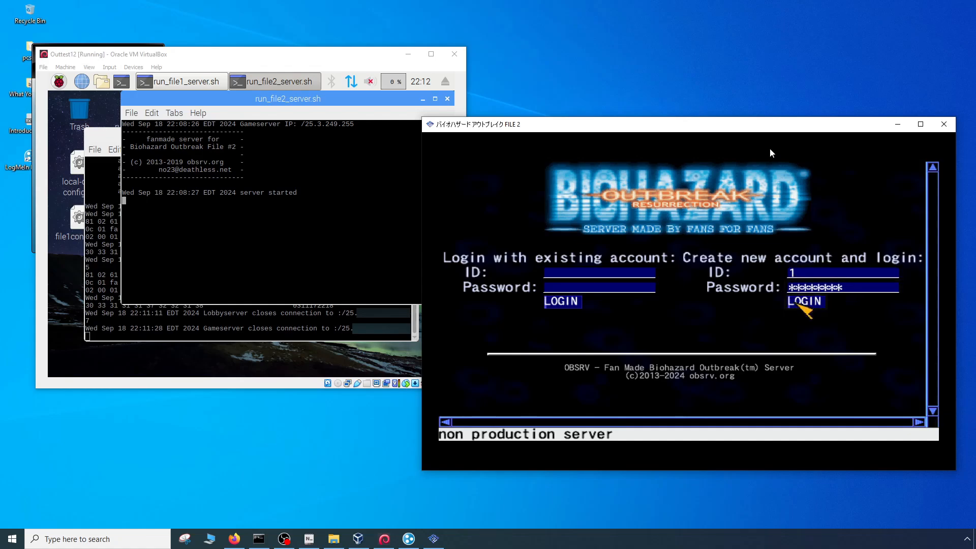
key("Return")
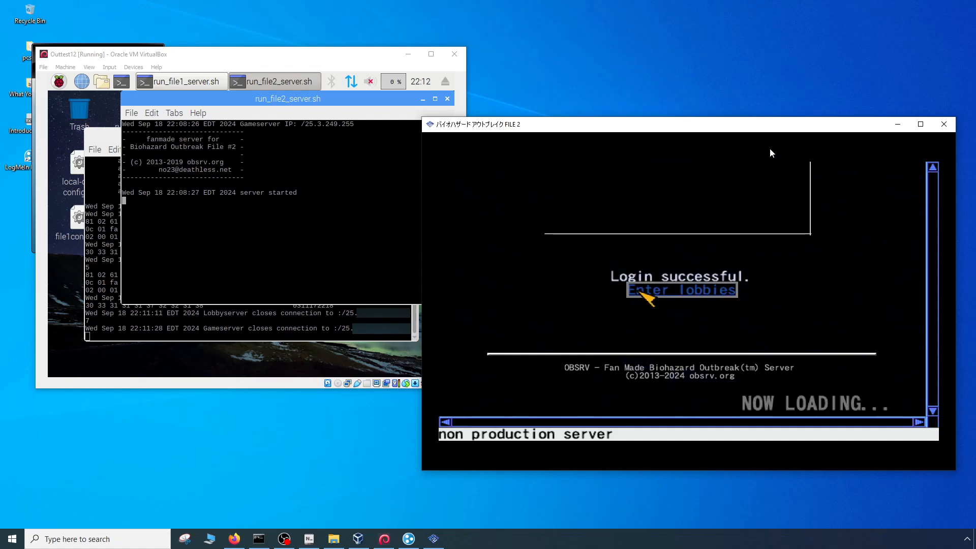
- Enter the lobbies and register the handle name あああ to reach the area selection
key("Return")
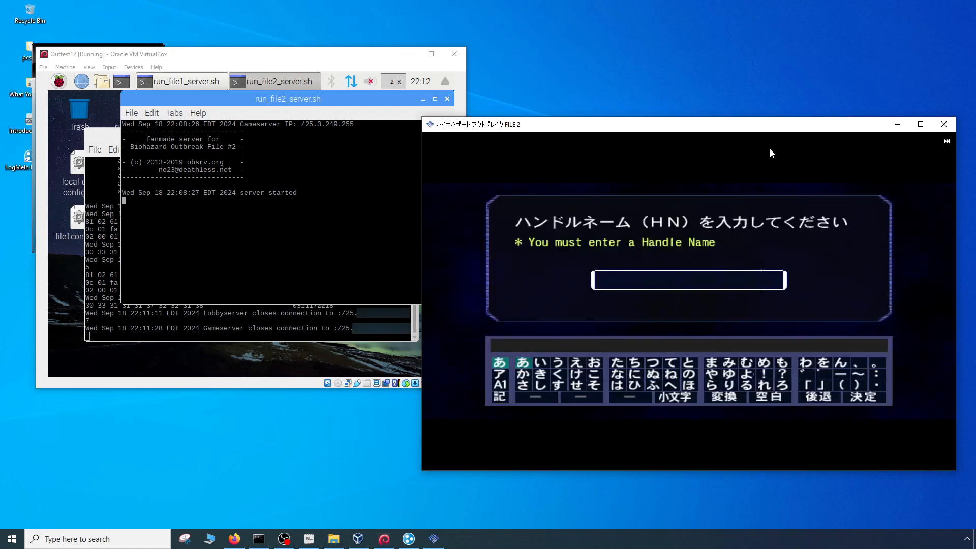
type("あああ")
key("Return")
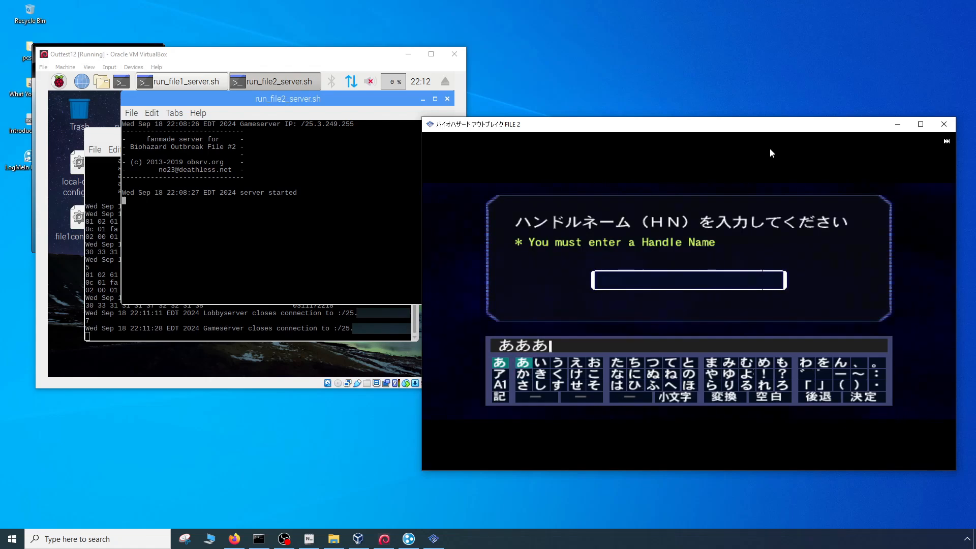
key("Up")
key("Up")
key("Left")
key("Down")
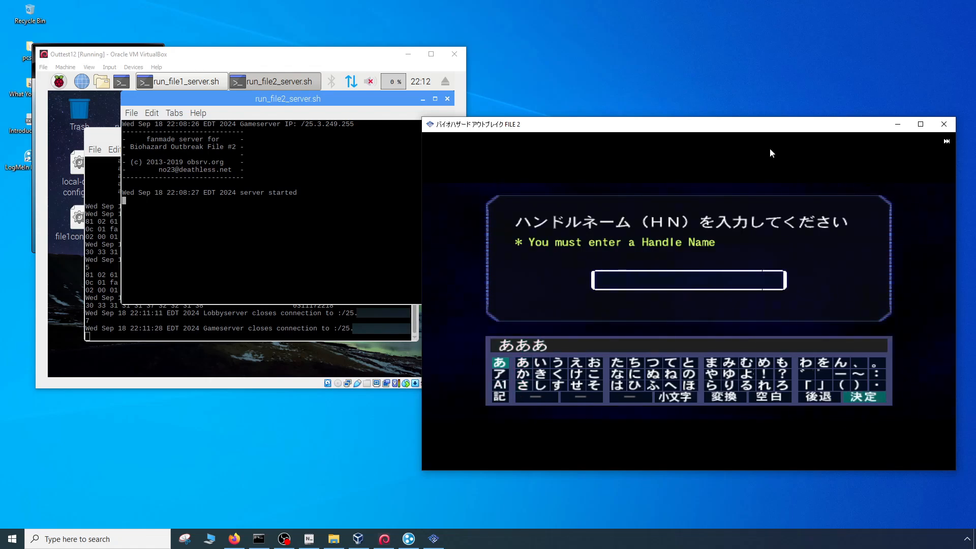
key("Down")
key("Up")
key("Up")
key("Return")
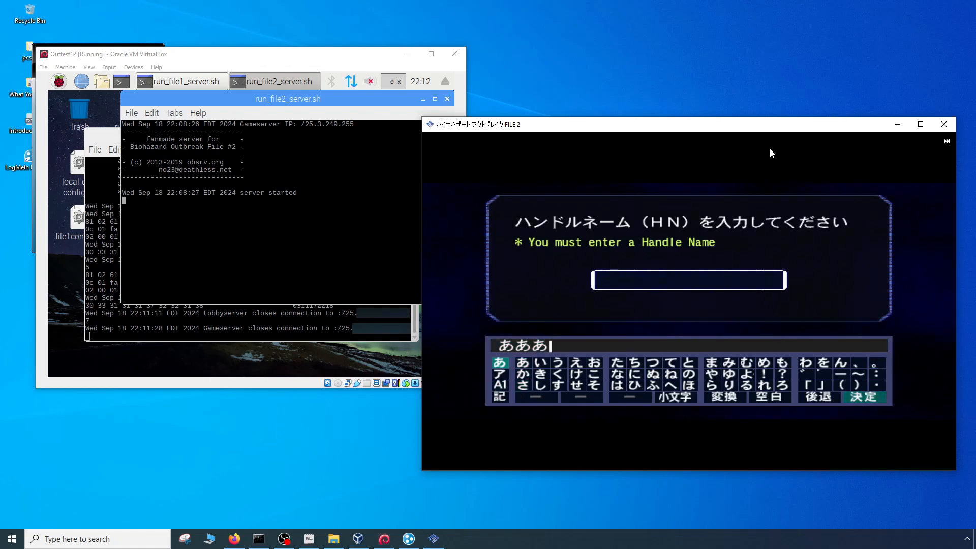
key("Left")
key("Return")
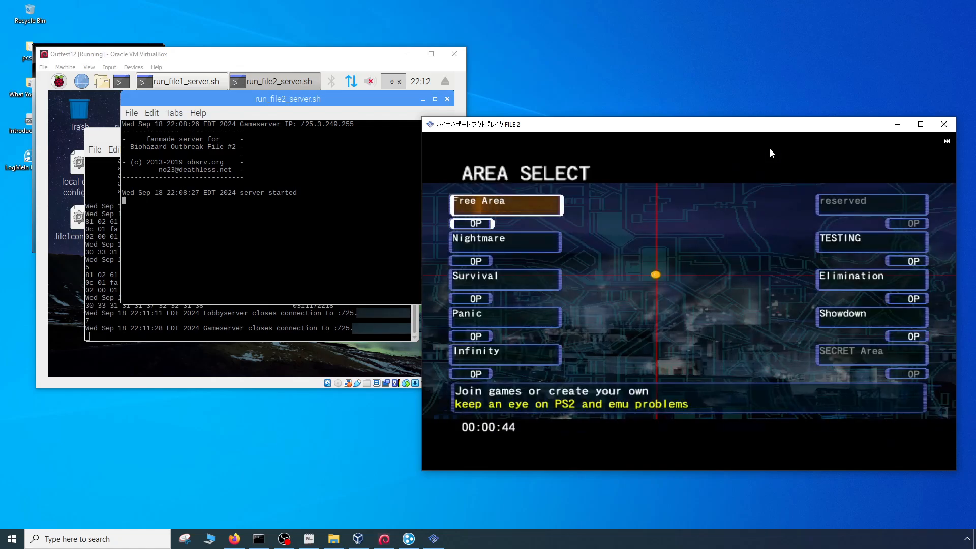
- Join an area and begin creating a room in slot 1 of its room list
key("Down")
key("Down")
key("Down")
key("Return")
key("Return")
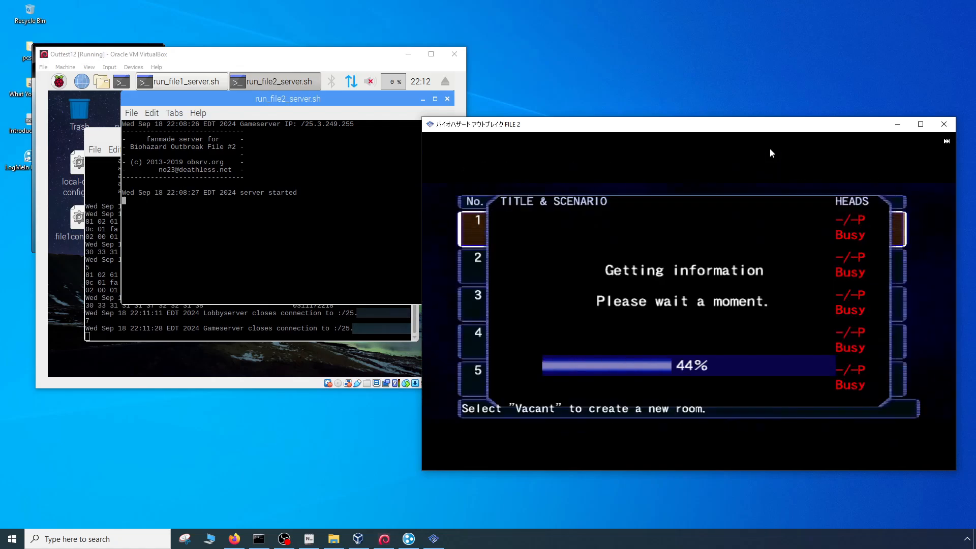
key("Return")
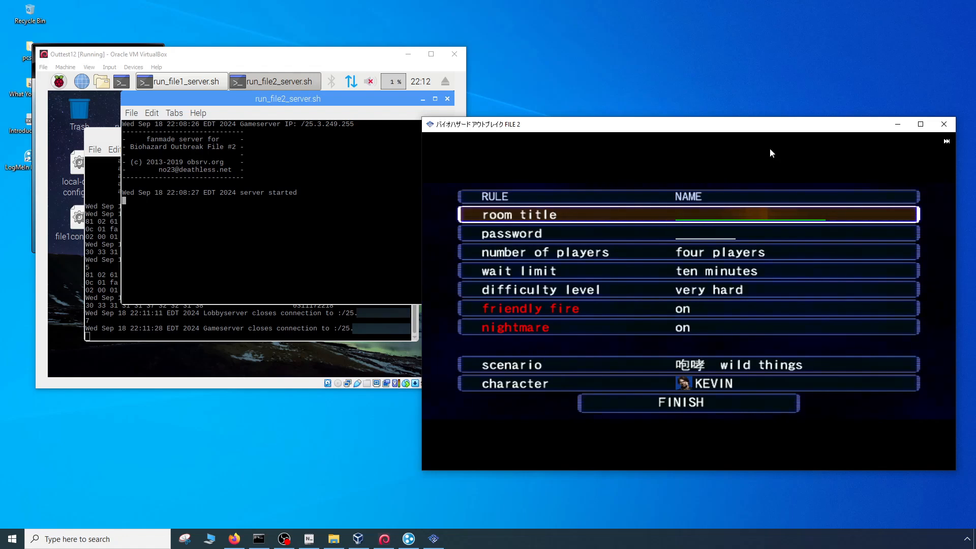
- Finish the room setup with the wild things scenario, very hard difficulty and Kevin as the character, and start the game
key("Down")
key("Down")
key("Down")
key("Down")
key("Down")
key("Down")
key("Down")
key("Down")
key("Down")
key("Up")
key("Up")
key("Up")
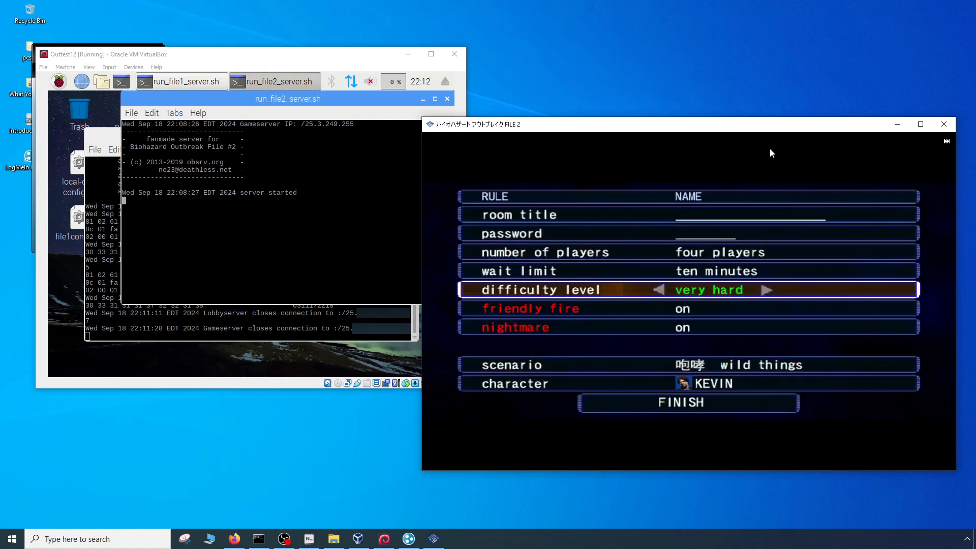
key("Down")
key("Down")
key("Down")
key("Return")
key("Left")
key("Return")
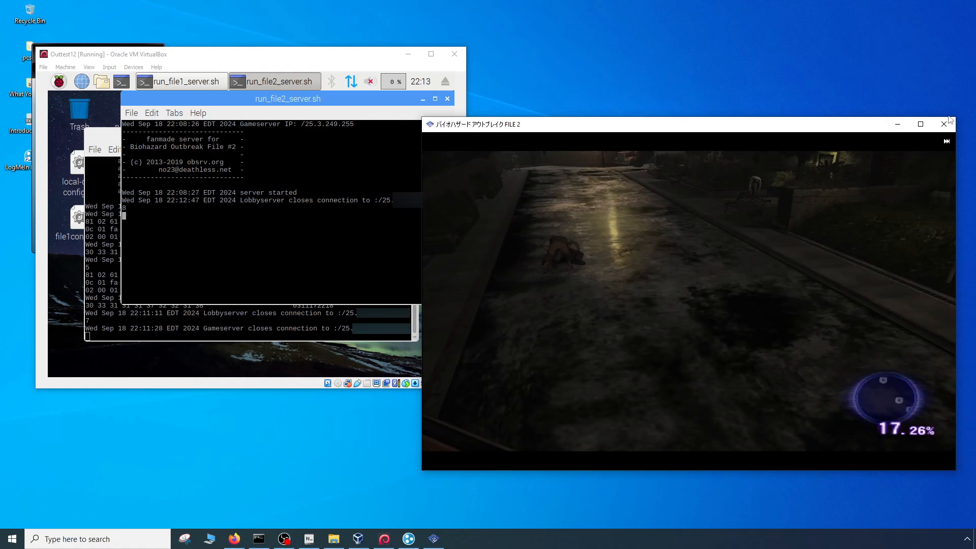
- Close the running File 2 game
left_click(944, 124)
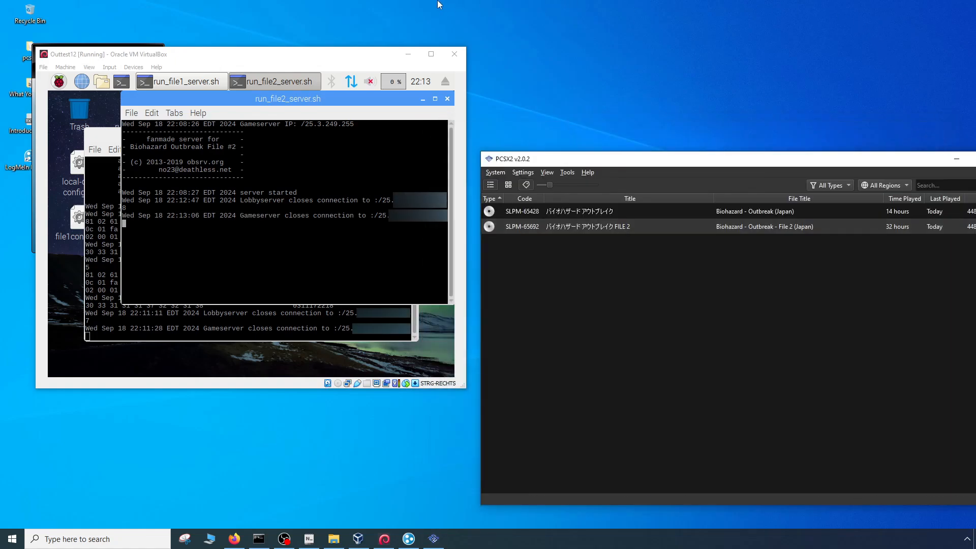
left_click(371, 59)
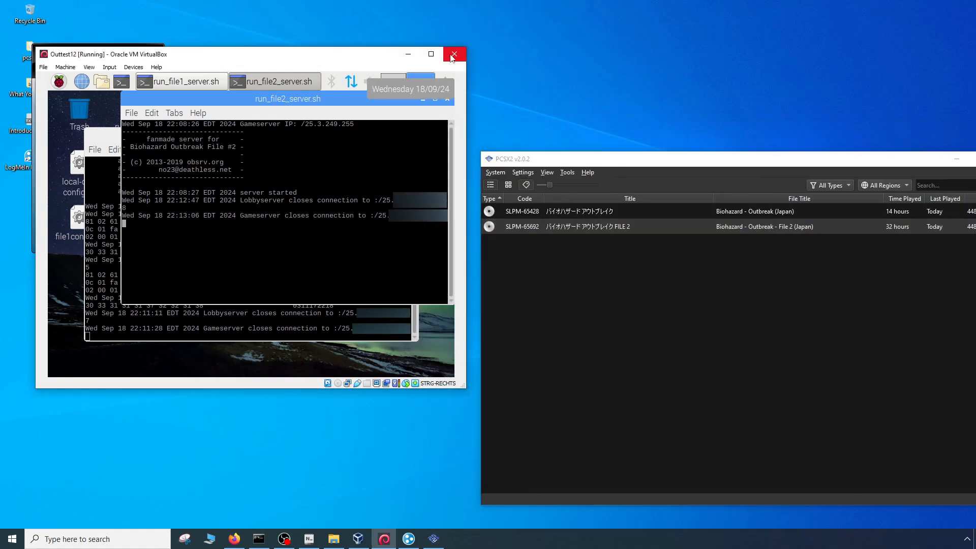
left_click(617, 383)
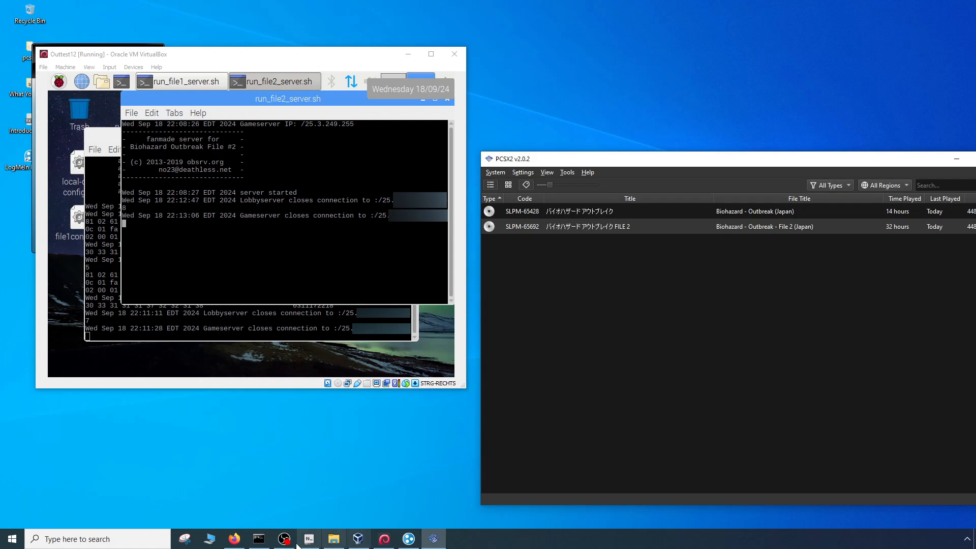
- Bring up the VBoxManage setextradata line in the Hamachi.txt notes, and show the administrator Command Prompt
left_click(302, 495)
left_click(310, 535)
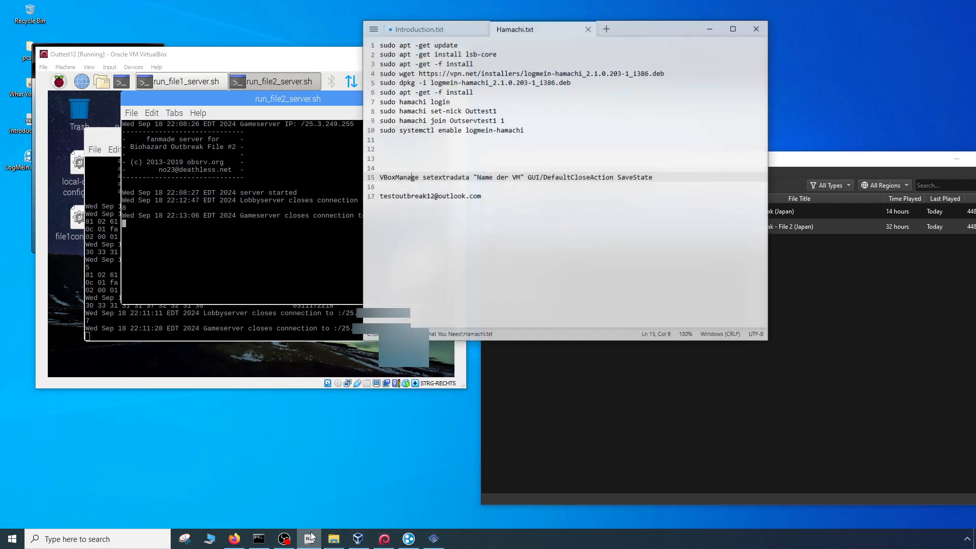
left_click(579, 231)
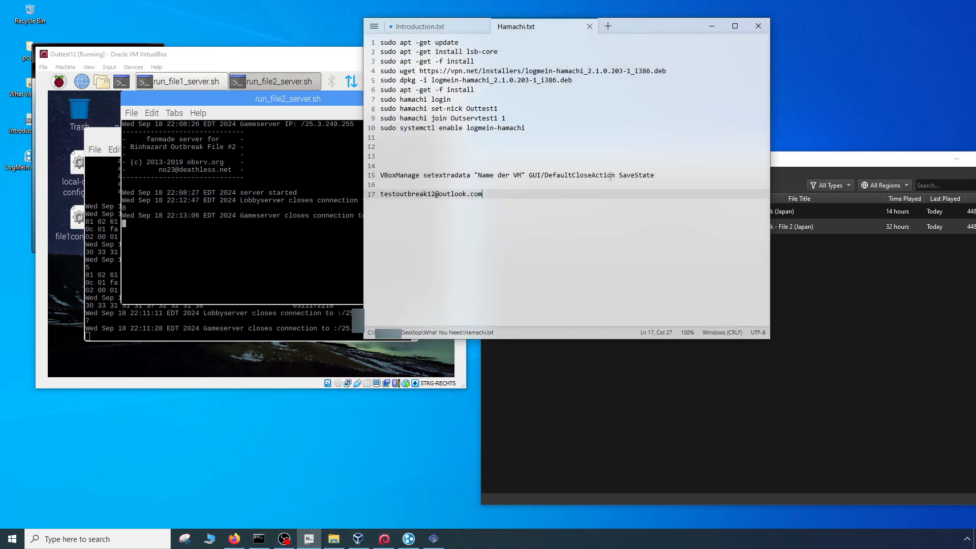
left_click(662, 175)
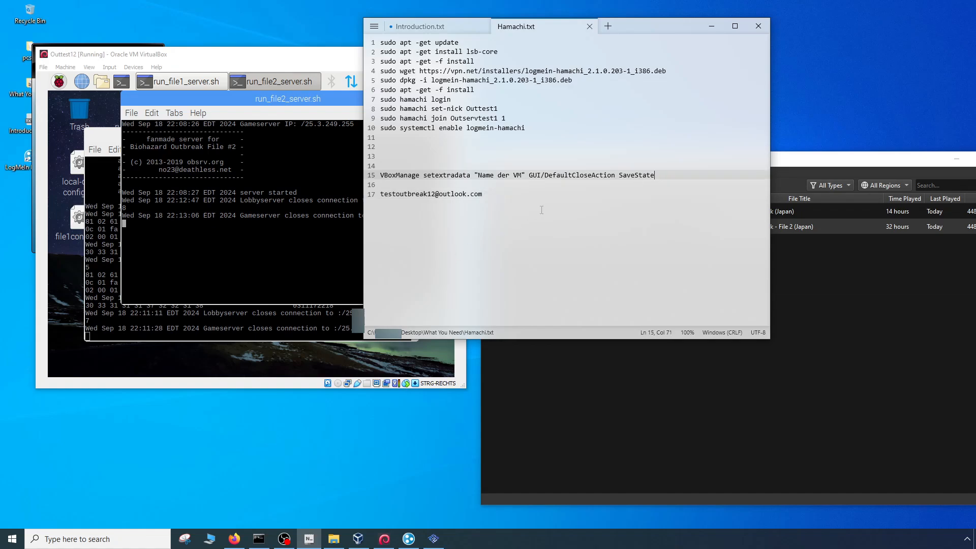
left_click(258, 538)
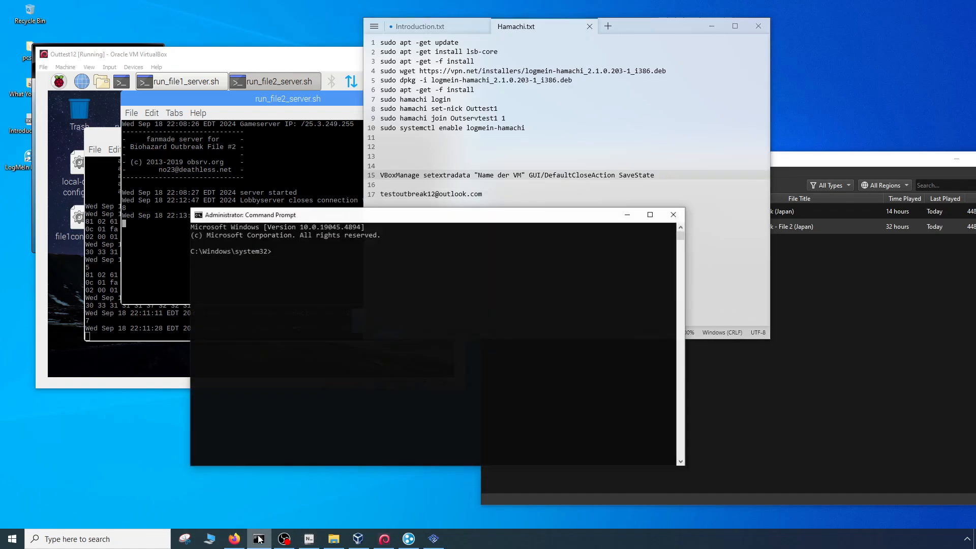
- Replace the "Name der VM" placeholder in the VBoxManage line of Hamachi.txt with the virtual machine name Outtest12
left_click(554, 171)
key("End")
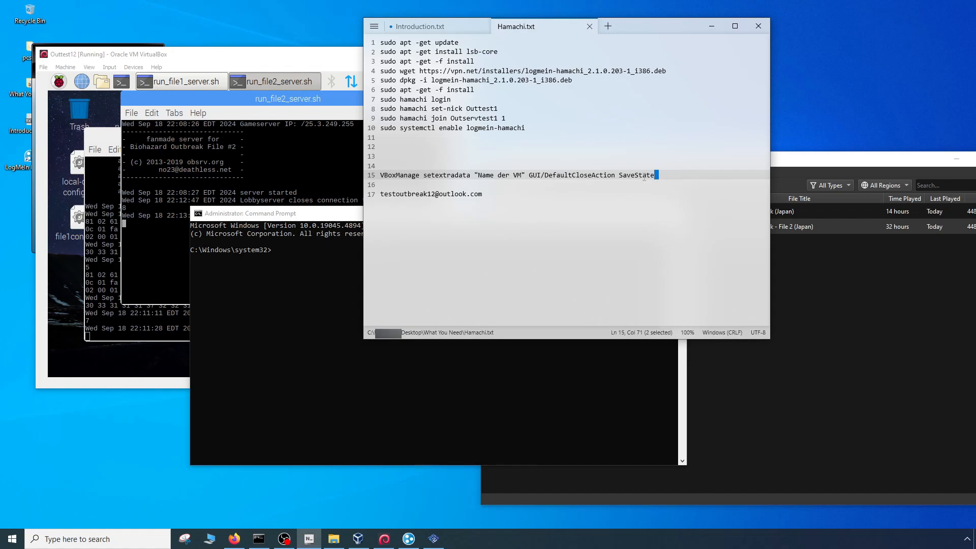
key("shift+Home")
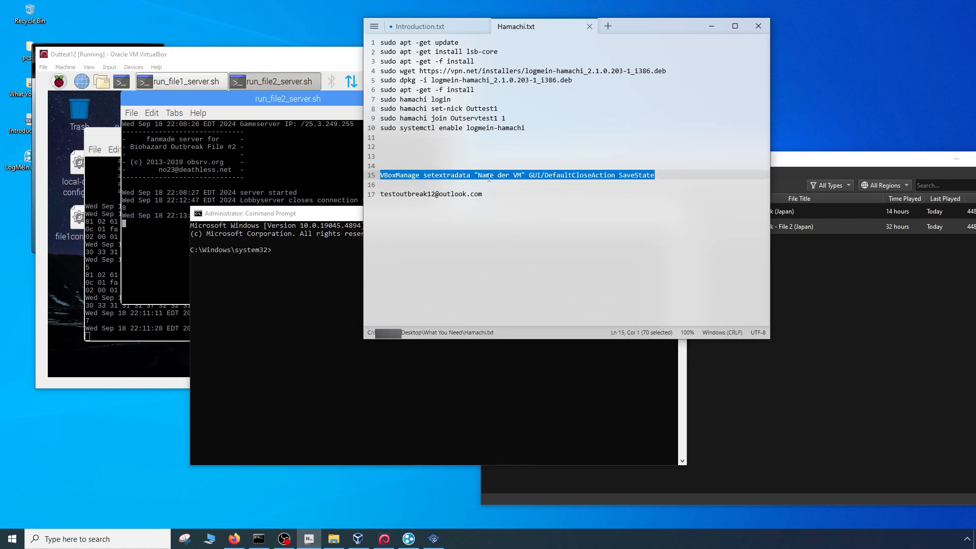
left_click_drag(477, 175, 522, 176)
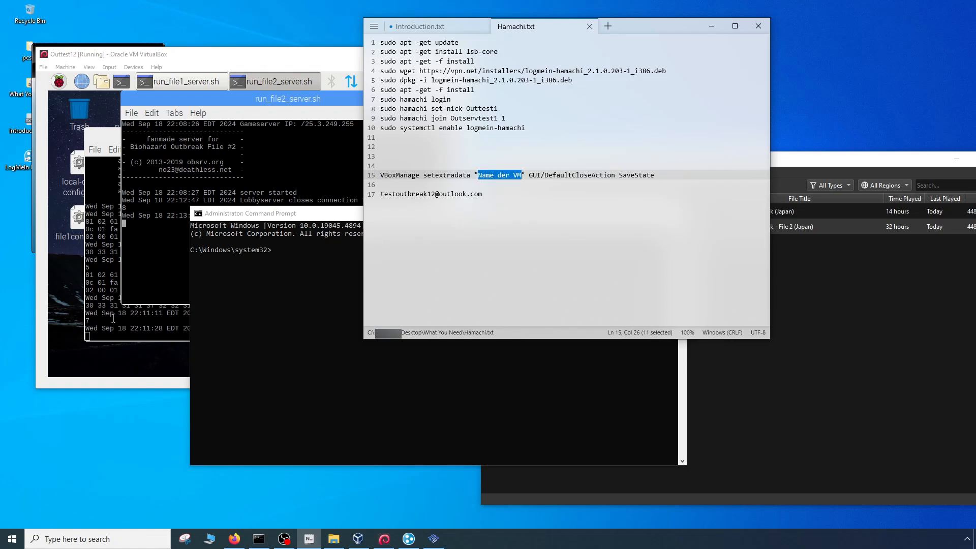
left_click(362, 540)
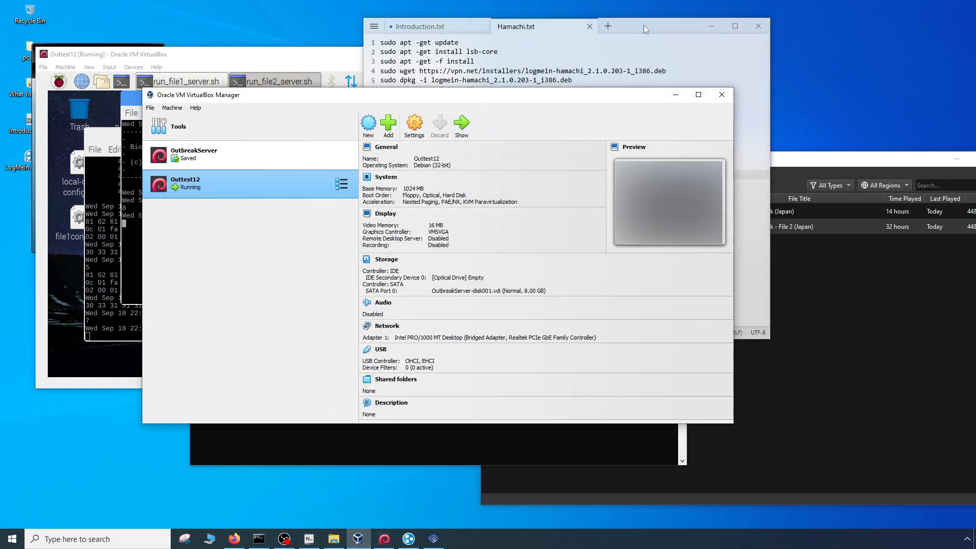
left_click(644, 28)
type("Out")
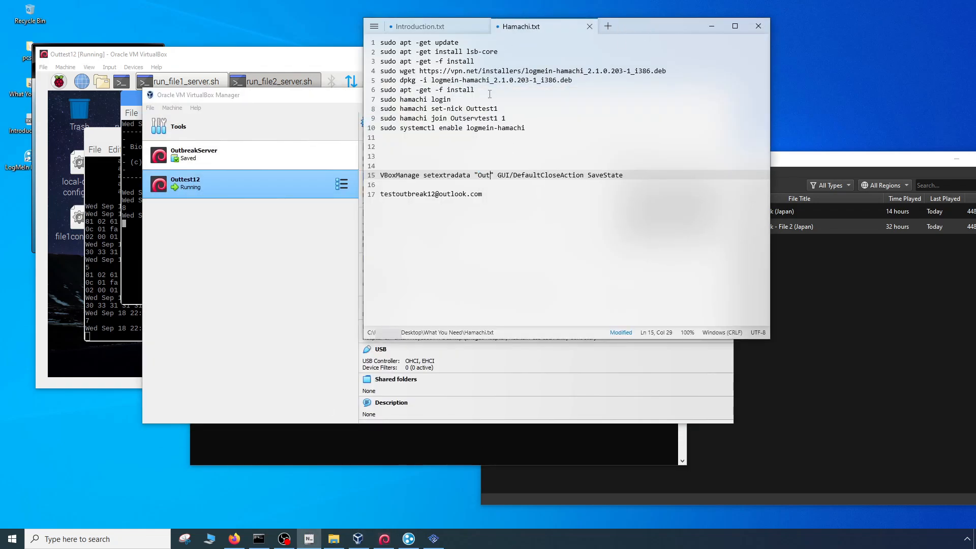
type("test12")
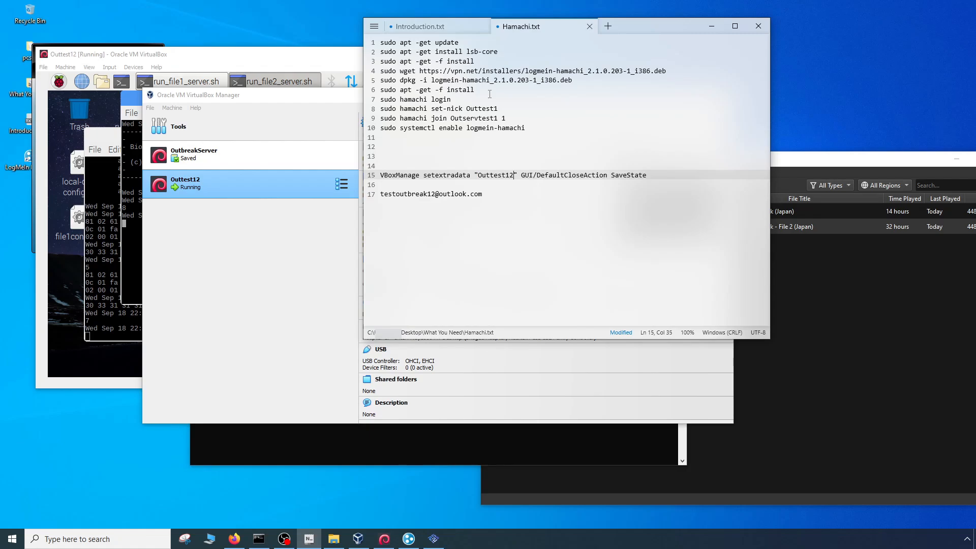
- Copy the edited VBoxManage setextradata line from Hamachi.txt and switch to the administrator Command Prompt
left_click_drag(658, 173, 320, 167)
left_click(324, 172)
left_click(625, 23)
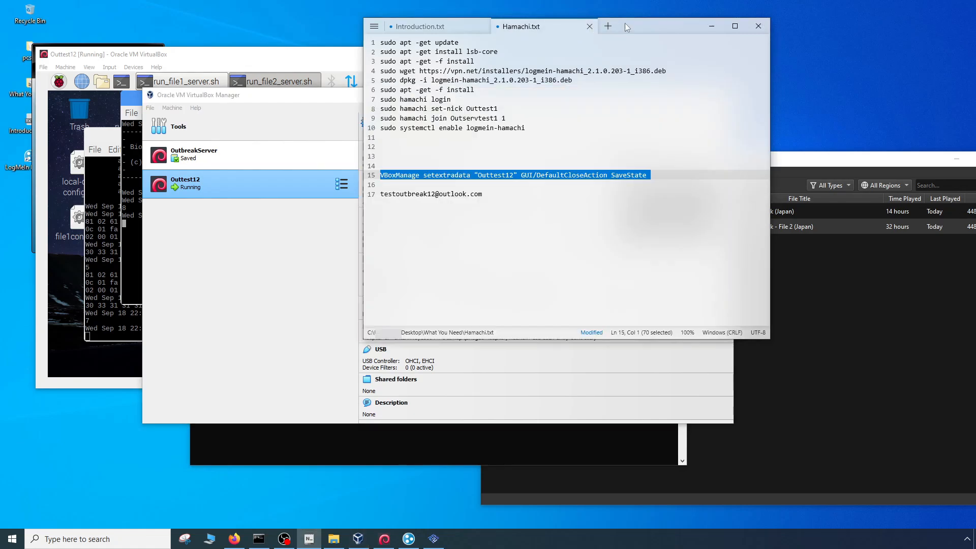
left_click_drag(648, 175, 378, 175)
key("ctrl+c")
left_click(247, 307)
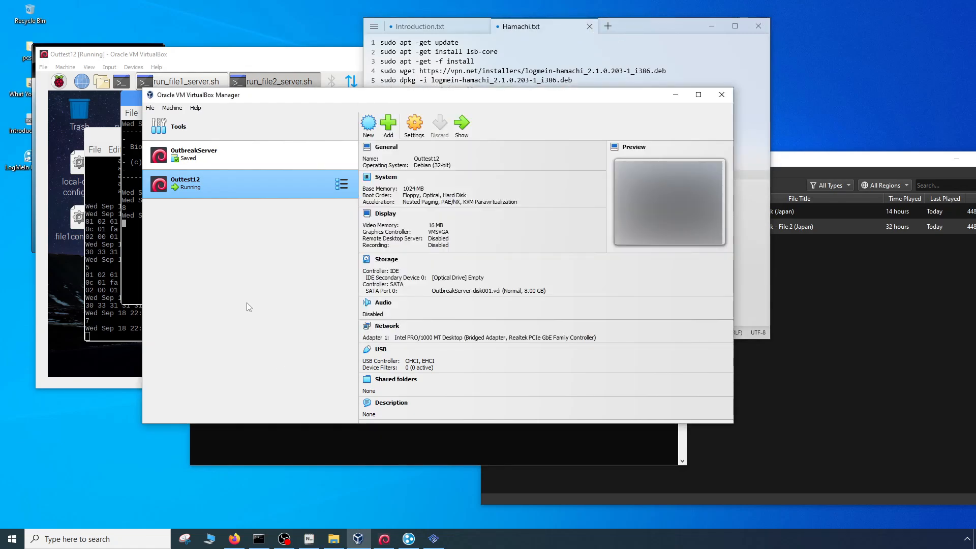
left_click(259, 539)
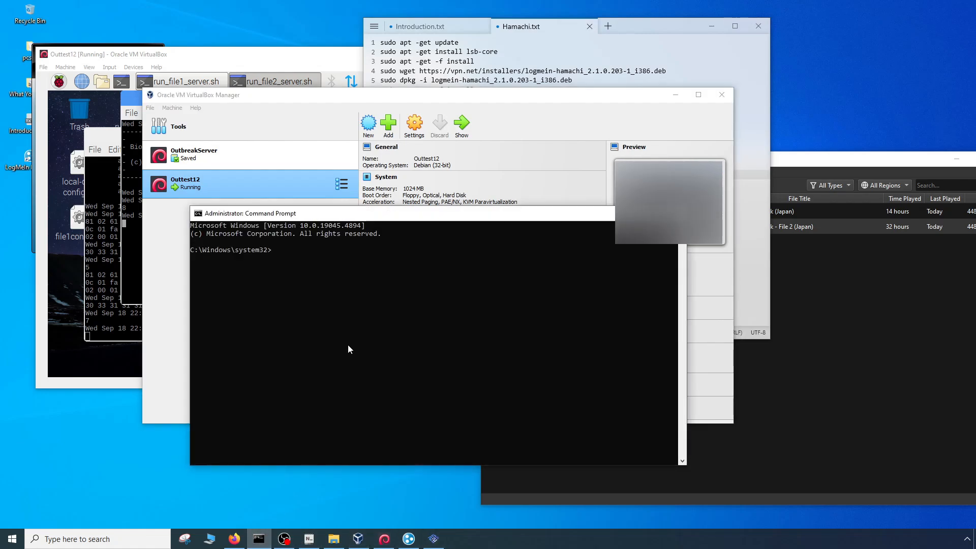
- Try to run the copied VBoxManage setextradata command from the system32 folder
left_click(322, 265)
key("ctrl+v")
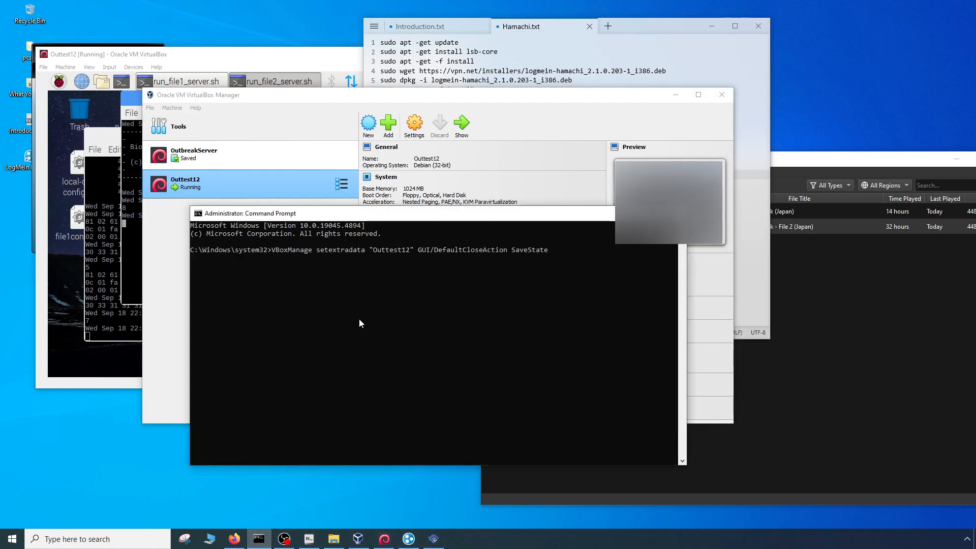
key("Return")
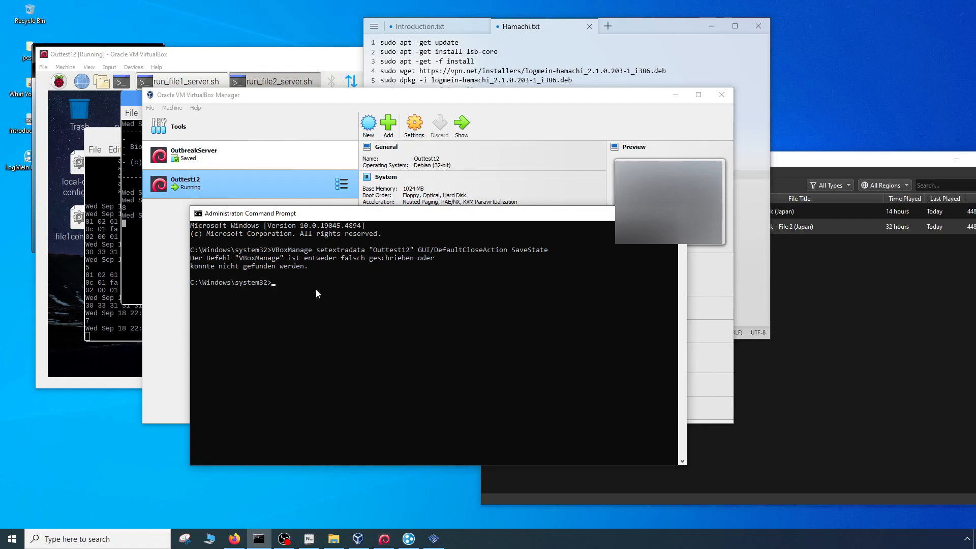
- Move up to the root of drive C: and list its folders
type("cd..")
key("Return")
type("cd..")
key("Return")
type("dir")
key("Return")
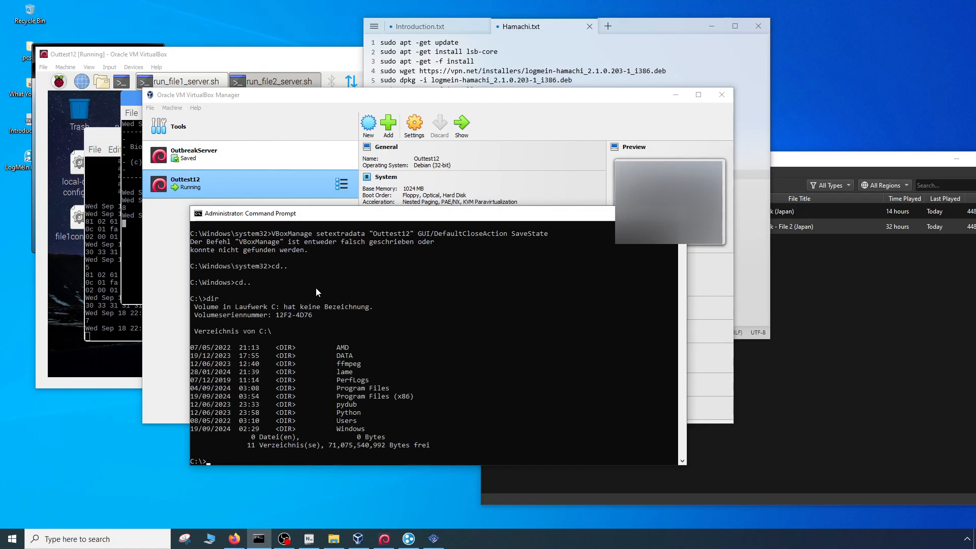
- Change into the Program Files directory and list its contents
type("cd programfiles")
key("Return")
type("dir")
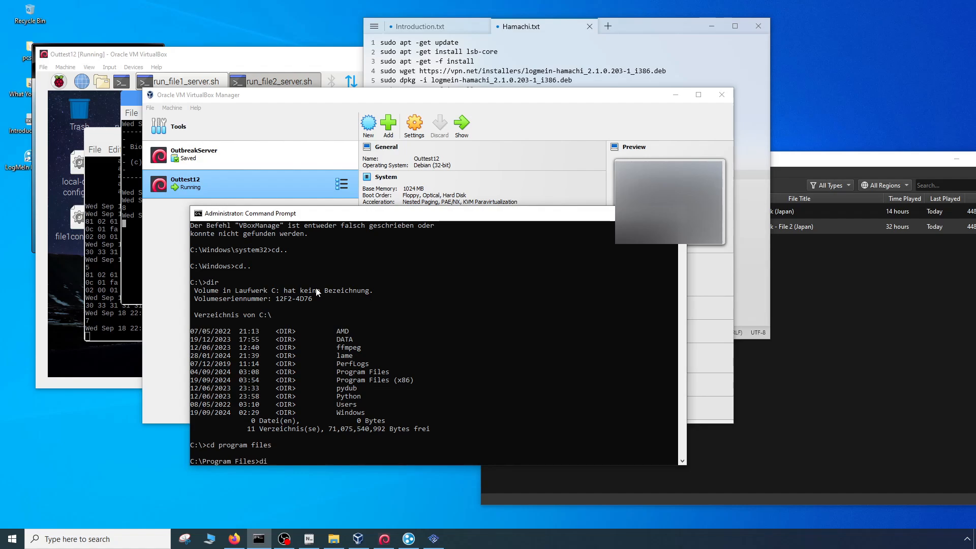
key("Return")
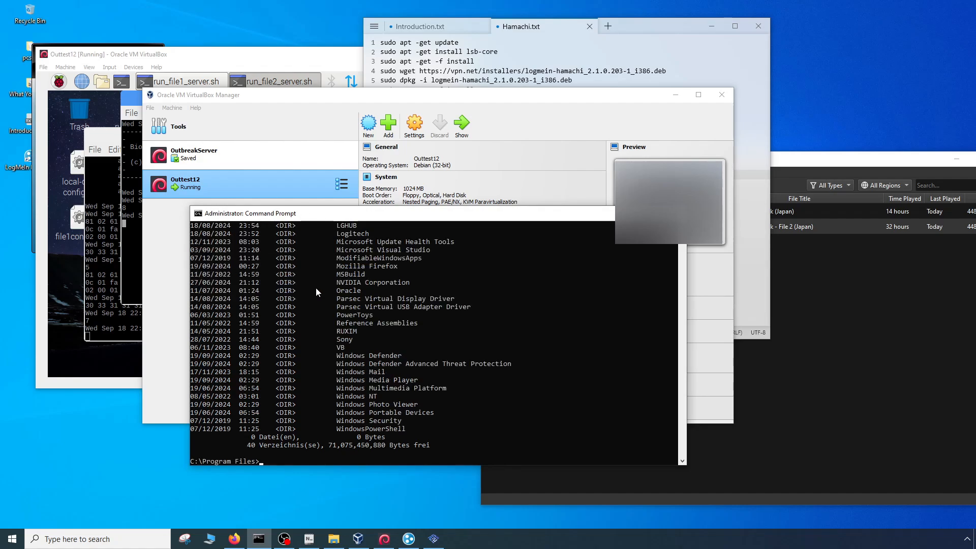
- Change into the Oracle directory and list its contents
type("cd oracle")
key("Return")
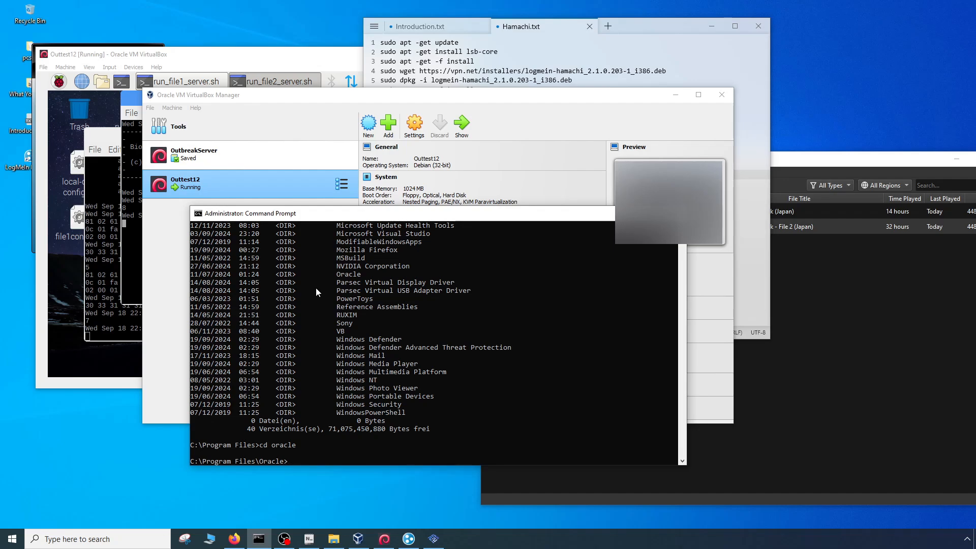
type("dir")
key("Return")
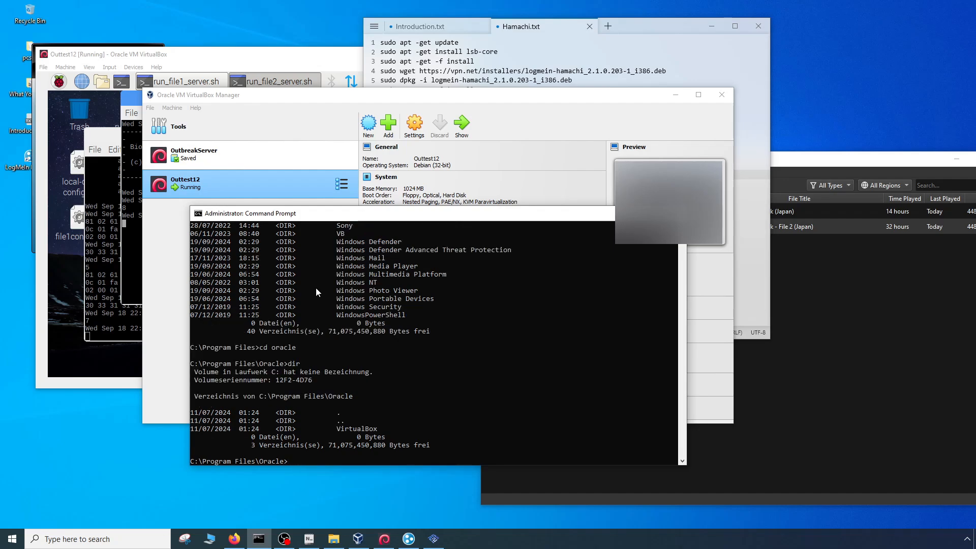
- Try the copied VBoxManage command in the Oracle directory, and change into its virtualbox subdirectory
type("VBoxManage setextradata \"Outtest12\" GUI/DefaultCloseAction SaveState")
key("Return")
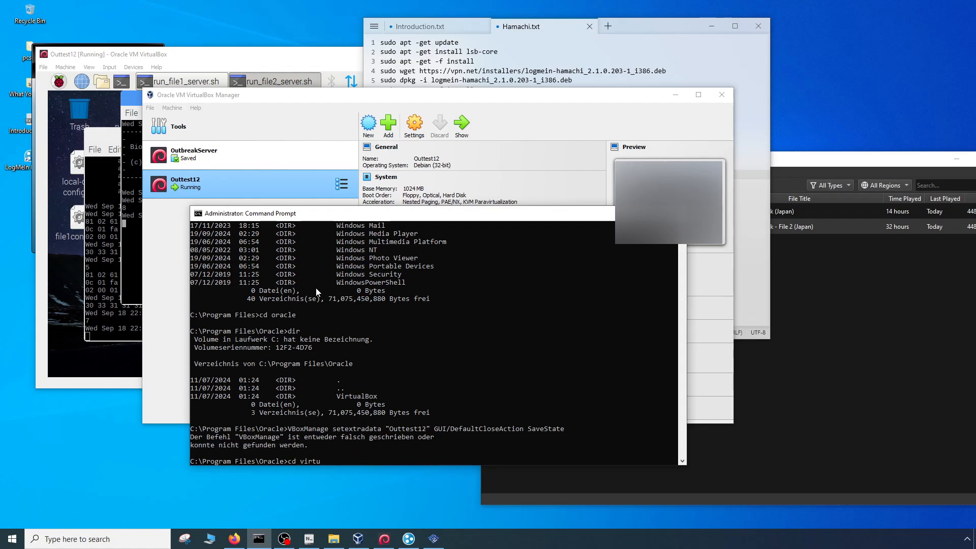
type("cd virtual box")
key("Return")
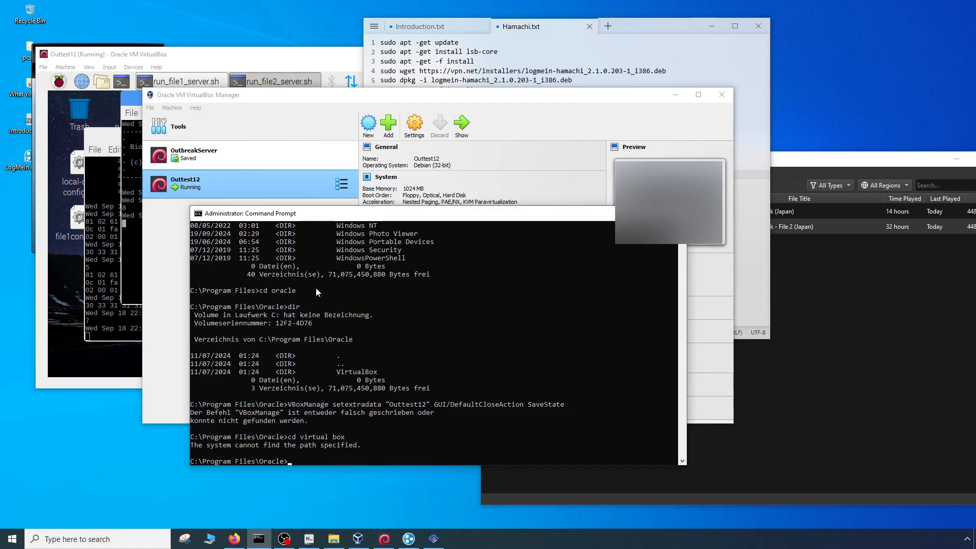
key("Up")
key("Delete")
key("Return")
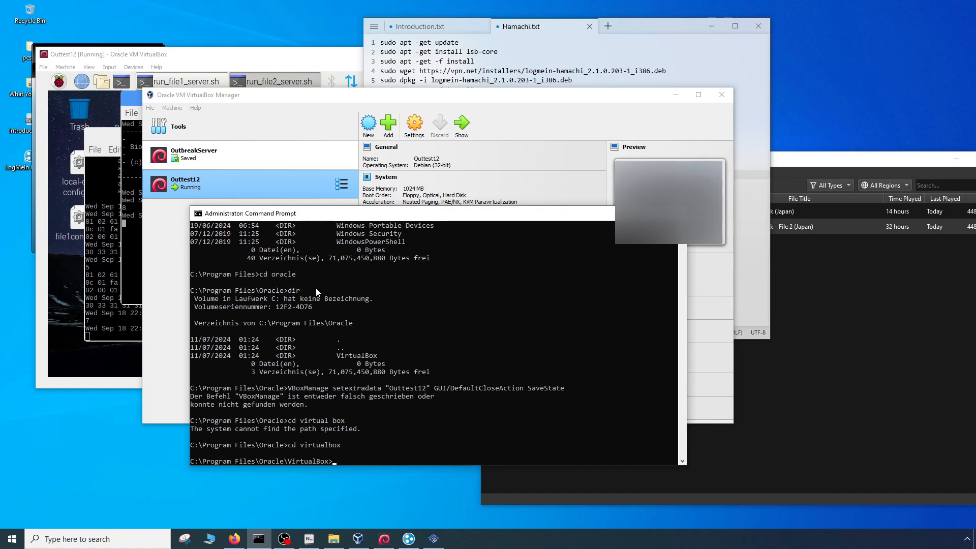
- Run VBoxManage setextradata "Outtest12" GUI/DefaultCloseAction SaveState from the VirtualBox directory and close the Command Prompt
key("Up")
key("Up")
key("Up")
key("Return")
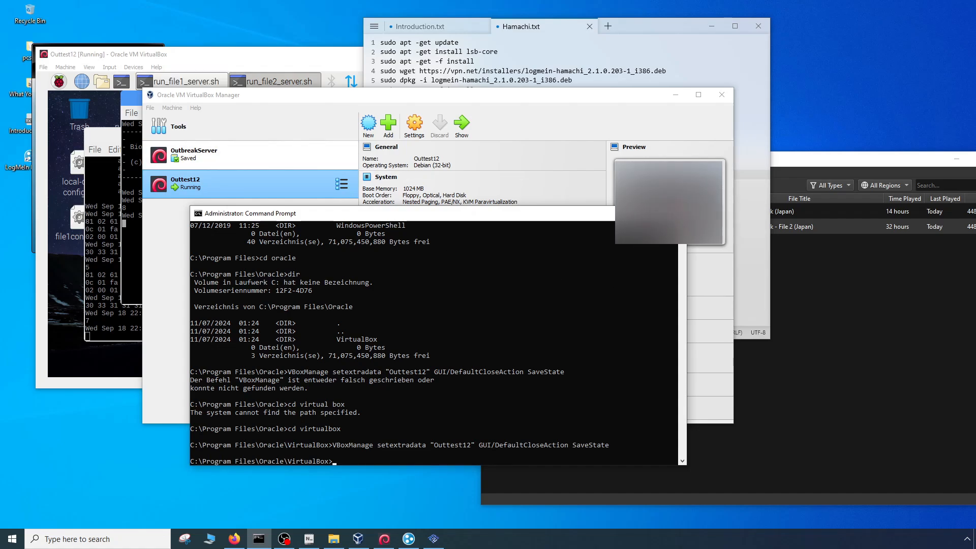
left_click(673, 213)
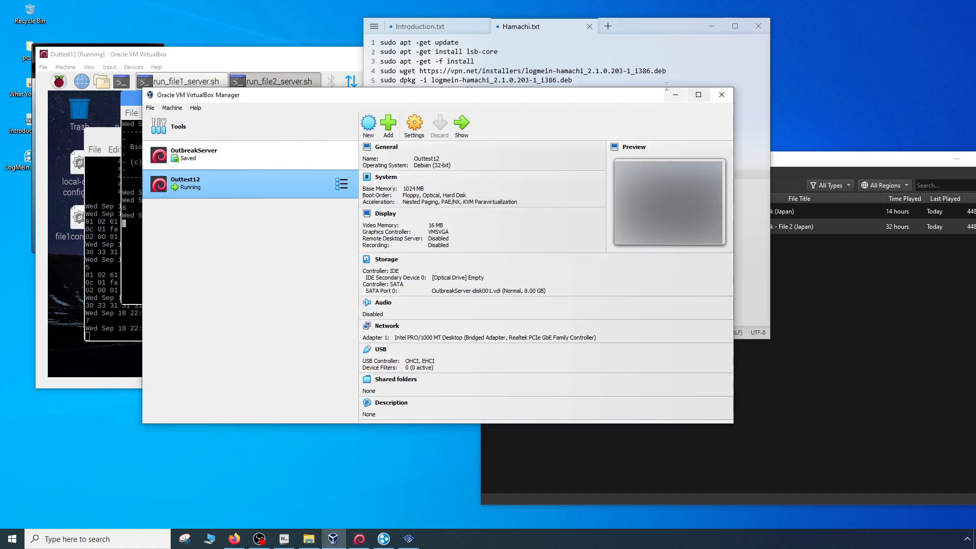
- Close the Outtest12 virtual machine with its machine state saved, and move the Hamachi window clear of the desktop icons
left_click(79, 322)
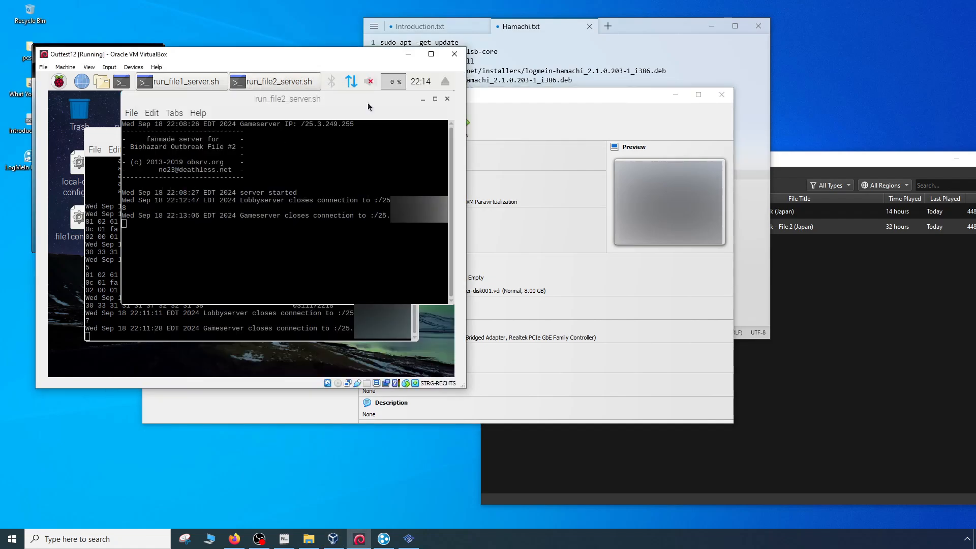
left_click(451, 54)
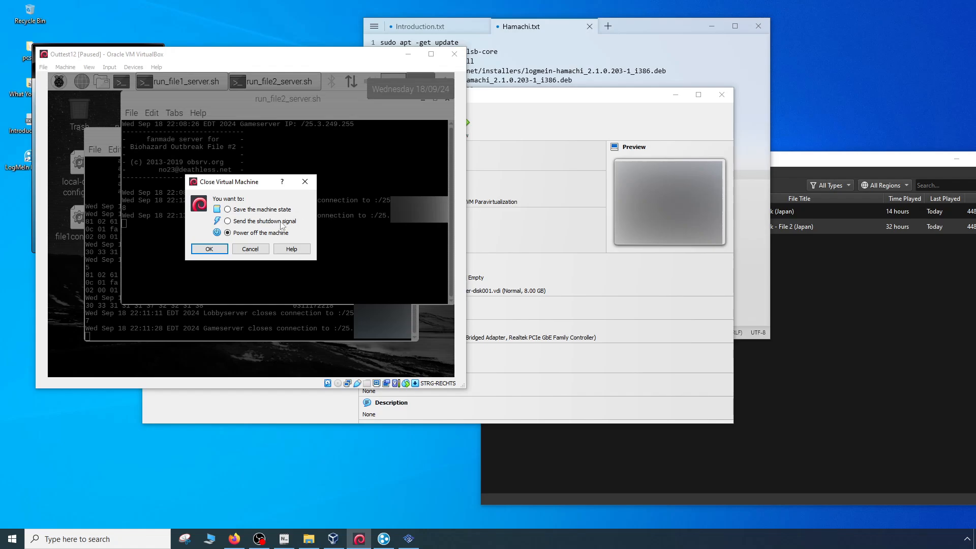
left_click(238, 209)
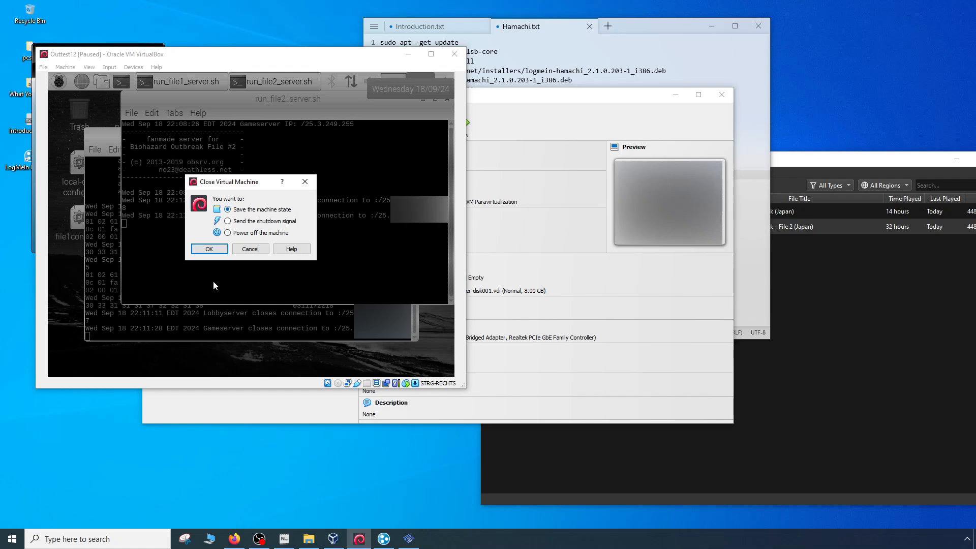
left_click(214, 251)
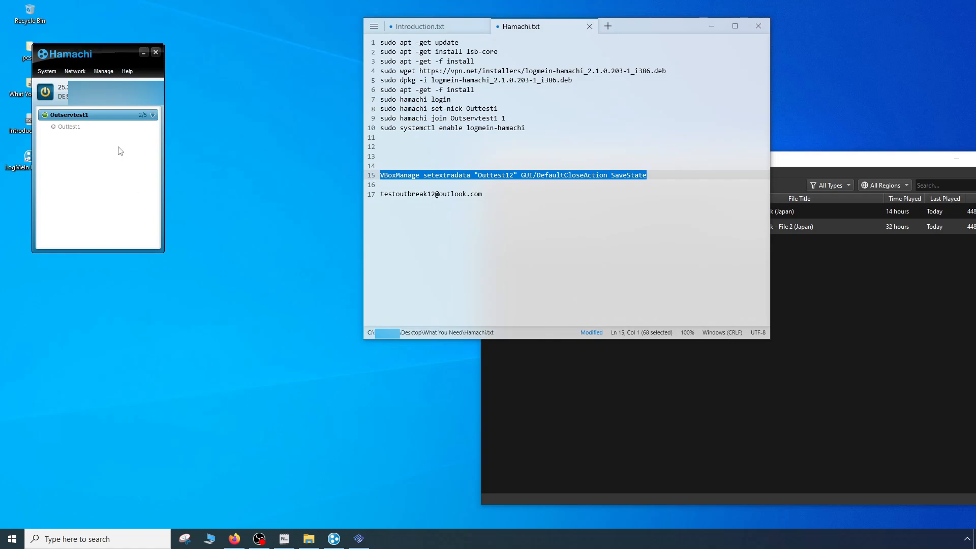
left_click_drag(113, 53, 187, 63)
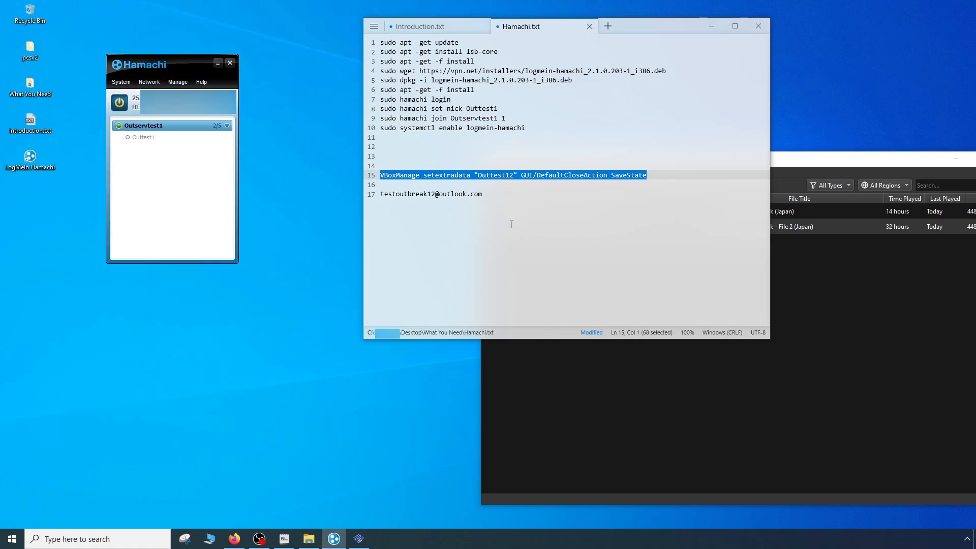
- Close the Hamachi.txt notes without saving the changes
left_click(486, 194)
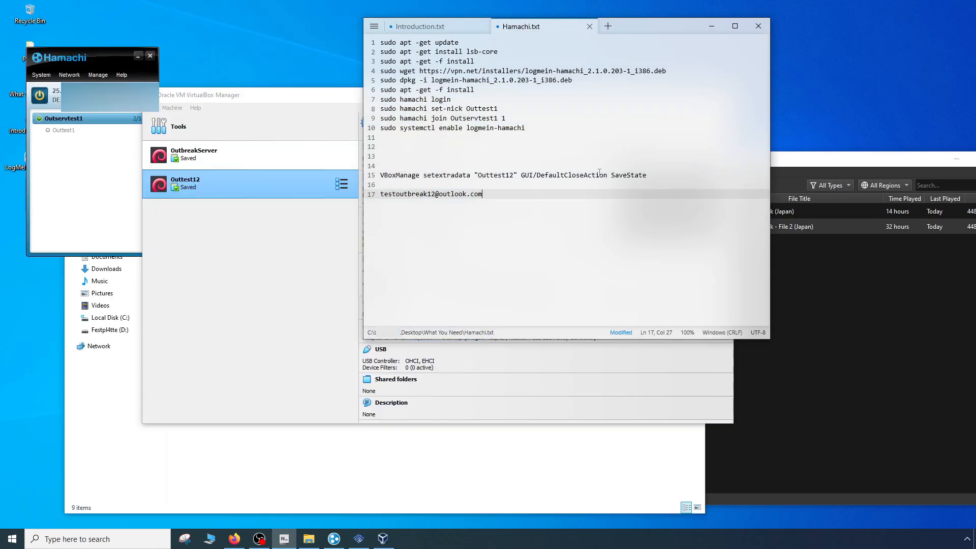
left_click_drag(653, 176, 335, 156)
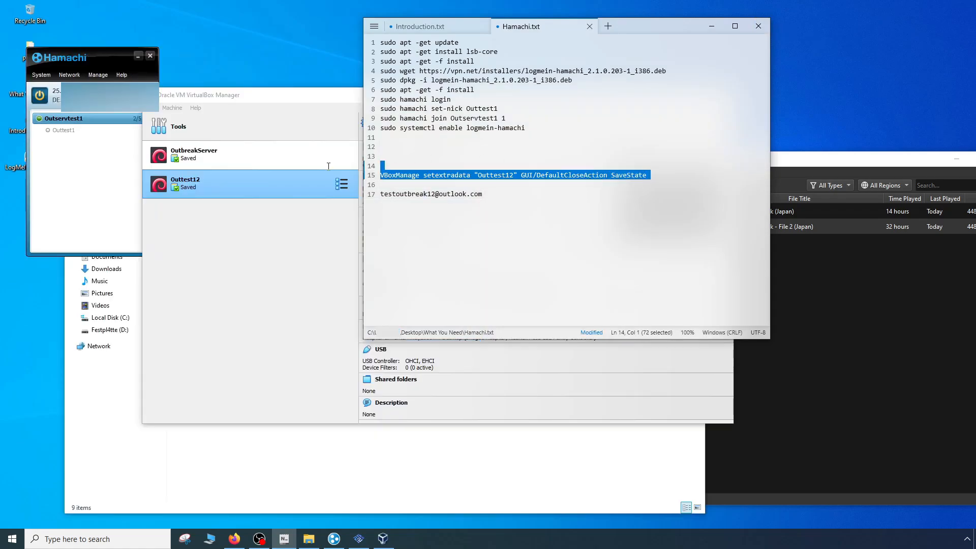
key("shift+Up")
key("shift+Up")
key("shift+Up")
key("shift+Up")
key("shift+Up")
key("shift+Up")
key("shift+Up")
key("shift+Up")
key("shift+Up")
key("shift+Up")
key("shift+Up")
key("shift+Up")
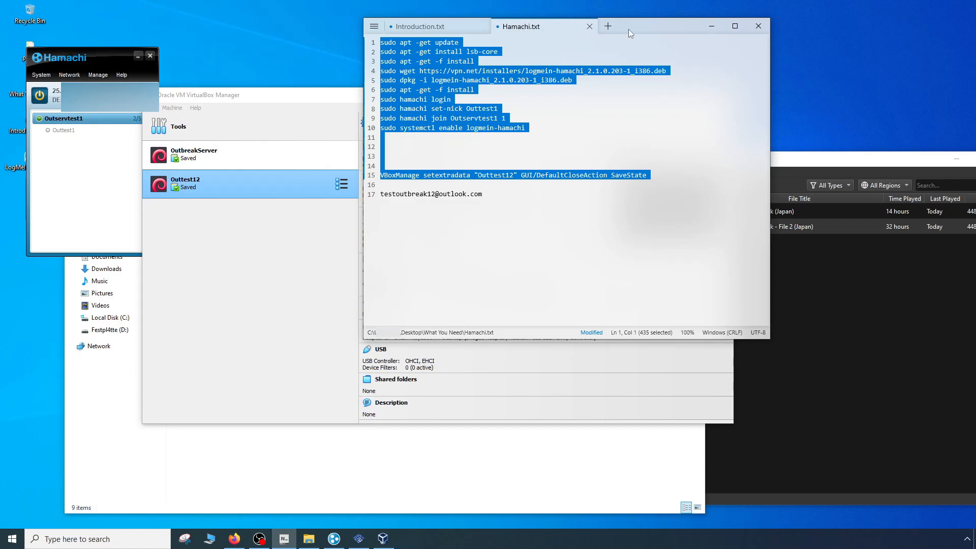
left_click(588, 26)
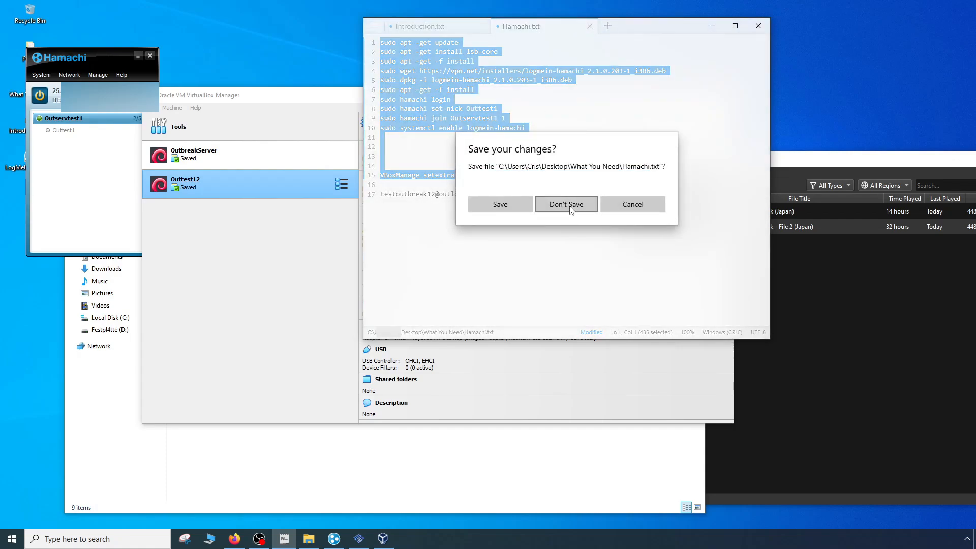
left_click(570, 206)
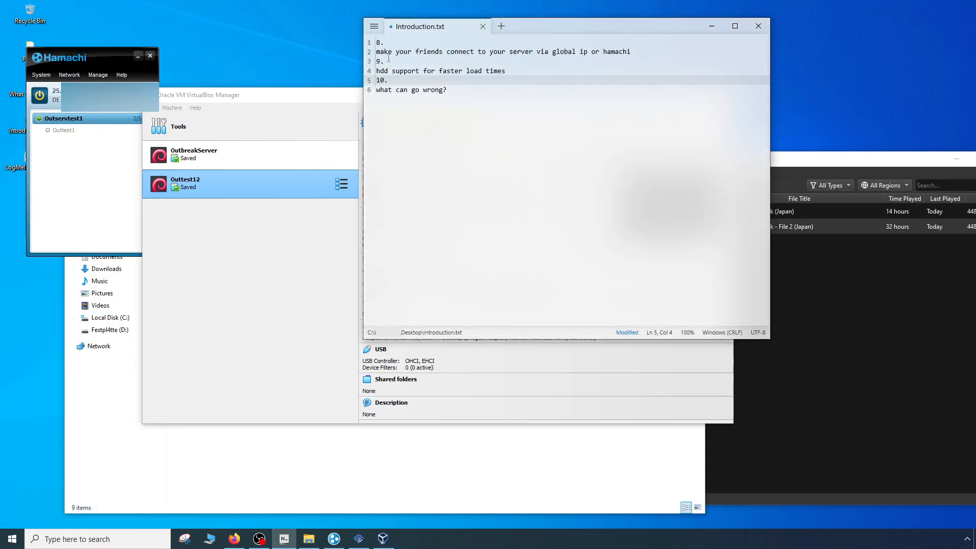
- Delete item 8 about friends connecting via global ip or hamachi from Introduction.txt
left_click(539, 52)
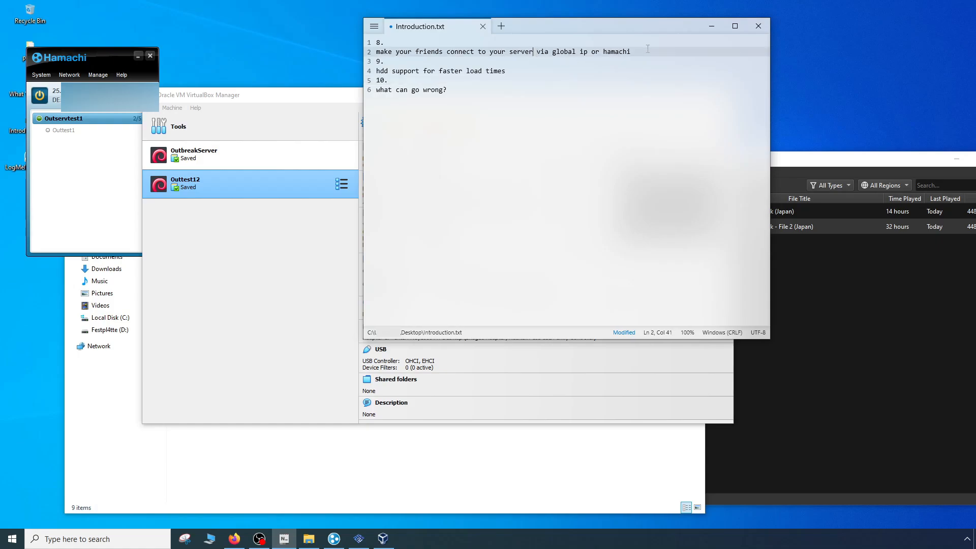
left_click_drag(642, 51, 278, 20)
key("Delete")
key("Delete")
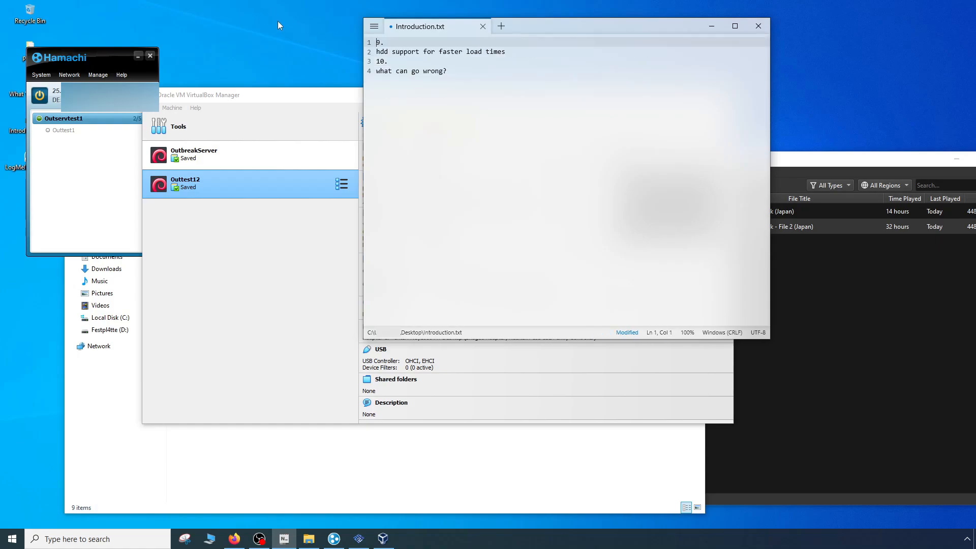
left_click(420, 96)
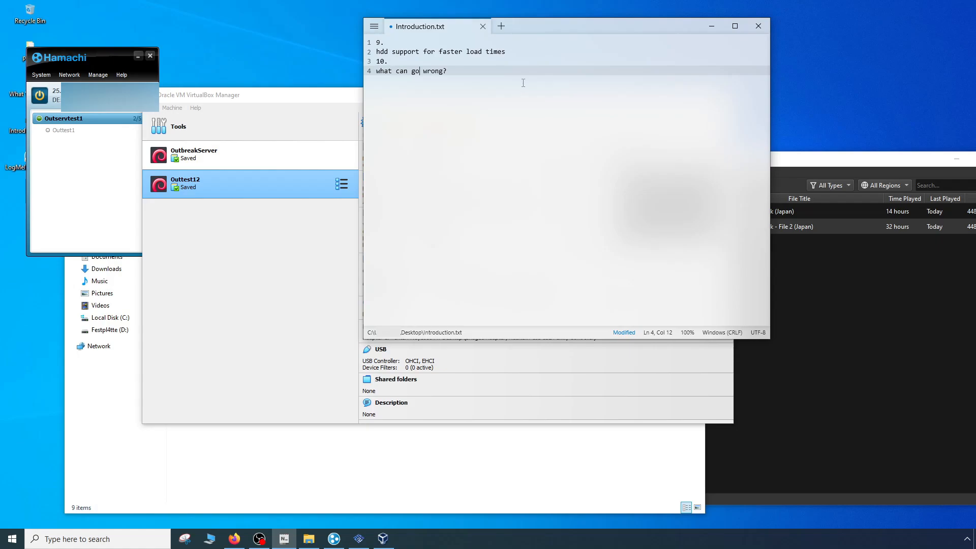
- Close the Hamachi and VirtualBox Manager windows and select HDL_V0.8C.ELF in the What You Need folder
left_click(242, 340)
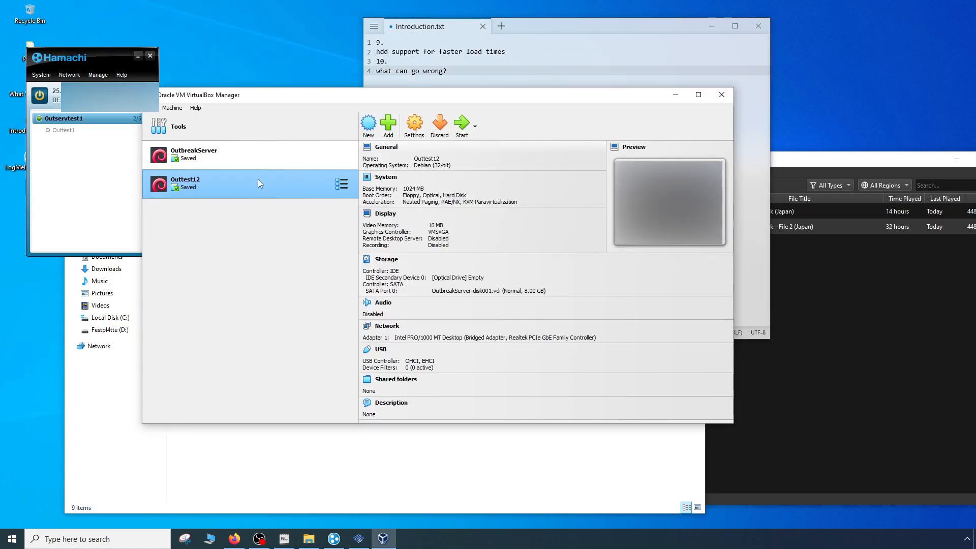
left_click(92, 197)
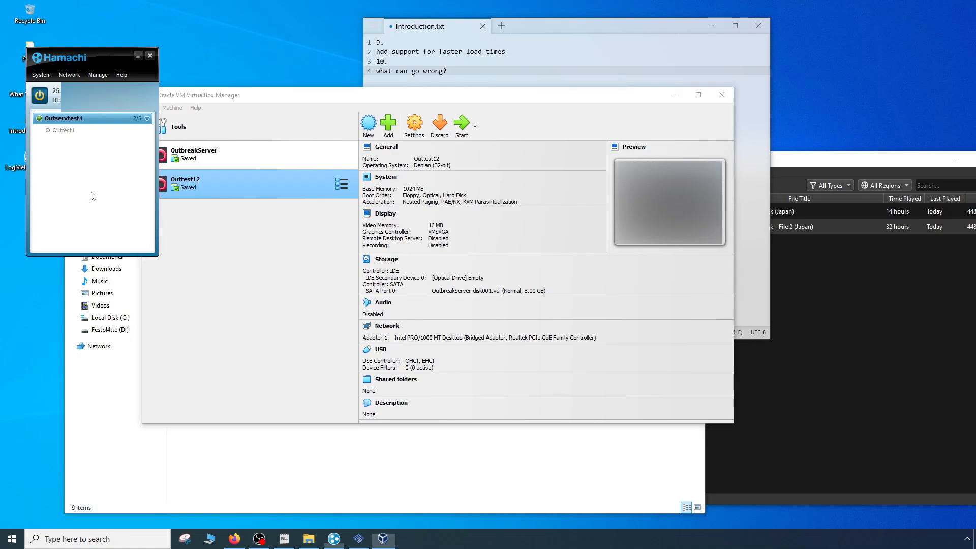
left_click(152, 55)
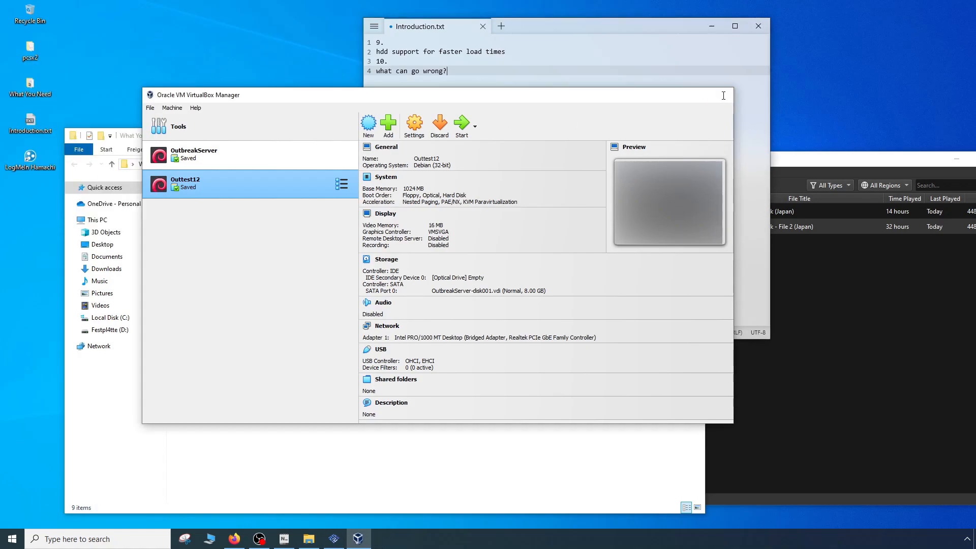
left_click(723, 95)
left_click(265, 420)
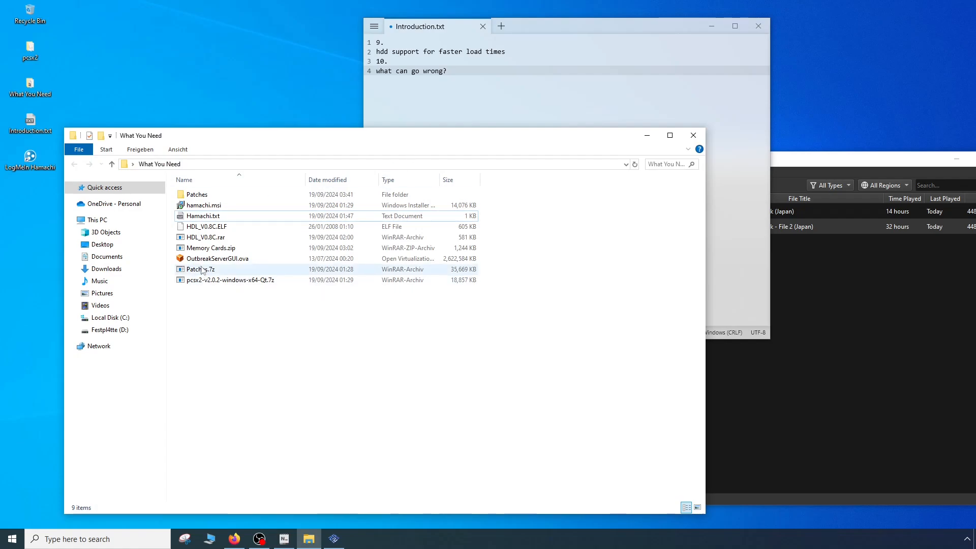
left_click(199, 227)
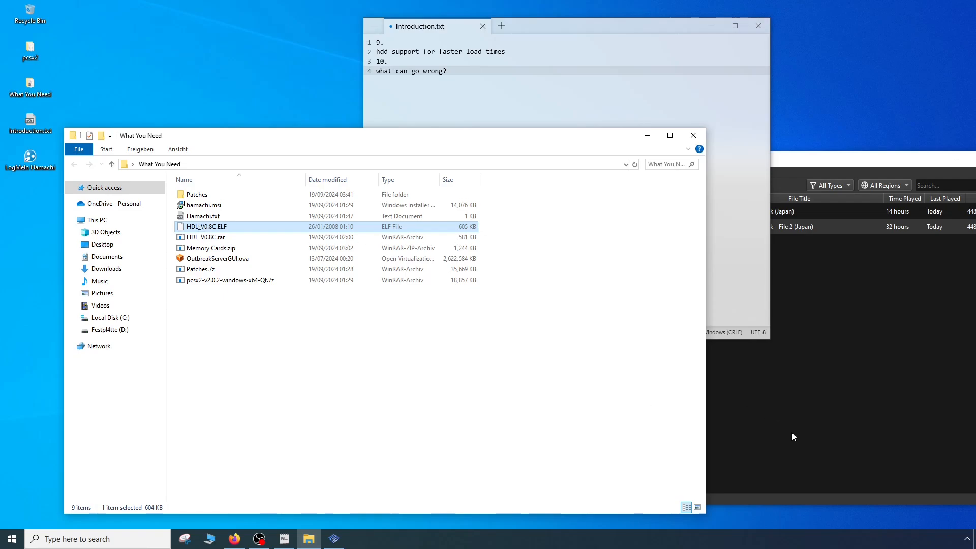
- Switch to PCSX2 and create the 40 GiB hard disk image DEV9hdd.raw in the Network & HDD settings
left_click(791, 434)
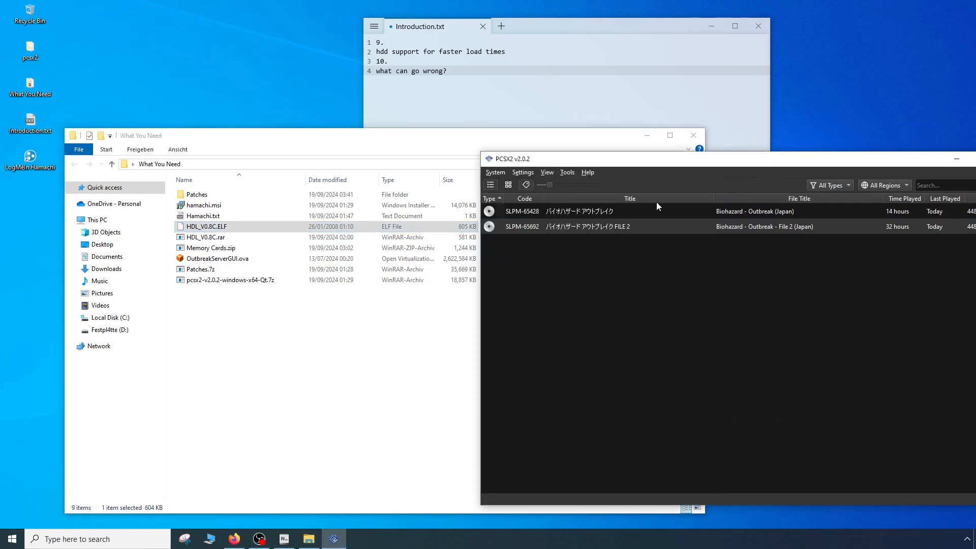
left_click(496, 173)
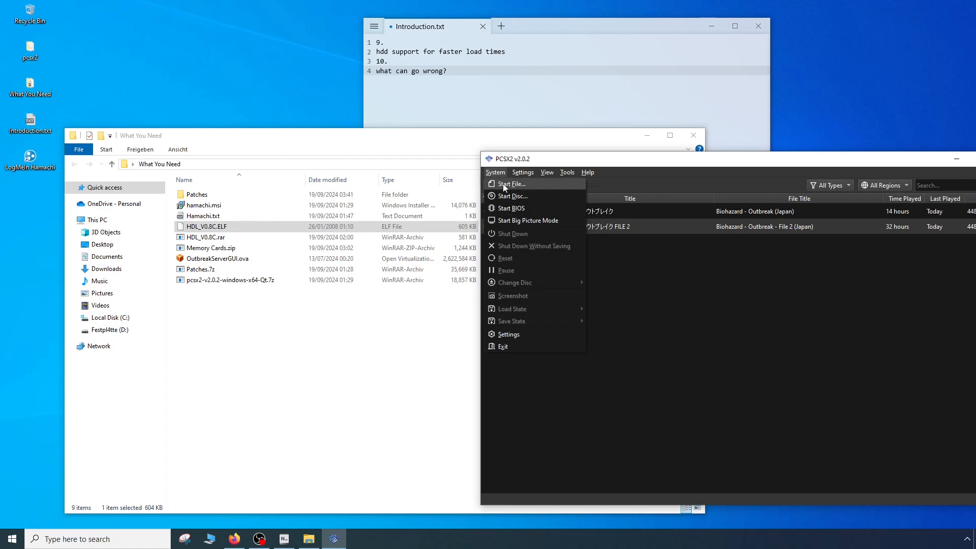
left_click(525, 193)
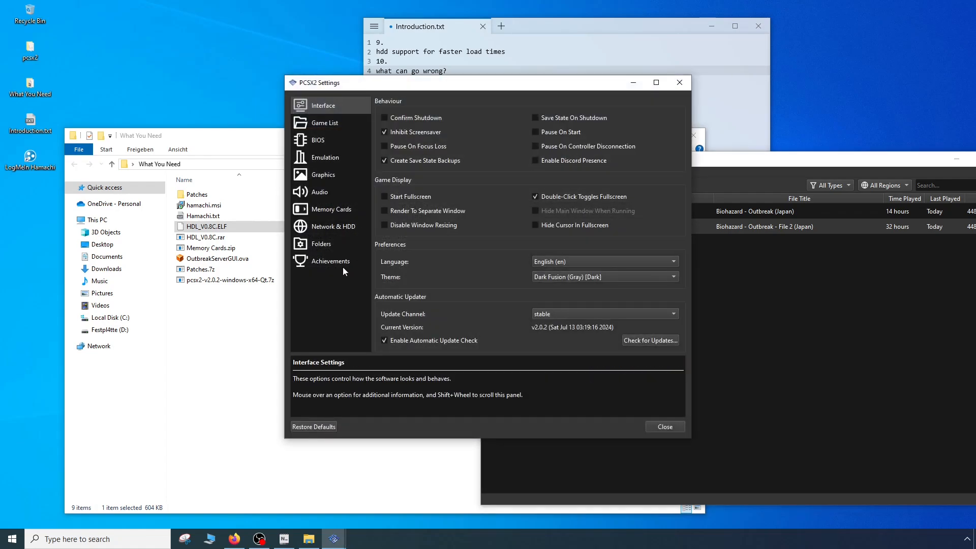
left_click(328, 226)
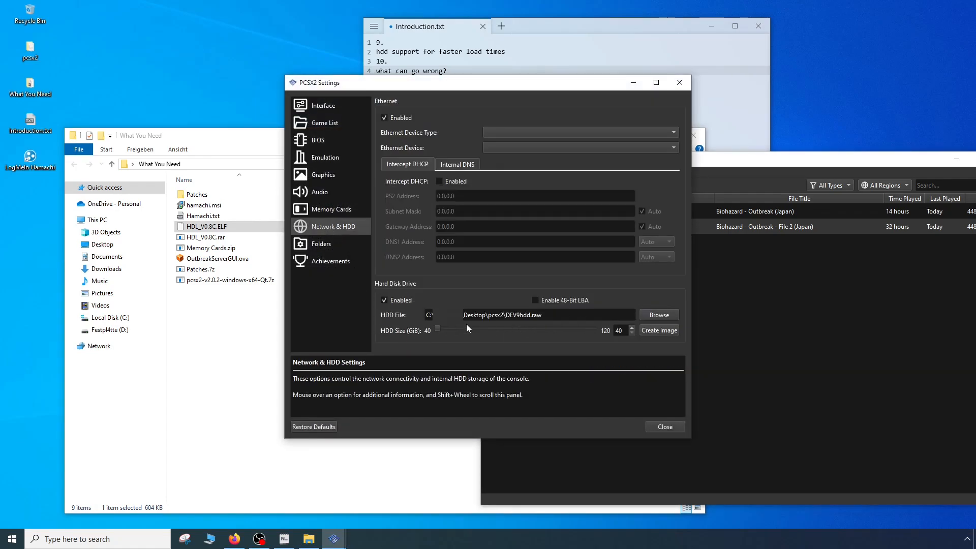
left_click(662, 330)
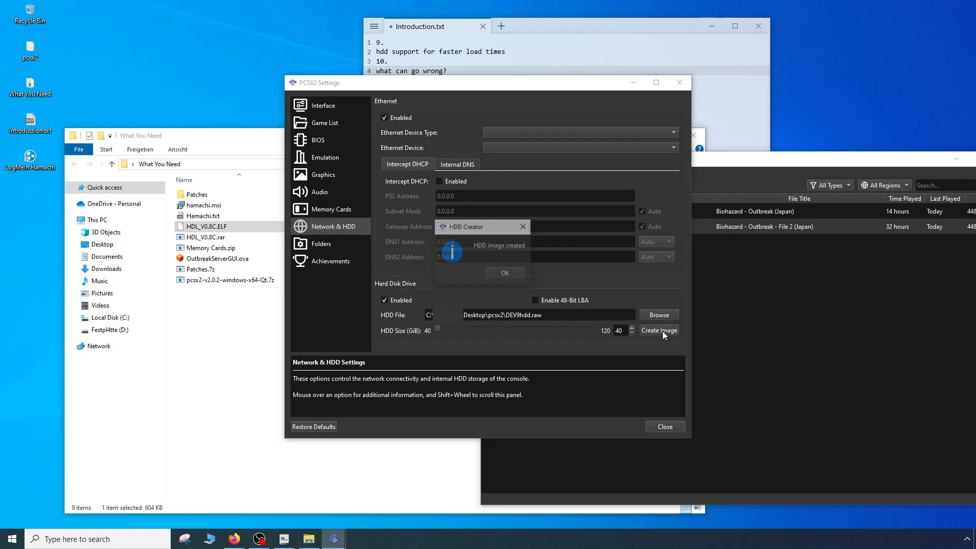
left_click(506, 274)
- Start HDL_V0.8C.ELF from the What You Need folder on the Desktop and confirm formatting the virtual hard disk
left_click(740, 304)
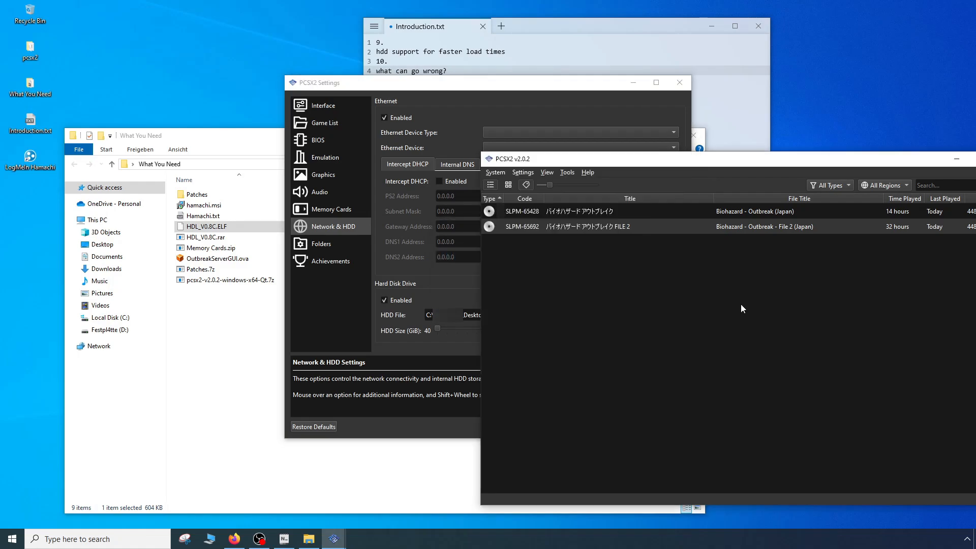
left_click(496, 172)
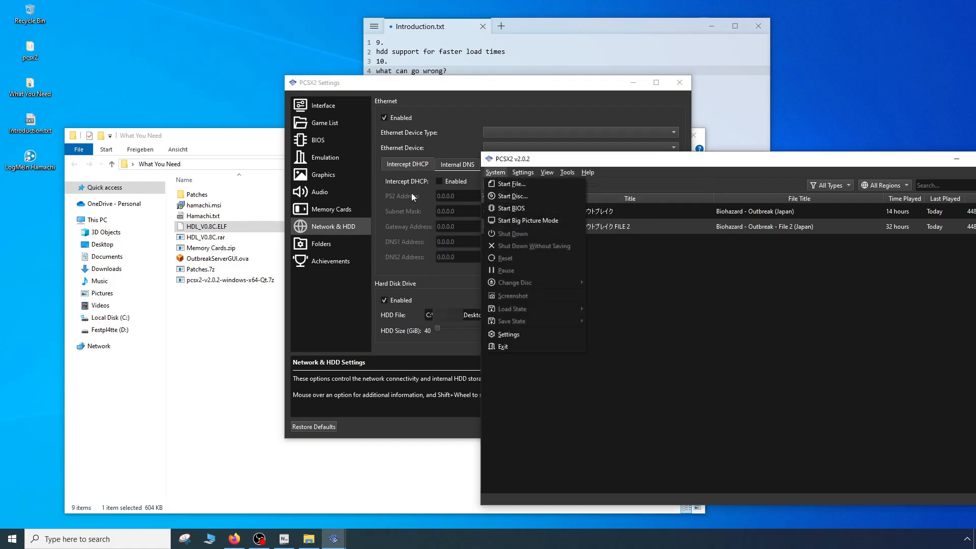
left_click(507, 185)
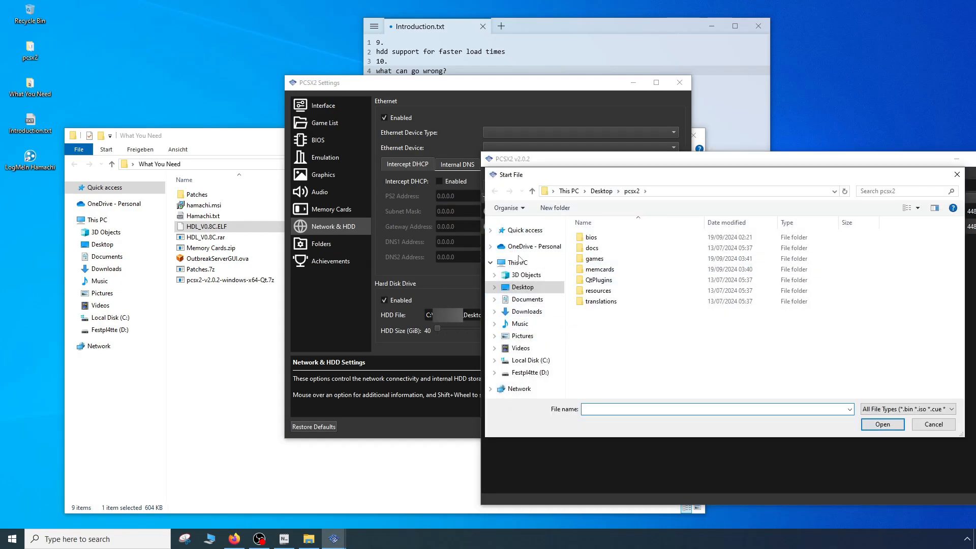
left_click(529, 288)
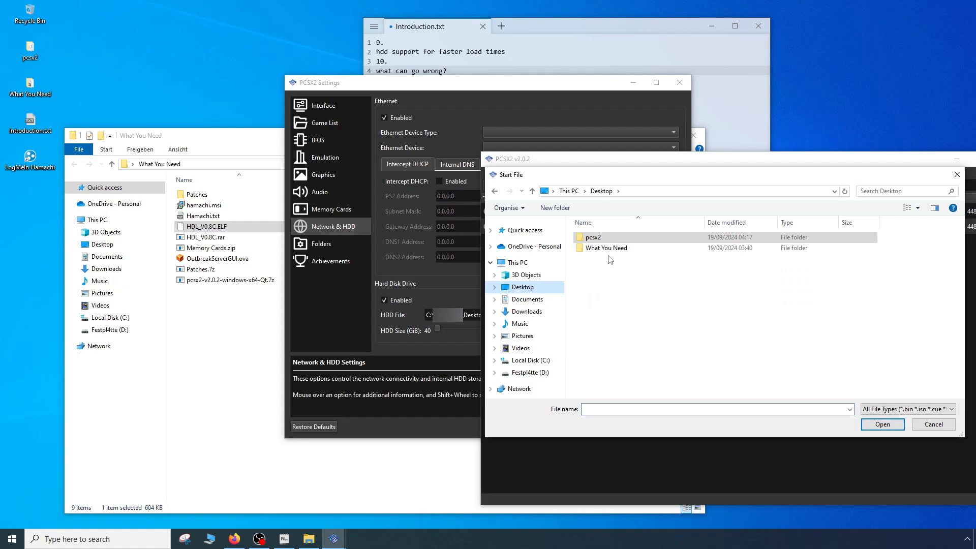
double_click(600, 248)
double_click(600, 248)
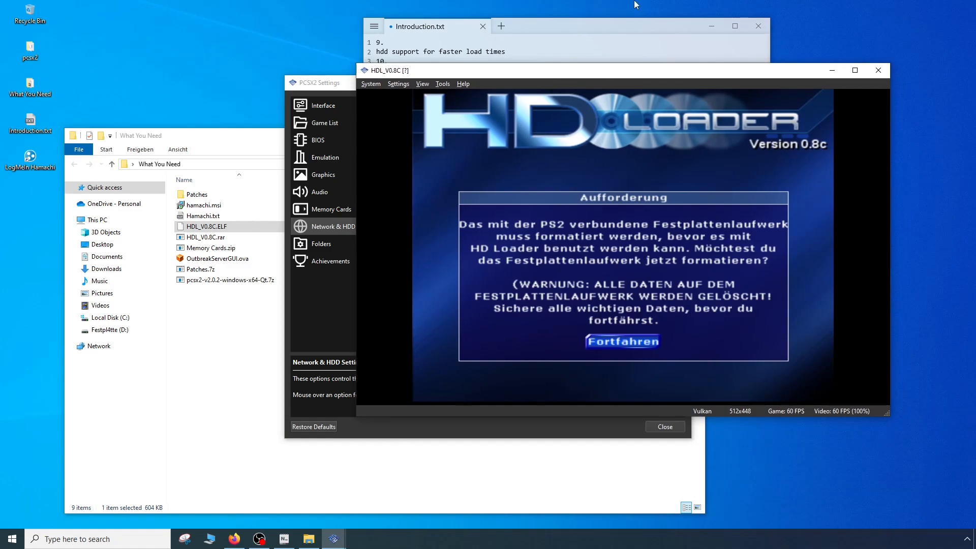
key("k")
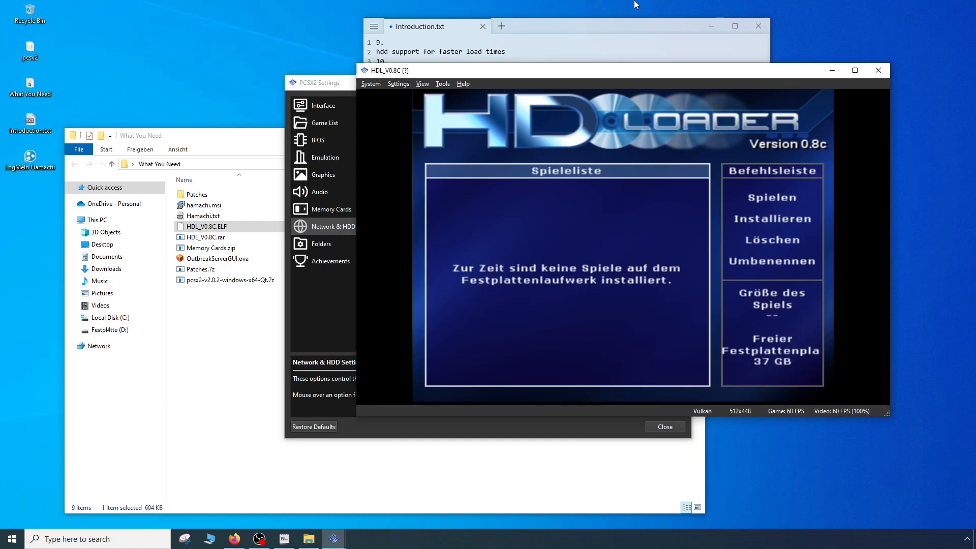
- Start a game installation (Installieren) from HD Loader's command list
key("Right")
key("Down")
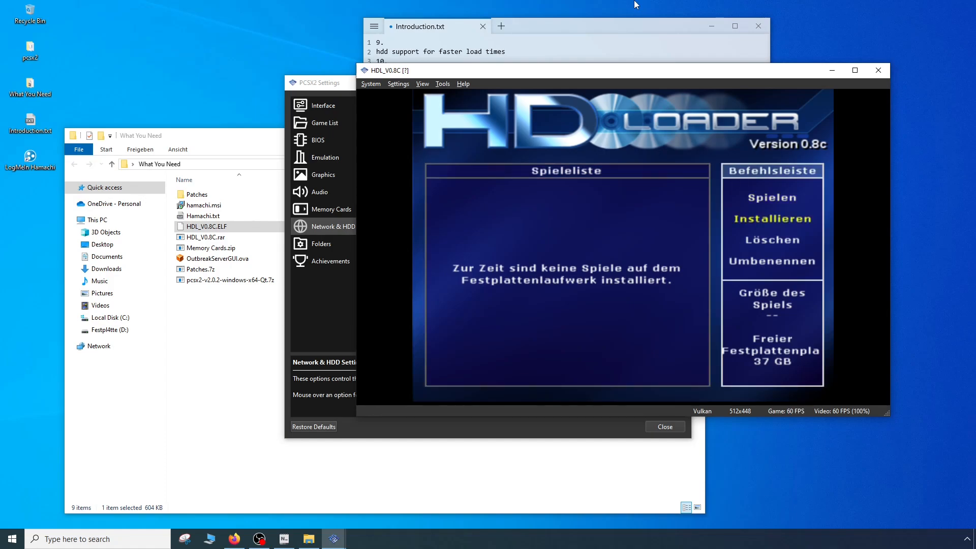
key("k")
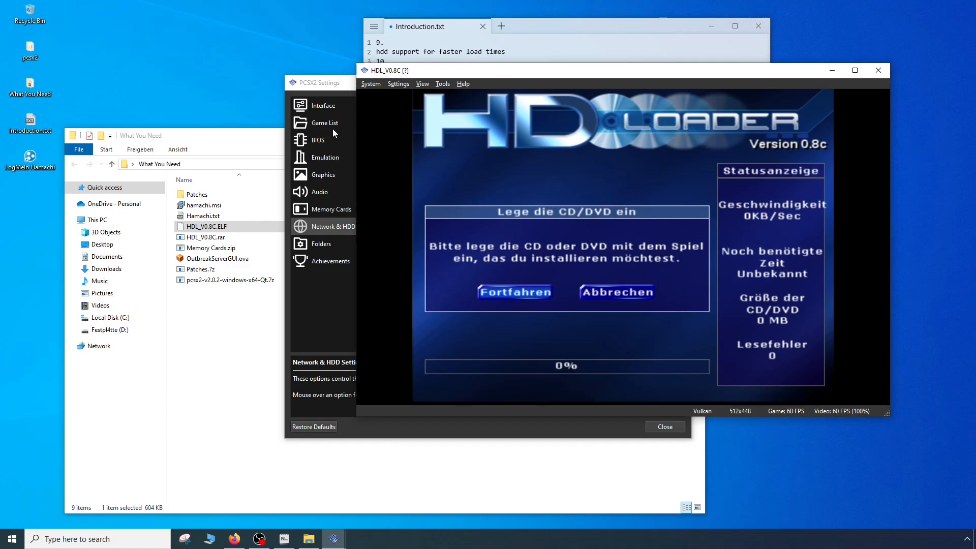
- Change the emulated disc to Biohazard - Outbreak (Japan).iso from the games folder inside pcsx2
left_click(369, 84)
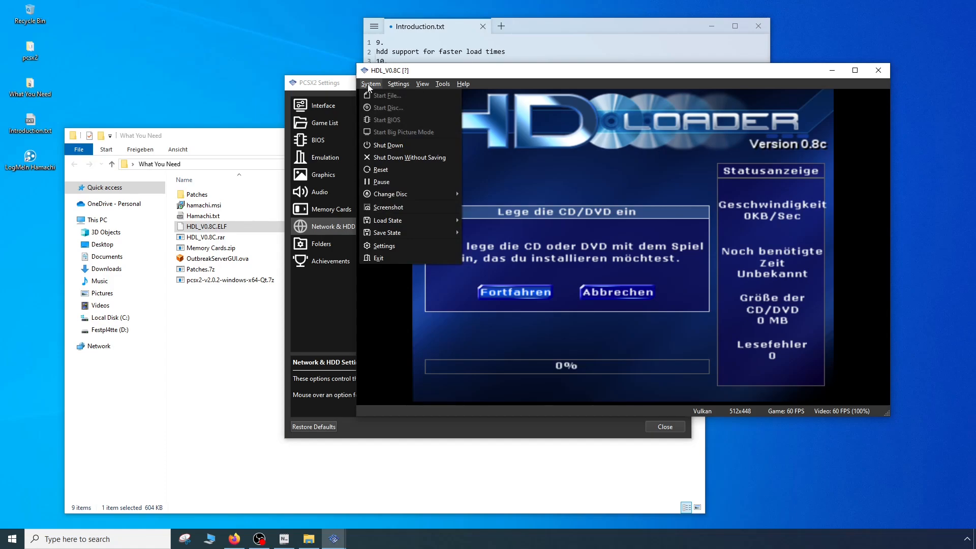
mouse_move(413, 193)
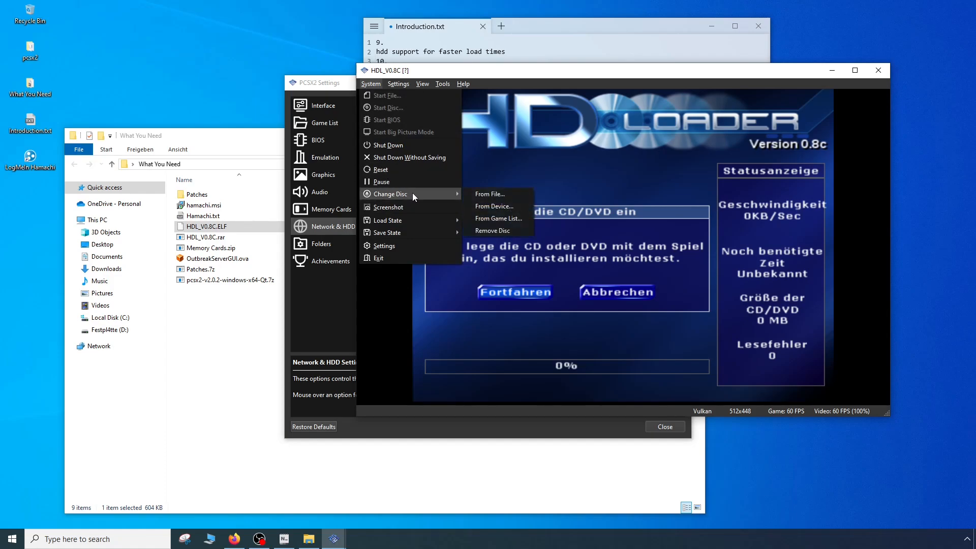
left_click(481, 194)
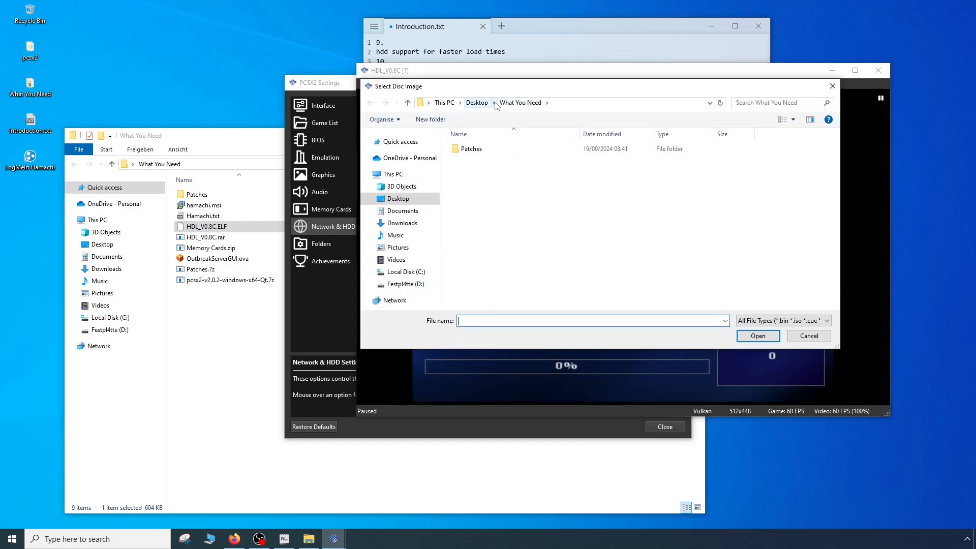
left_click(475, 103)
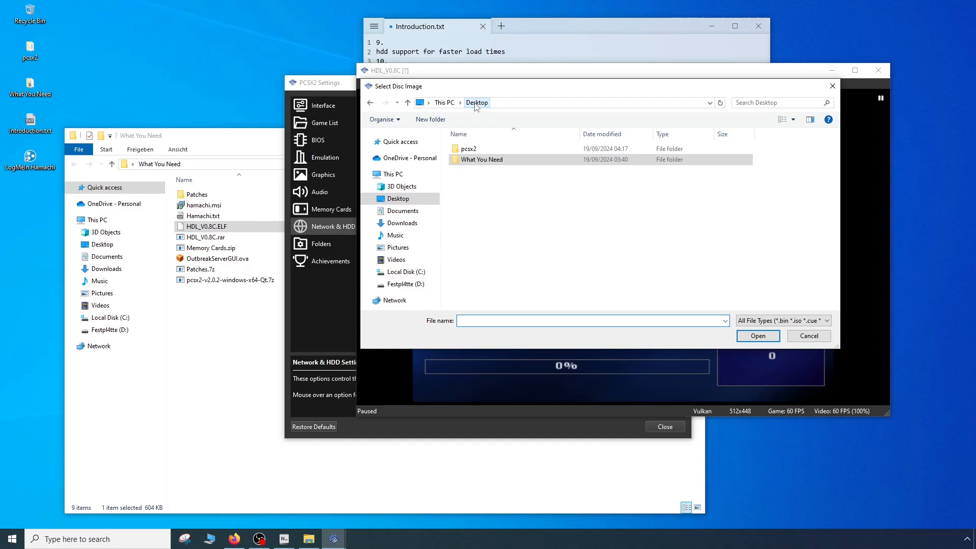
double_click(470, 148)
double_click(478, 172)
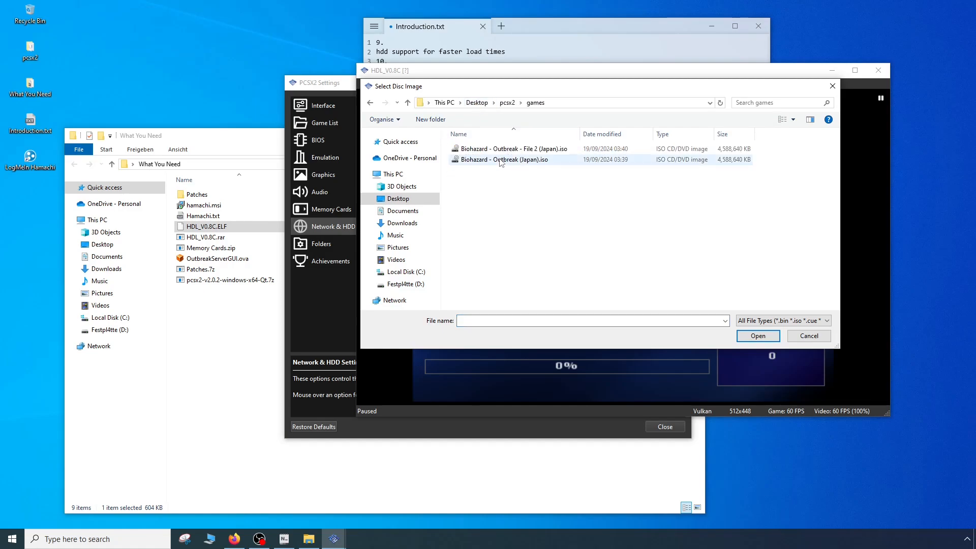
double_click(482, 160)
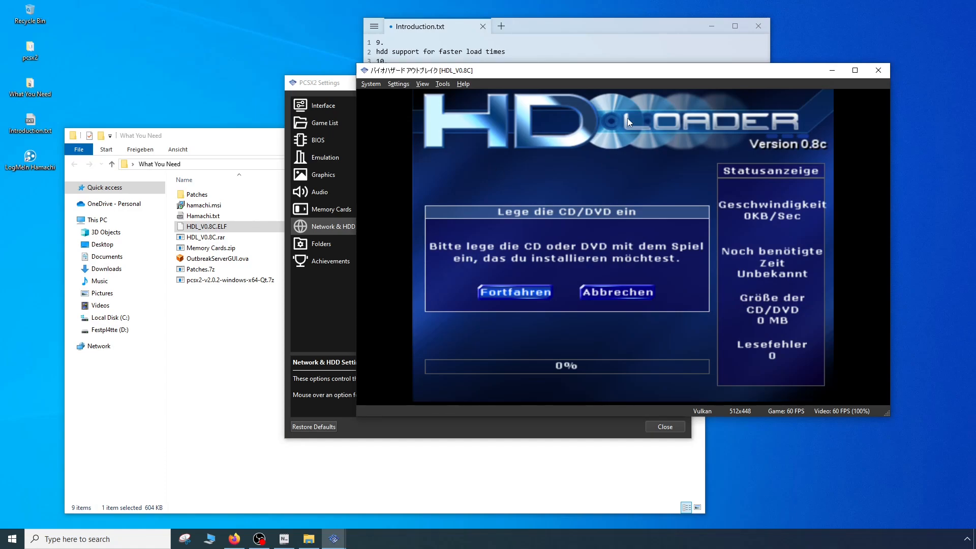
- Try to continue the HD Loader installation from the inserted disc, and return to the command list
key("k")
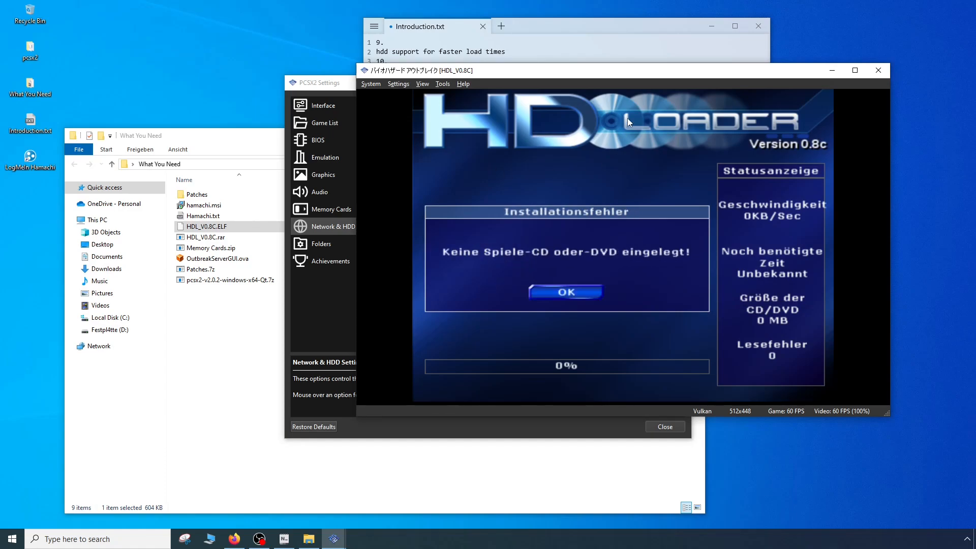
key("k")
key("Right")
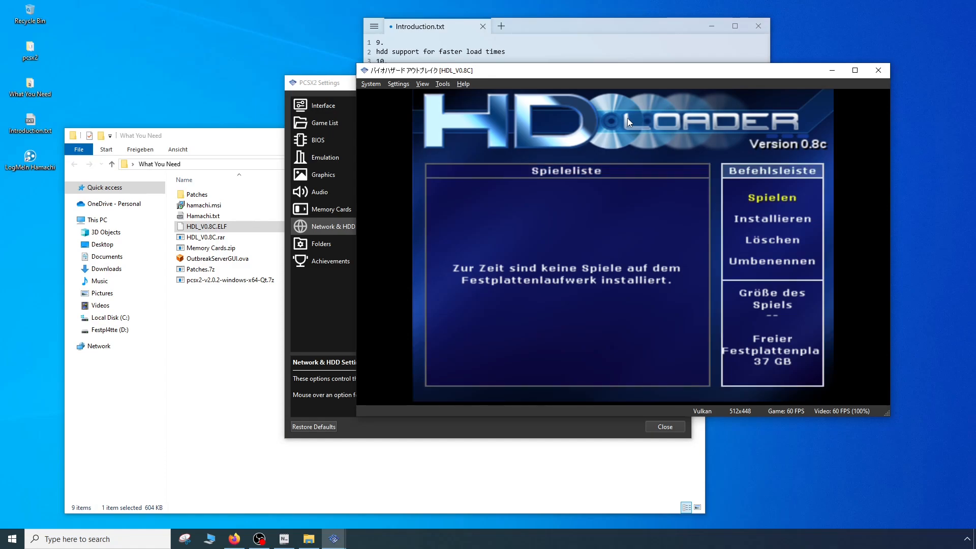
- Load Biohazard - Outbreak (Japan).iso as the disc again while HD Loader shows its game list
left_click(372, 86)
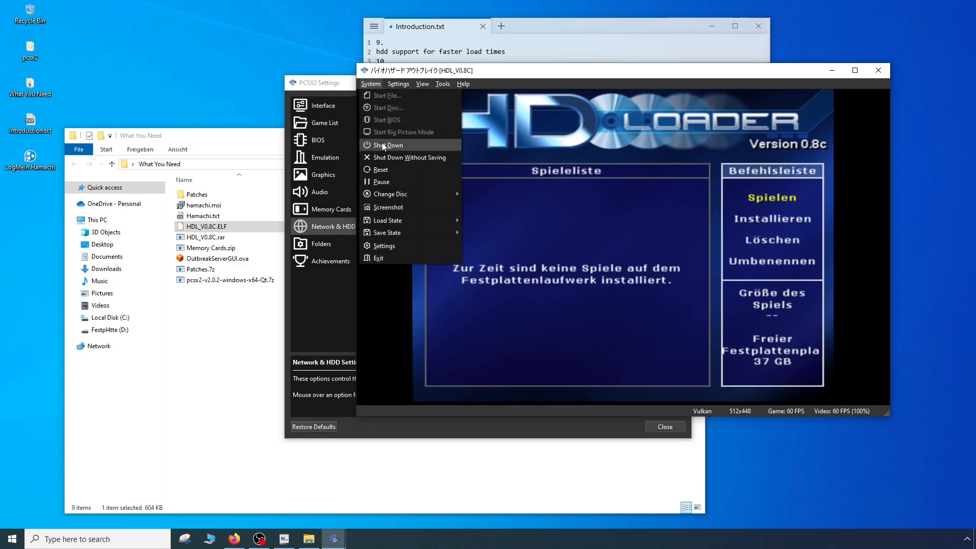
left_click(372, 85)
left_click(371, 85)
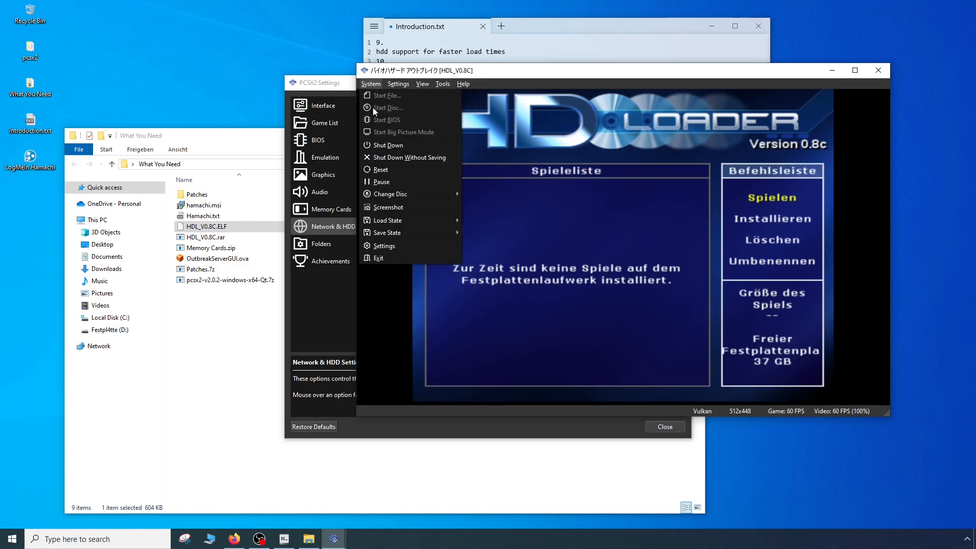
mouse_move(387, 196)
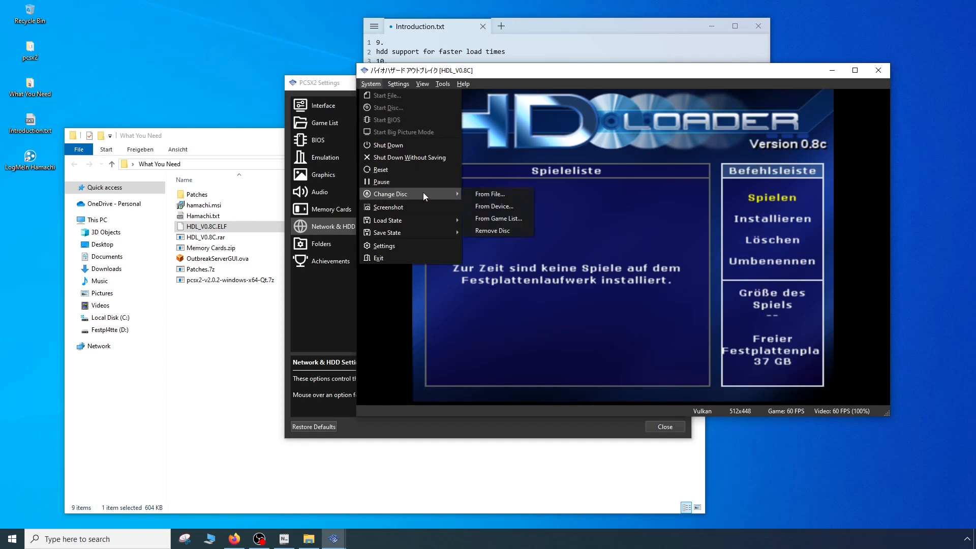
left_click(483, 194)
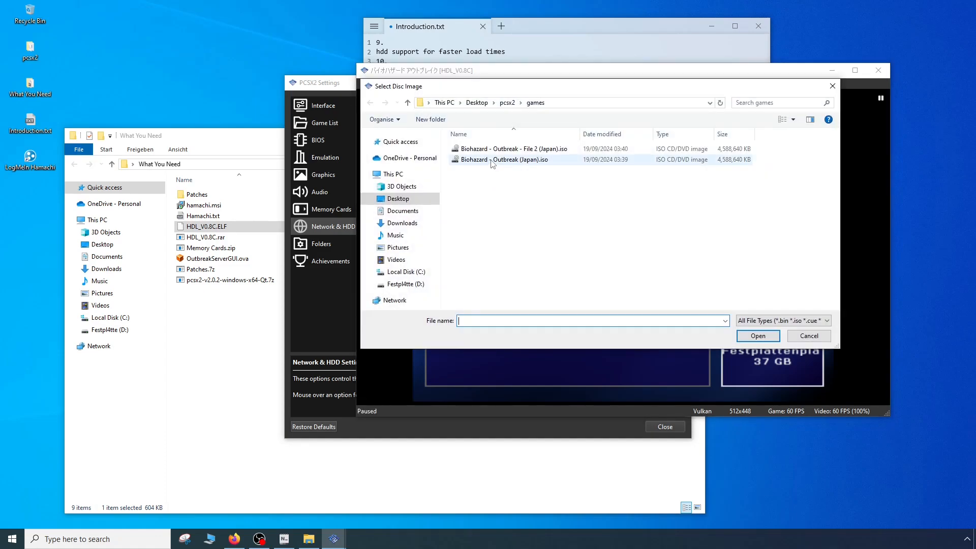
double_click(491, 161)
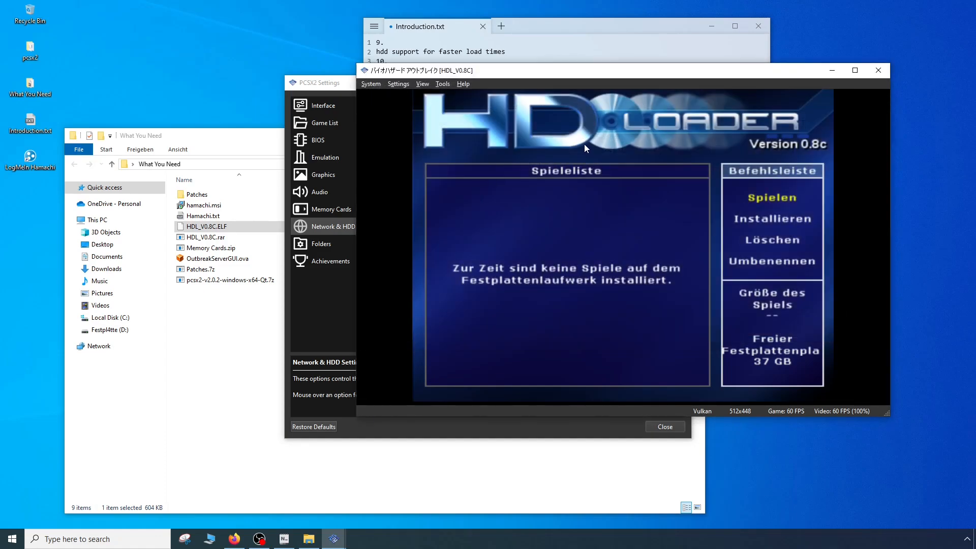
- Start the game installation in HD Loader again and continue with the inserted disc
key("k")
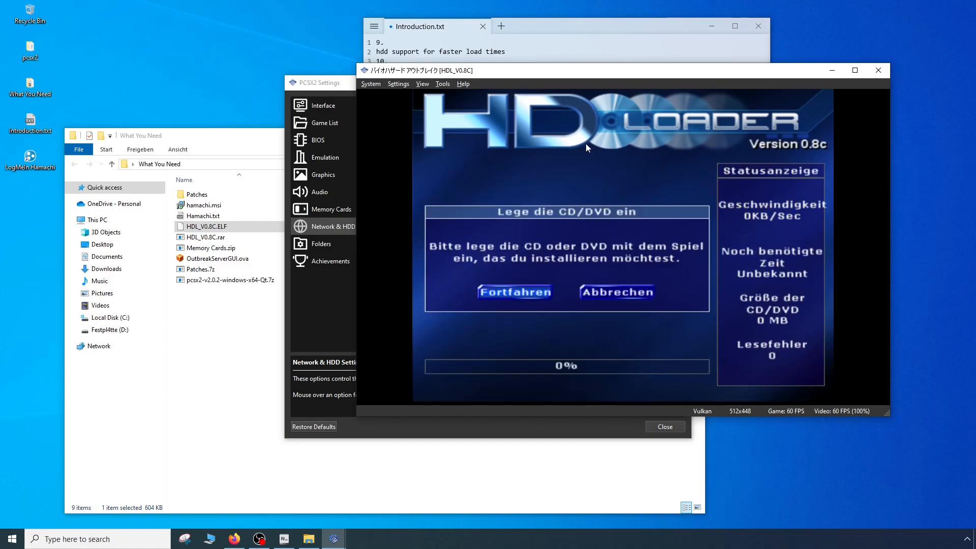
key("Right")
key("Left")
key("k")
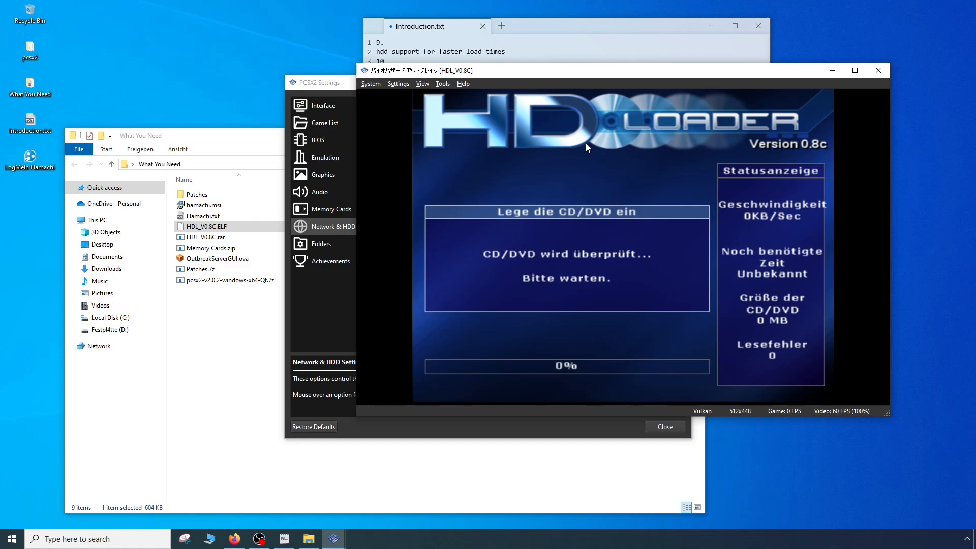
key("k")
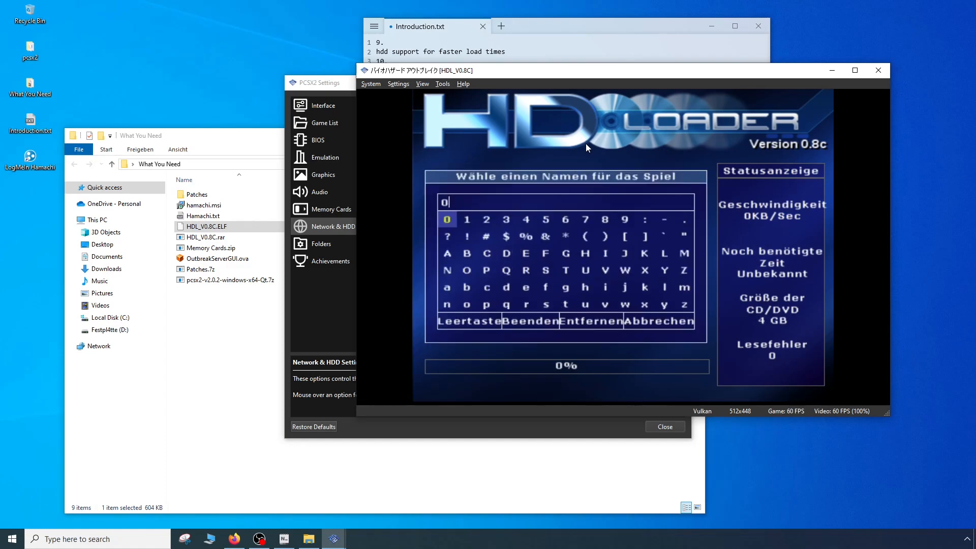
key("k")
key("k")
key("Down")
key("Down")
key("Down")
key("Down")
key("Down")
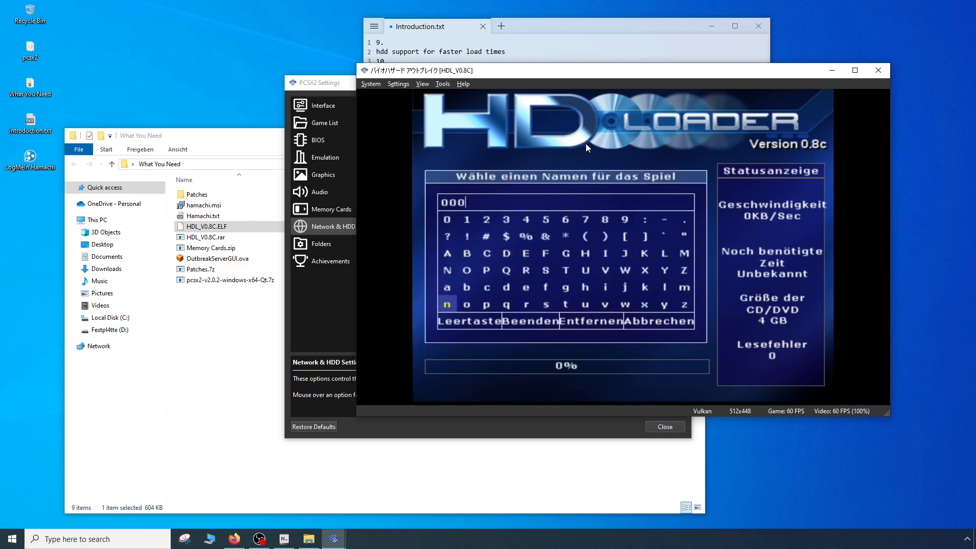
key("Down")
key("Right")
key("l")
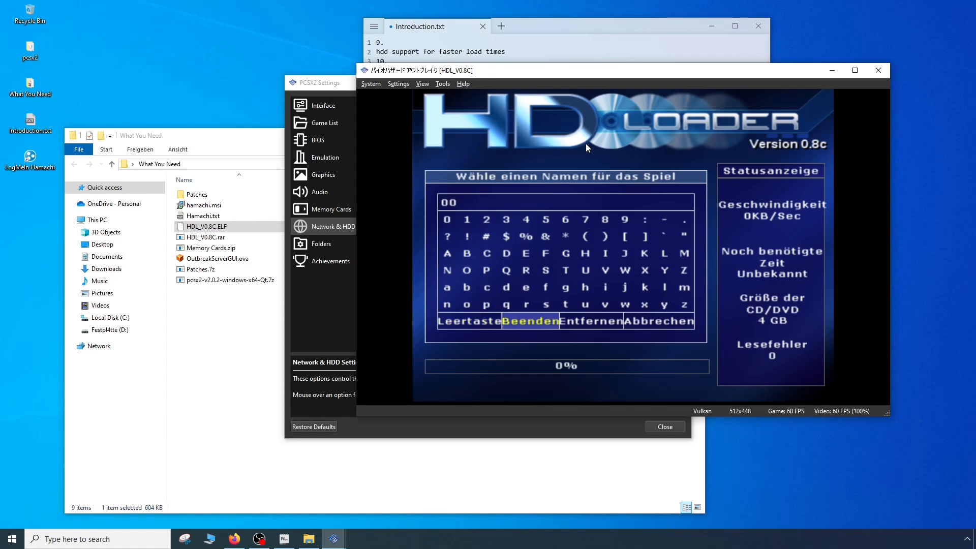
key("l")
key("k")
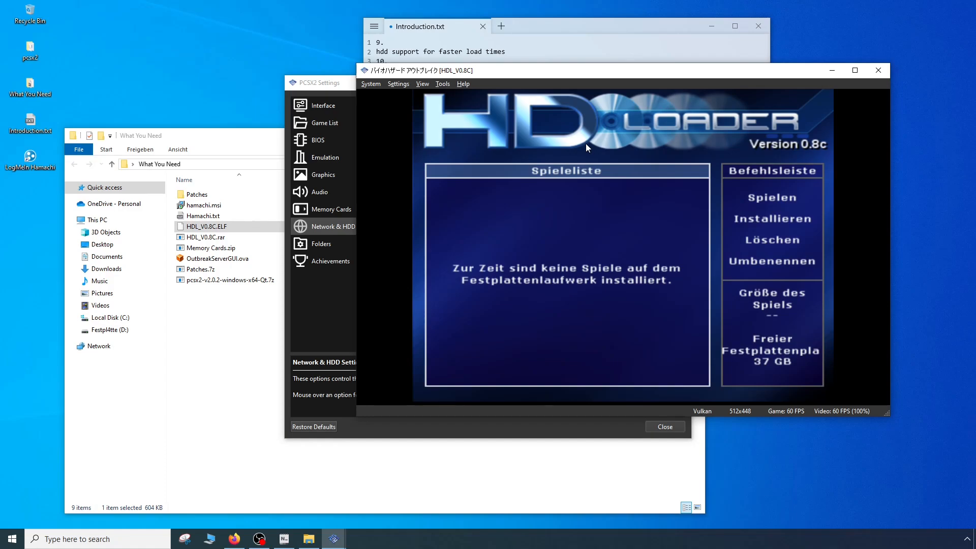
- Restart the game installation from HD Loader's command list and have the inserted disc checked
key("Right")
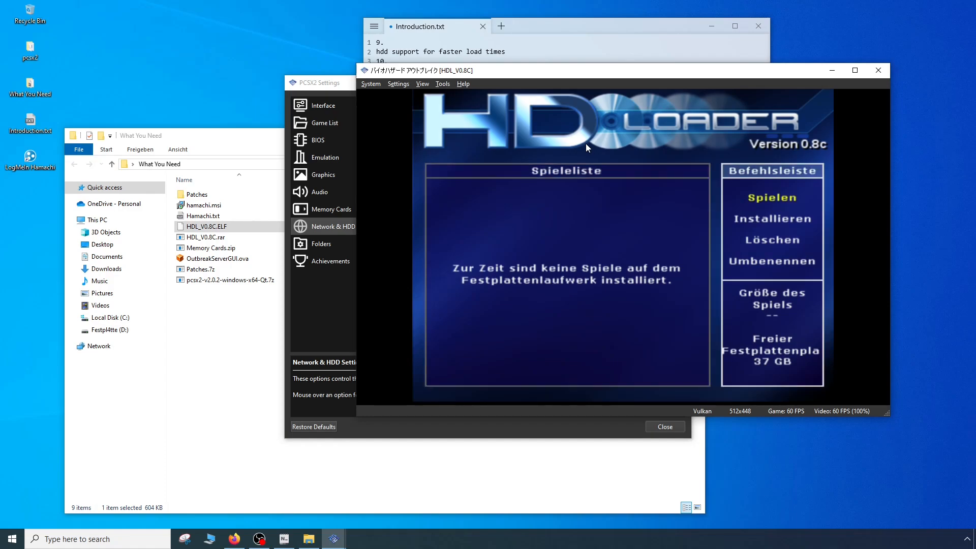
key("Down")
key("k")
key("k")
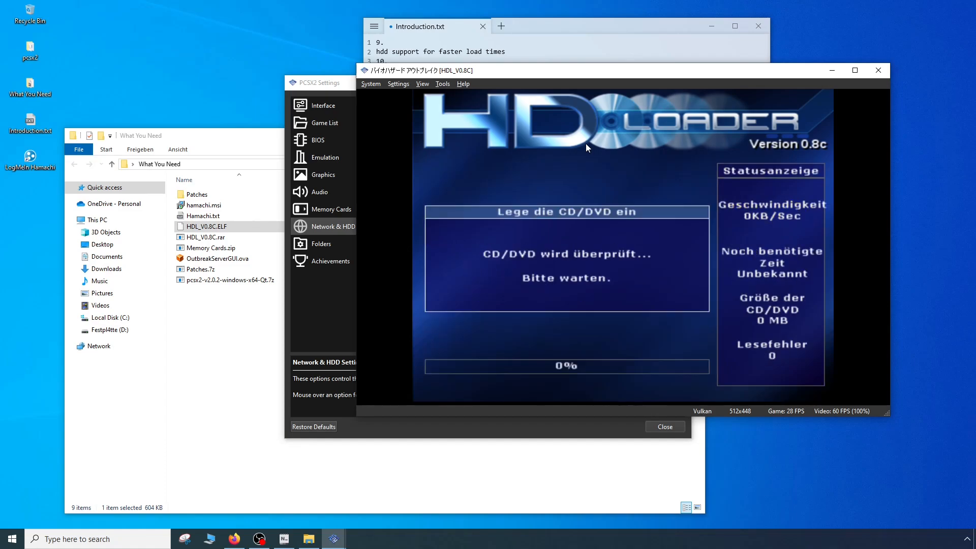
- Name the game "a" in HD Loader and run its installation to the virtual hard disk
key("Down")
key("Down")
key("Down")
key("Down")
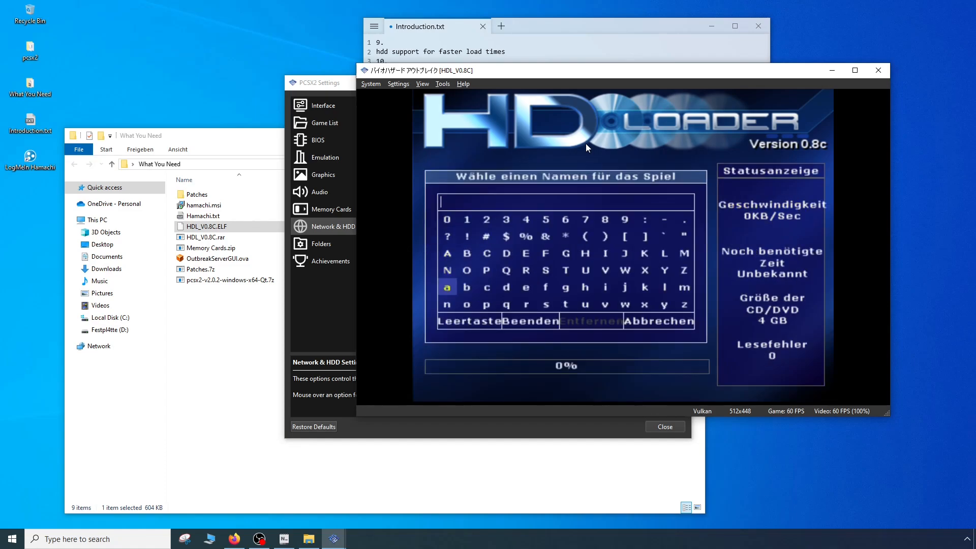
key("k")
key("Down")
key("Down")
key("Right")
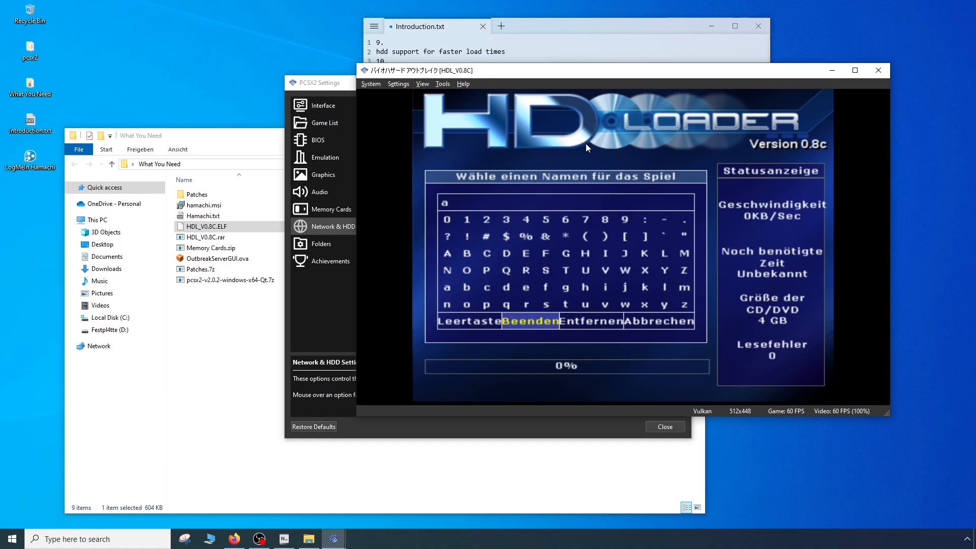
key("k")
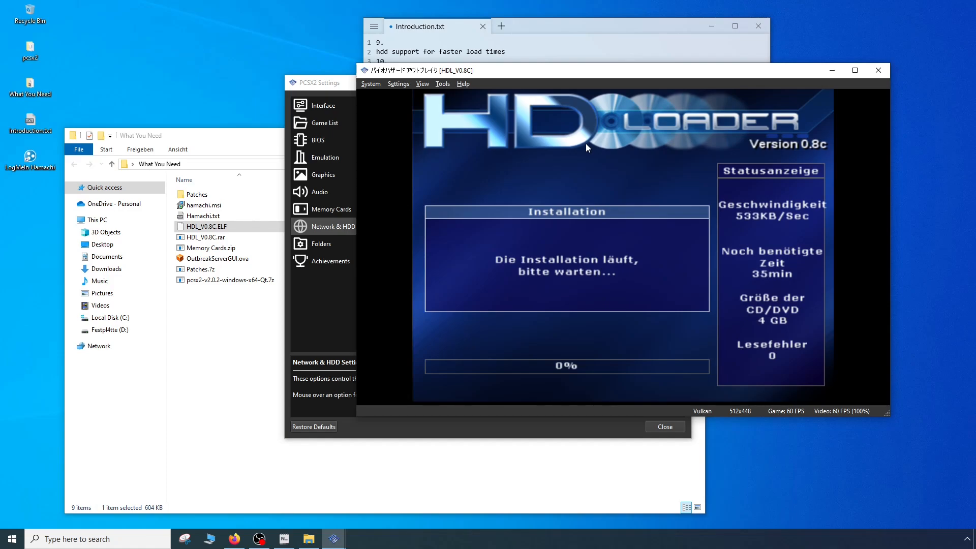
key("Tab")
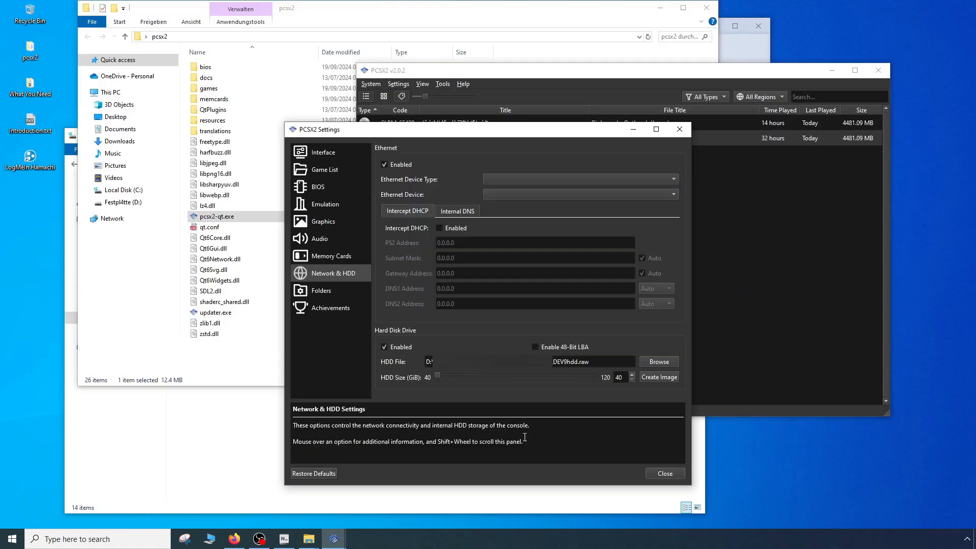
- Close the global settings and enable the hard disk drive in the game-specific Network & HDD settings of Biohazard - Outbreak (Japan)
left_click(667, 474)
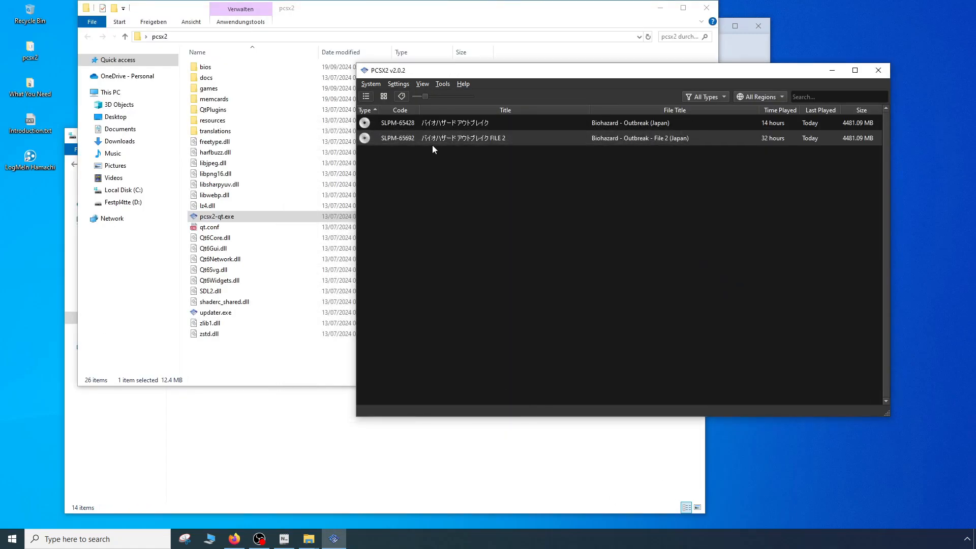
left_click(440, 124)
right_click(440, 124)
left_click(465, 121)
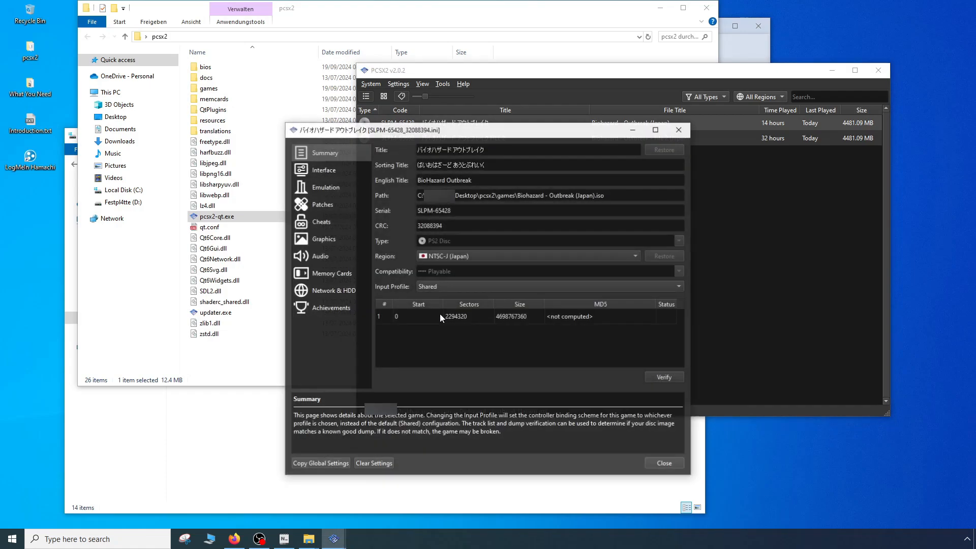
left_click(351, 291)
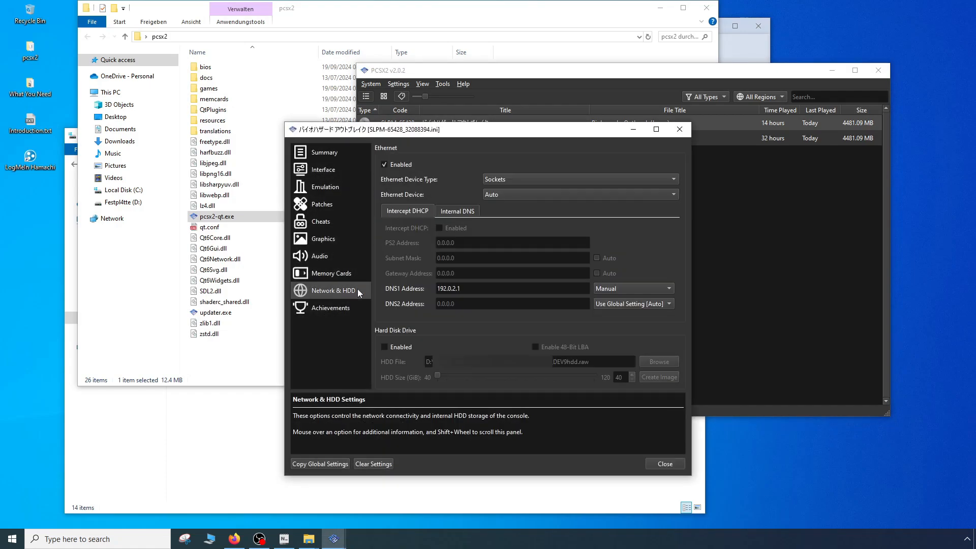
left_click(453, 209)
left_click(404, 212)
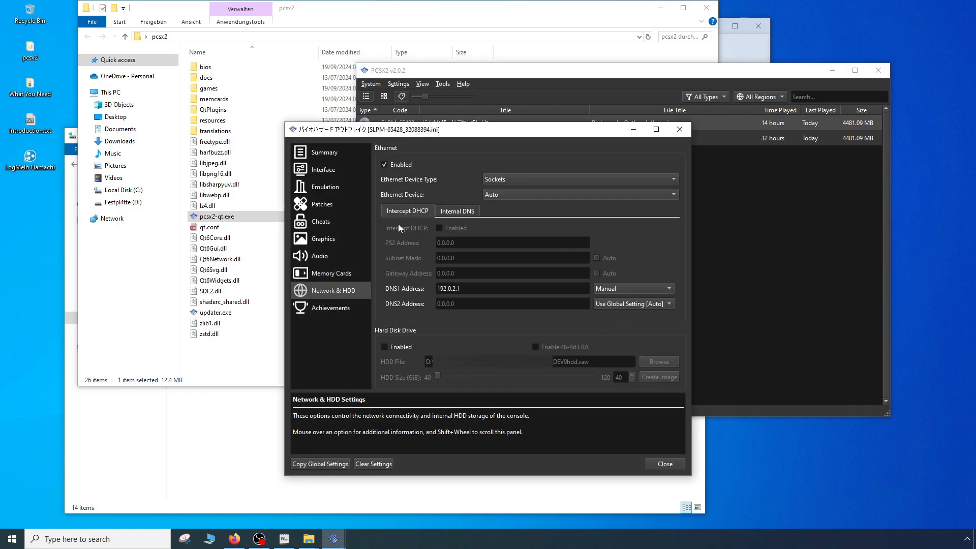
left_click(328, 277)
left_click(328, 291)
left_click(383, 348)
left_click(665, 464)
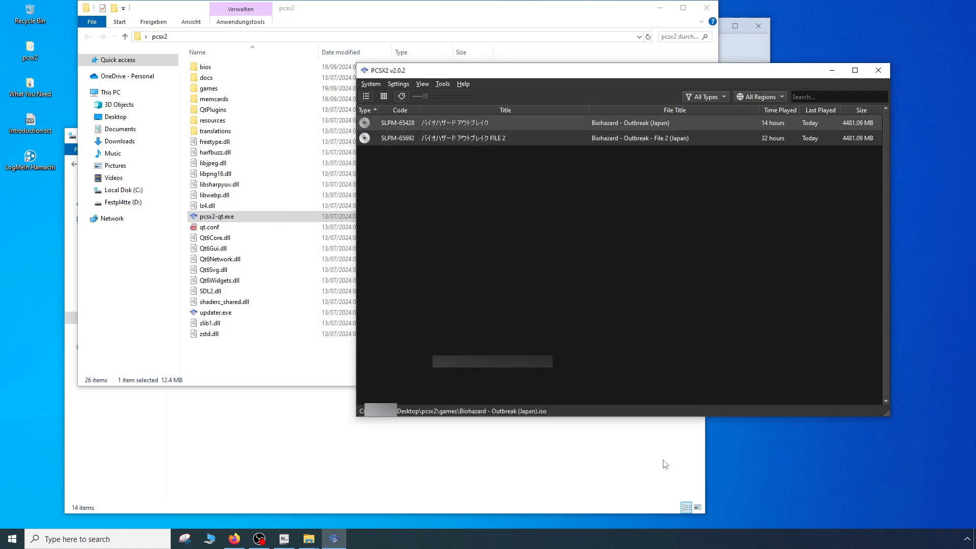
- Launch Biohazard - Outbreak (Japan) and open HDD Settings within the game's options
double_click(407, 123)
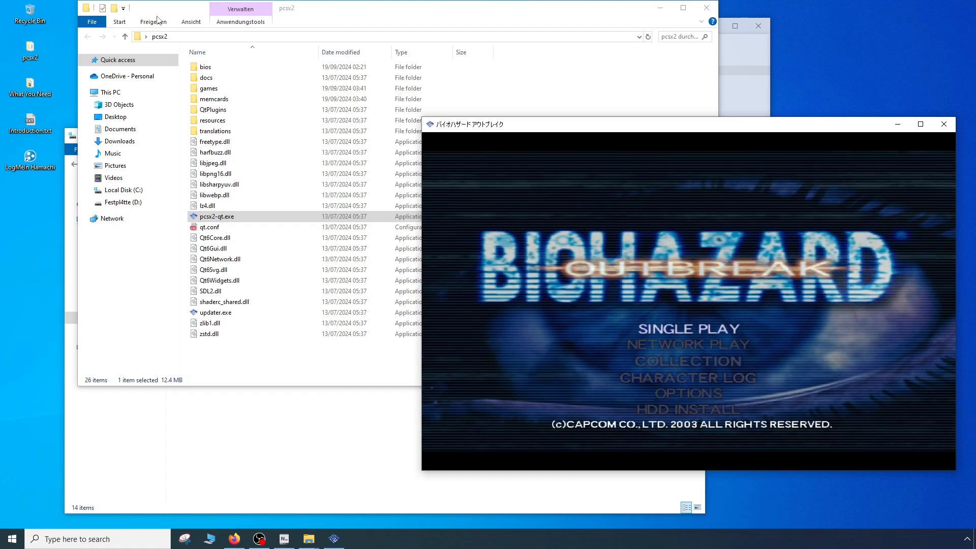
key("Up")
key("Up")
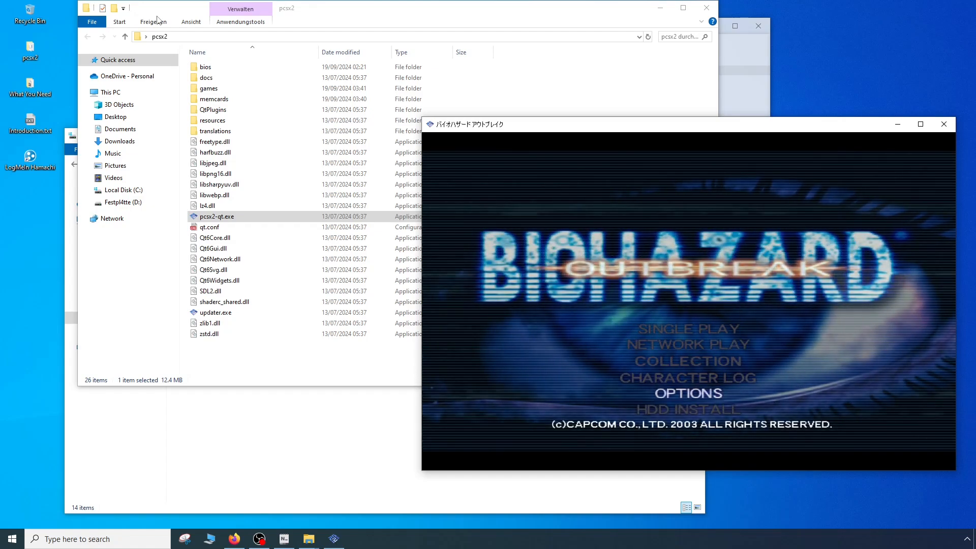
key("Return")
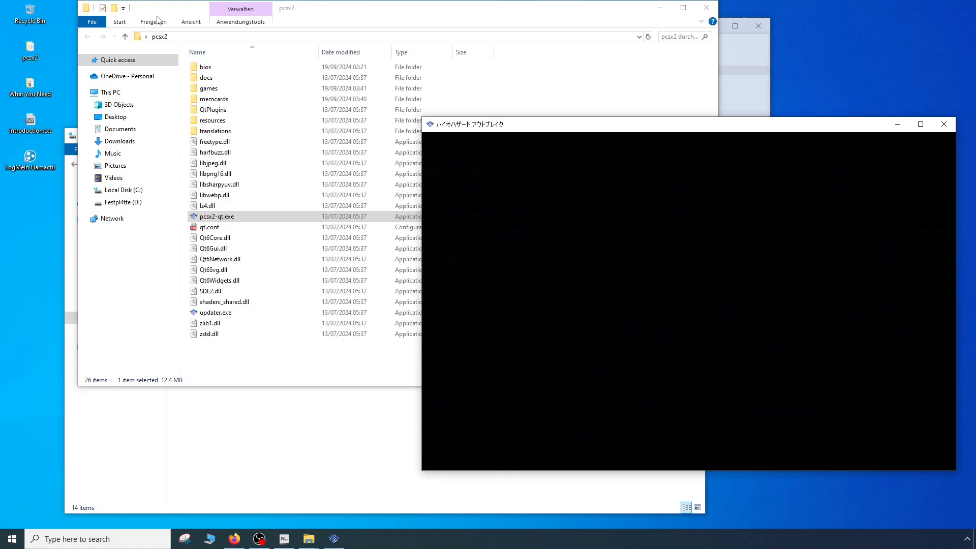
key("Down")
key("Down")
key("Down")
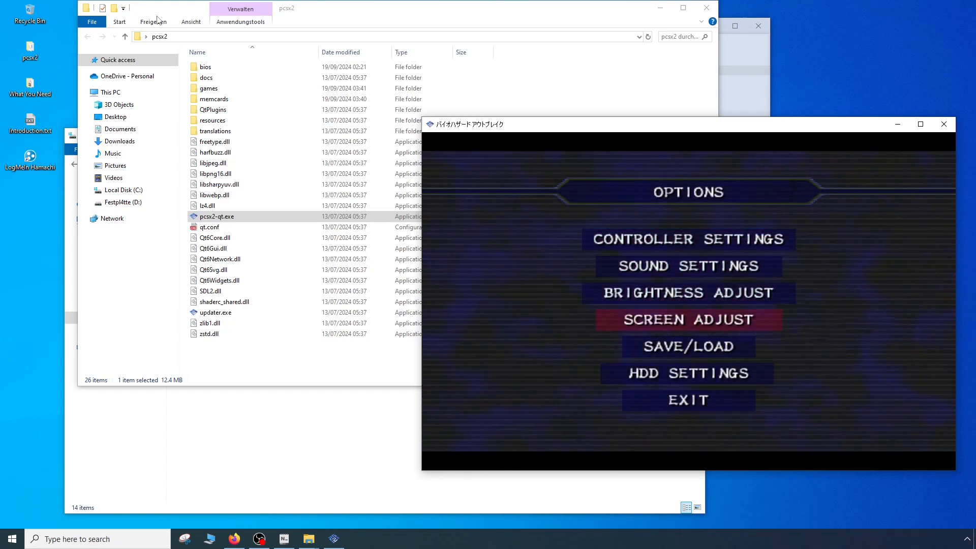
key("Down")
key("Down")
key("Return")
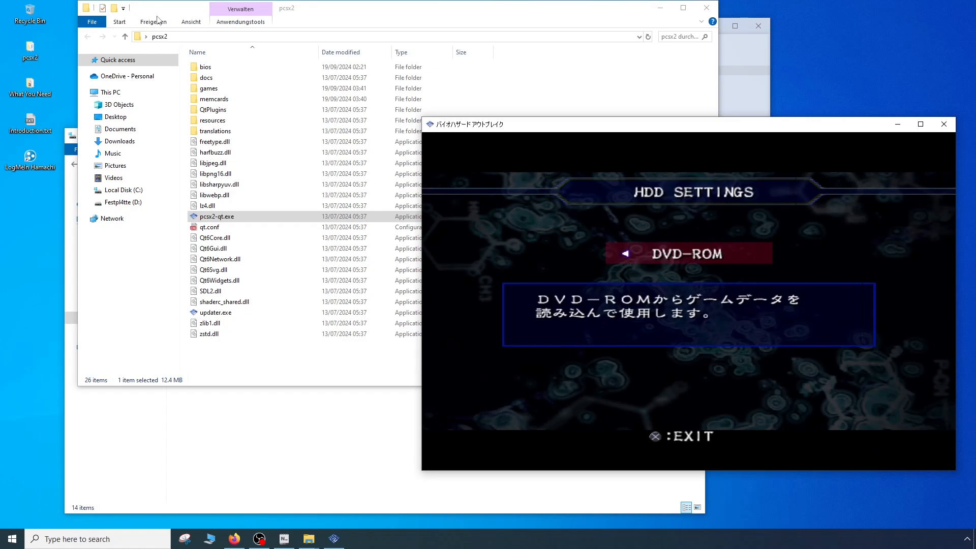
- Exit the game's HDD settings and options, and close the running game
key("k")
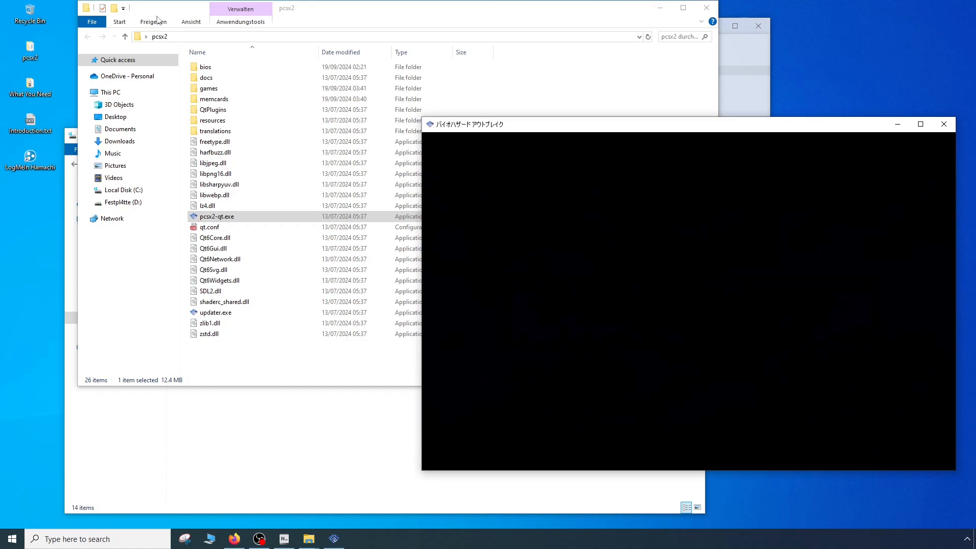
key("Down")
key("Return")
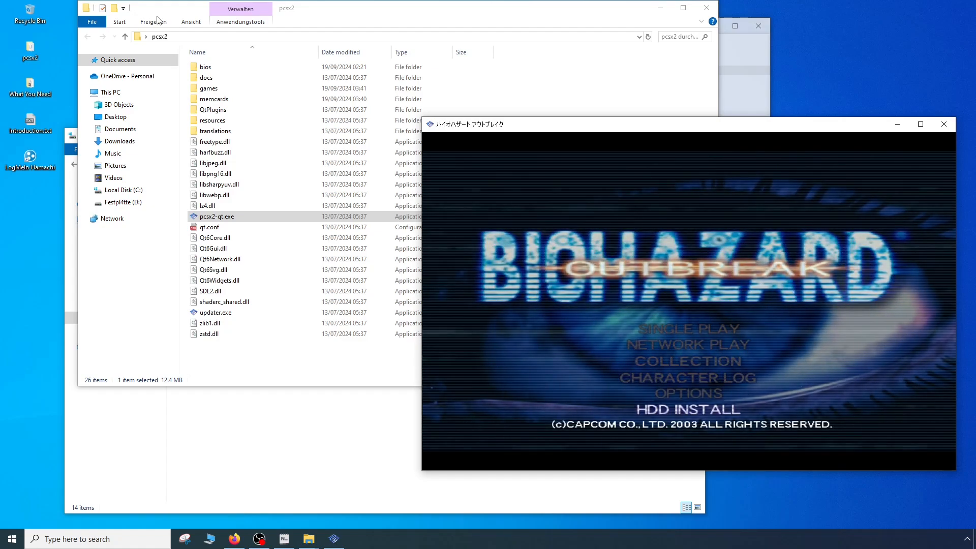
key("Up")
key("Up")
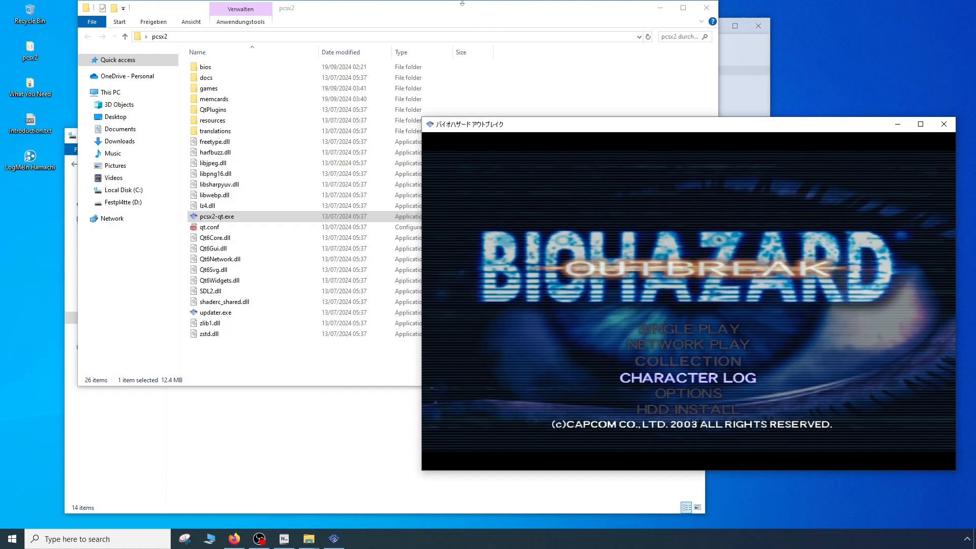
left_click(944, 128)
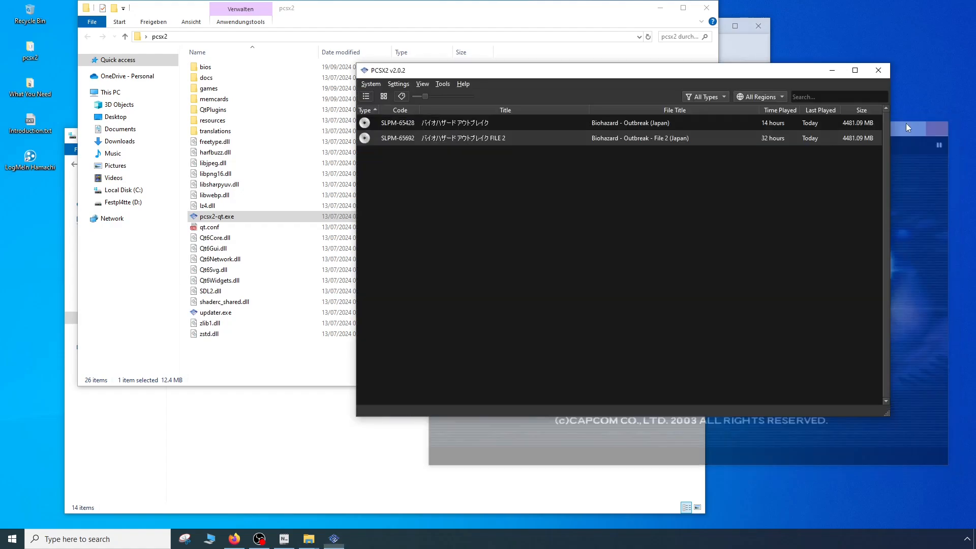
- Close the pcsx2 folder window and the emulator
left_click(248, 371)
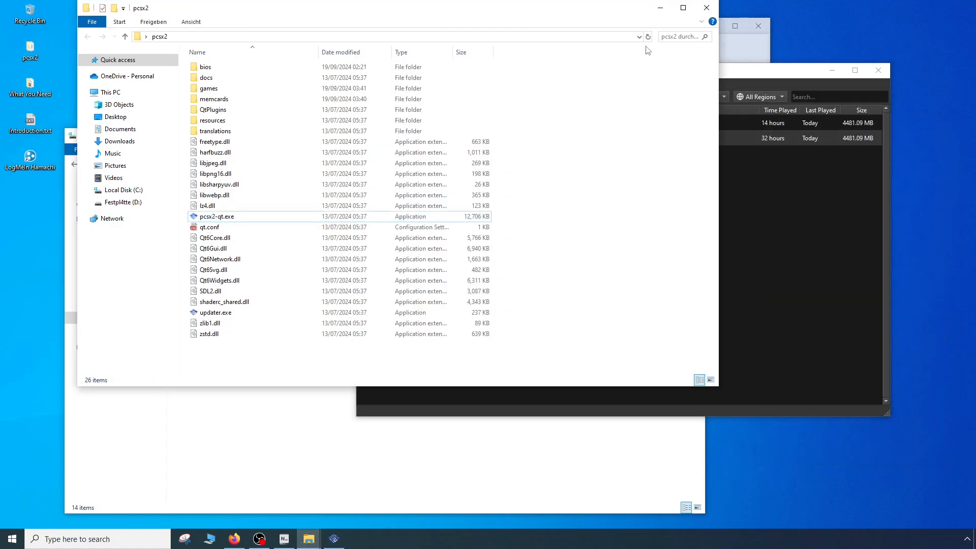
left_click(709, 7)
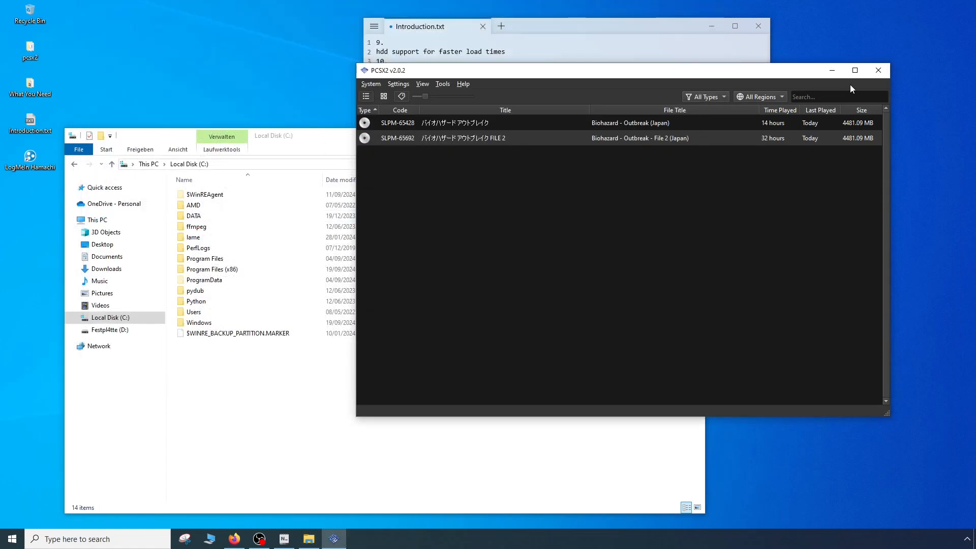
left_click(878, 71)
- Delete the first three lines of Introduction.txt, keeping only "what can go wrong?"
left_click(492, 87)
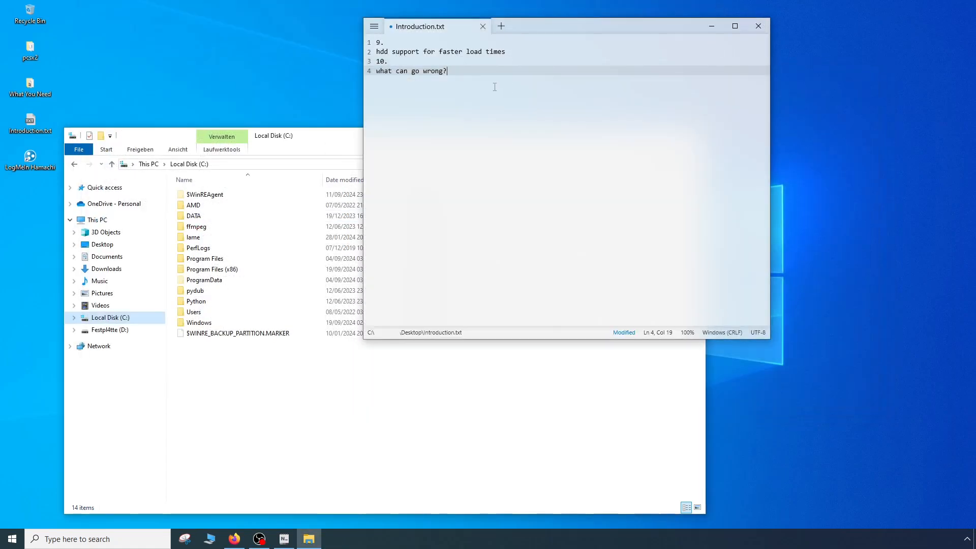
left_click_drag(430, 63, 294, 17)
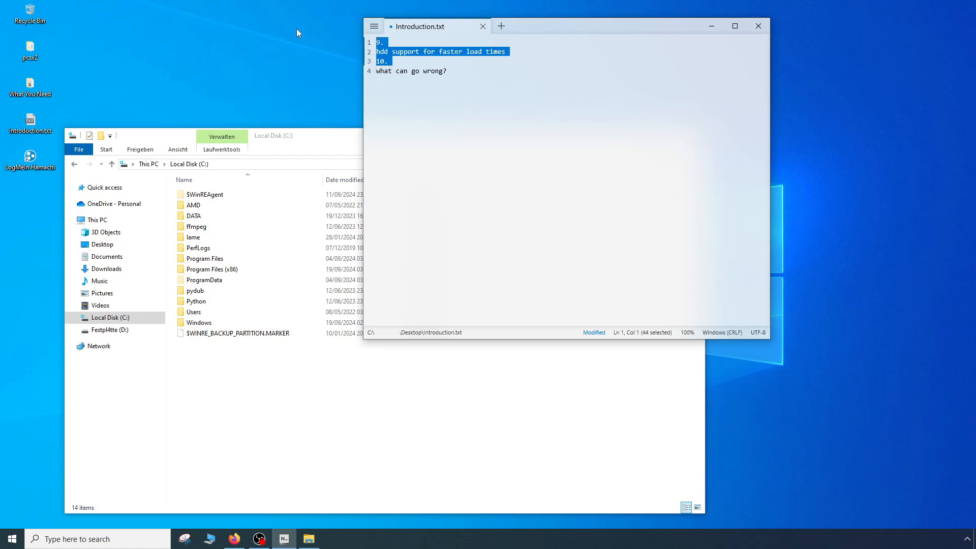
key("BackSpace")
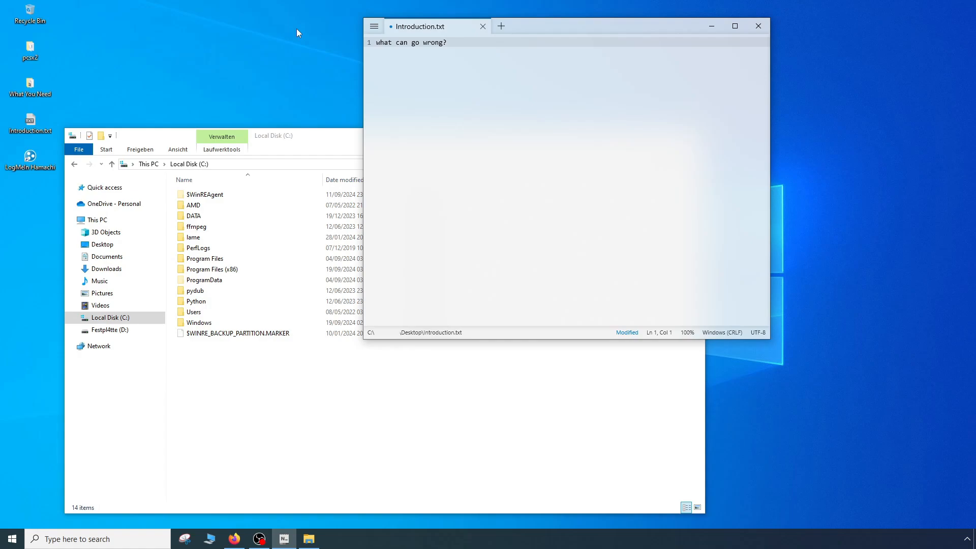
- Replace the remaining line in Introduction.txt with "have fun"
left_click(532, 80)
left_click_drag(447, 42, 268, 28)
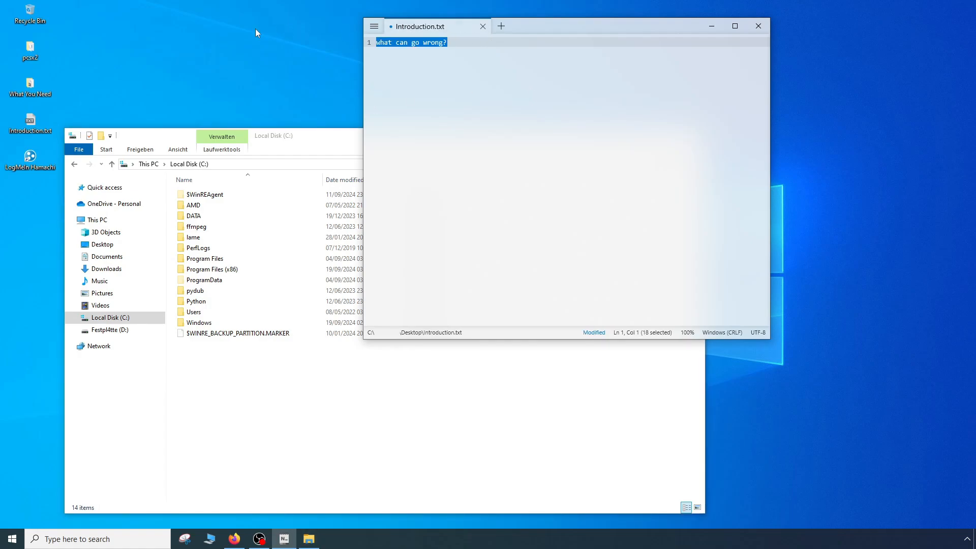
type("have fun")
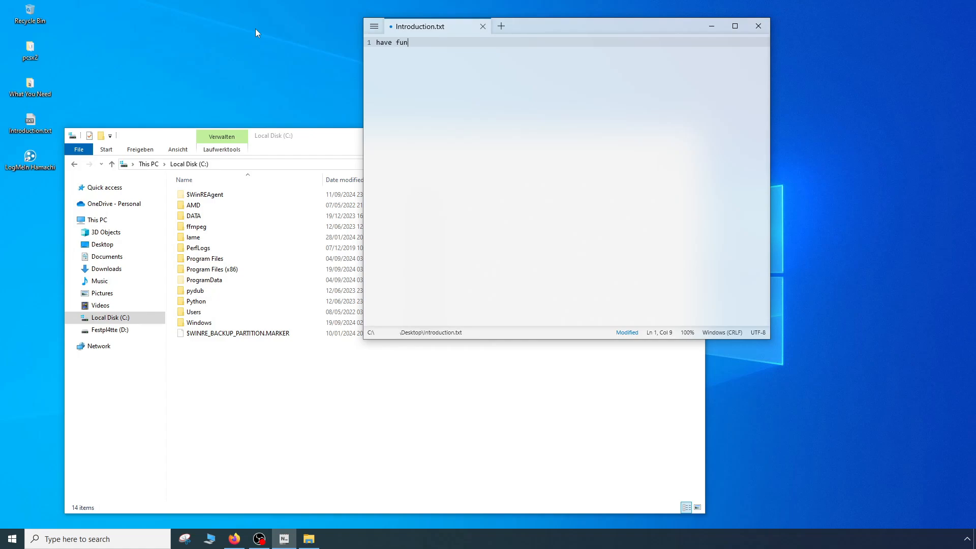
- Close Introduction.txt and the Local Disk (C:) window
left_click(759, 32)
left_click(556, 204)
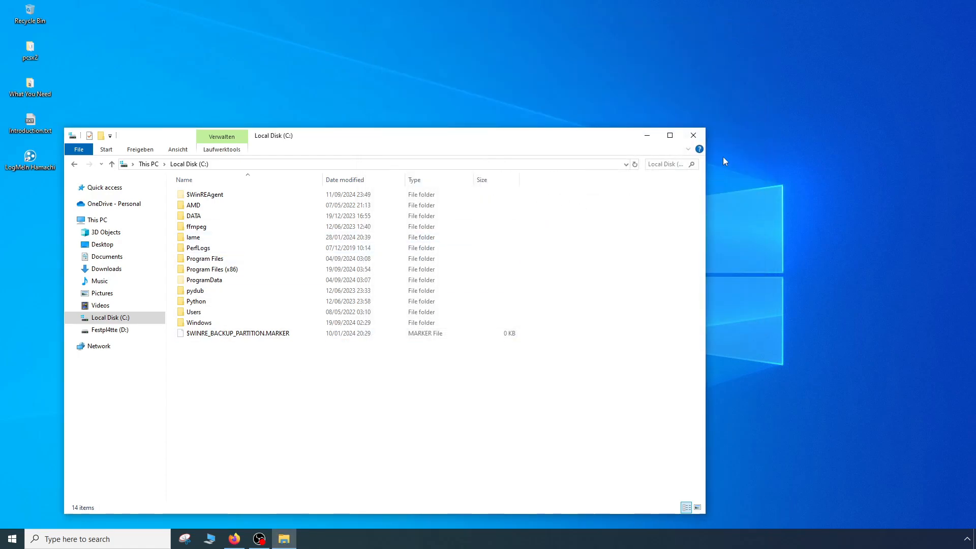
left_click(698, 136)
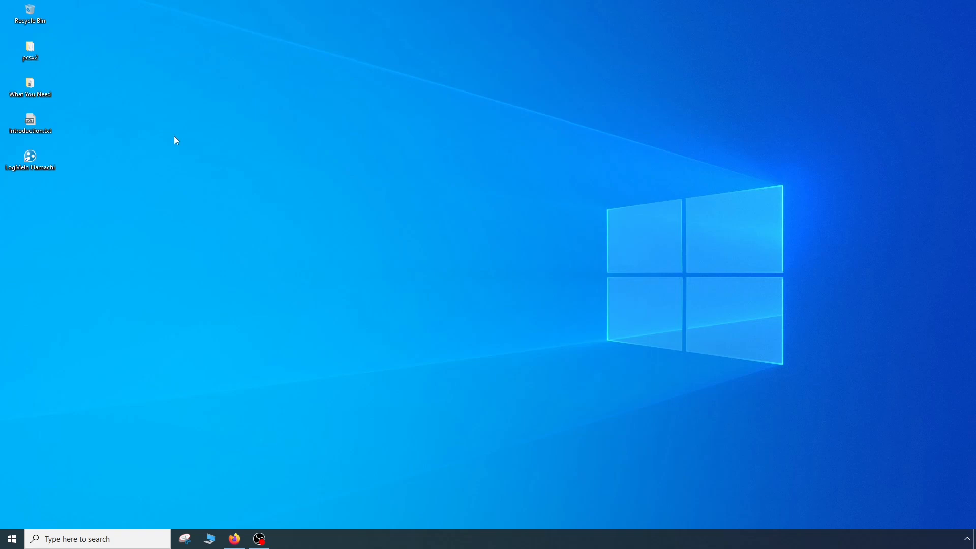
- Delete pcsx2, What You Need, Introduction.txt and the LogMeIn Hamachi shortcut from the desktop
left_click_drag(191, 149, 2, 54)
key("Delete")
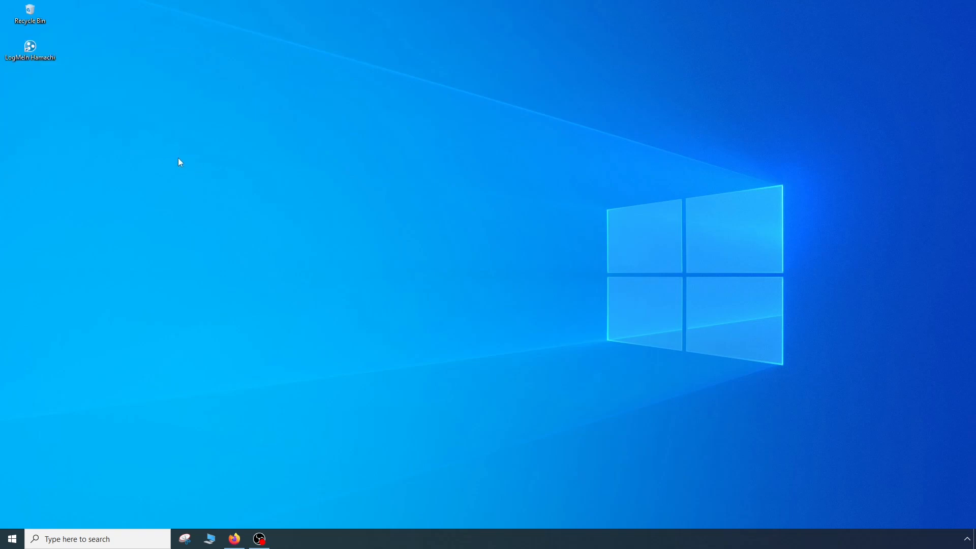
left_click_drag(179, 155, 8, 47)
key("Delete")
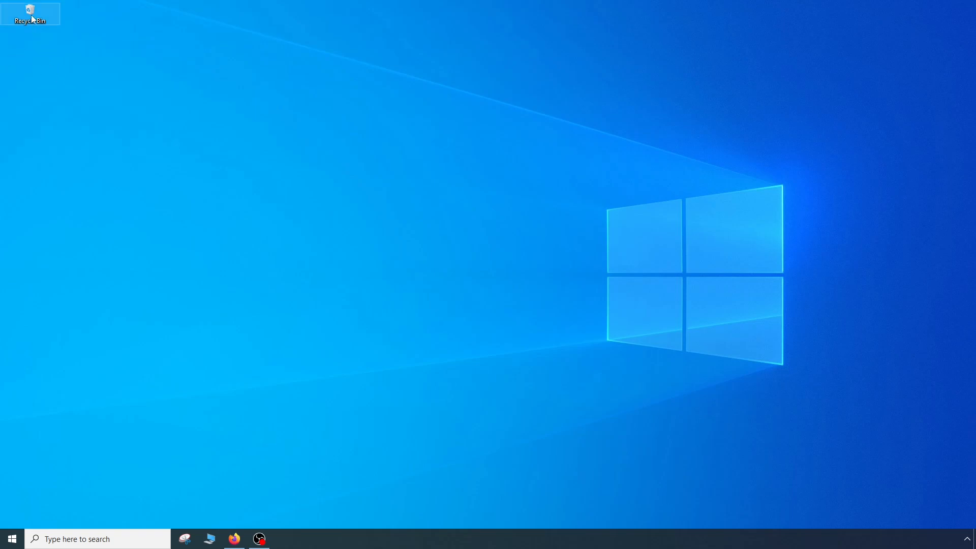